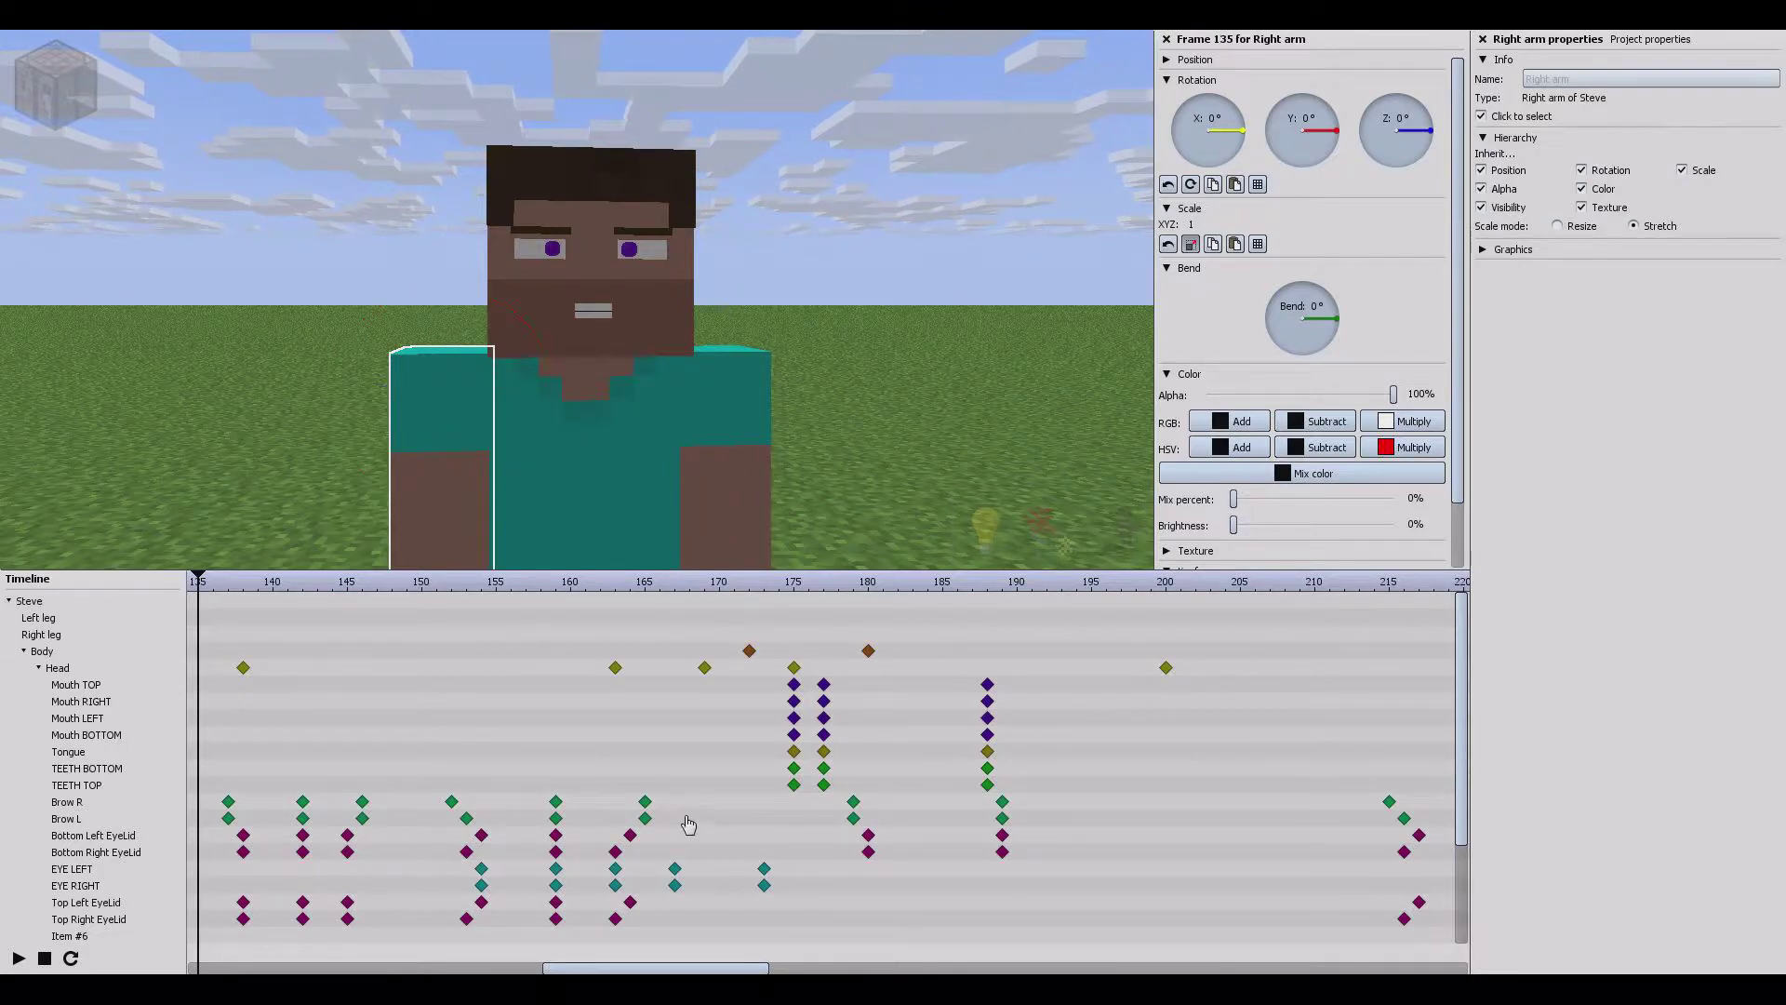
# Step: Move the Head keyframe from frame 138 to frame 135 on the timeline
pyautogui.moveTo(719, 968); pyautogui.dragTo(645, 970)
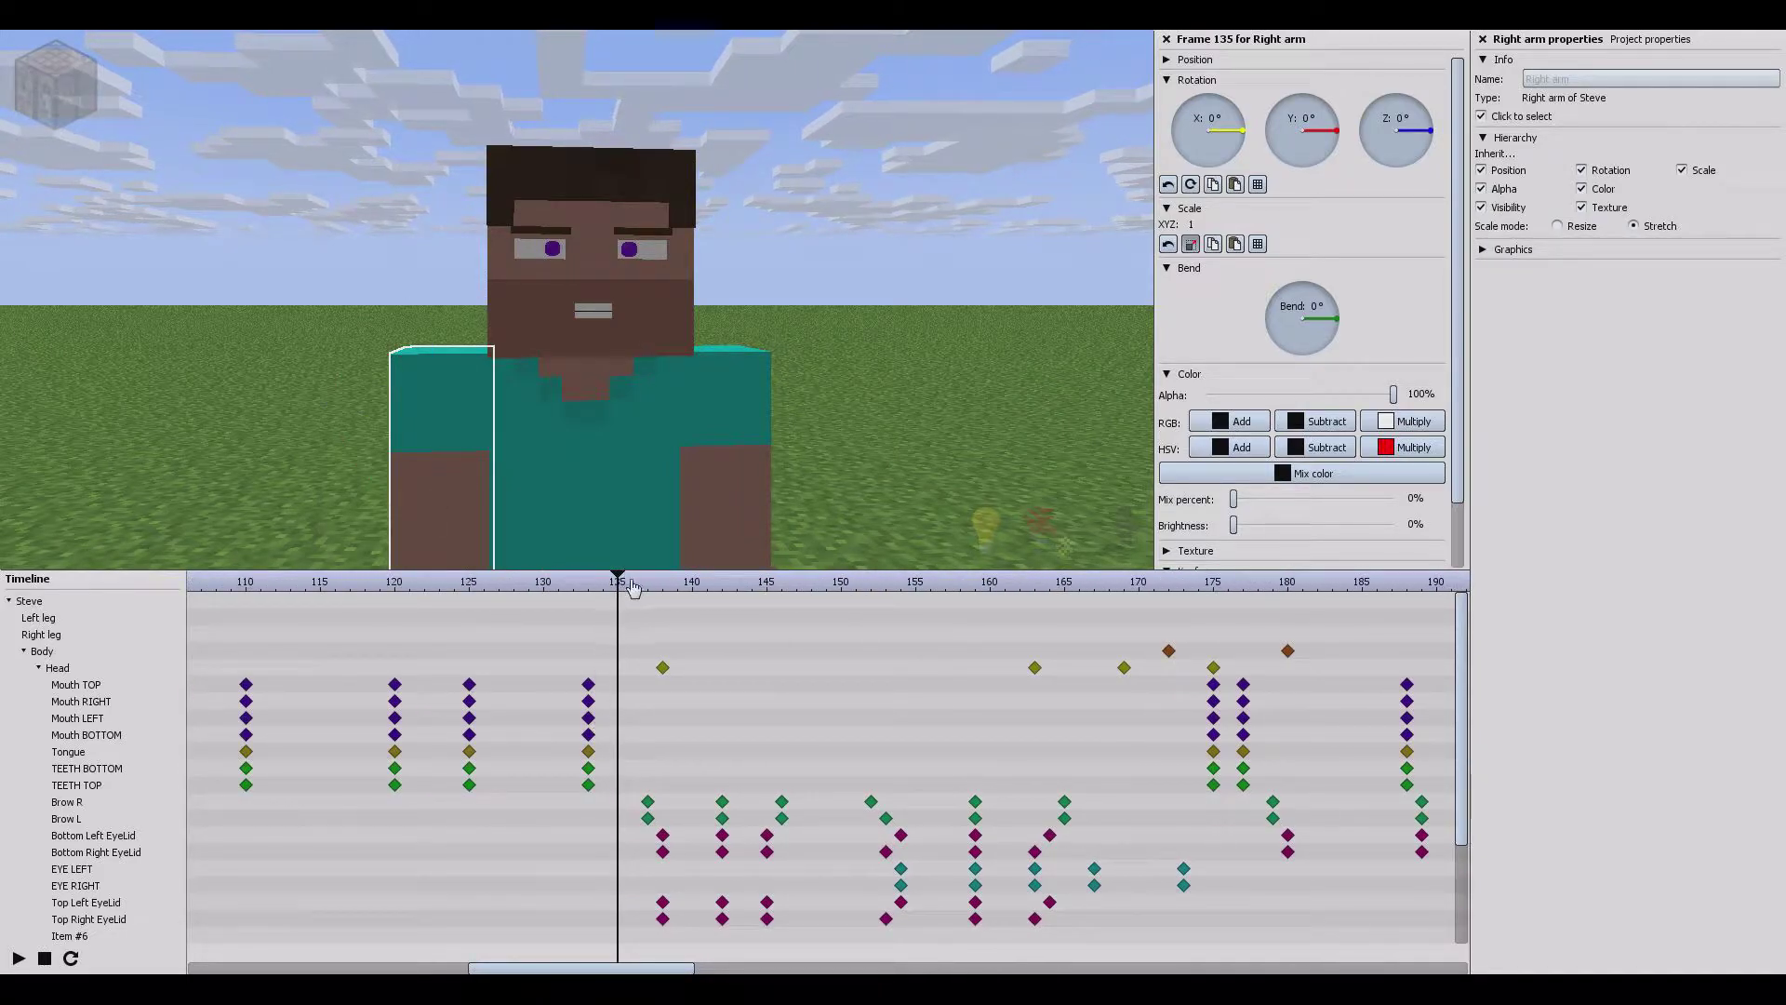
pyautogui.moveTo(688, 965); pyautogui.dragTo(736, 970)
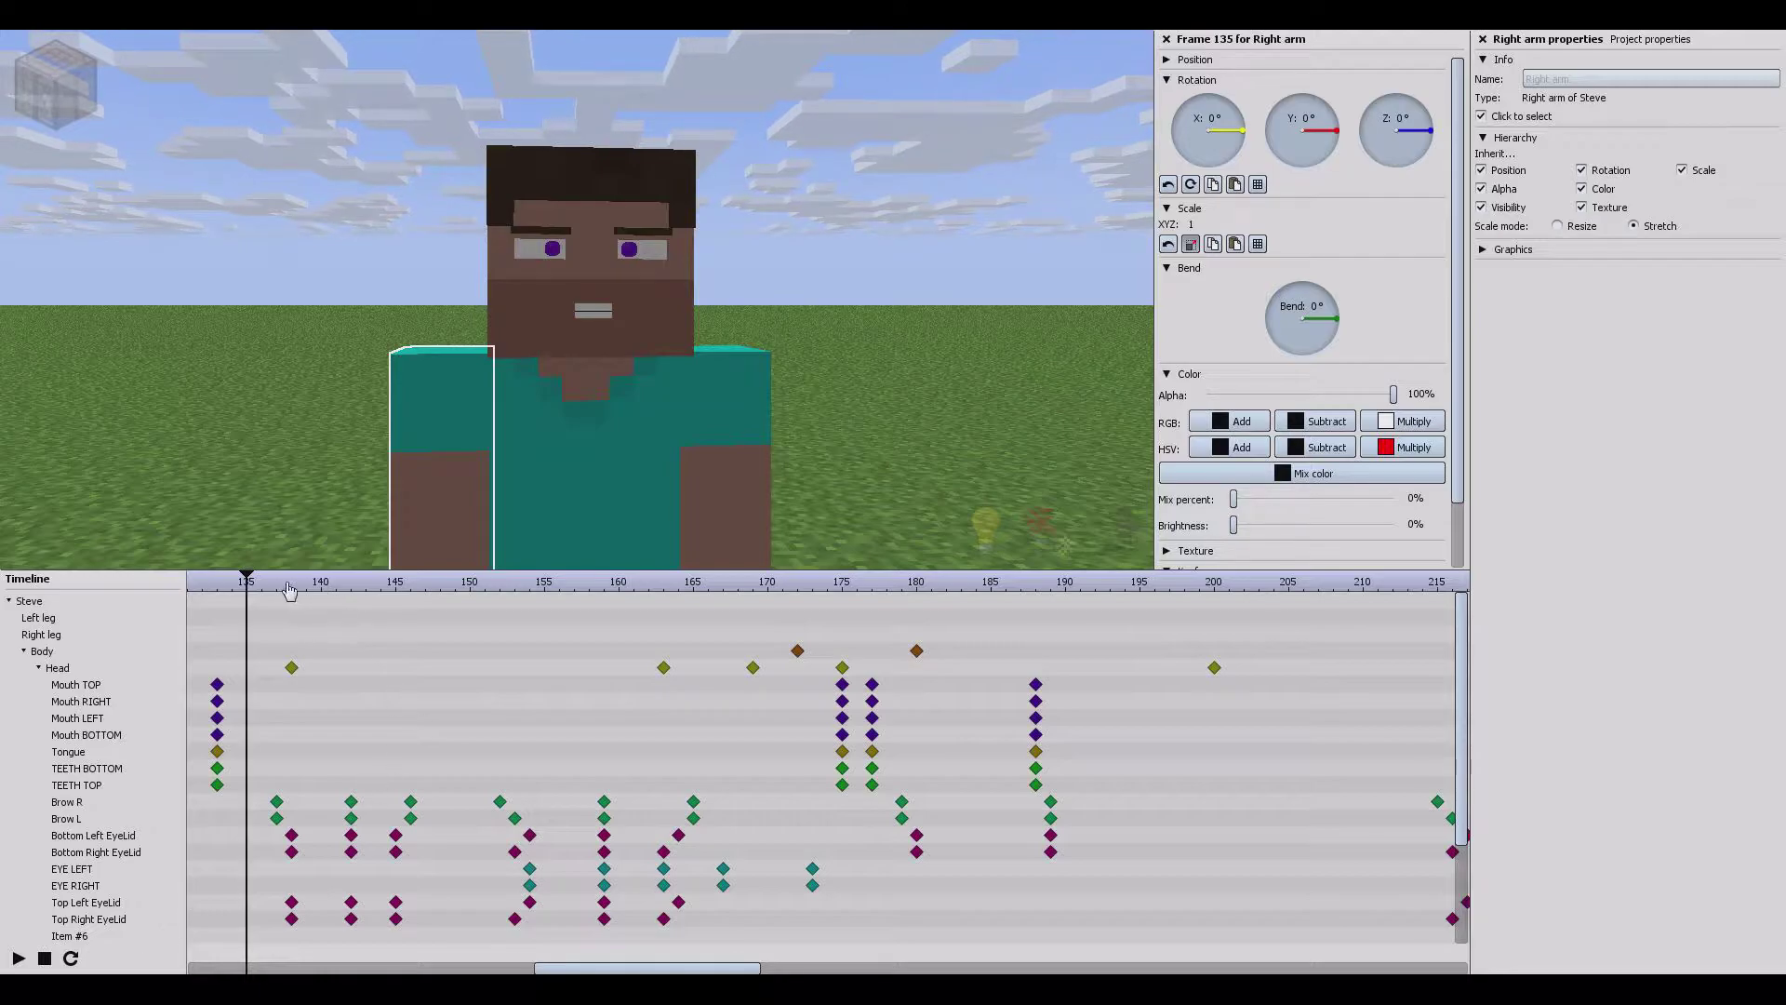
pyautogui.moveTo(260, 586)
pyautogui.mouseDown()
pyautogui.moveTo(438, 610)
pyautogui.moveTo(248, 612)
pyautogui.mouseUp()
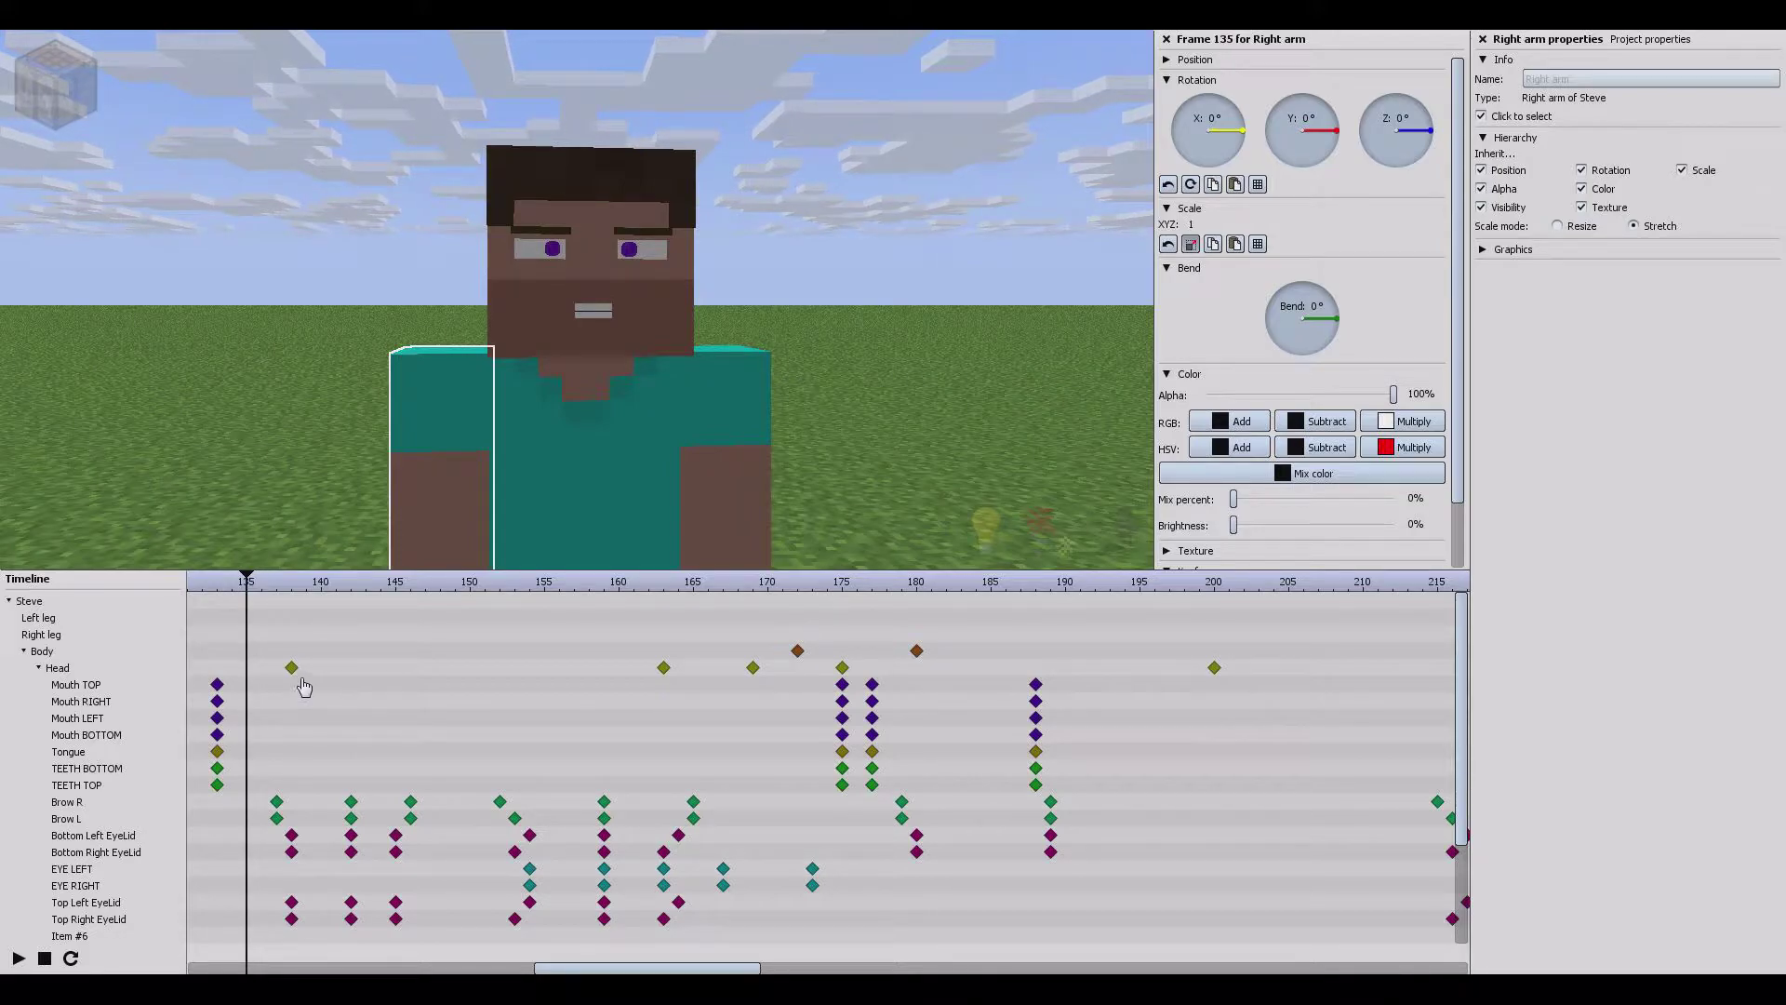
pyautogui.moveTo(291, 667); pyautogui.dragTo(247, 664)
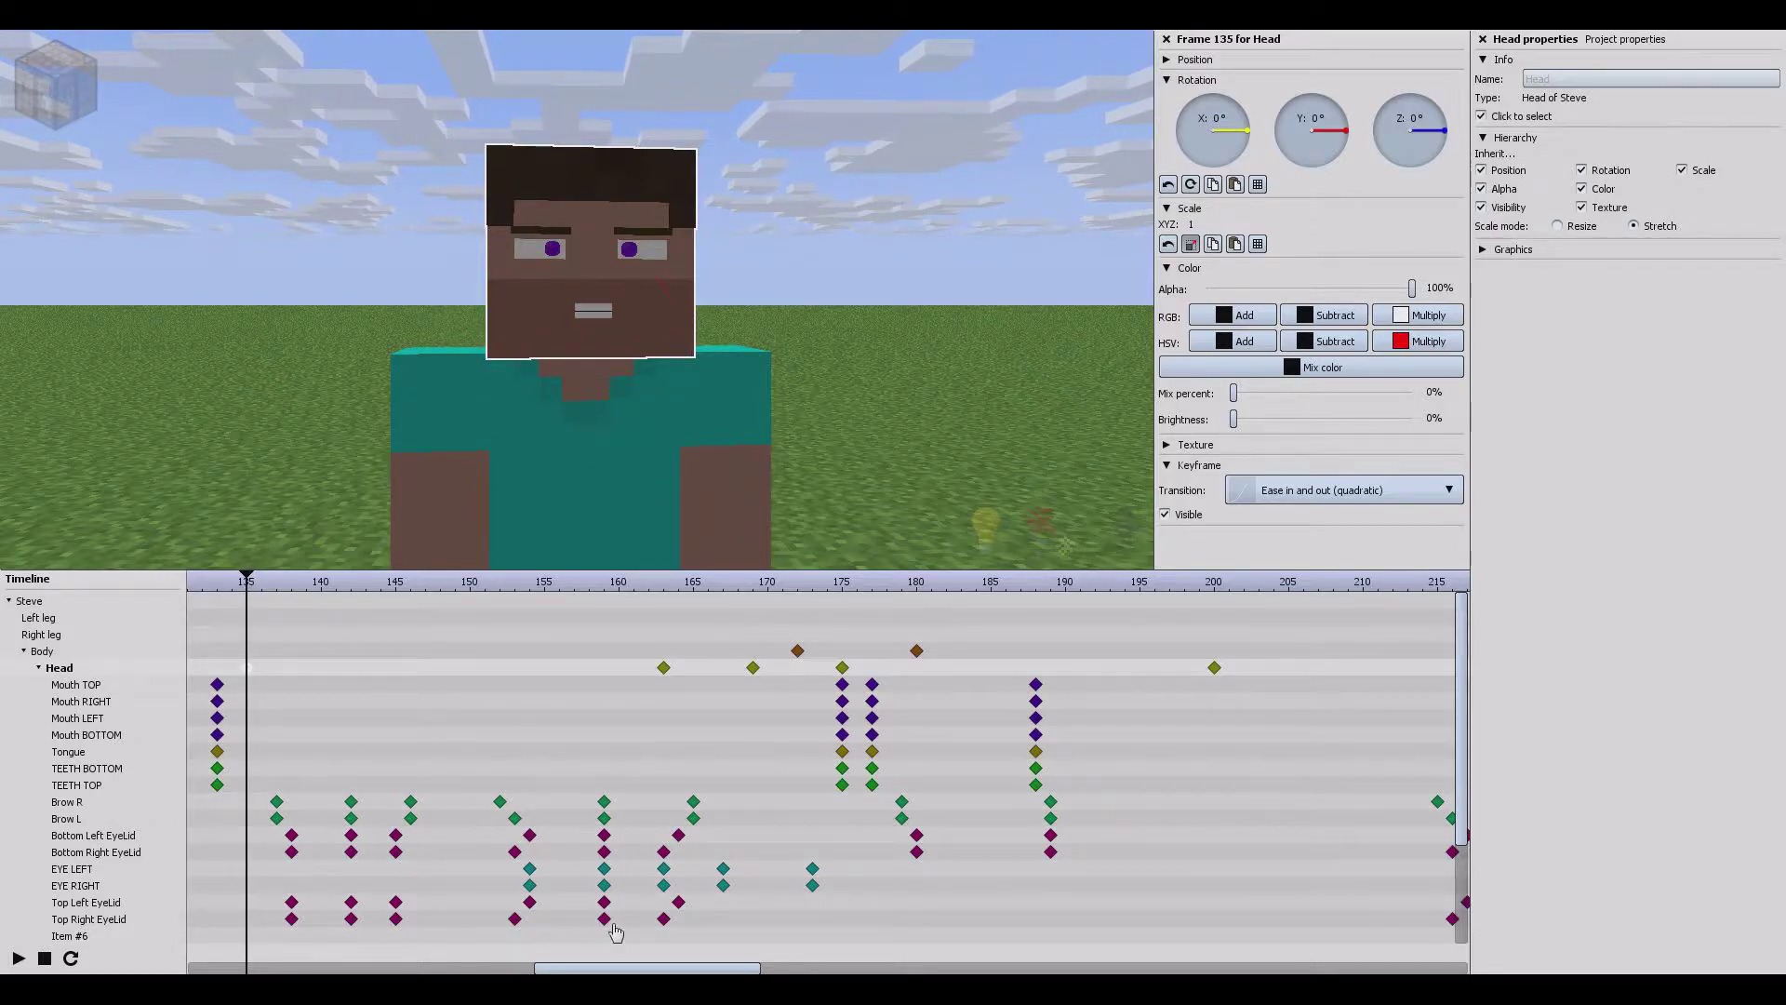
# Step: Scrub through the mouth animation around frames 68 and 120, ending at the Head keyframe on frame 135
pyautogui.moveTo(677, 968); pyautogui.dragTo(466, 954)
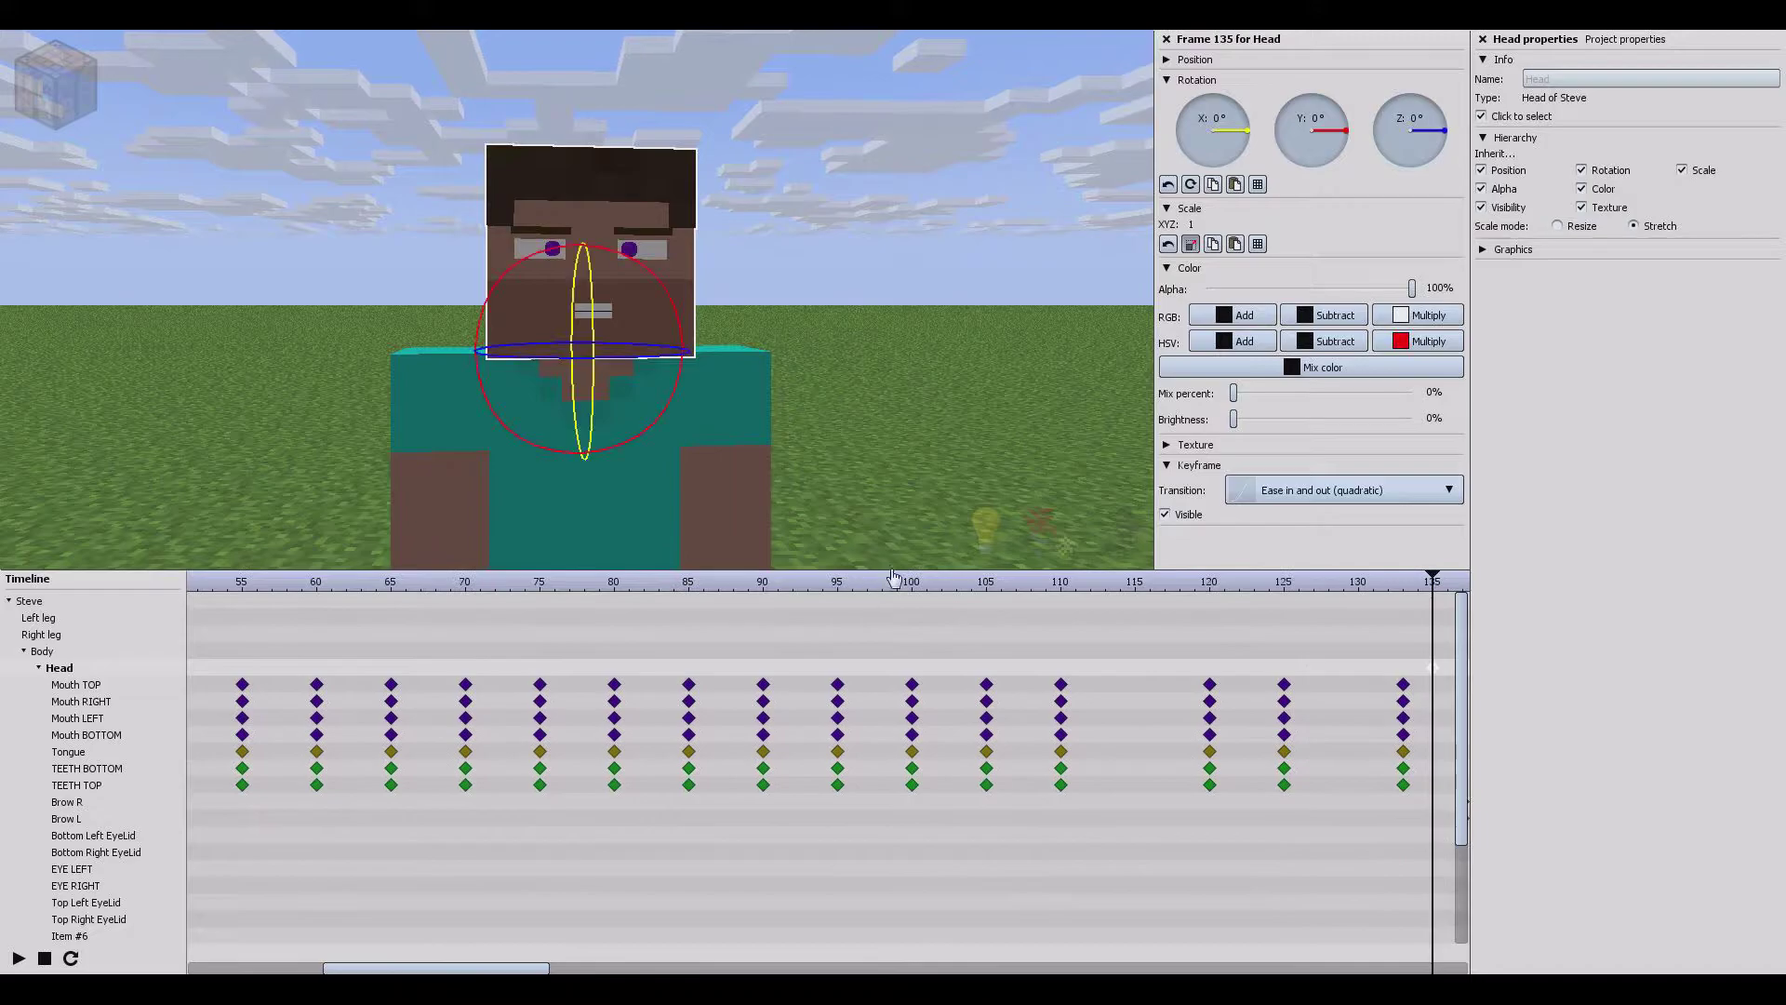
pyautogui.moveTo(808, 582); pyautogui.dragTo(435, 711)
pyautogui.moveTo(531, 969); pyautogui.dragTo(703, 971)
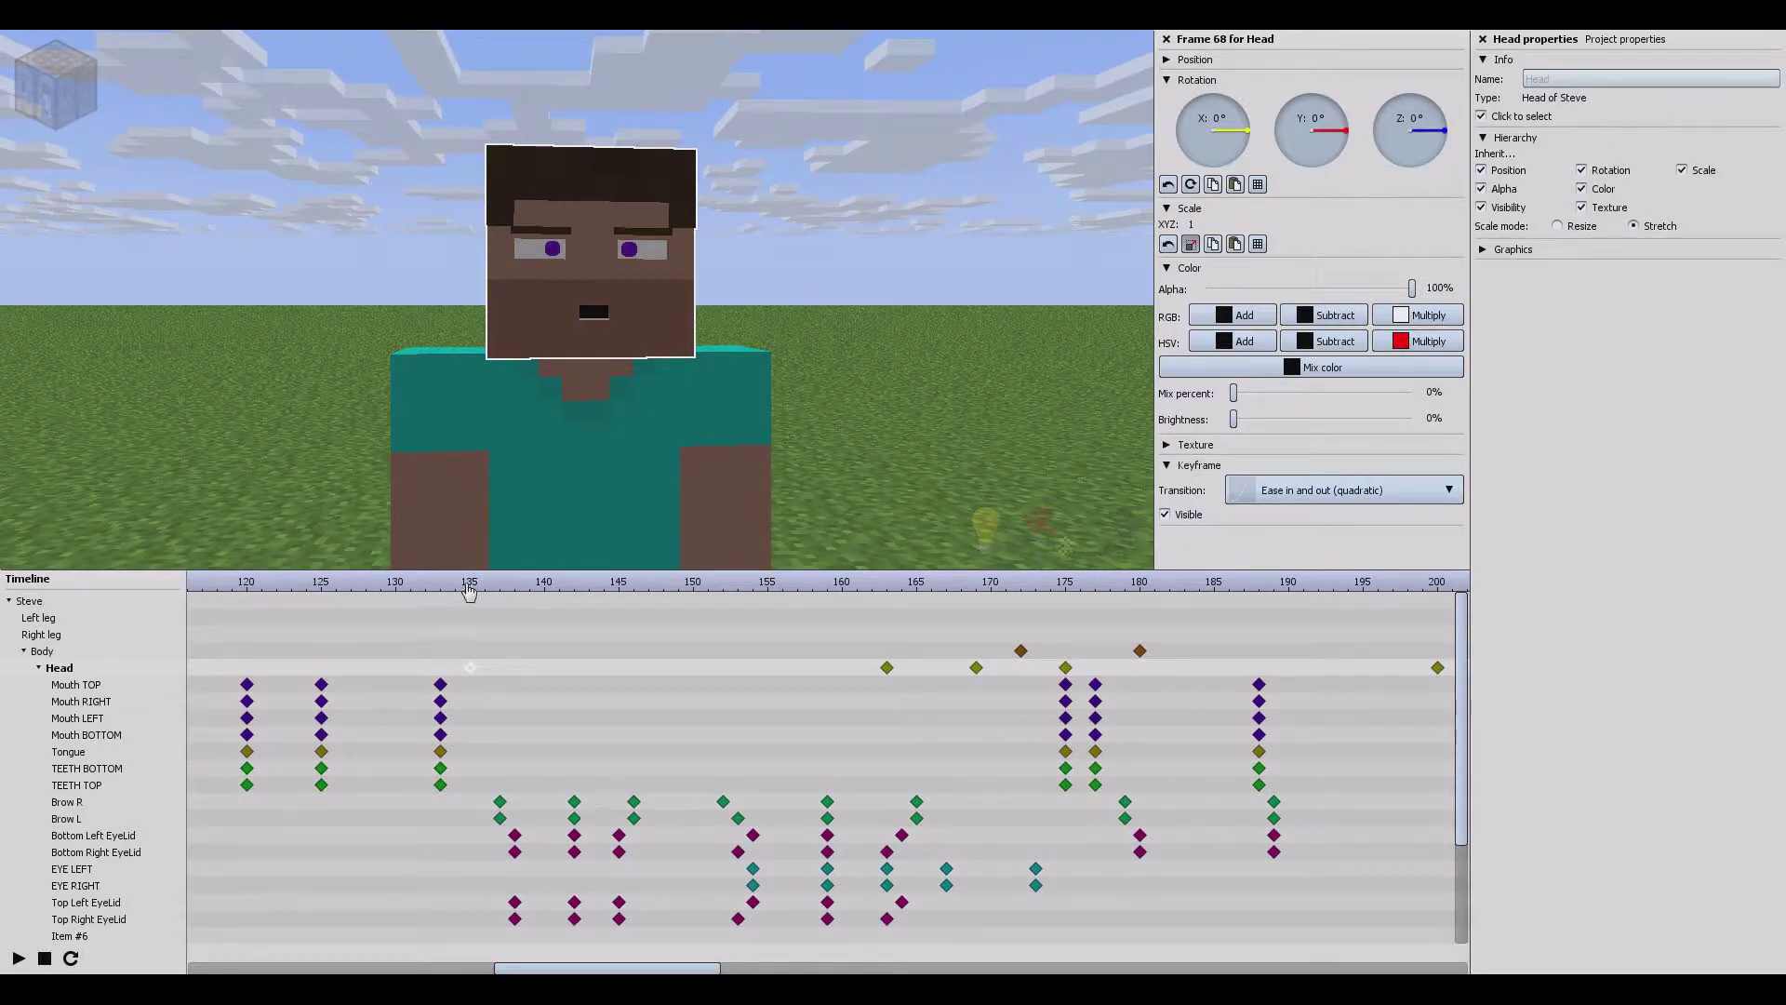
pyautogui.moveTo(470, 593); pyautogui.dragTo(247, 604)
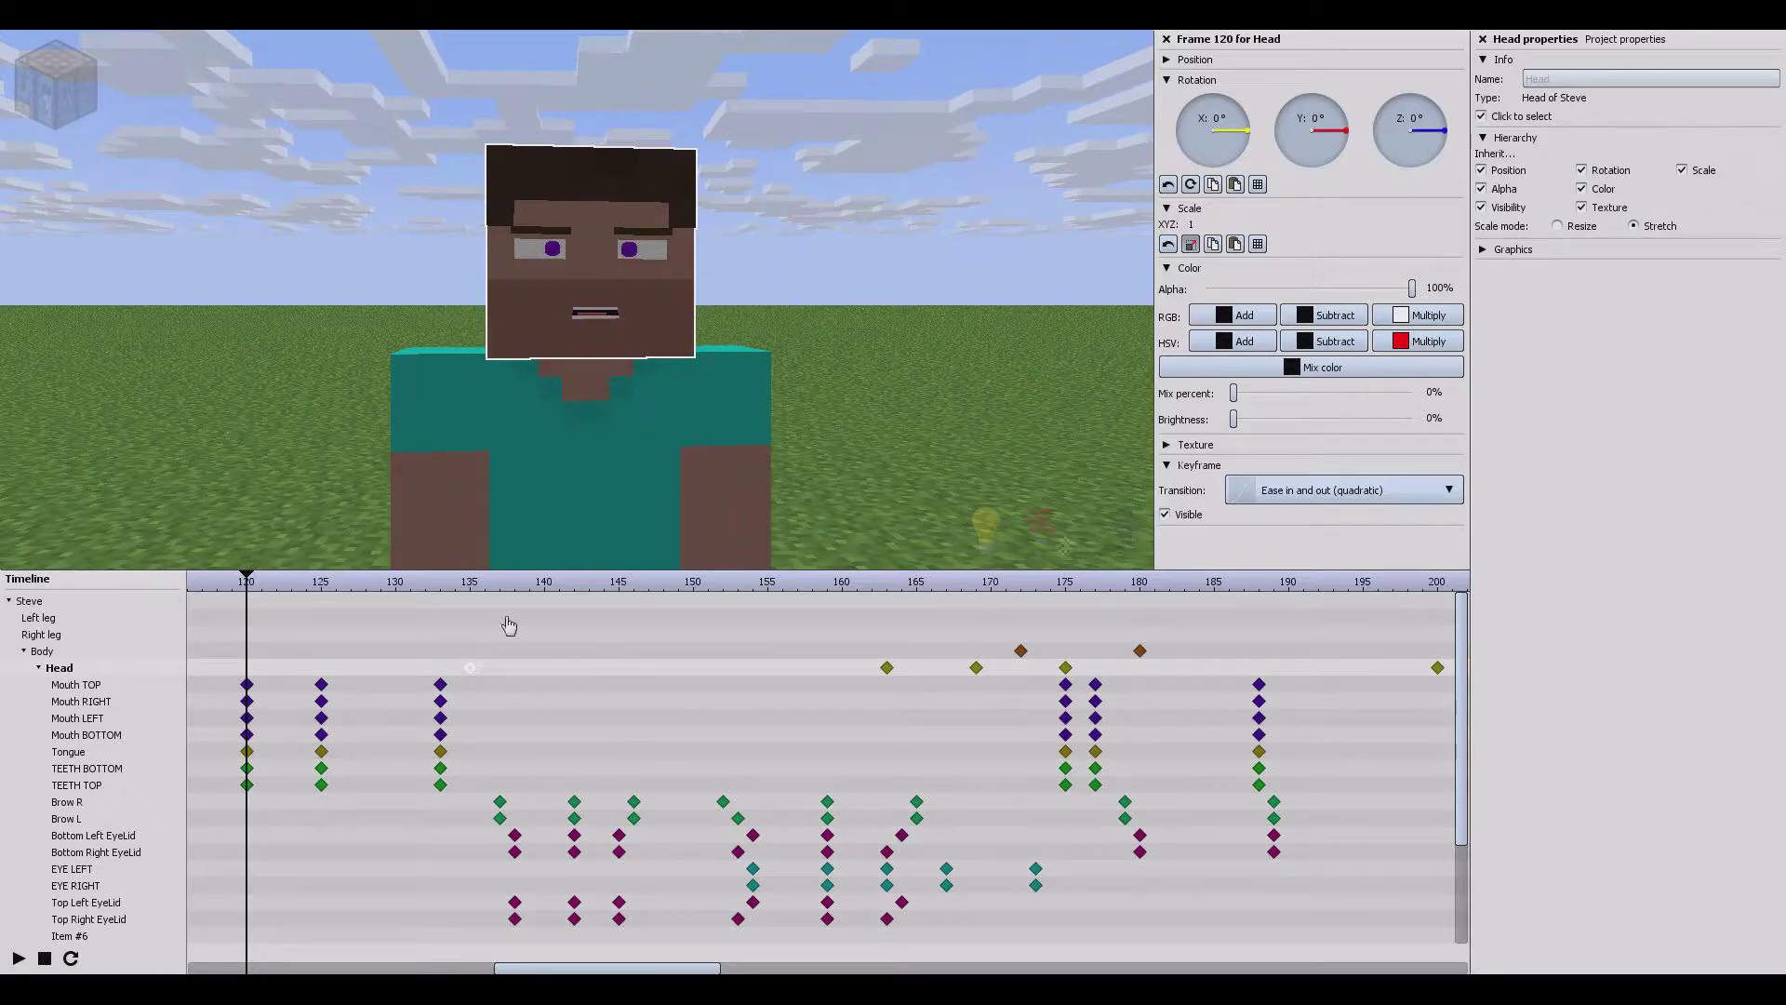
pyautogui.moveTo(437, 591); pyautogui.dragTo(474, 591)
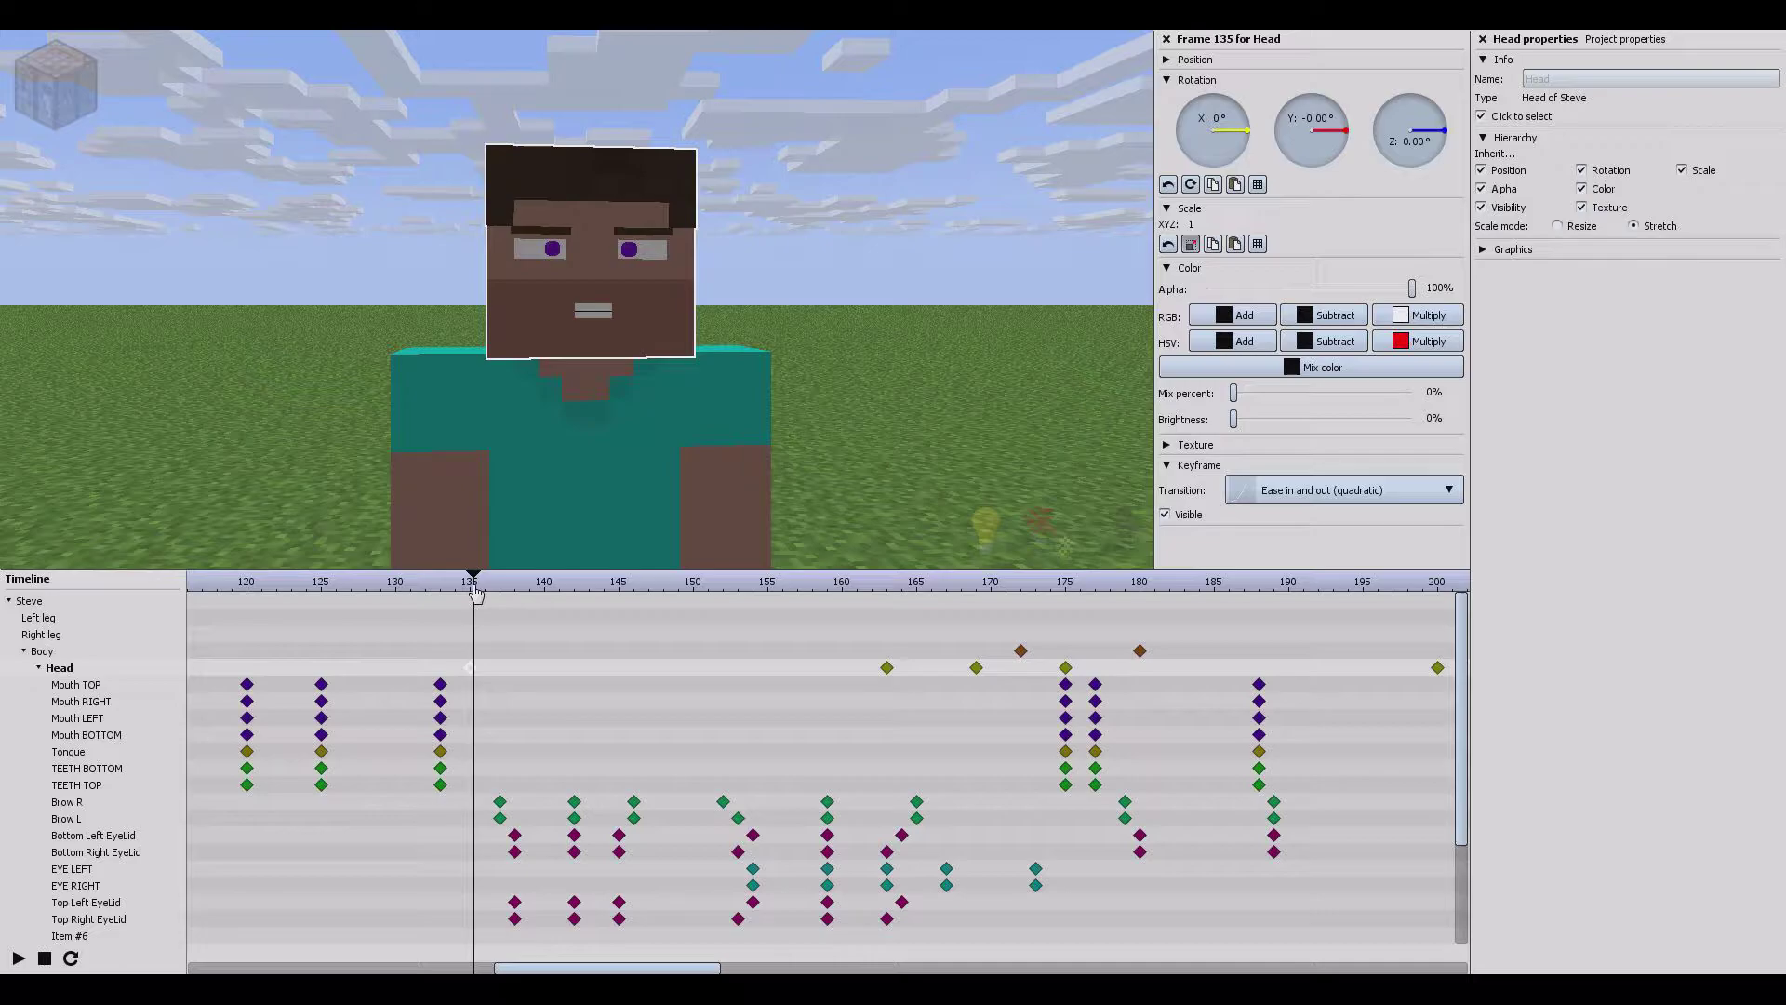
# Step: Shift the first brow keyframes to frame 138 and the first eyelid keyframes to frame 139, and play back from frame 135
pyautogui.moveTo(523, 785); pyautogui.dragTo(529, 927)
pyautogui.click(589, 686)
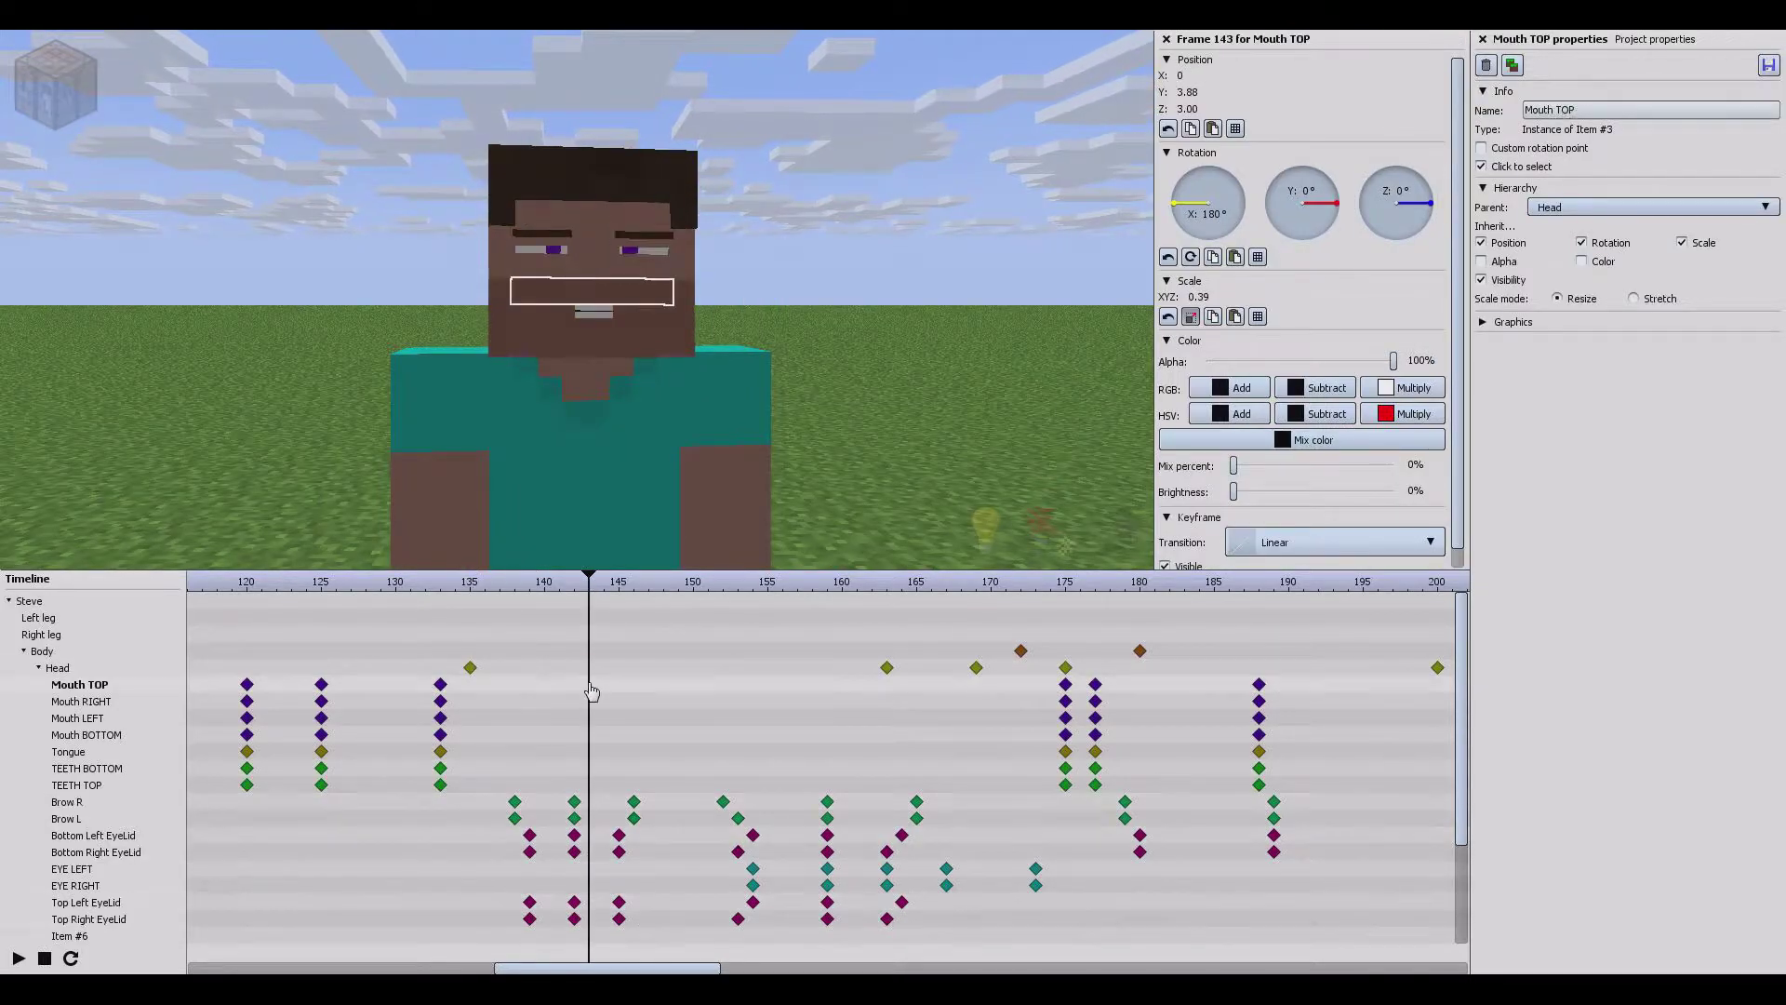
pyautogui.moveTo(592, 642); pyautogui.dragTo(469, 592)
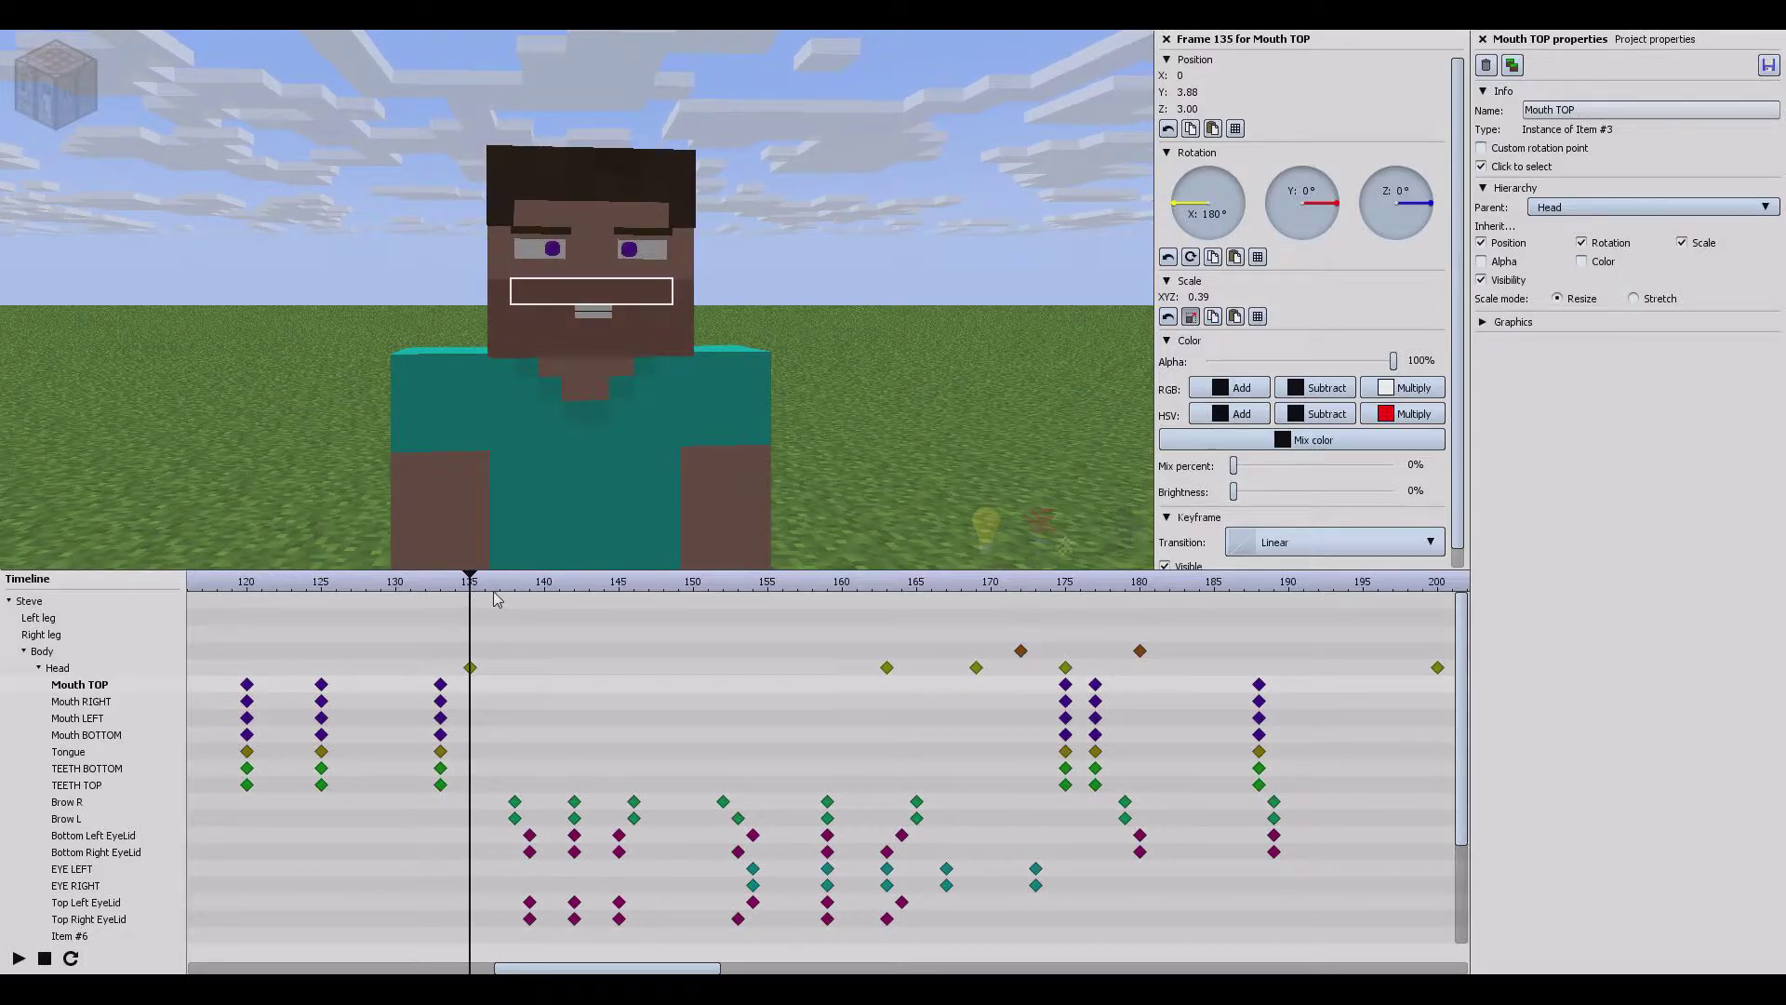
pyautogui.click(17, 958)
pyautogui.click(18, 958)
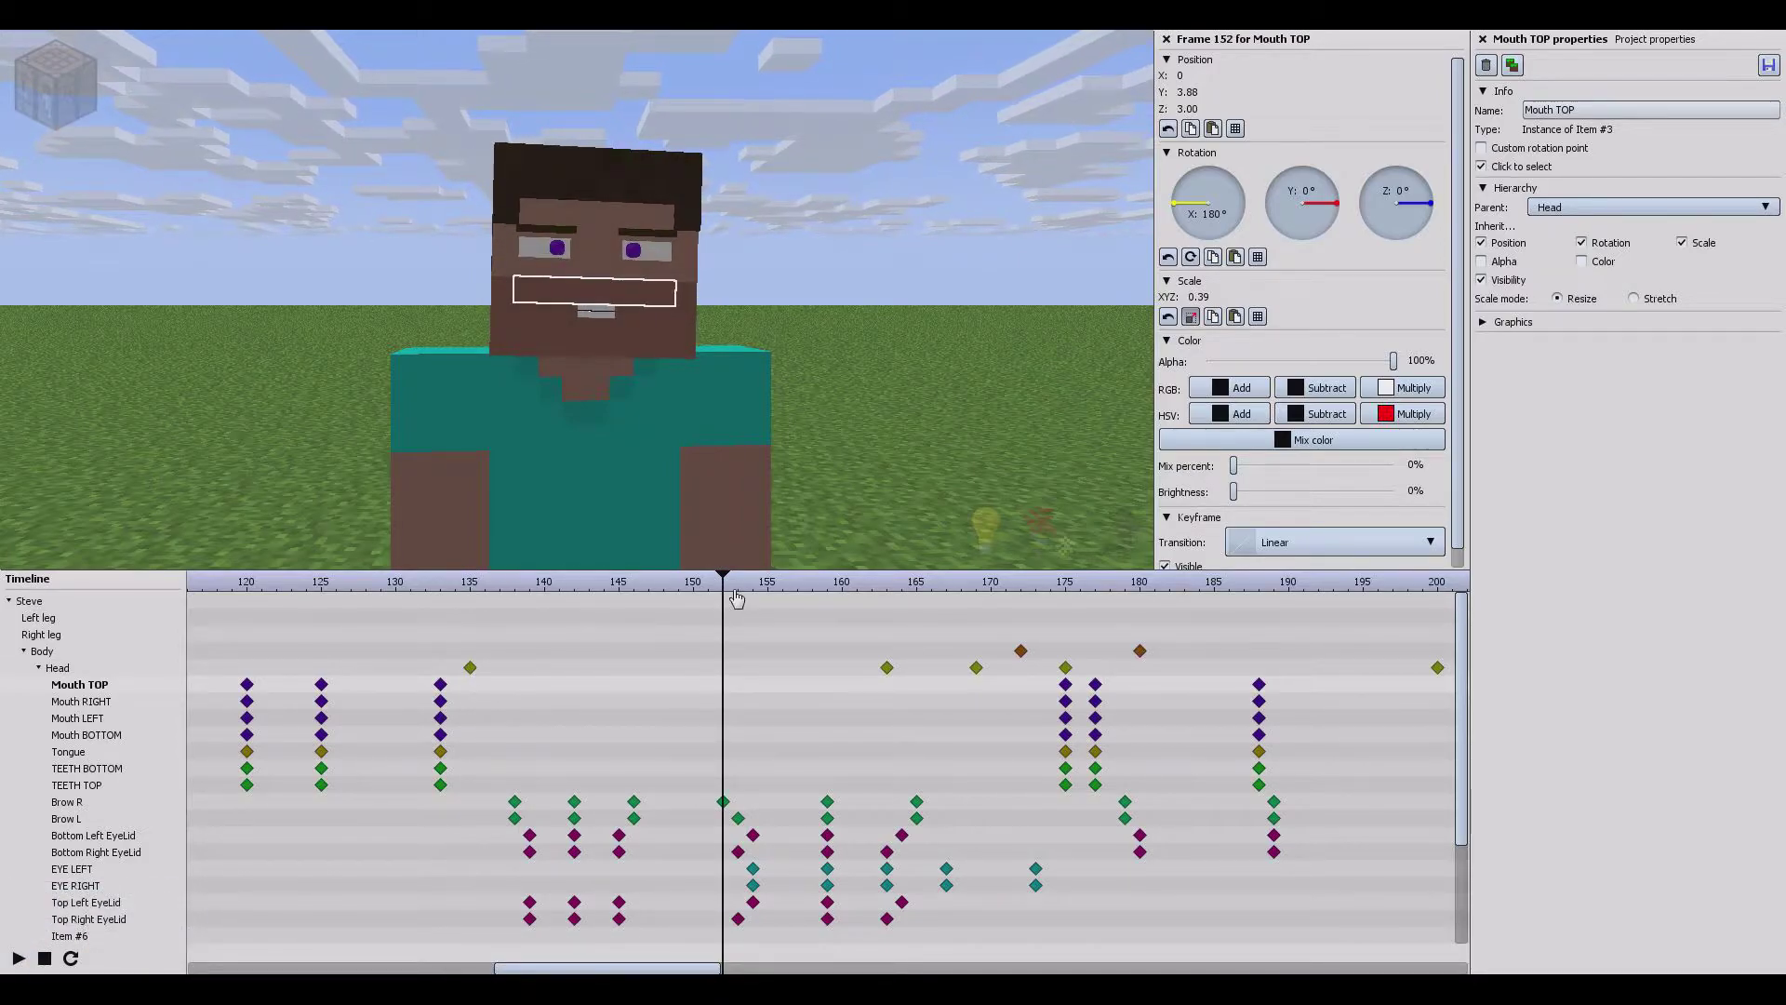
# Step: Review the head turn between its keyframes at frames 135 and 163, playing the animation from frame 132
pyautogui.moveTo(737, 599); pyautogui.dragTo(486, 610)
pyautogui.click(470, 667)
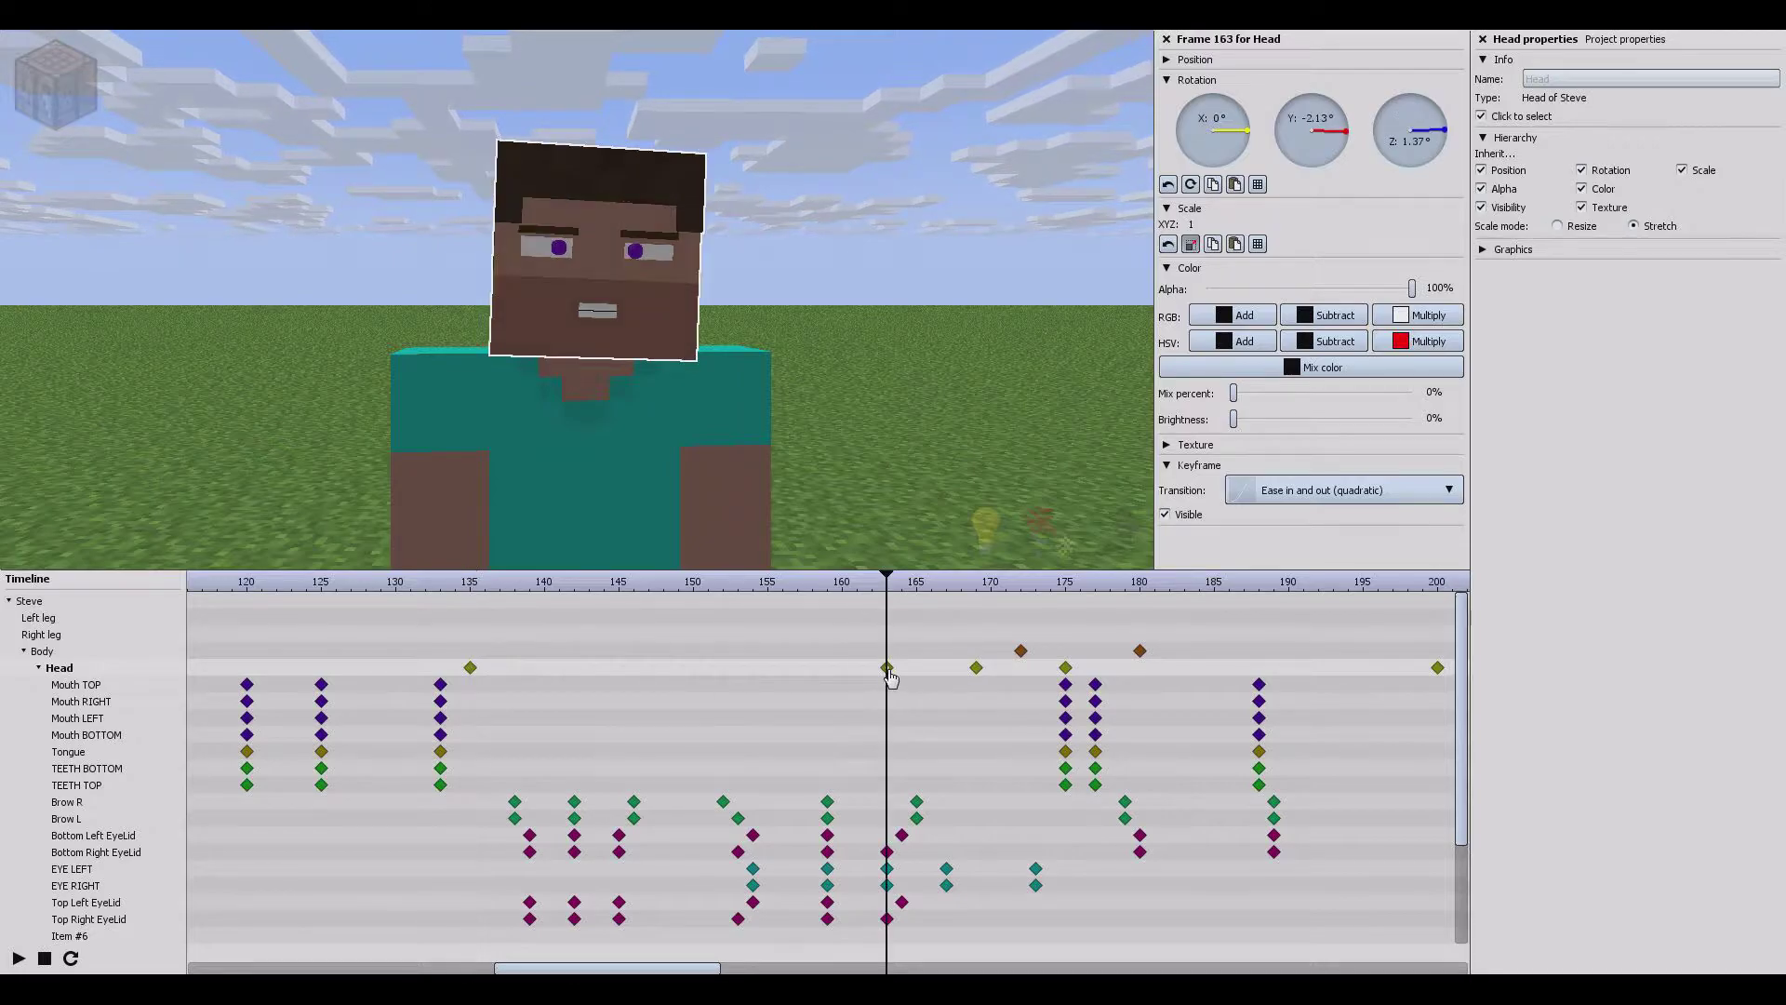
pyautogui.moveTo(874, 600); pyautogui.dragTo(425, 633)
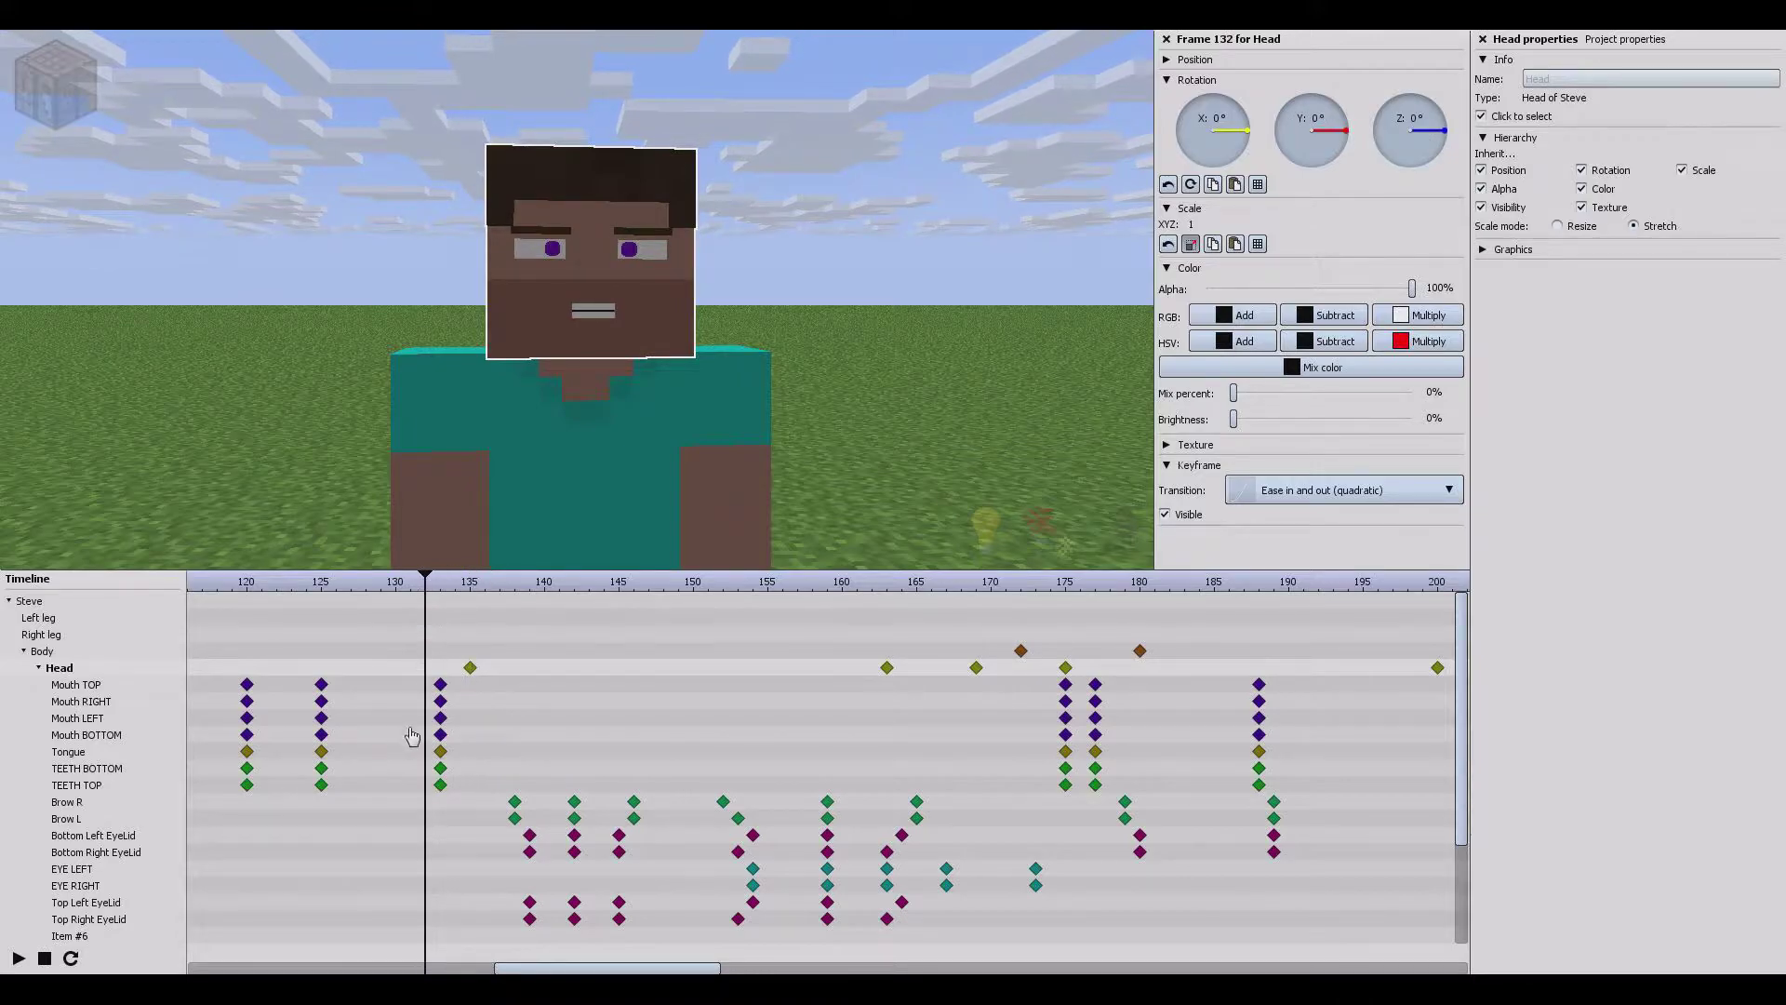
pyautogui.click(17, 960)
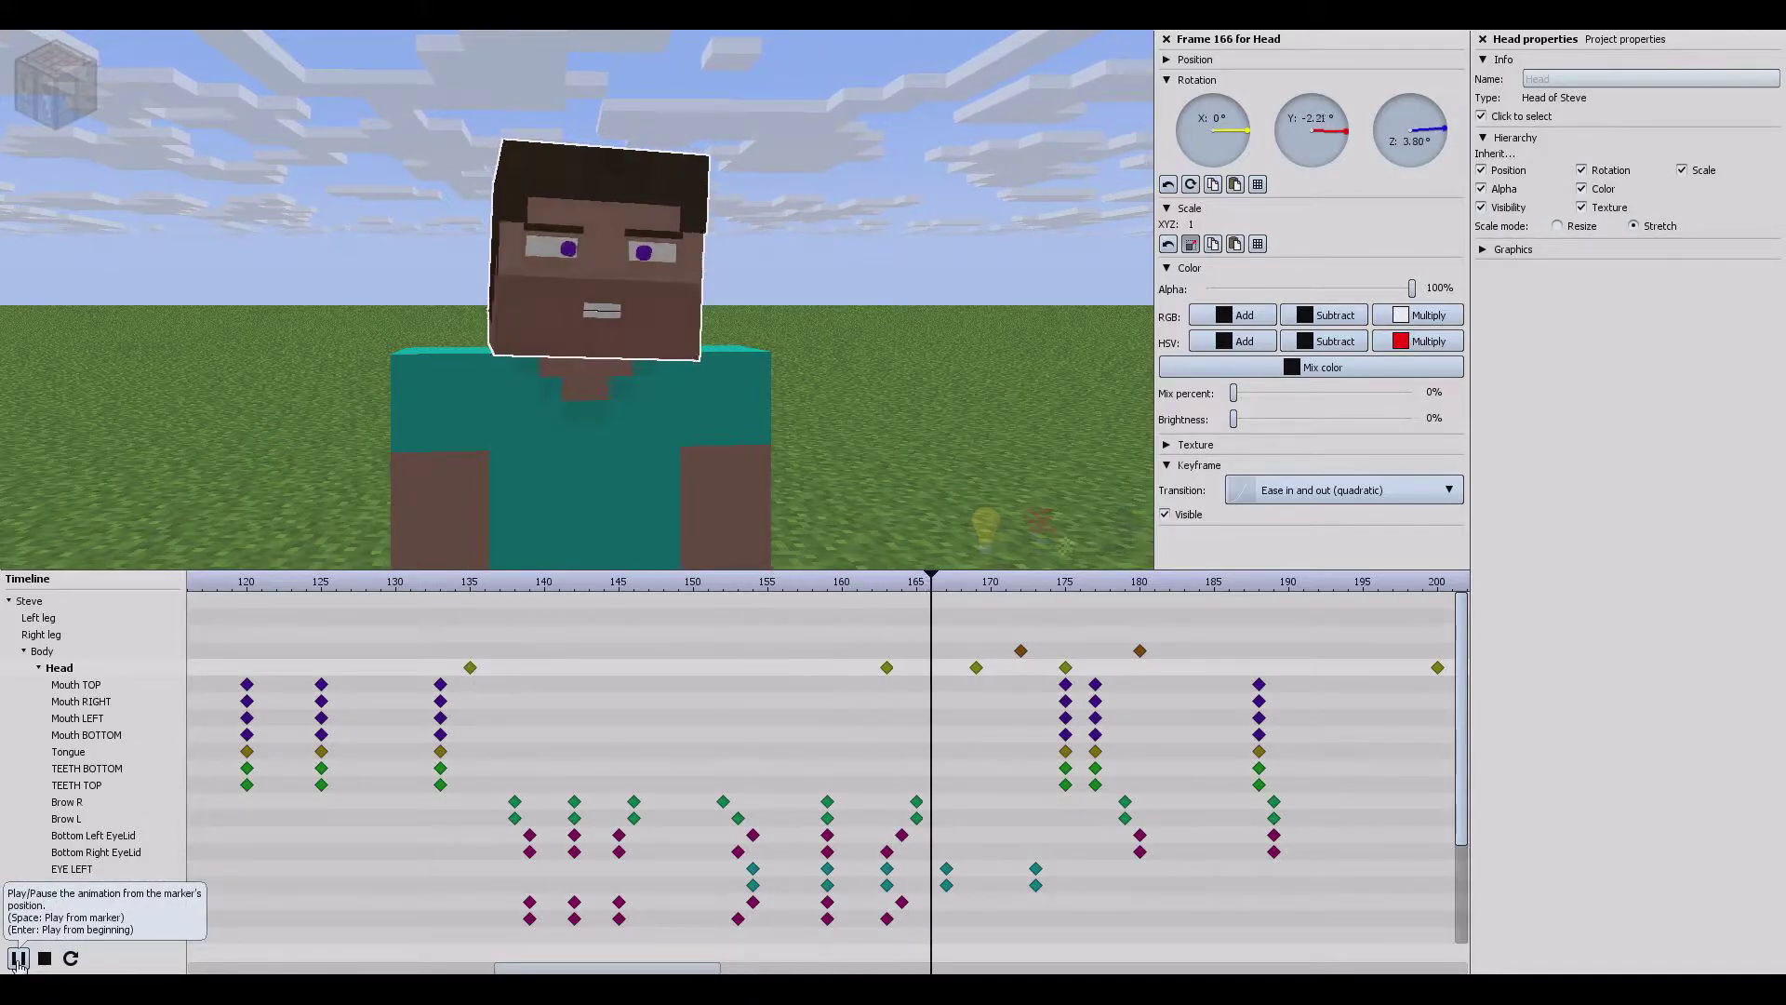
pyautogui.click(17, 959)
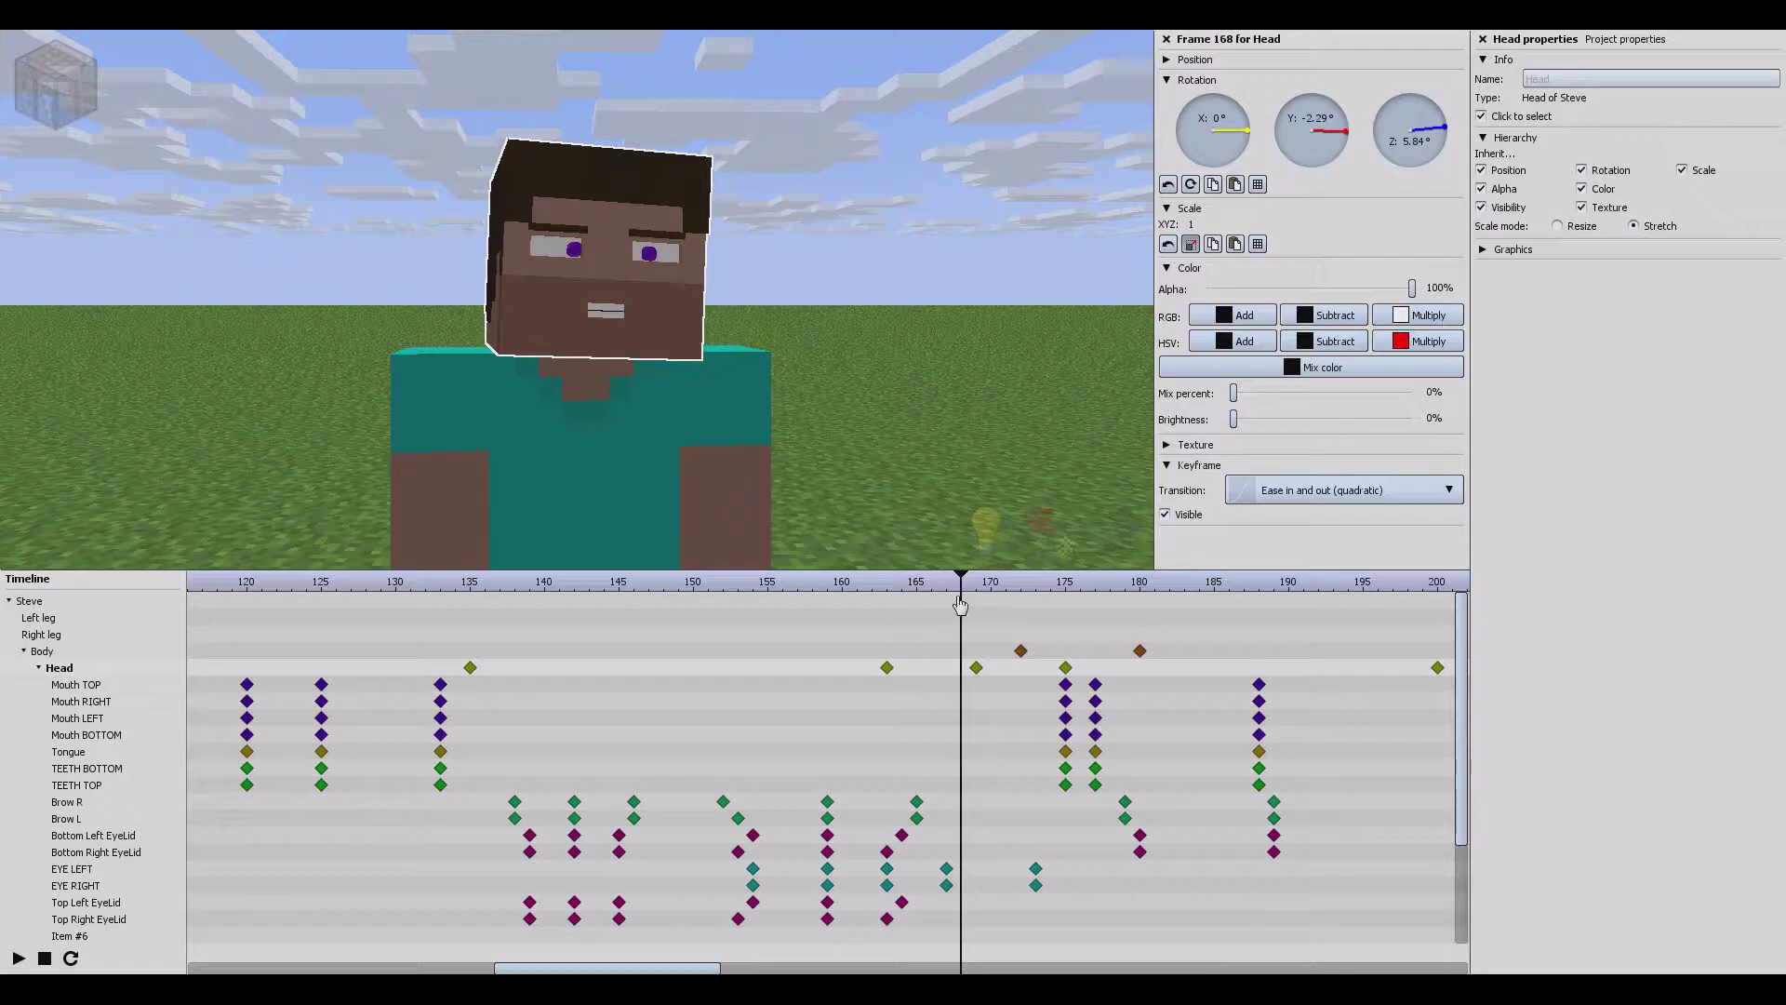
pyautogui.moveTo(960, 605); pyautogui.dragTo(515, 635)
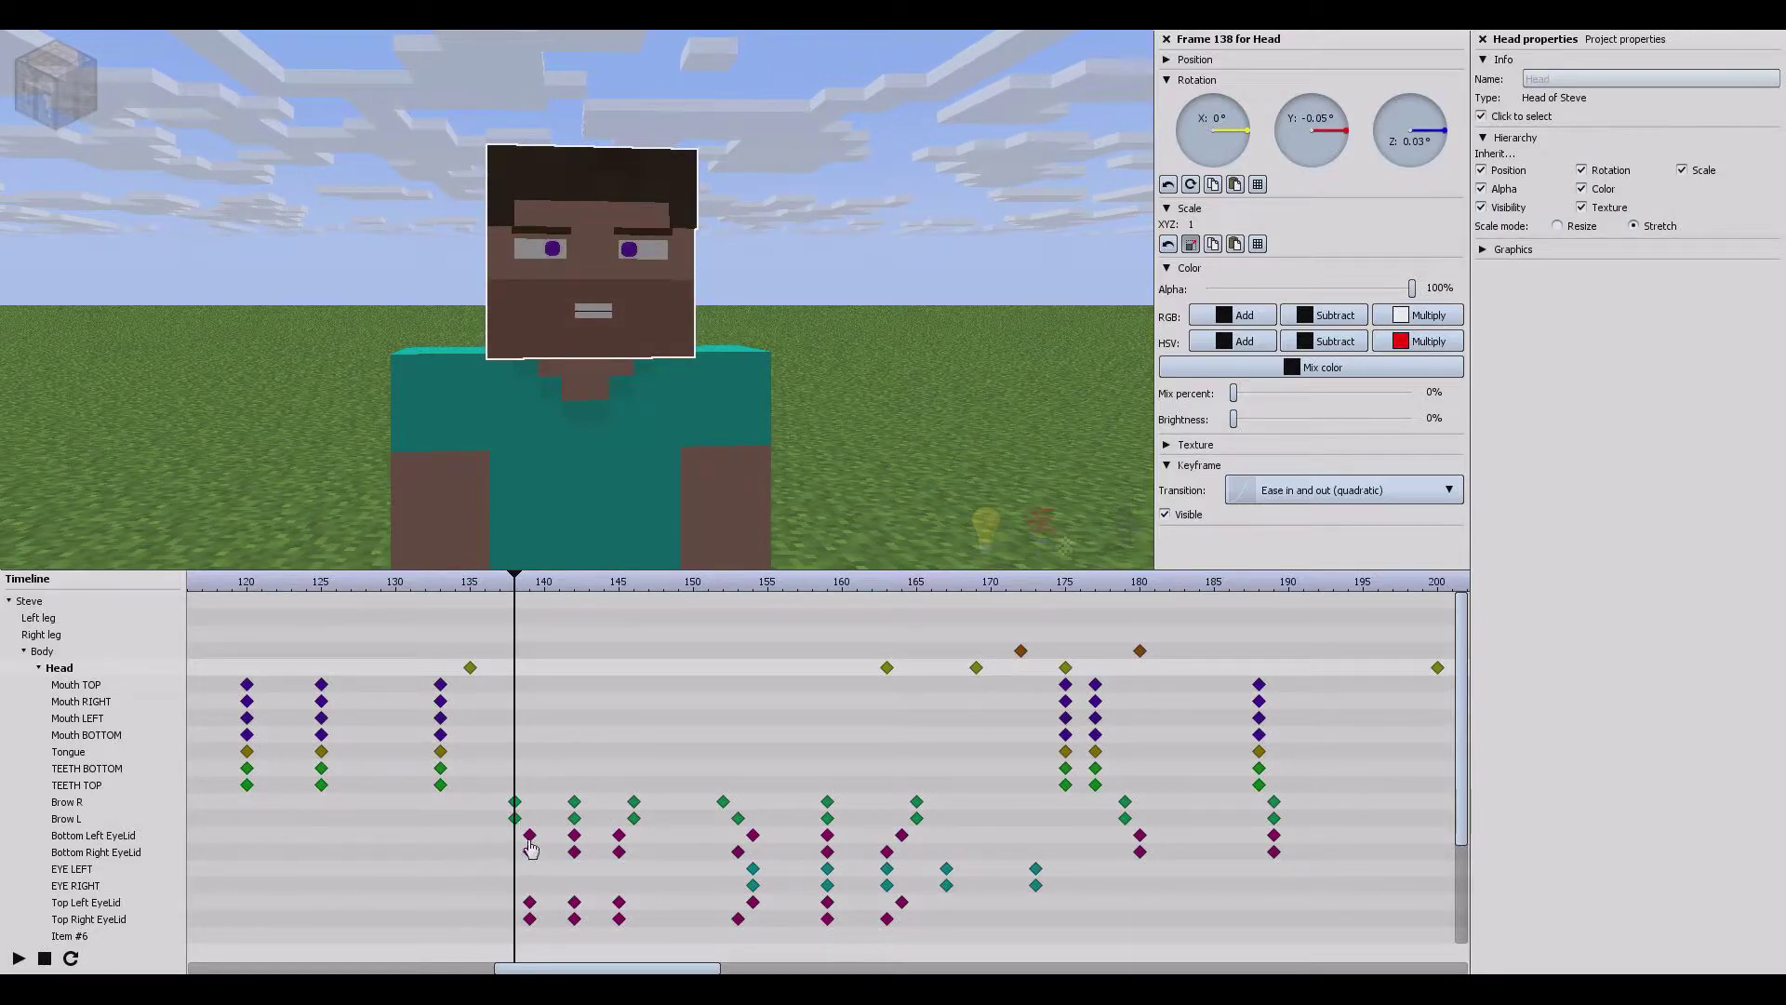
# Step: Examine how the eyelid and brow keyframes of the first blink are offset between frames 138 and 146
pyautogui.click(530, 838)
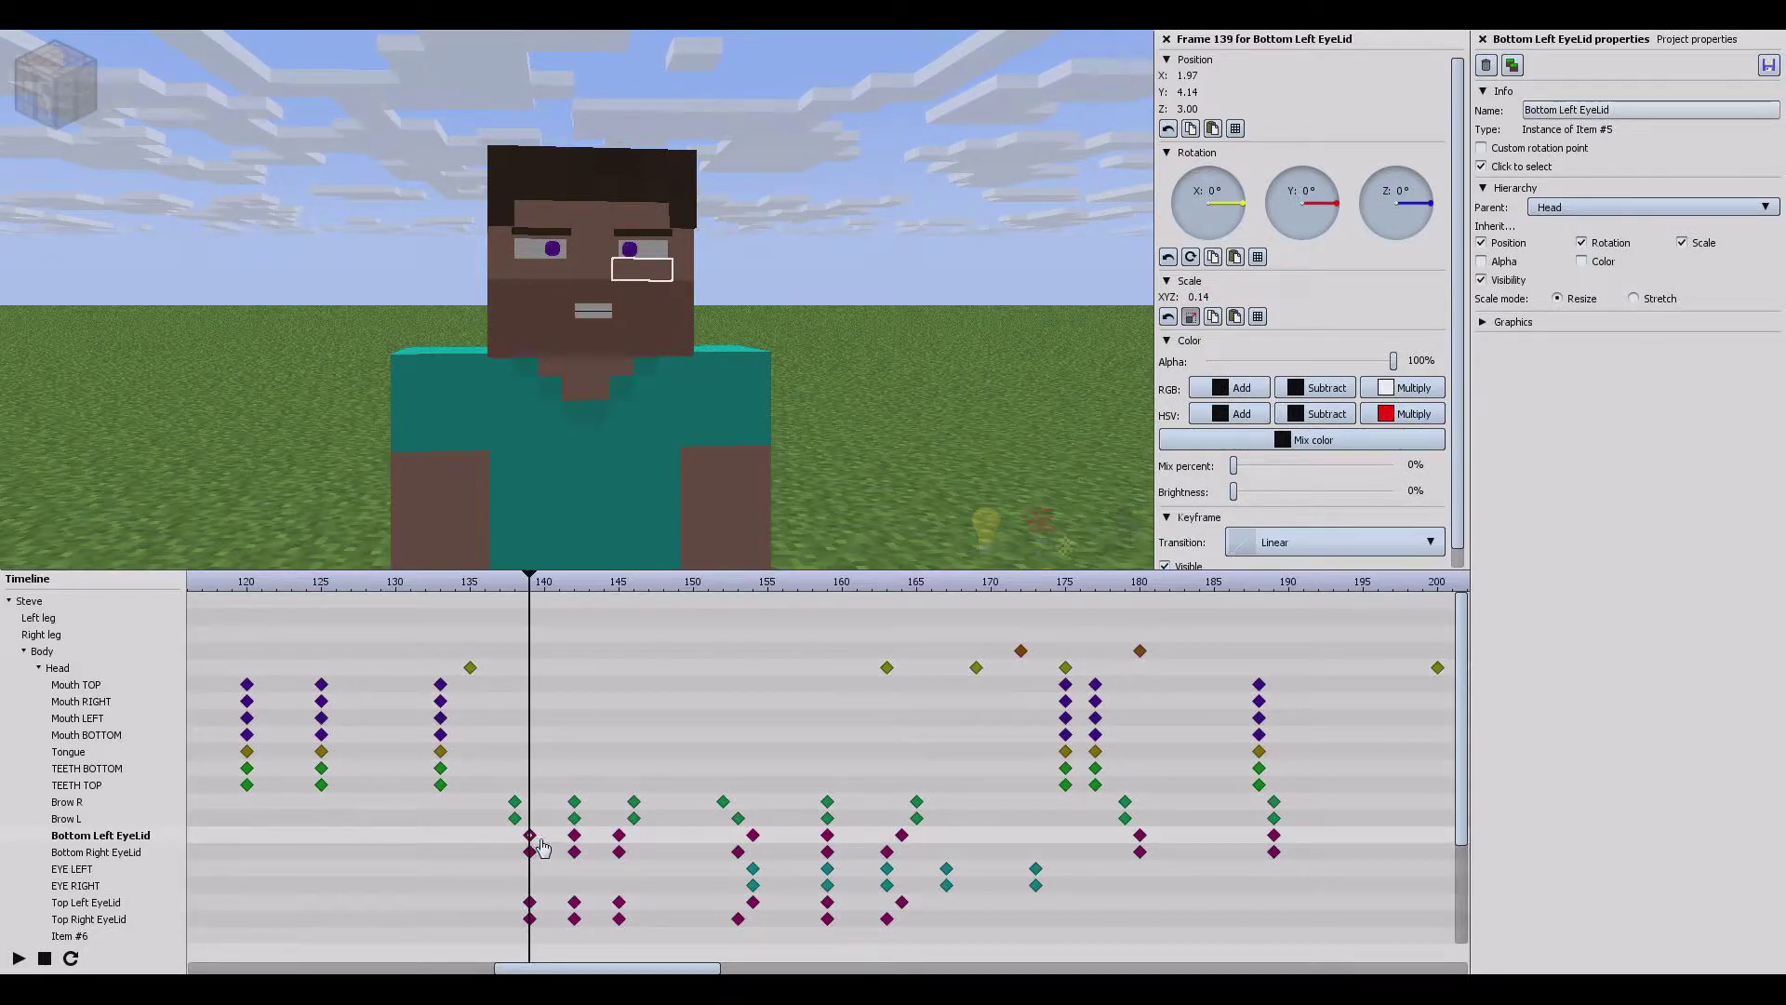
pyautogui.click(619, 851)
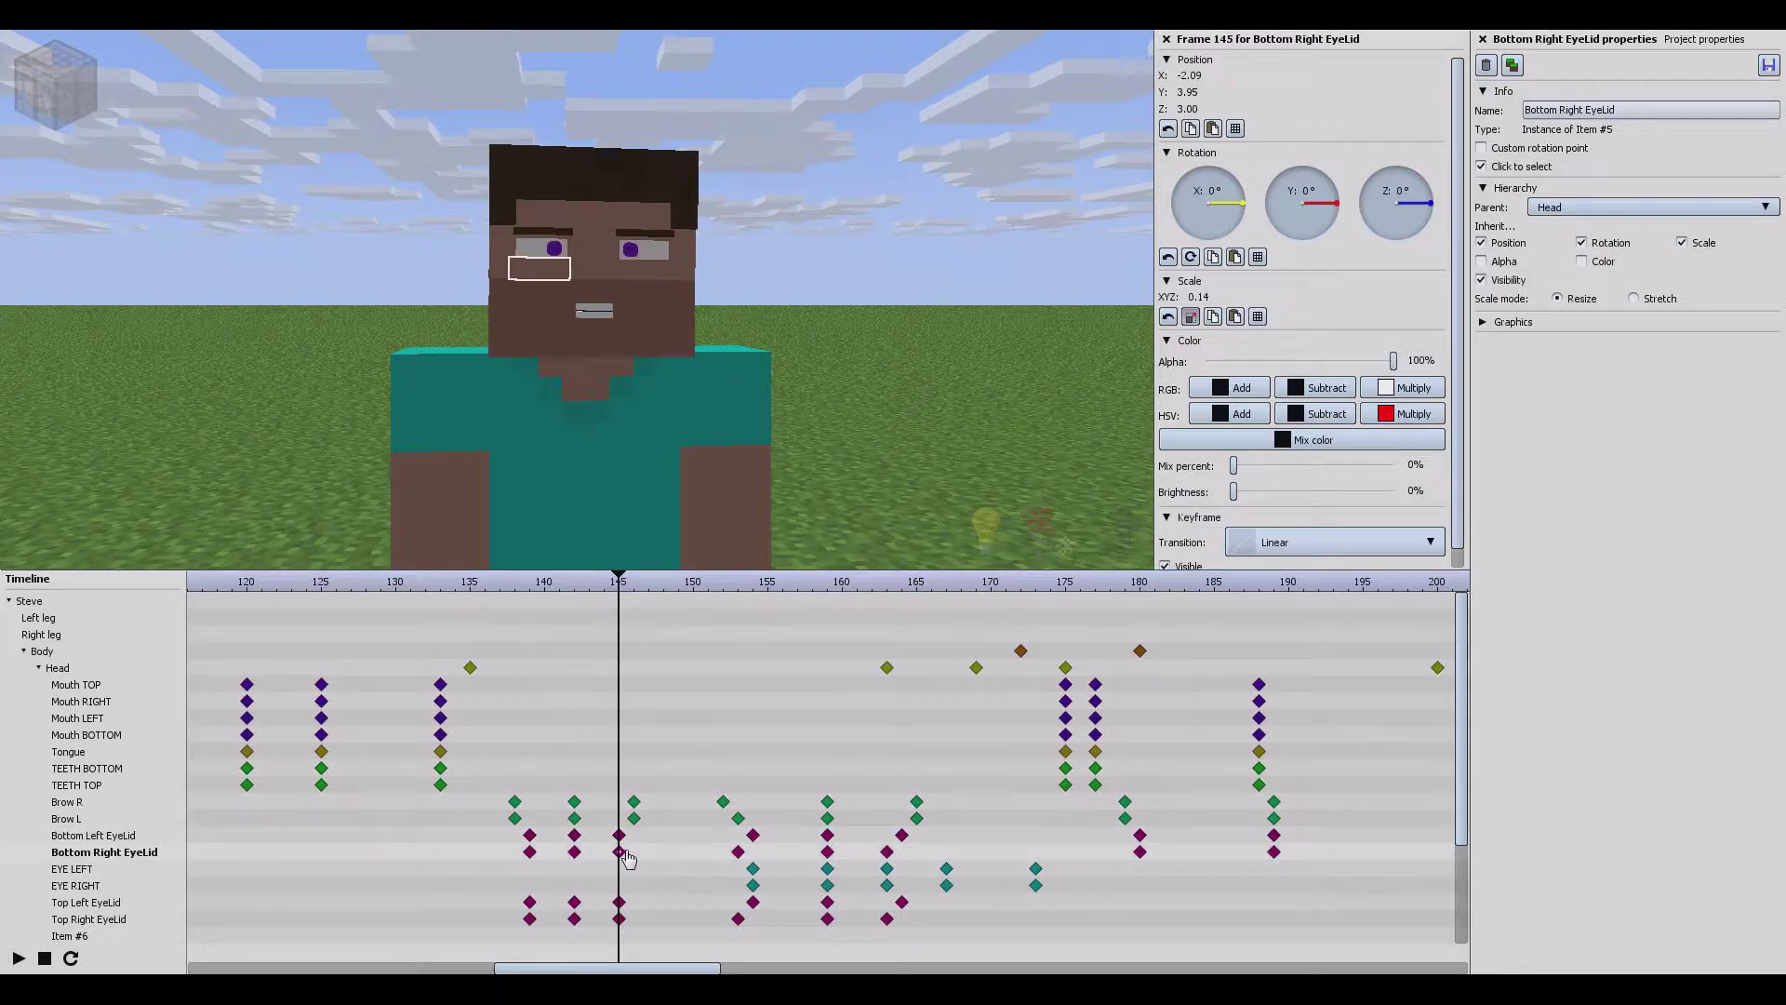
pyautogui.click(573, 806)
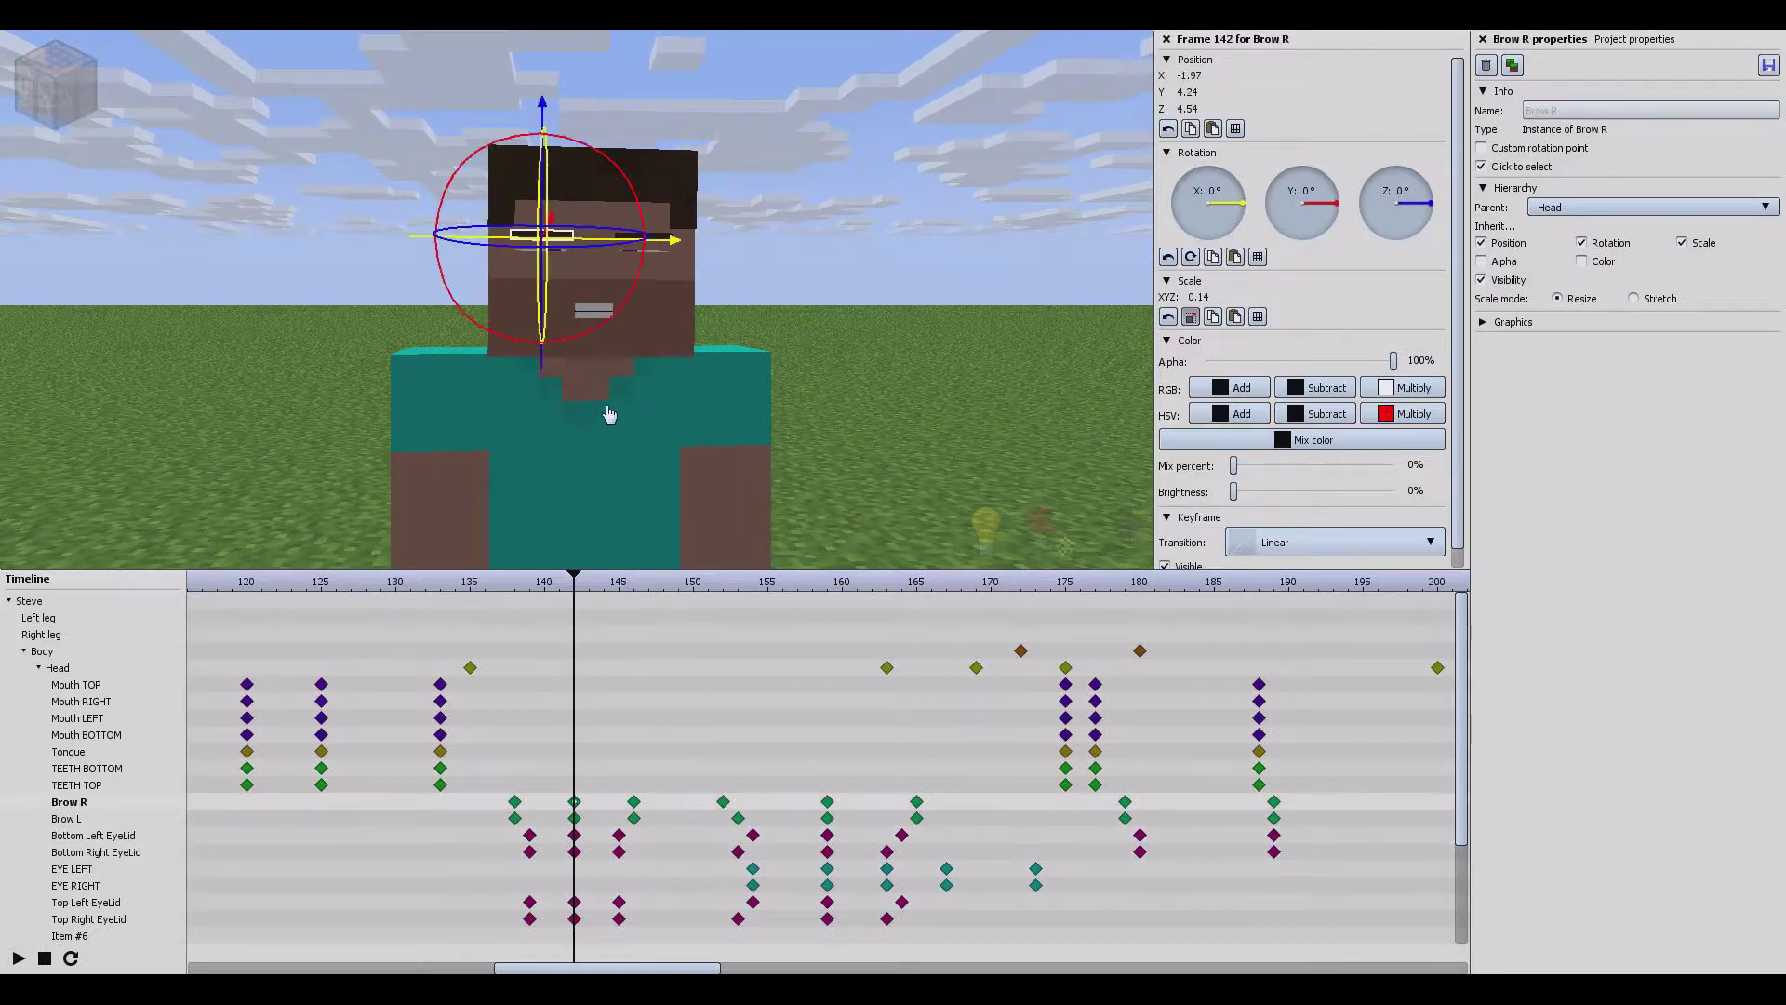
pyautogui.click(517, 821)
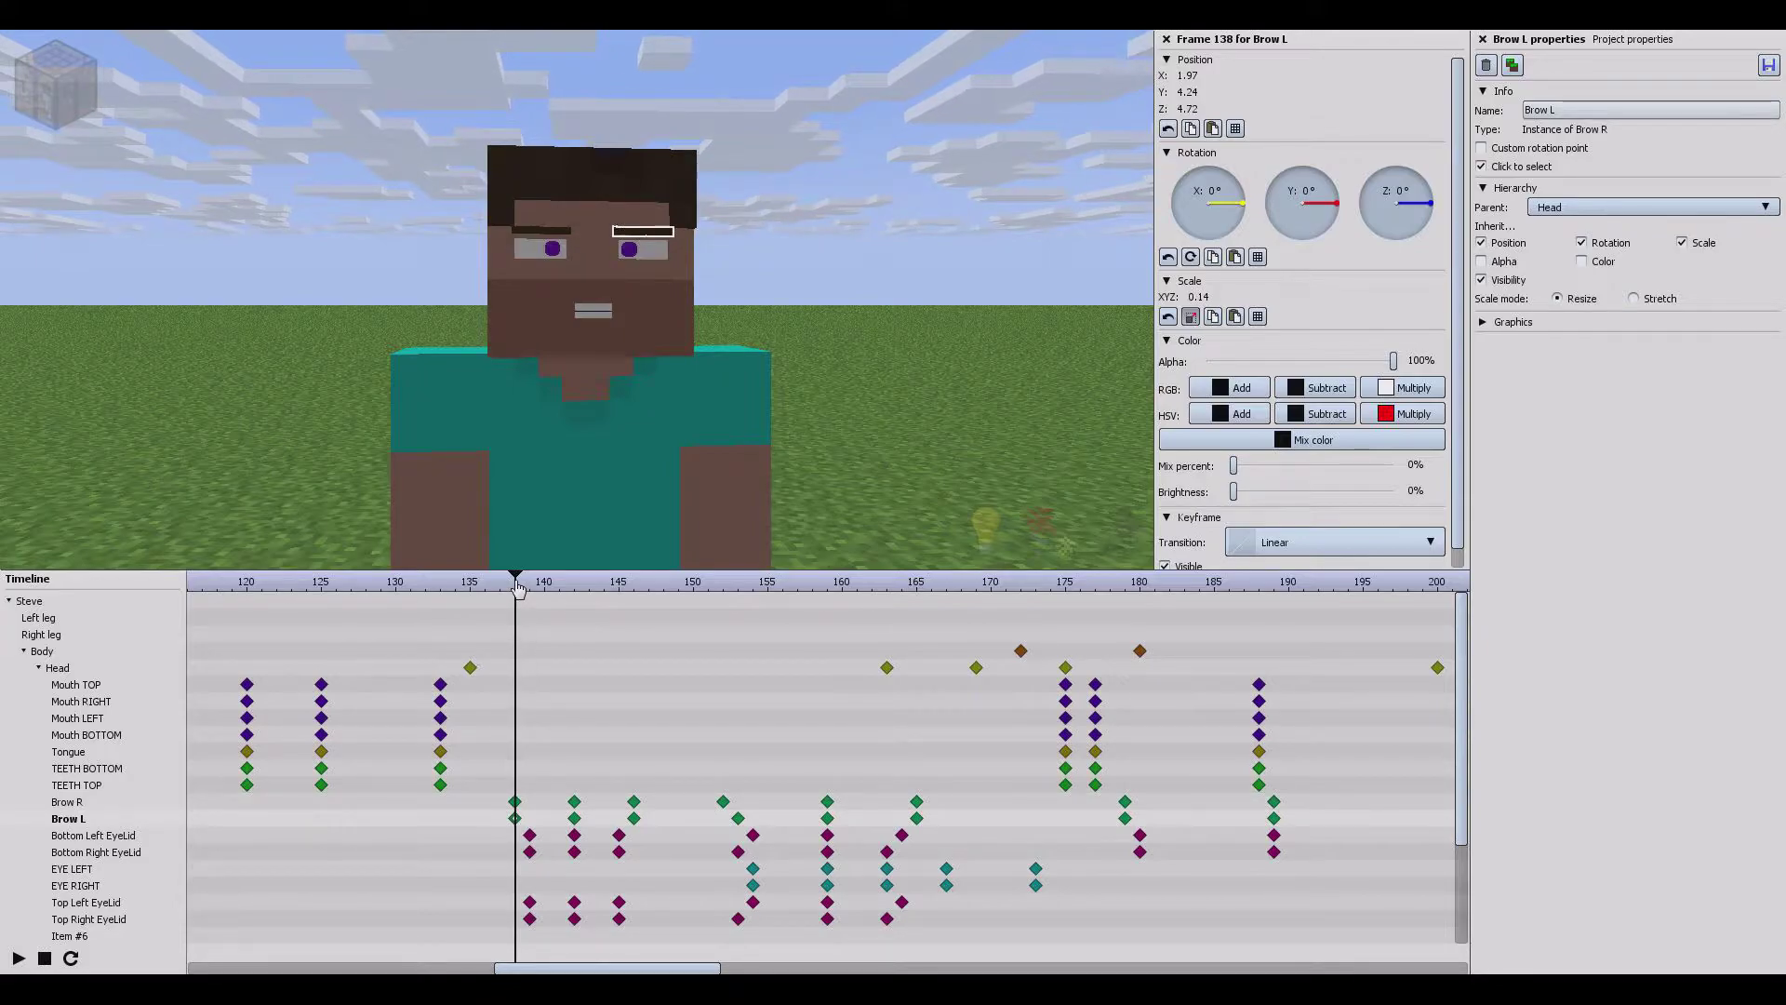
pyautogui.moveTo(518, 588); pyautogui.dragTo(624, 588)
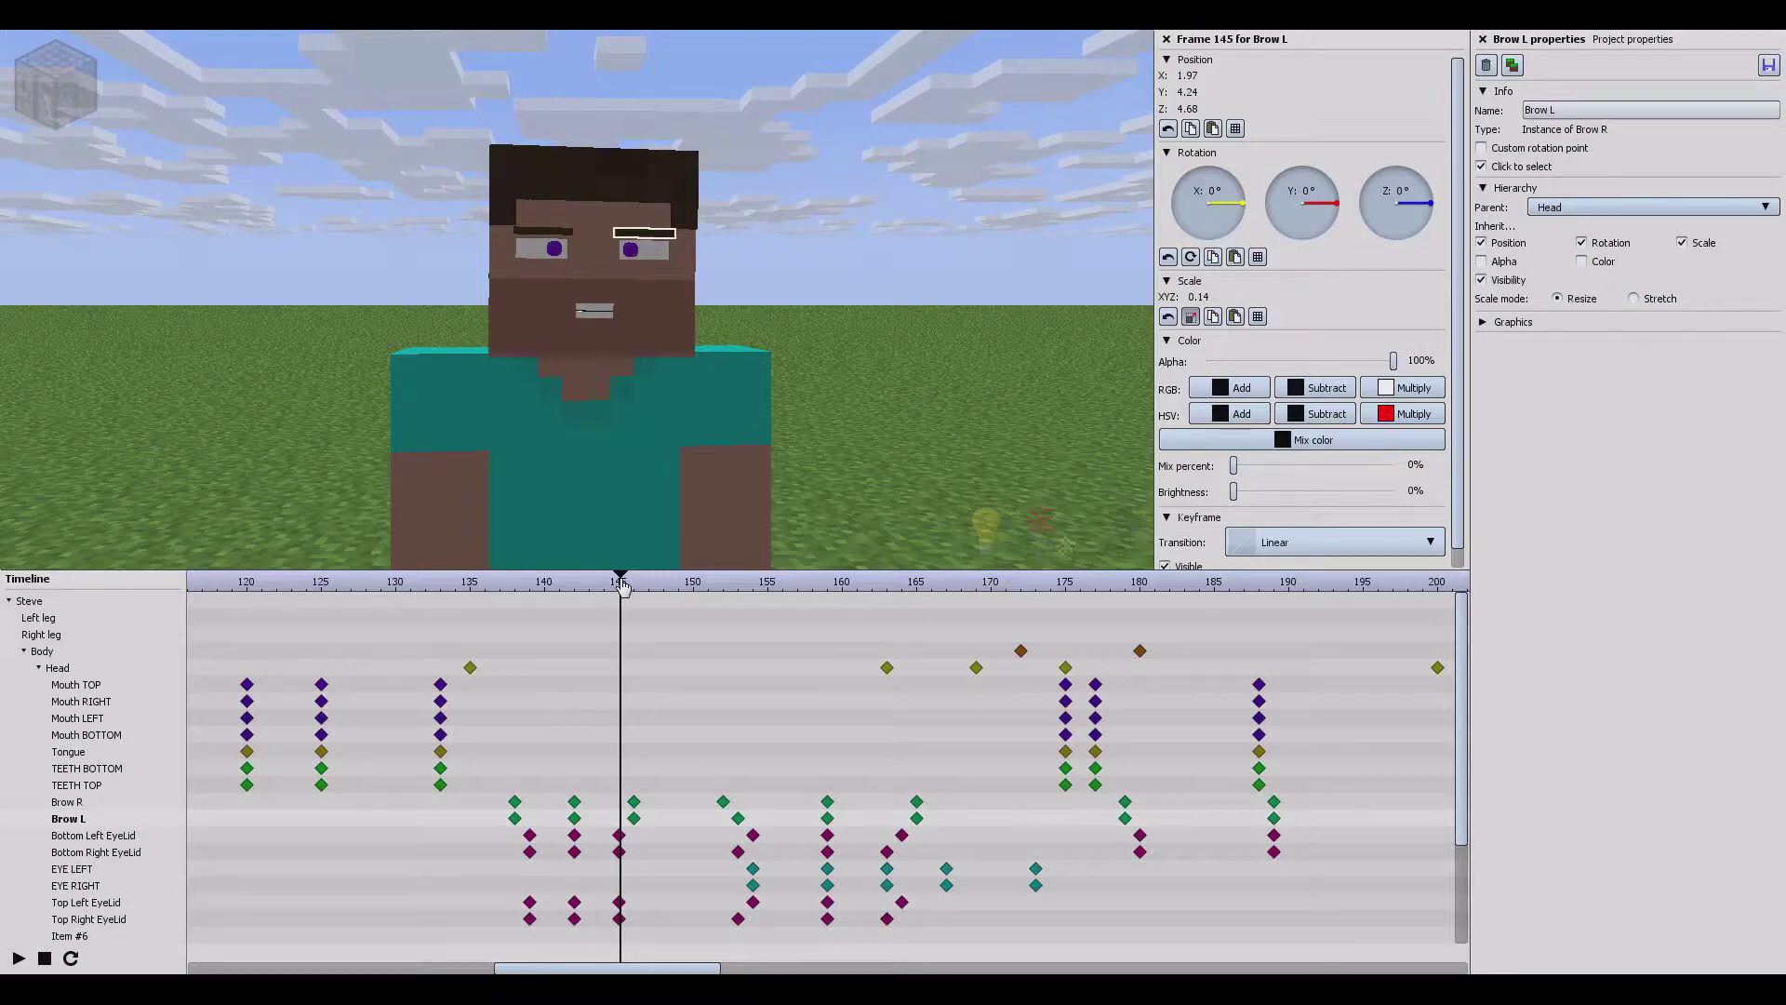
pyautogui.moveTo(624, 588); pyautogui.dragTo(620, 587)
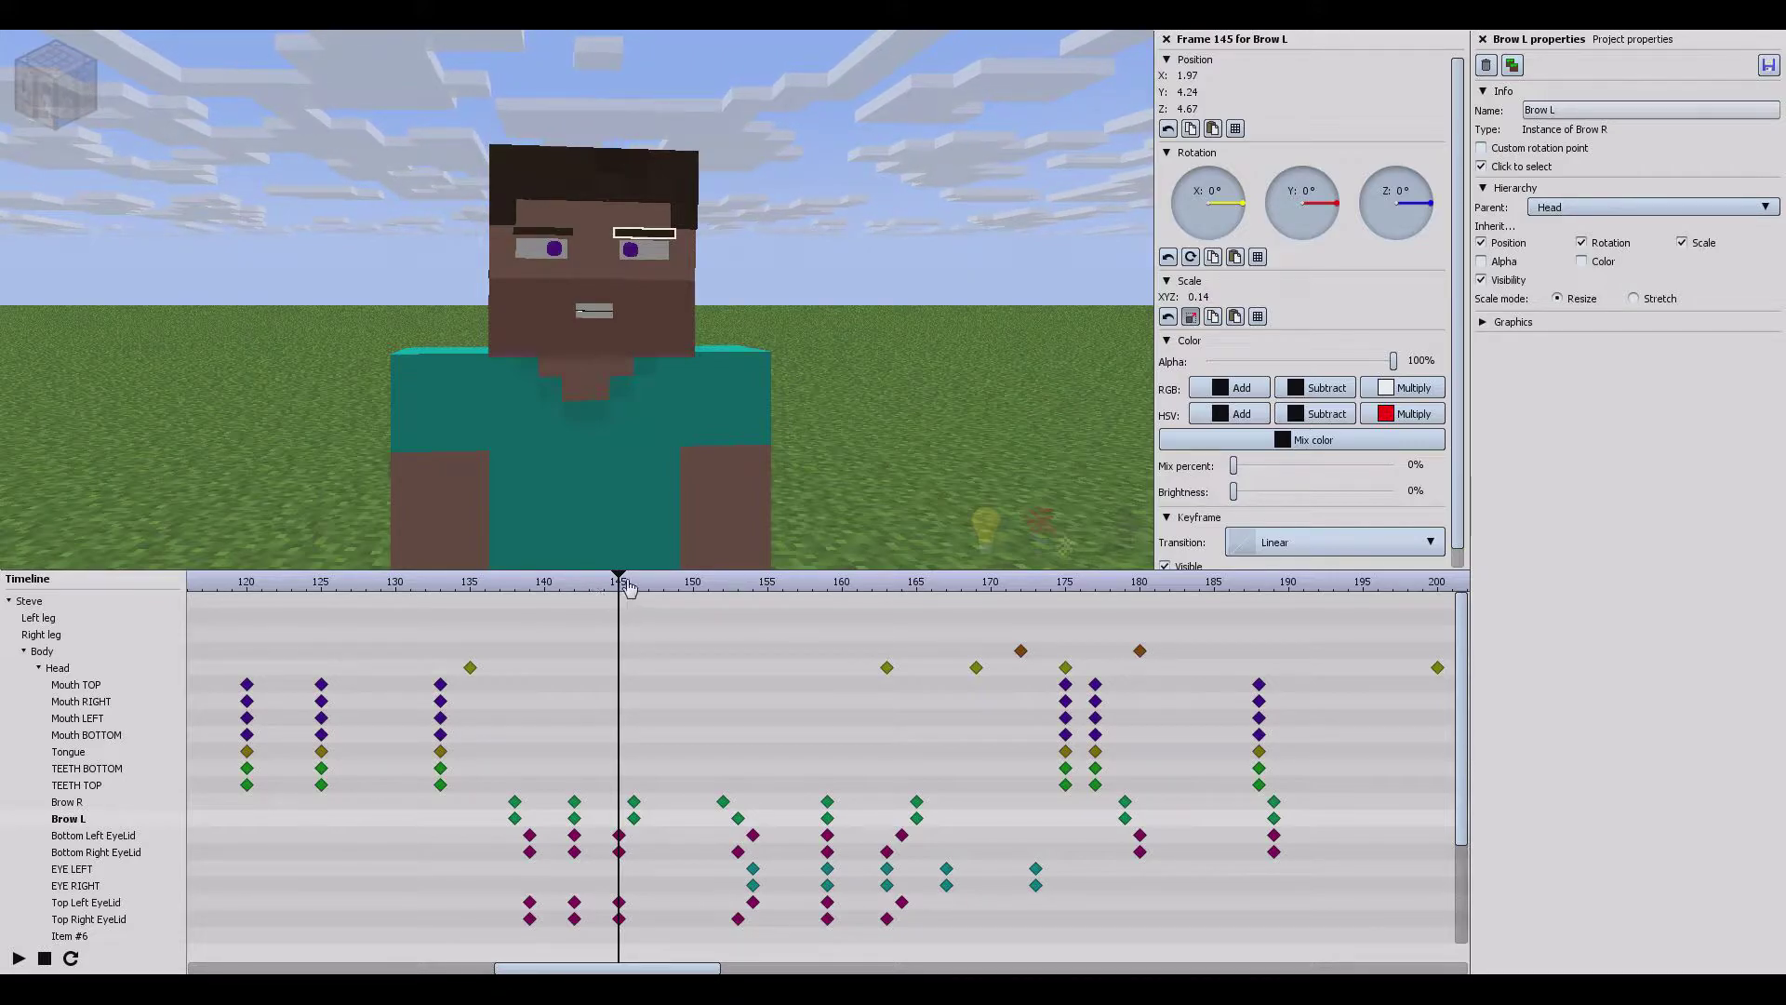
pyautogui.moveTo(629, 588); pyautogui.dragTo(515, 588)
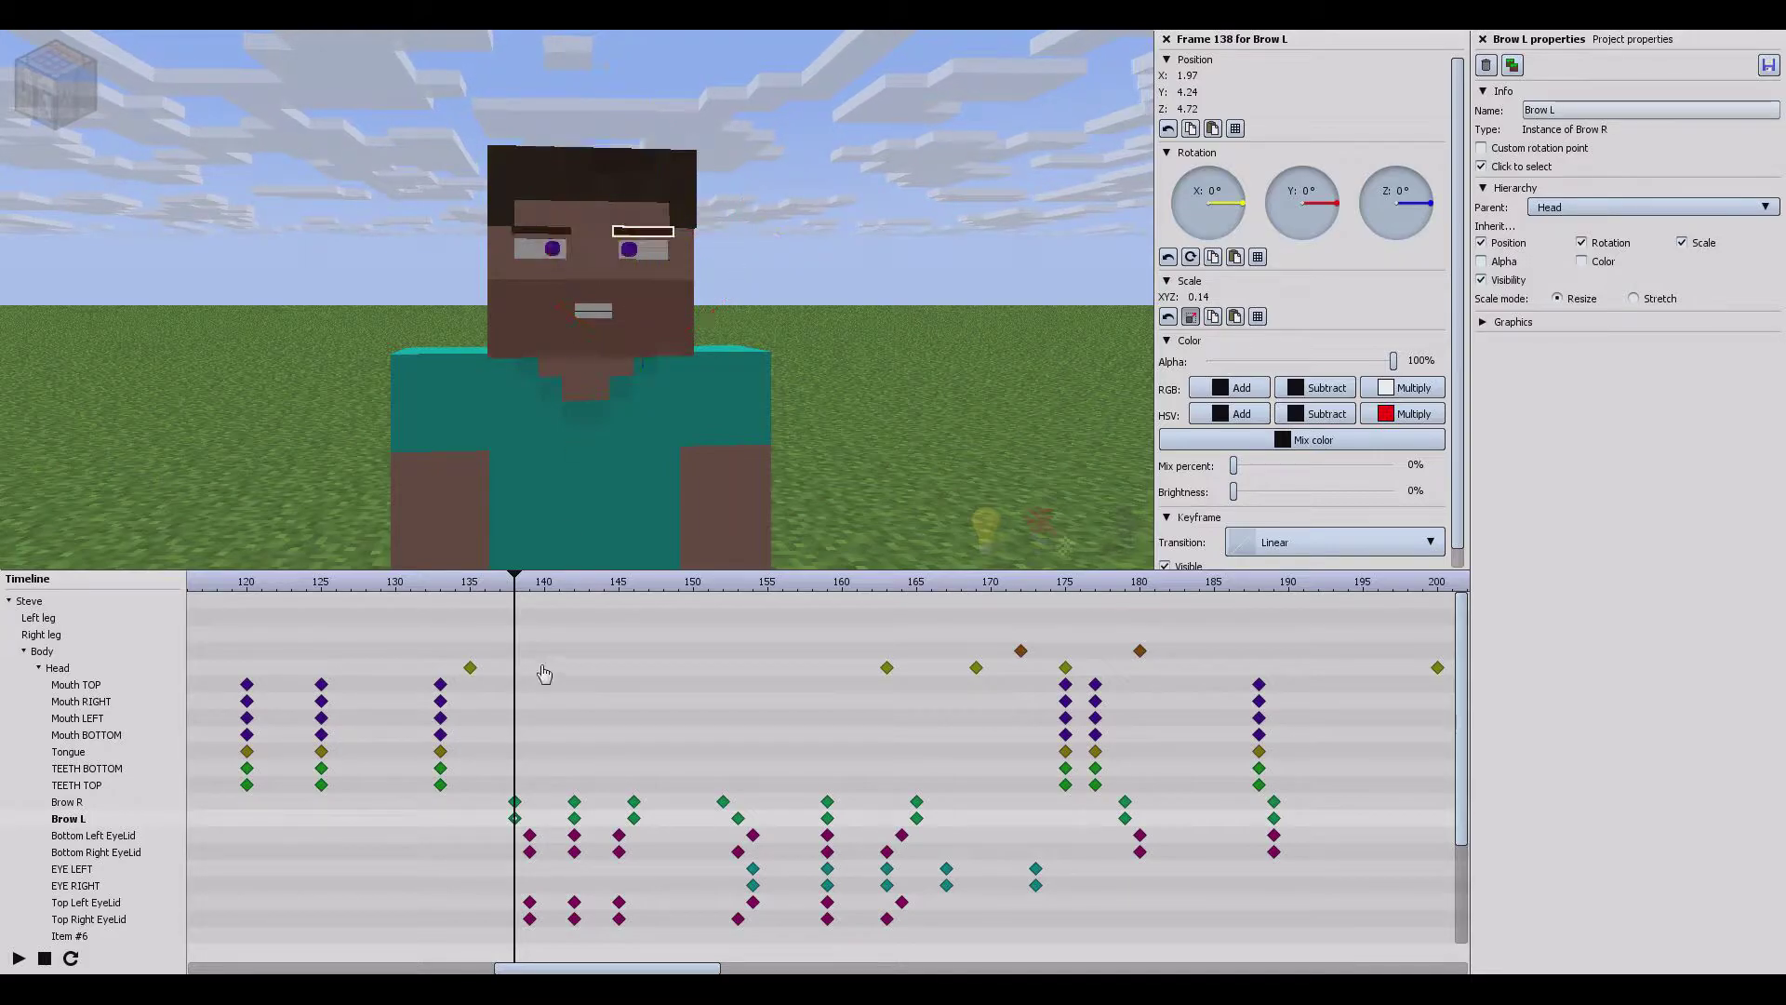
# Step: Try aligning both brows' first-blink keyframes with the eyelids by moving their start to frame 139 and their end to frame 145
pyautogui.moveTo(527, 575); pyautogui.dragTo(440, 606)
pyautogui.click(984, 204)
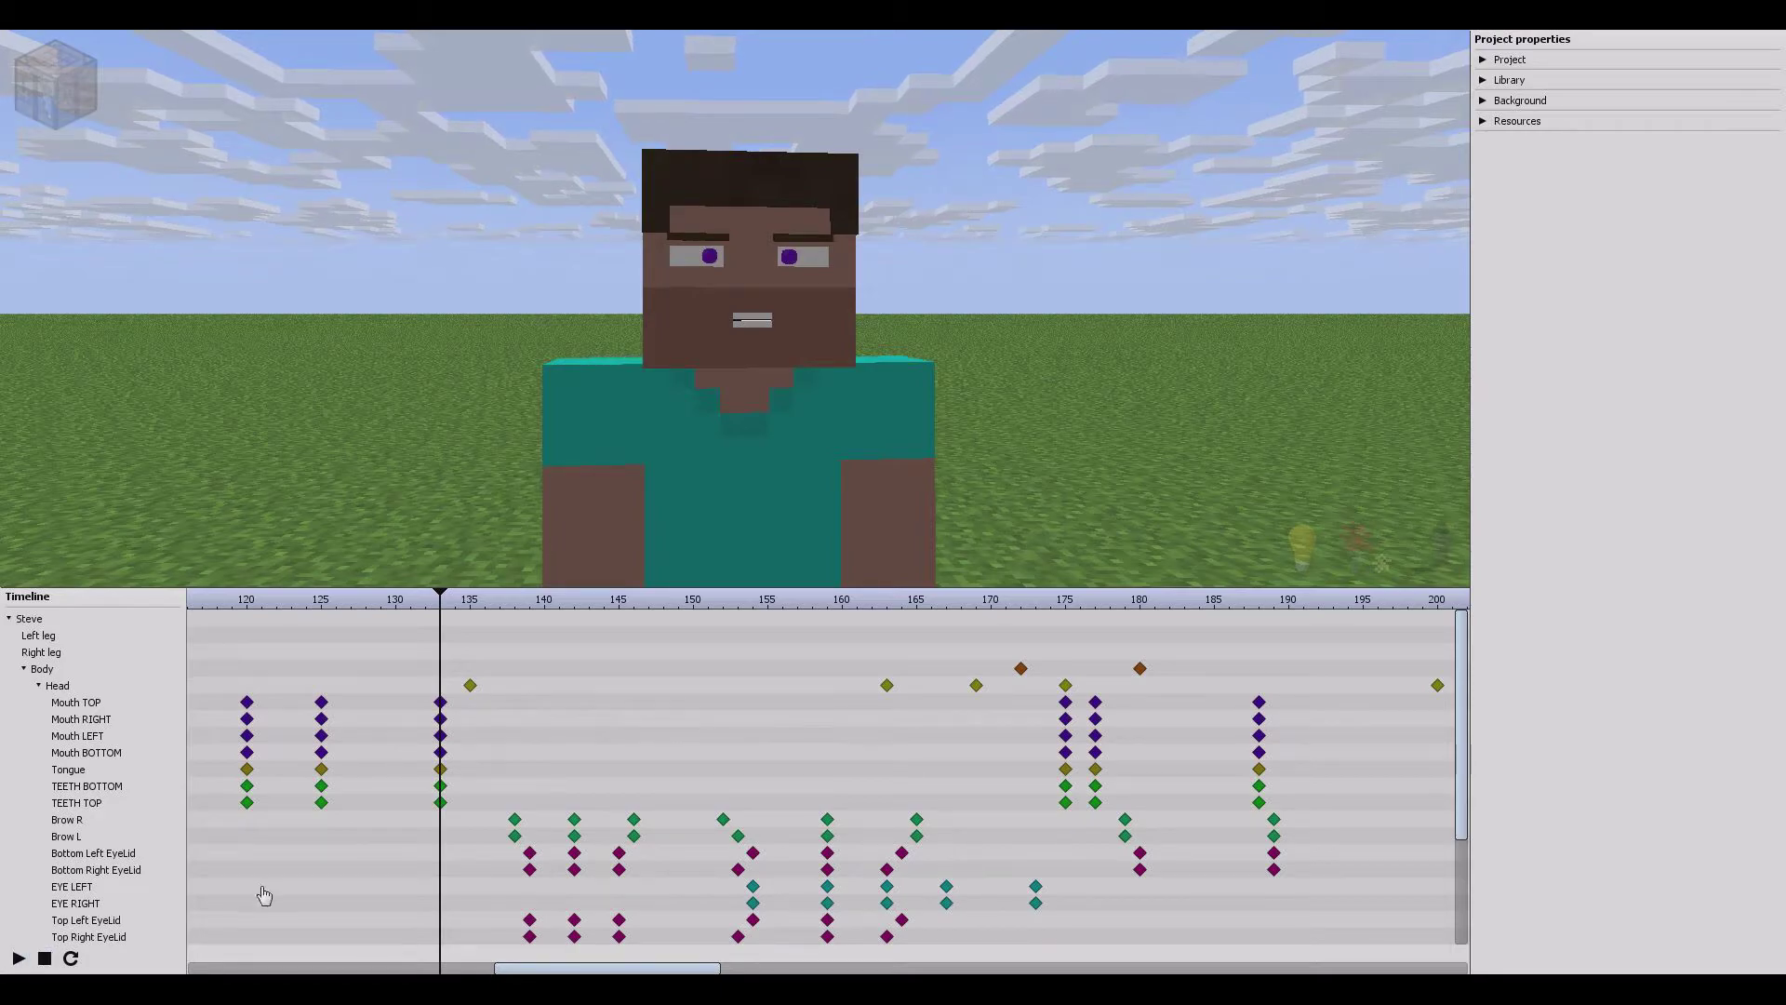
pyautogui.moveTo(526, 816)
pyautogui.mouseDown()
pyautogui.moveTo(510, 842)
pyautogui.moveTo(527, 835)
pyautogui.mouseUp()
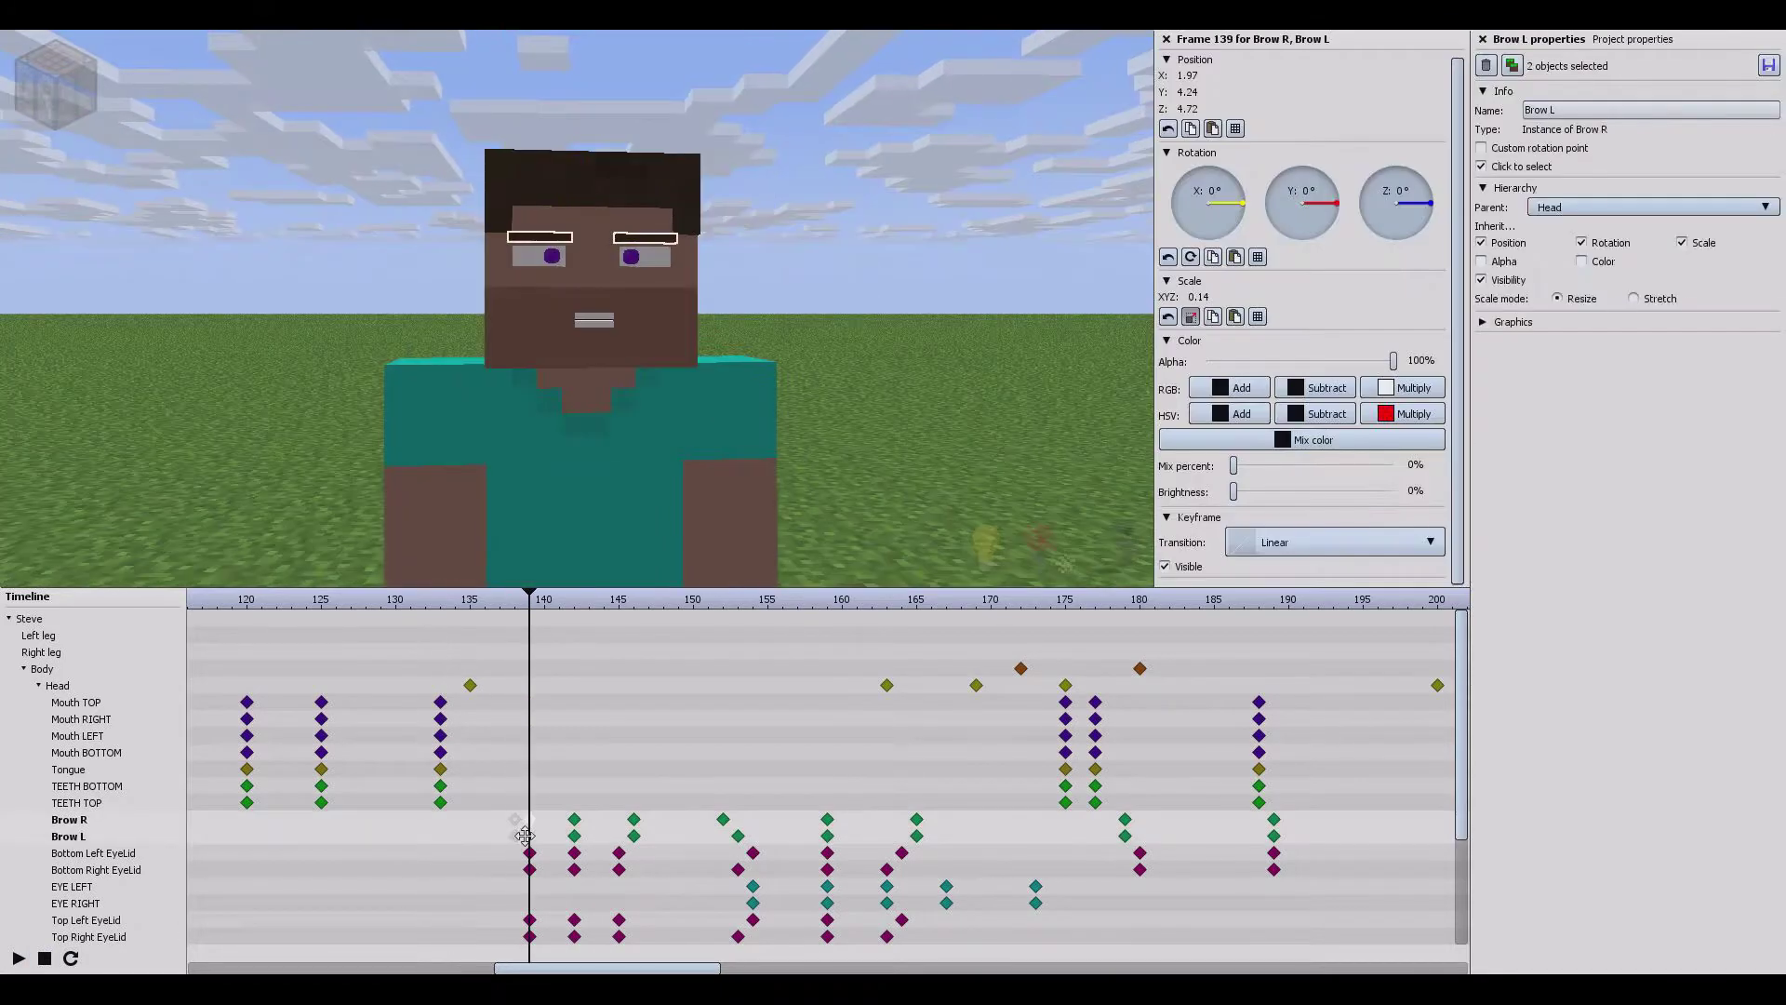
pyautogui.click(636, 822)
pyautogui.moveTo(645, 823); pyautogui.dragTo(618, 836)
# Step: Play back the blink with the aligned brow and eyelid keyframes, starting from frame 138 and again from frame 132 with nothing selected
pyautogui.moveTo(618, 600); pyautogui.dragTo(516, 623)
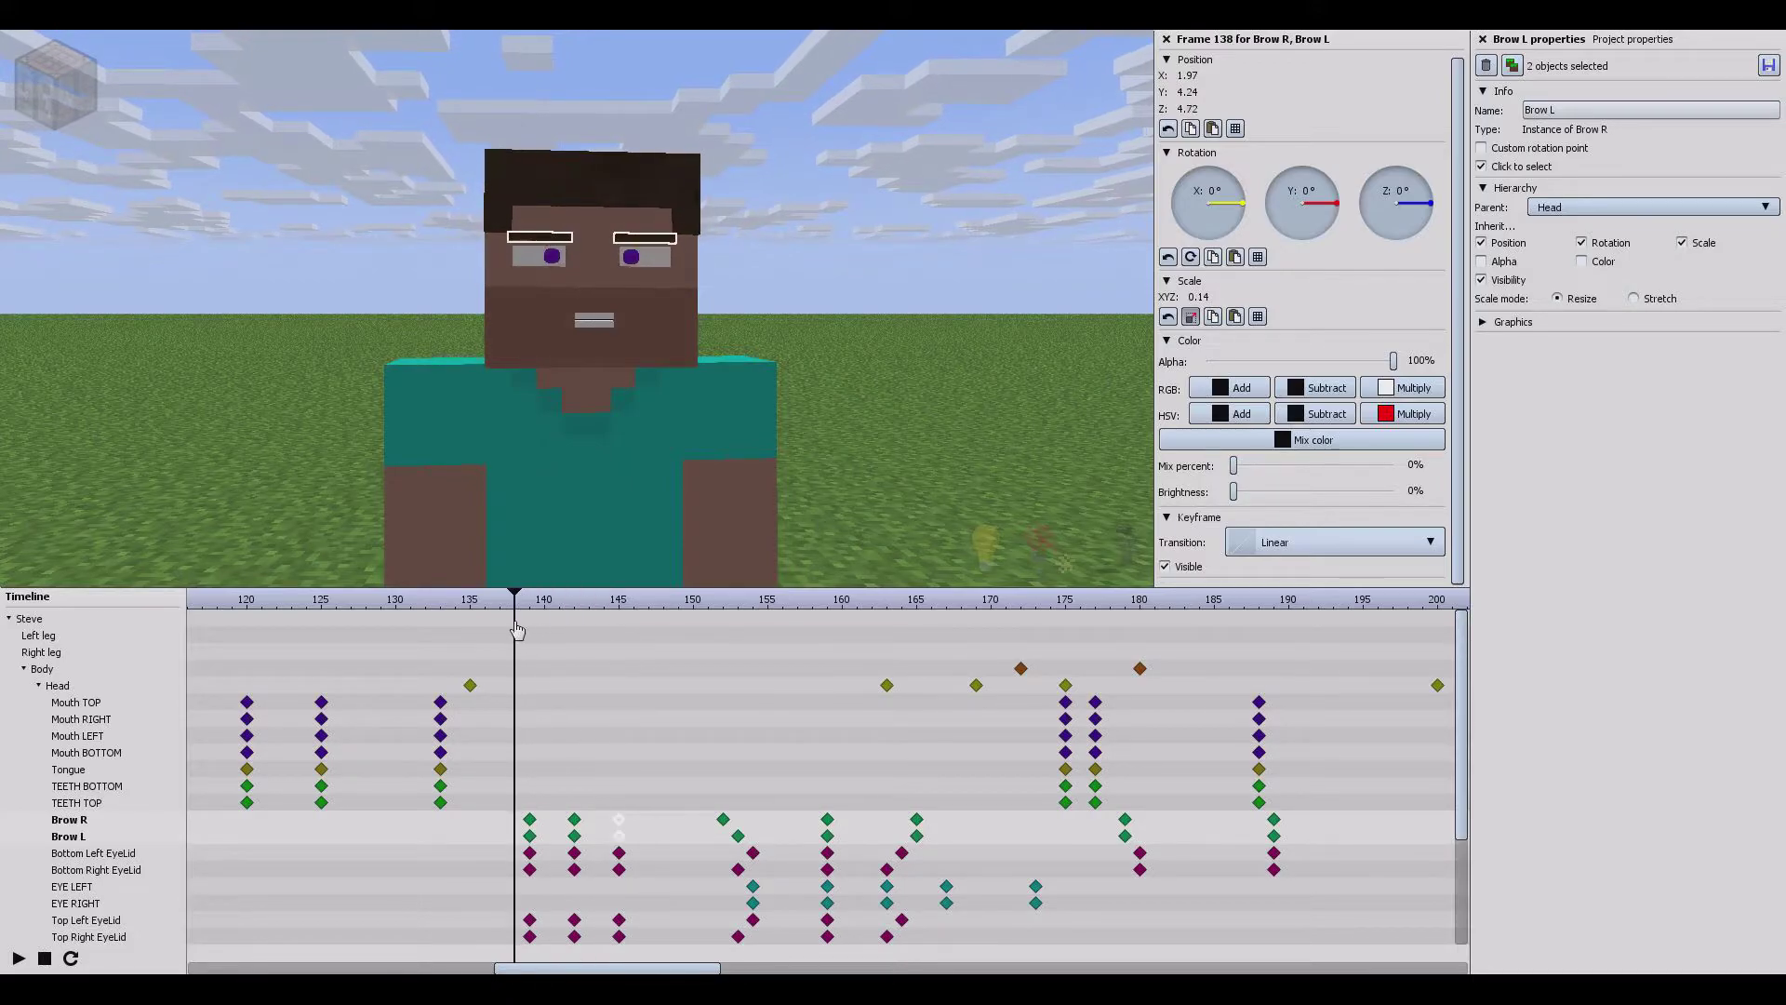
pyautogui.click(19, 958)
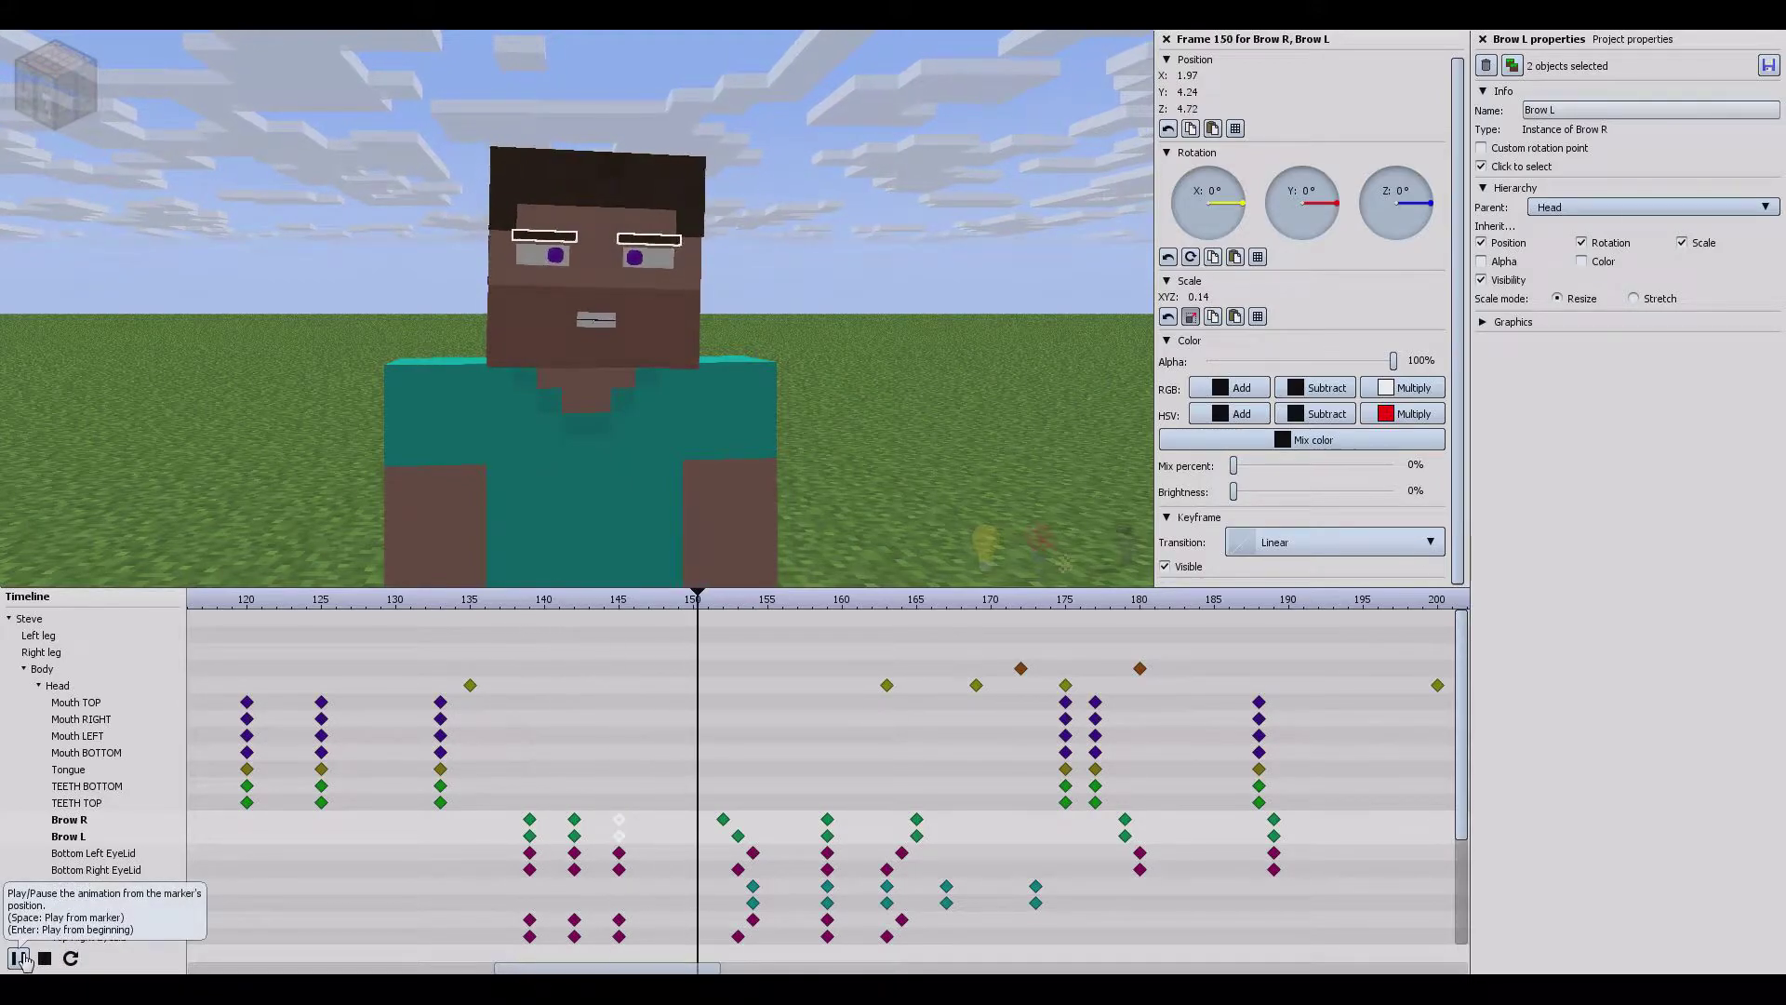
pyautogui.click(19, 958)
pyautogui.click(1040, 256)
pyautogui.moveTo(724, 605); pyautogui.dragTo(425, 651)
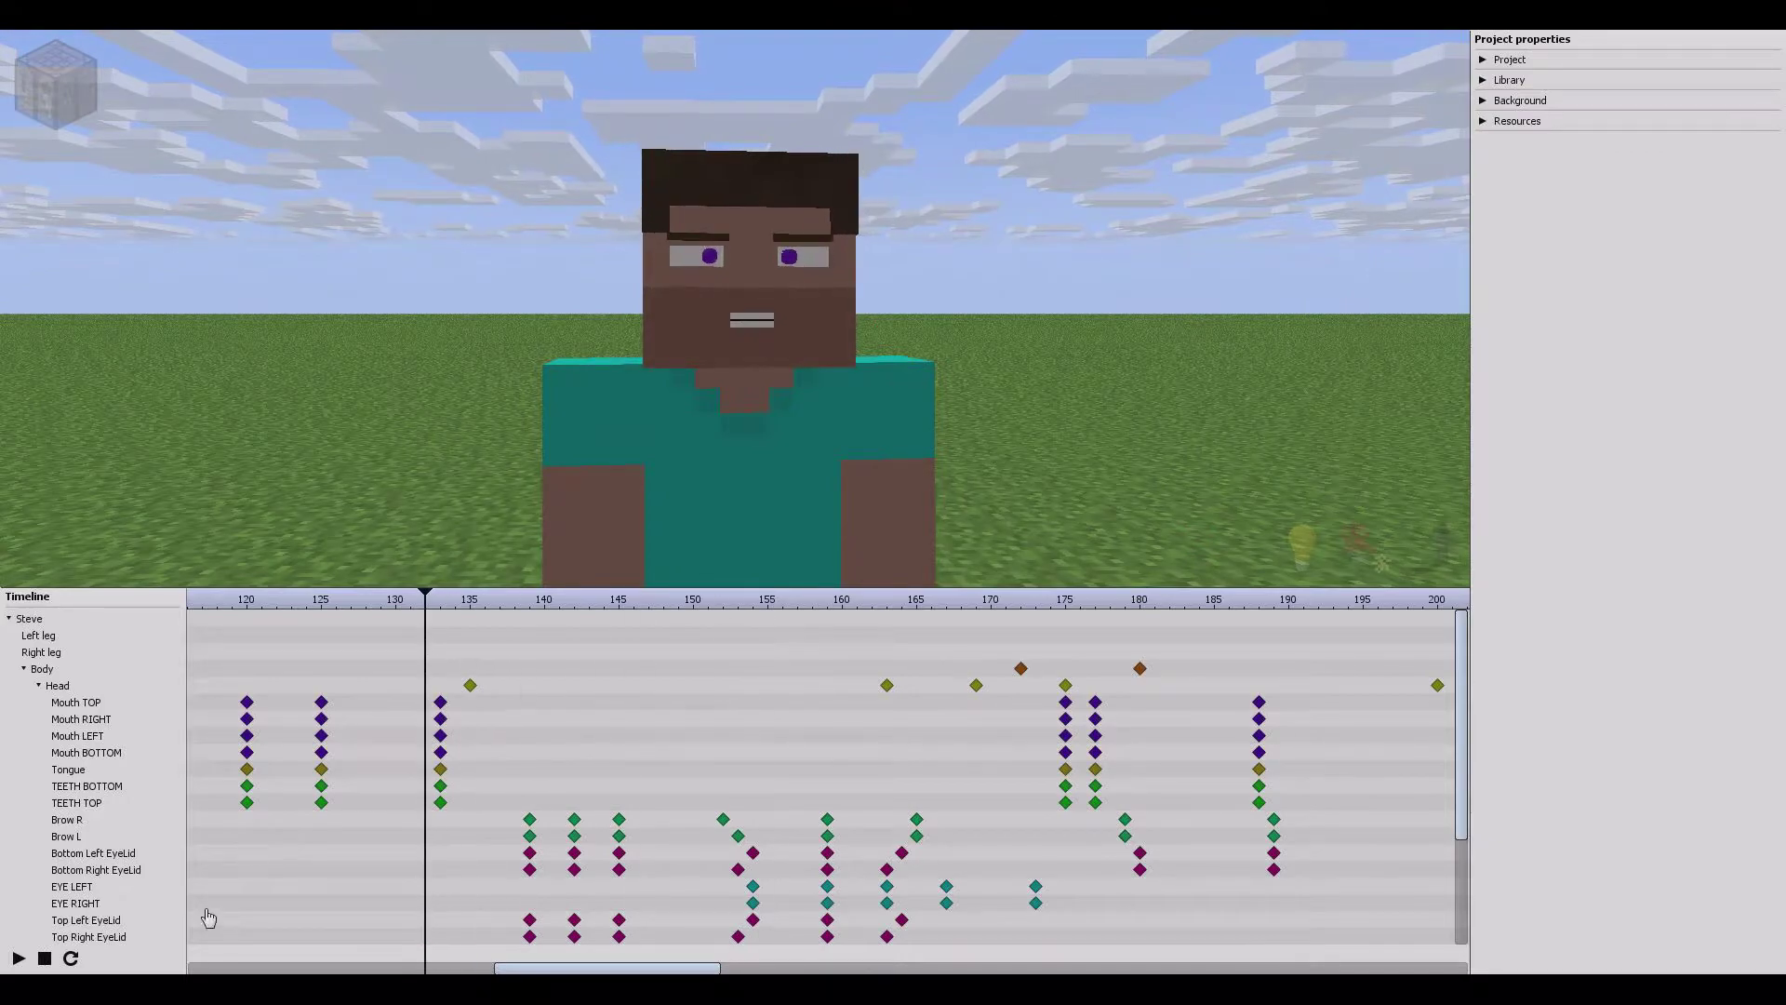
pyautogui.click(18, 958)
pyautogui.click(19, 959)
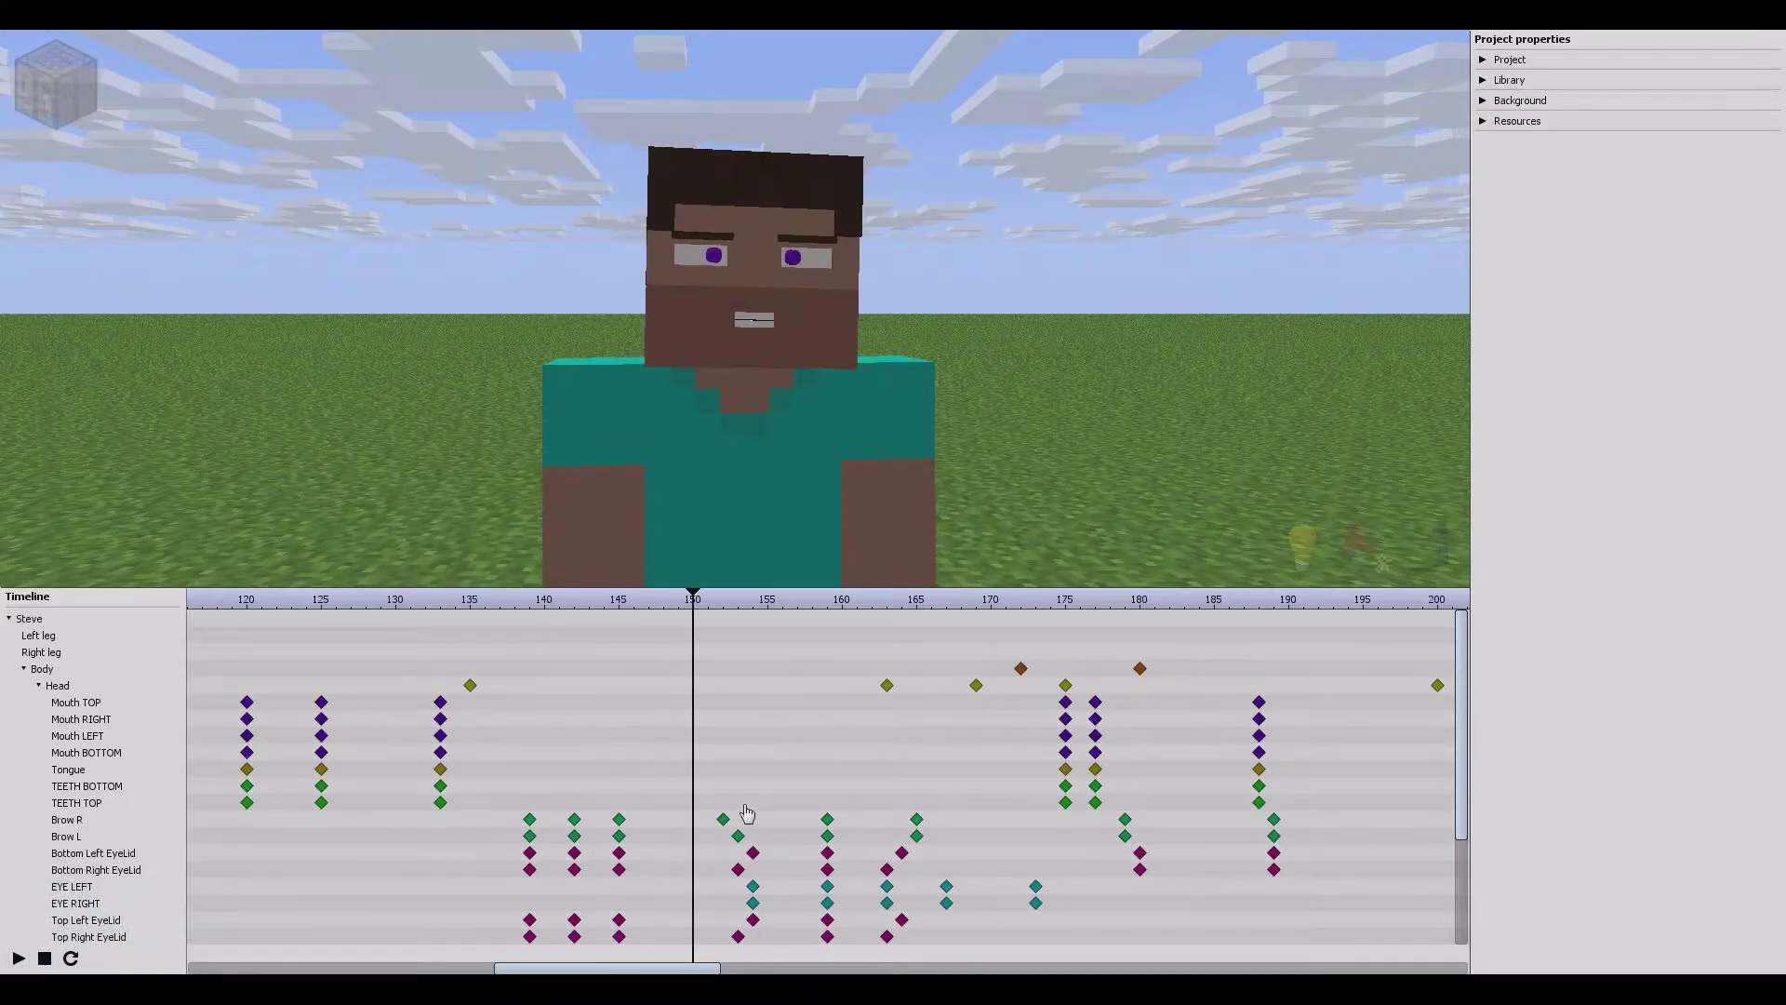
# Step: Restore both brows' first-blink keyframes to their offset positions at frames 138 and 146, and play back from frame 134
pyautogui.moveTo(650, 810); pyautogui.dragTo(514, 837)
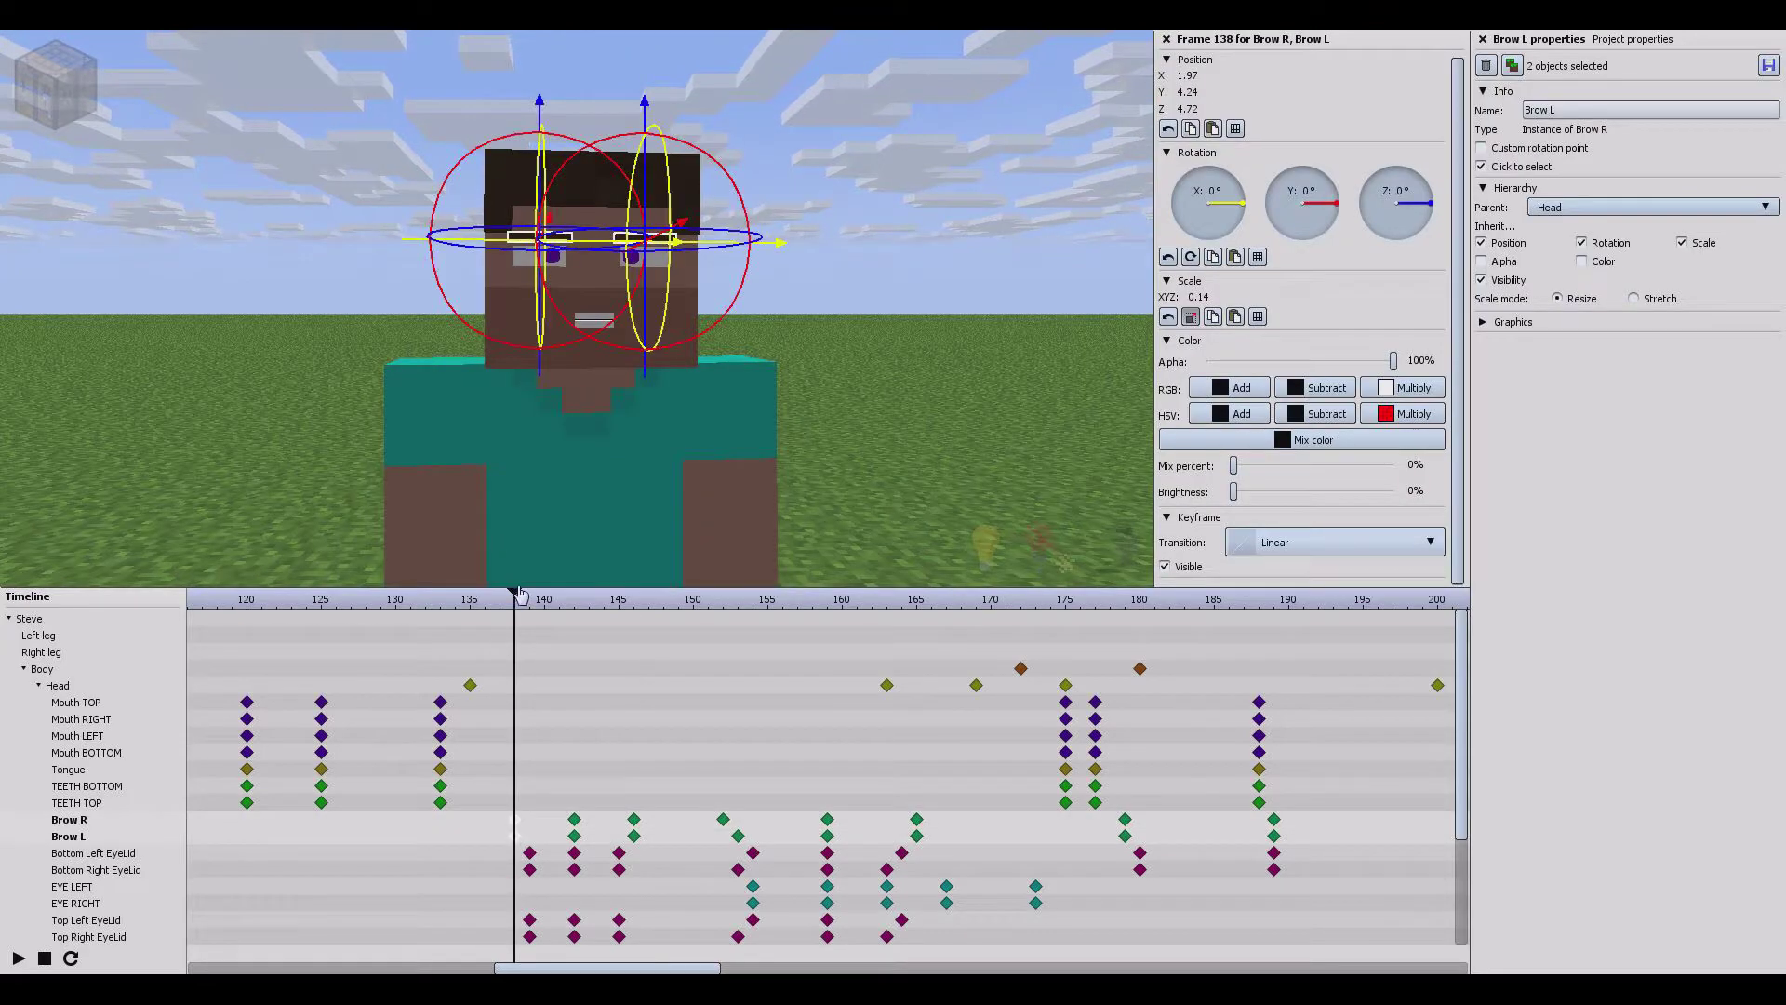
pyautogui.moveTo(519, 592); pyautogui.dragTo(455, 594)
pyautogui.click(941, 205)
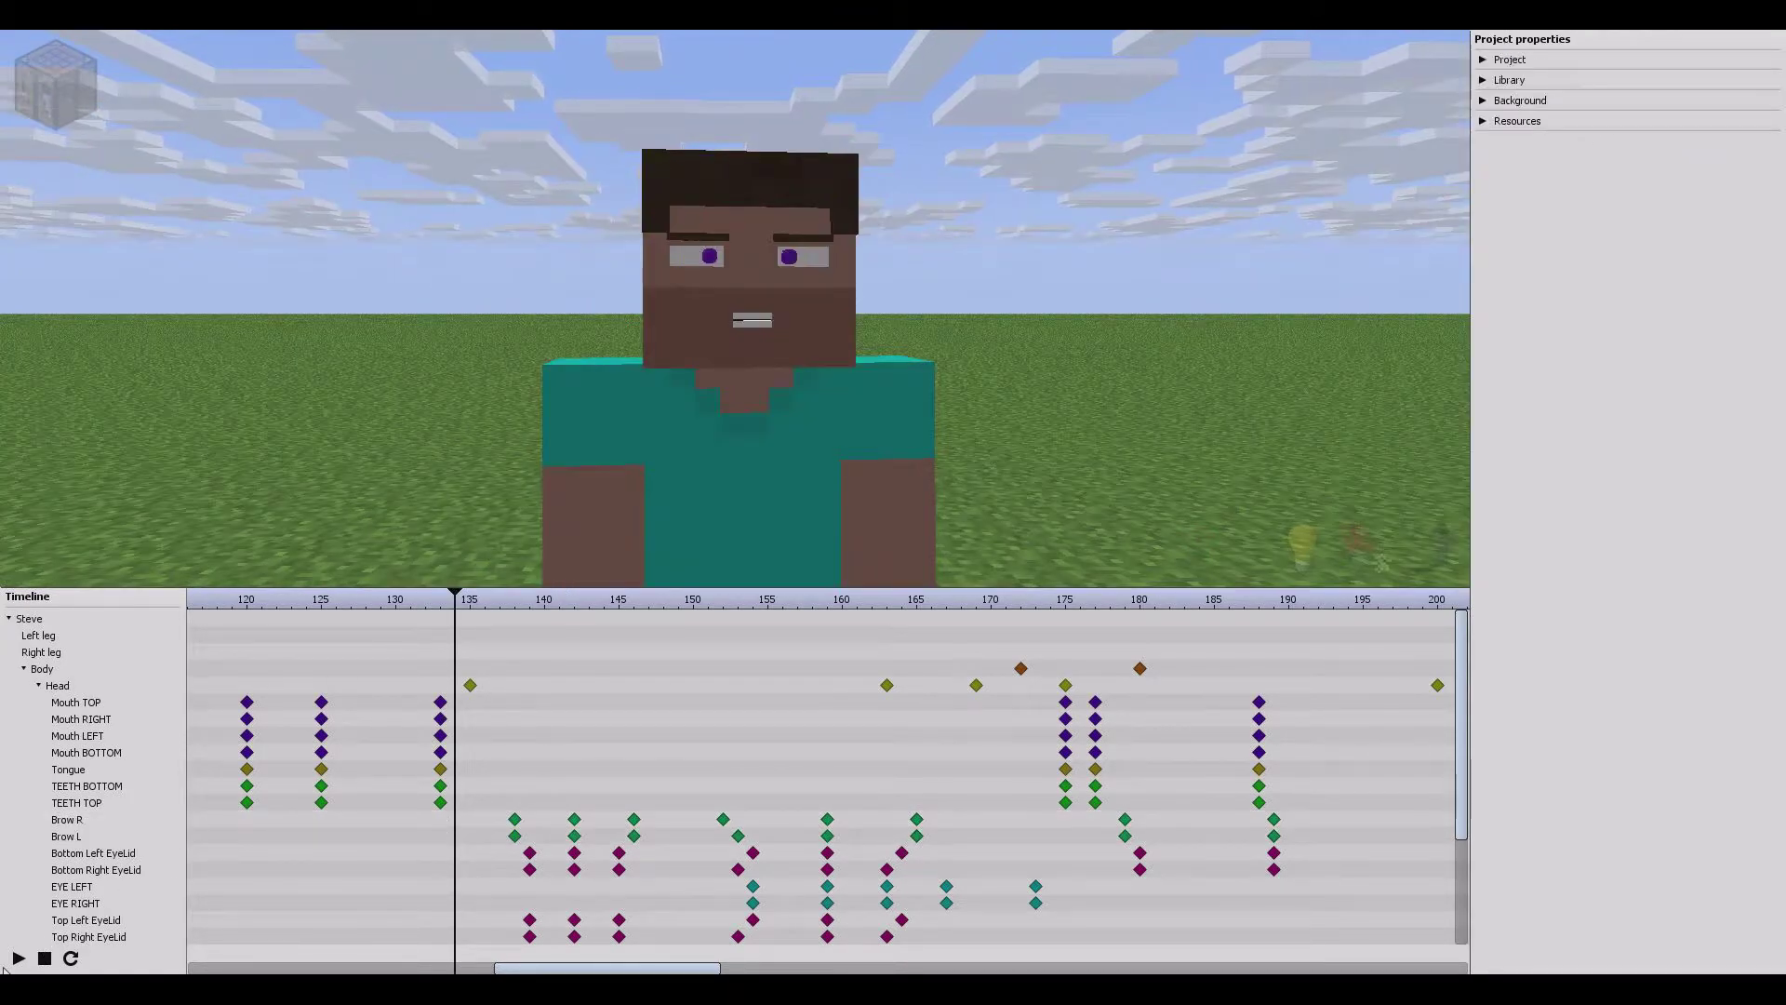
pyautogui.click(19, 958)
pyautogui.click(19, 958)
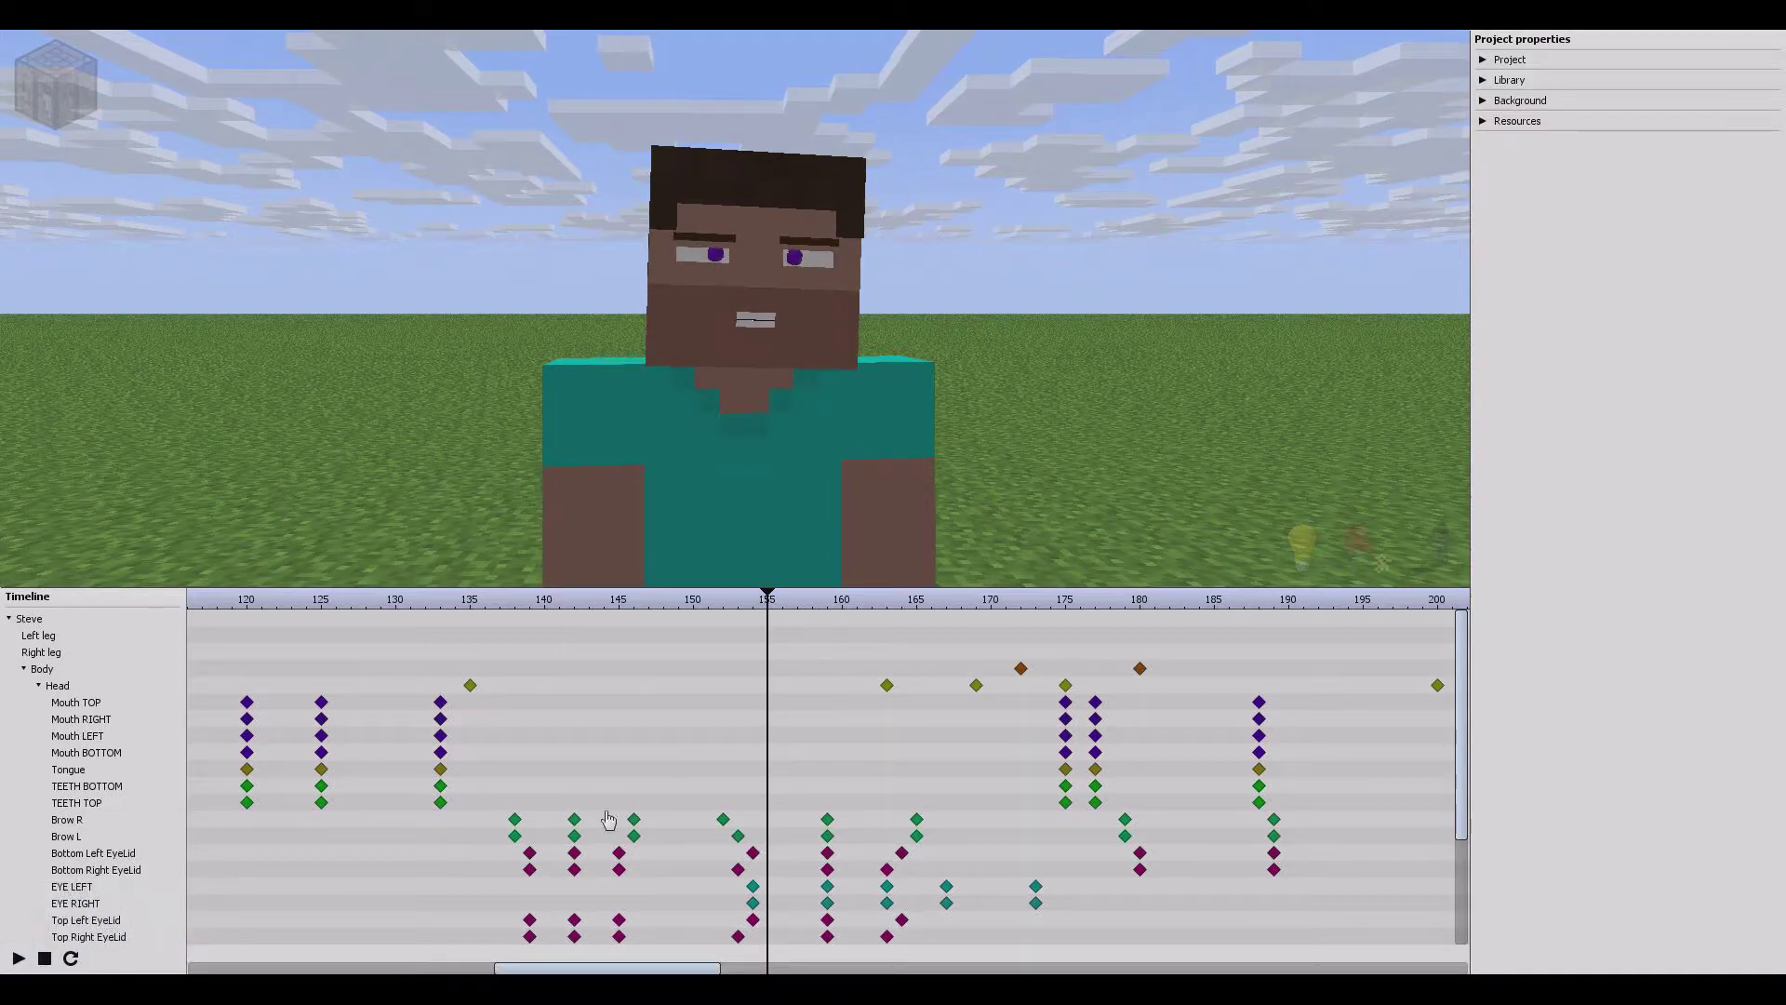
# Step: Examine how the second blink's brow and eyelid keyframes are staggered at its start around frames 152 to 154 and its end around frames 163 to 165
pyautogui.moveTo(781, 610); pyautogui.dragTo(723, 624)
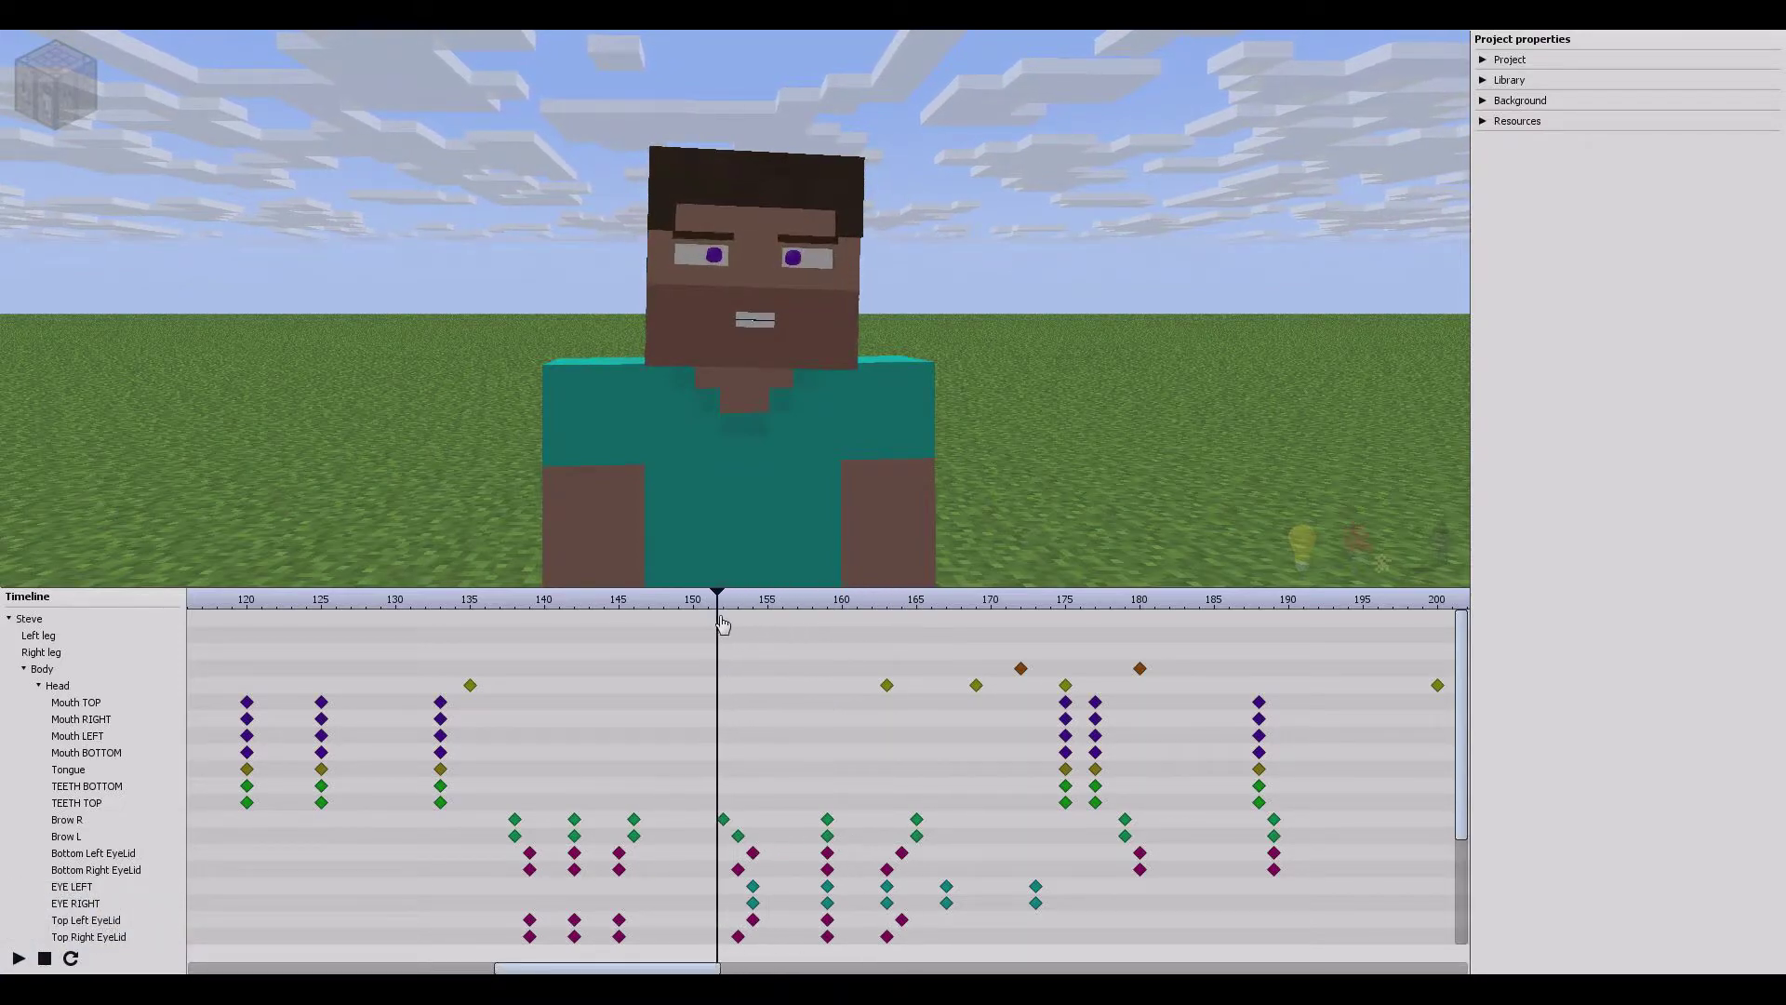
pyautogui.moveTo(1464, 752); pyautogui.dragTo(1464, 775)
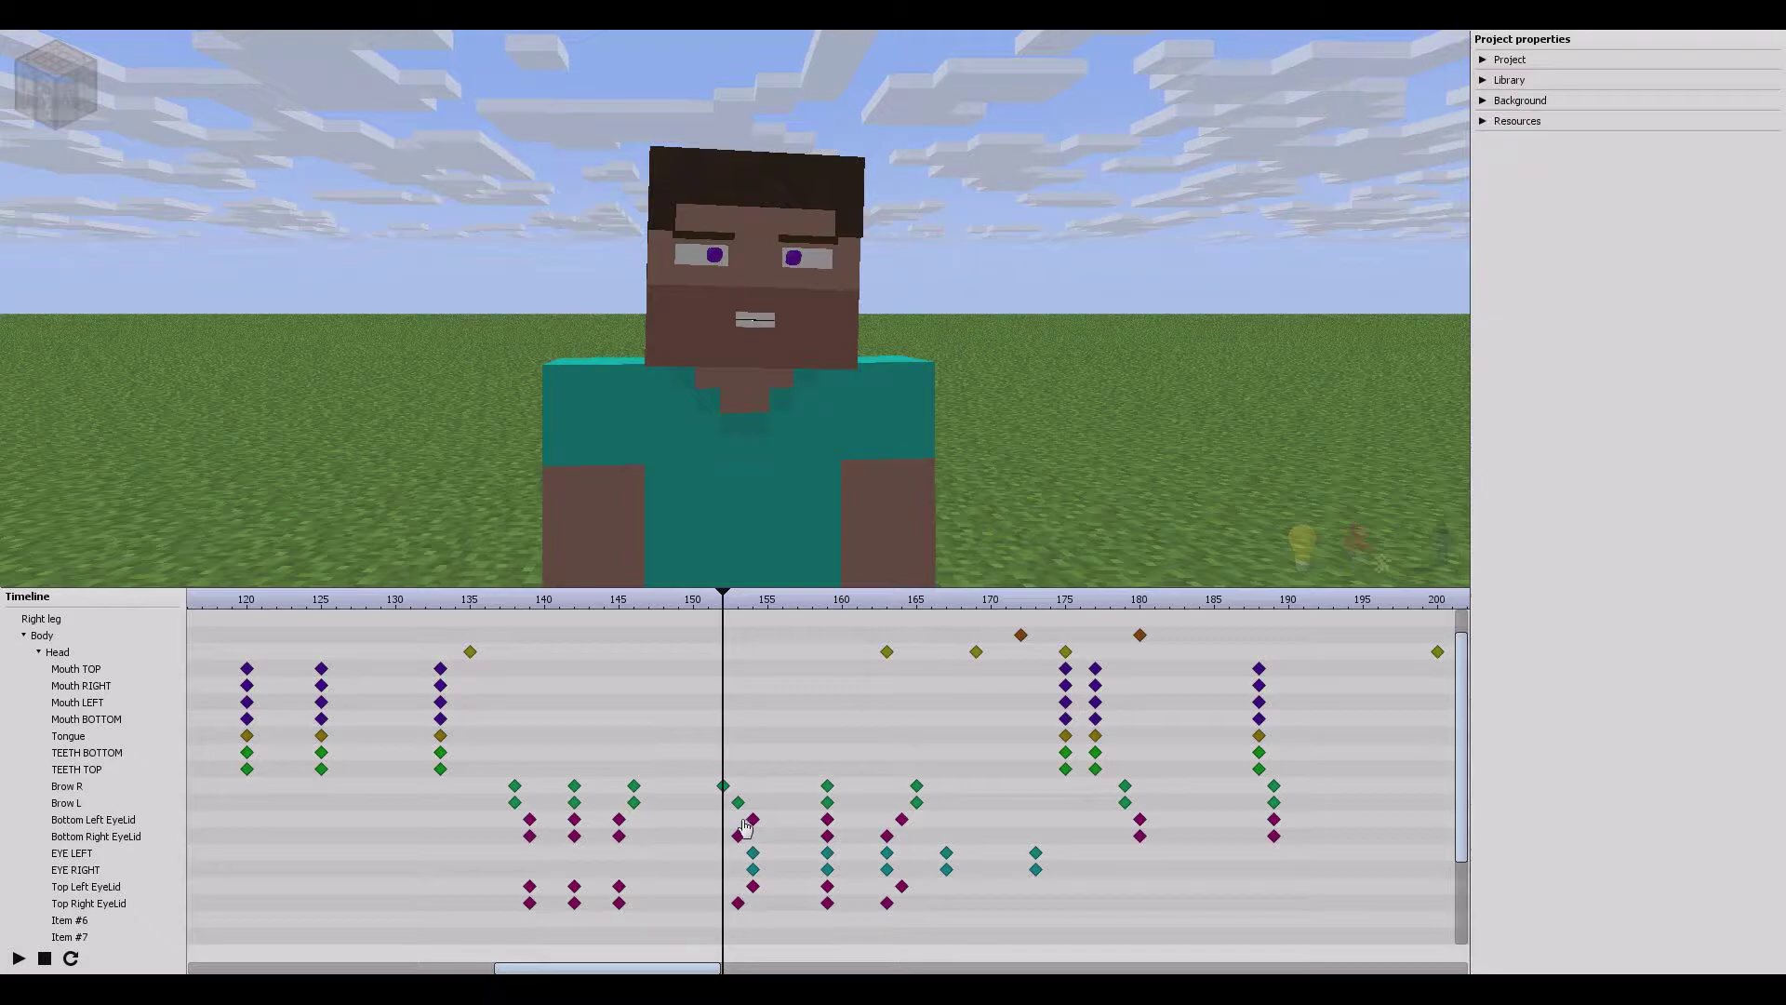
pyautogui.click(723, 787)
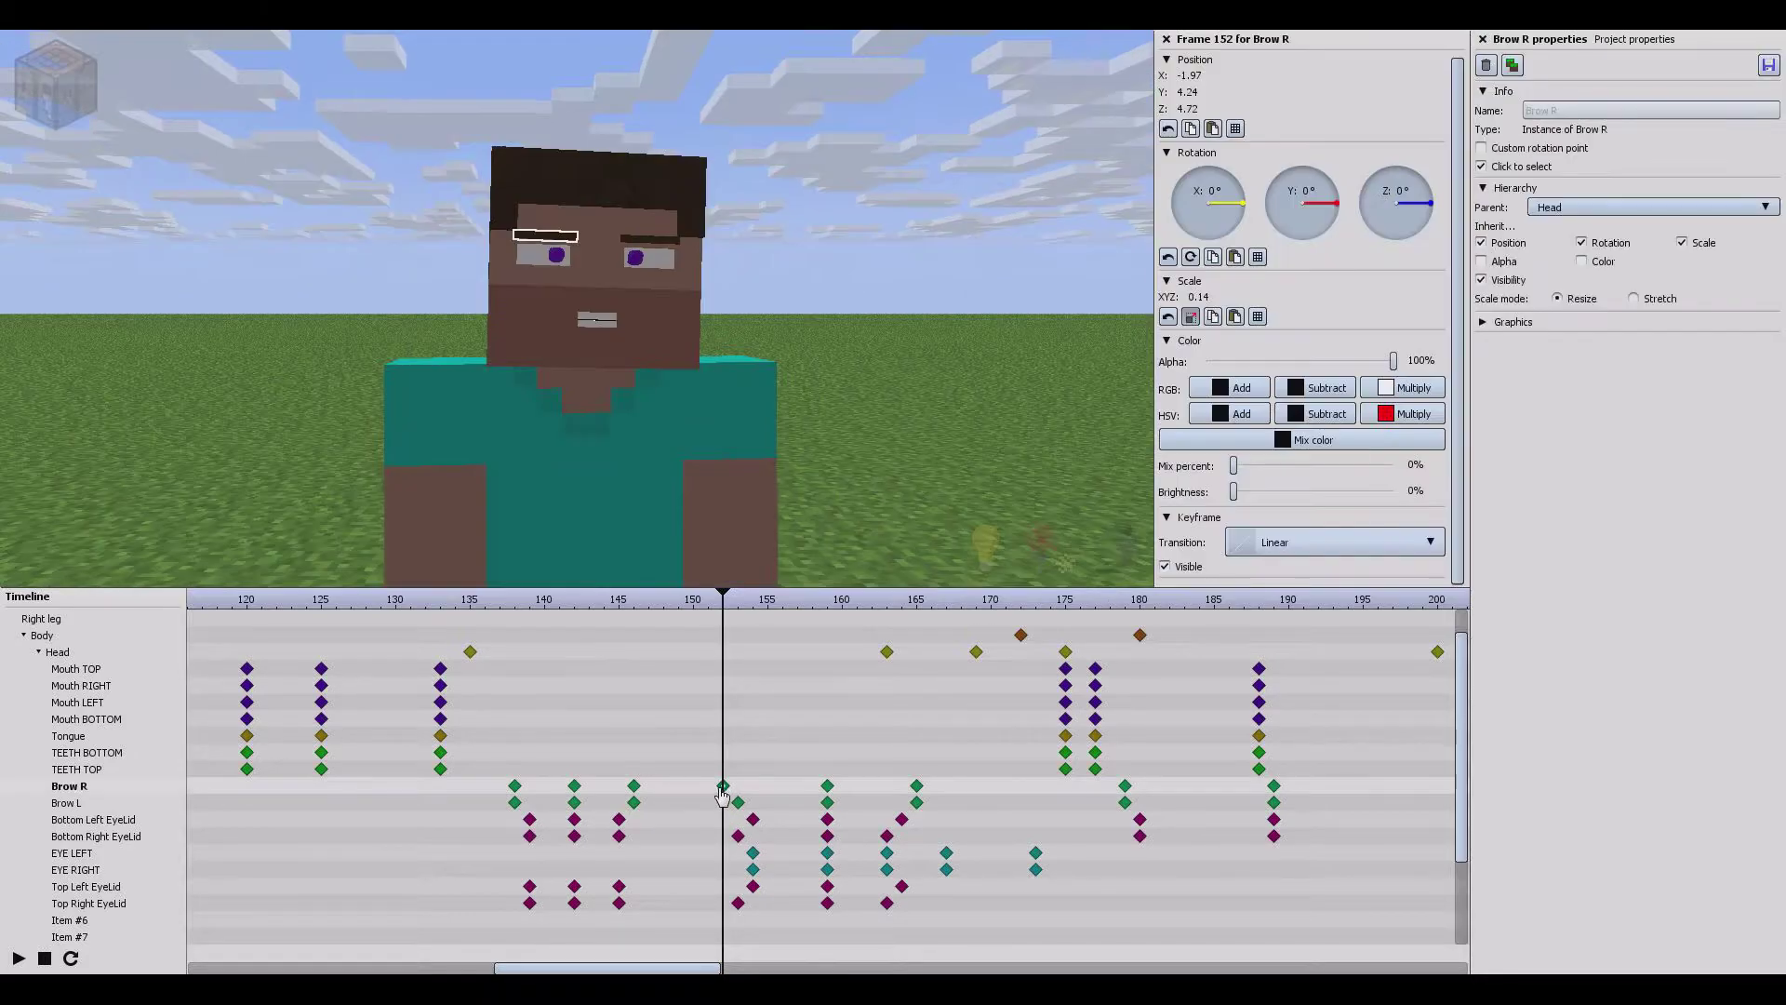
pyautogui.click(738, 836)
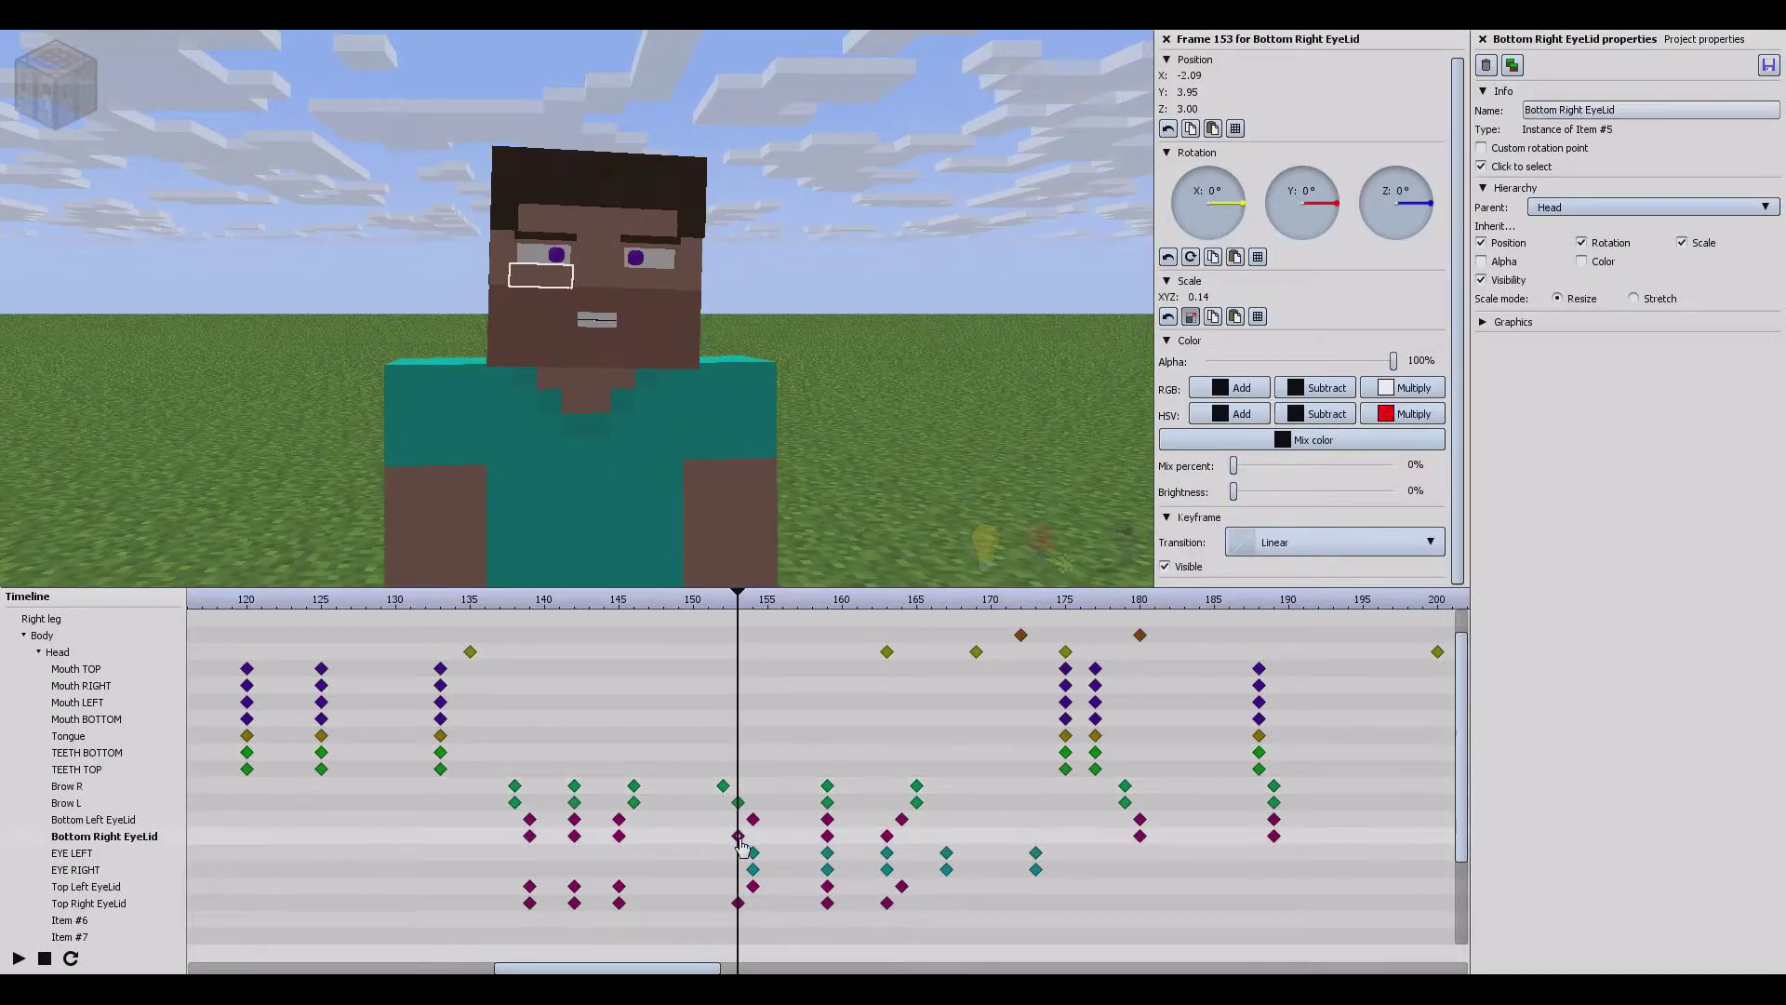
pyautogui.click(737, 903)
pyautogui.click(738, 835)
pyautogui.click(738, 903)
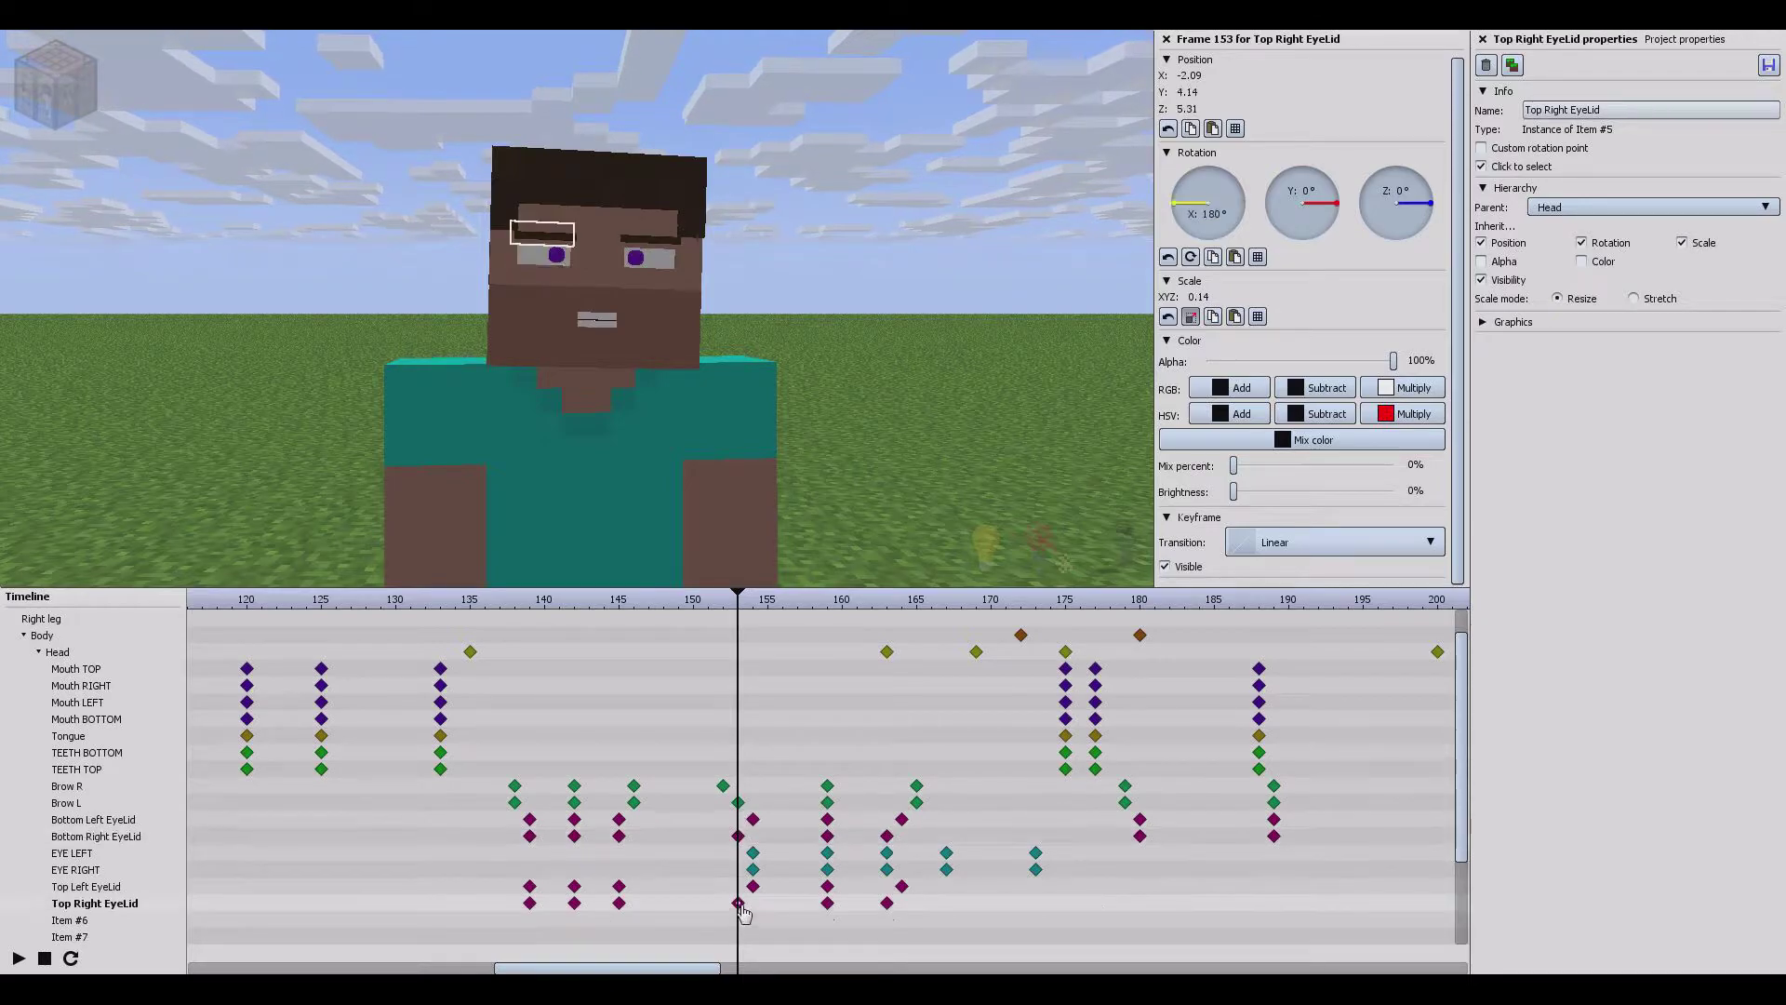
pyautogui.press('Left')
pyautogui.press('Left')
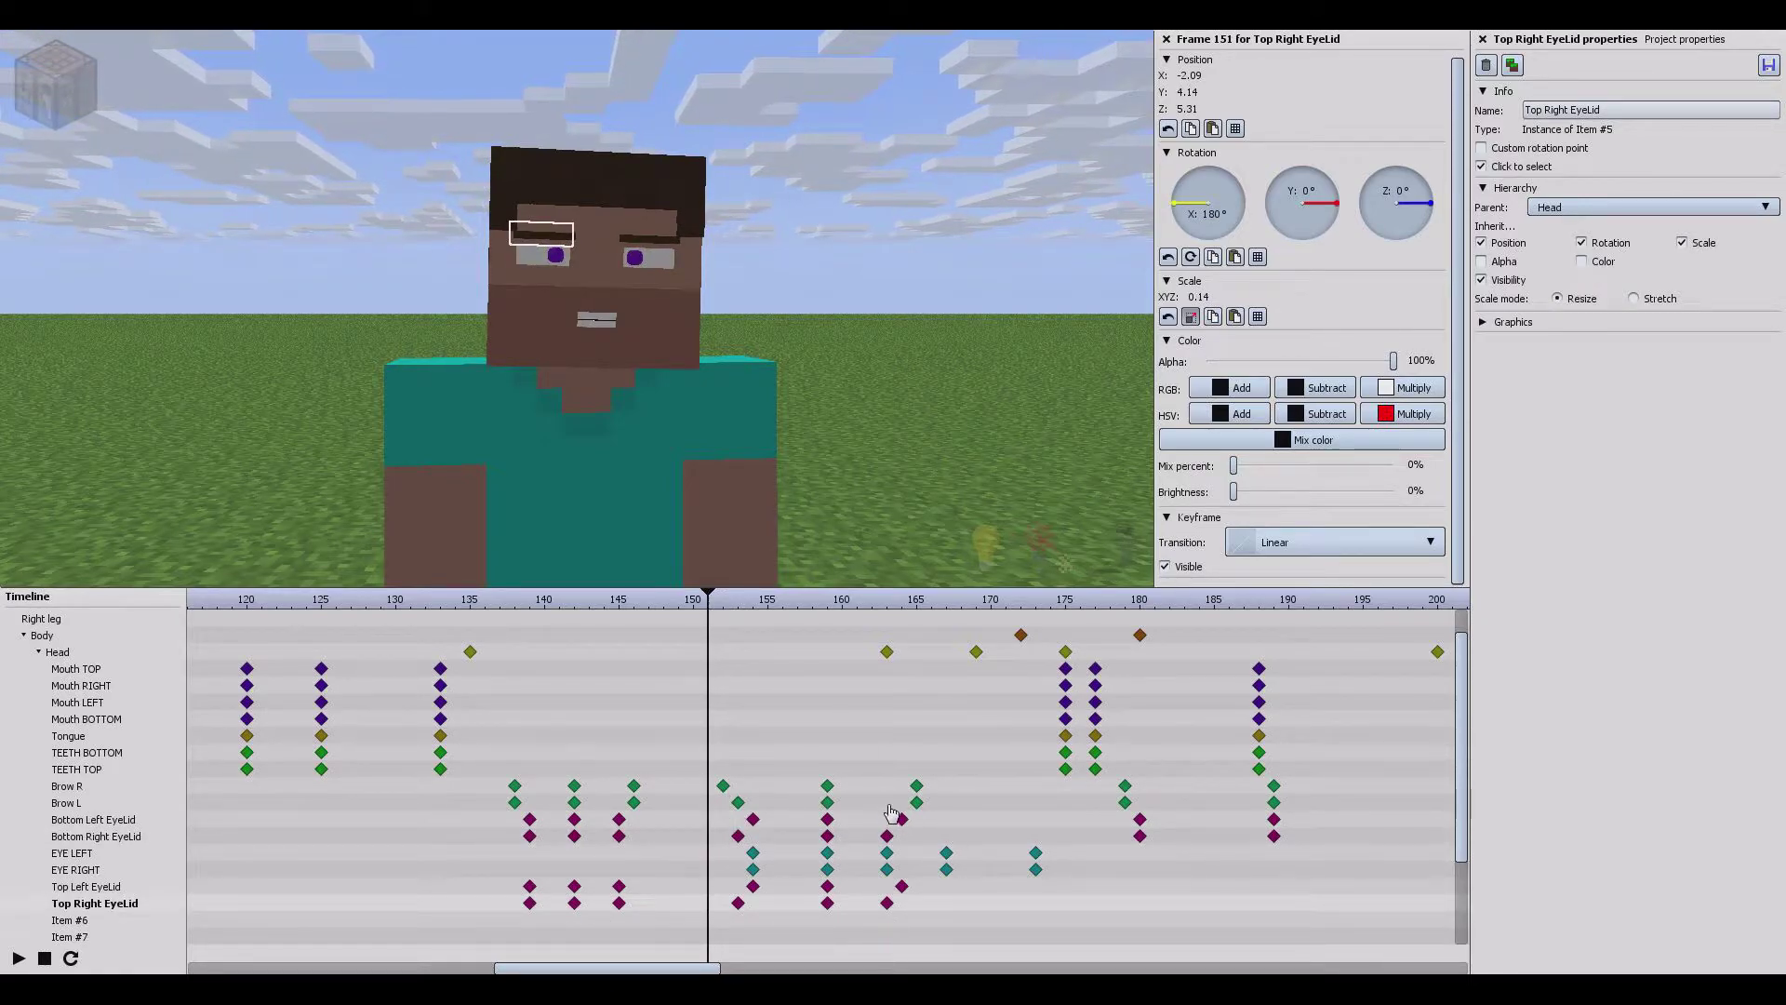
pyautogui.click(901, 819)
pyautogui.click(902, 886)
pyautogui.click(916, 786)
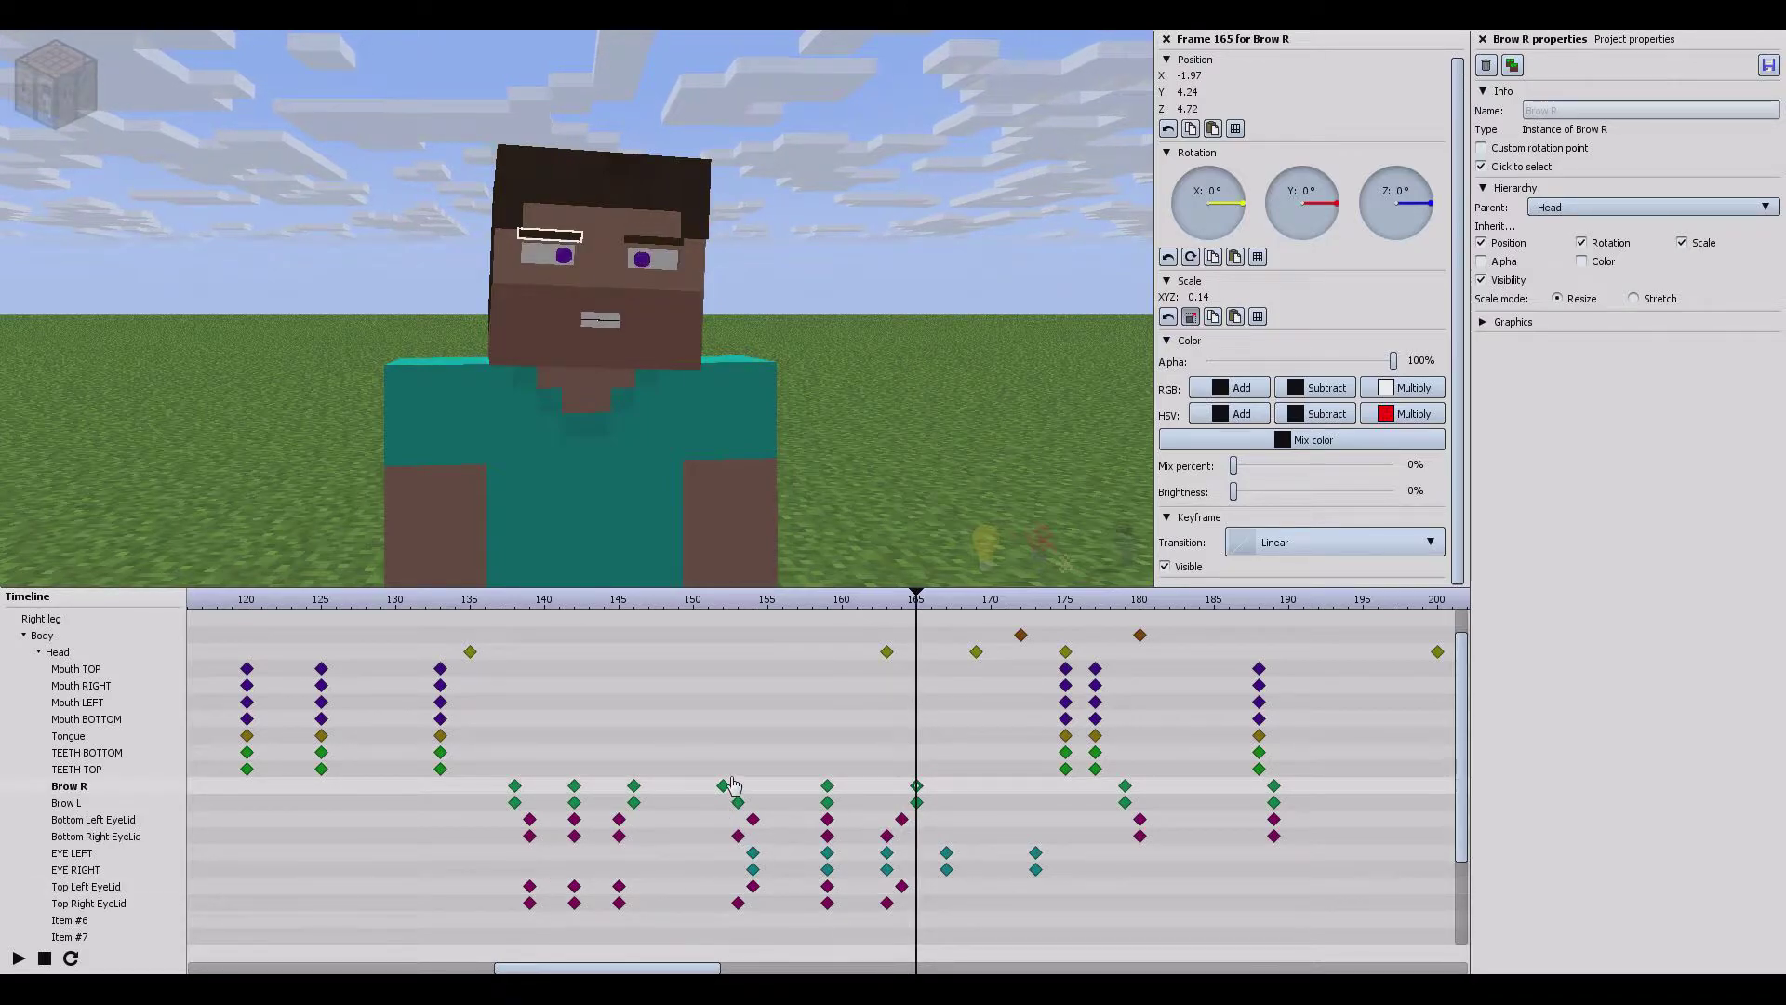
# Step: Play back both blinks with nothing selected, starting from frame 126 and again from frame 123
pyautogui.moveTo(907, 599); pyautogui.dragTo(336, 642)
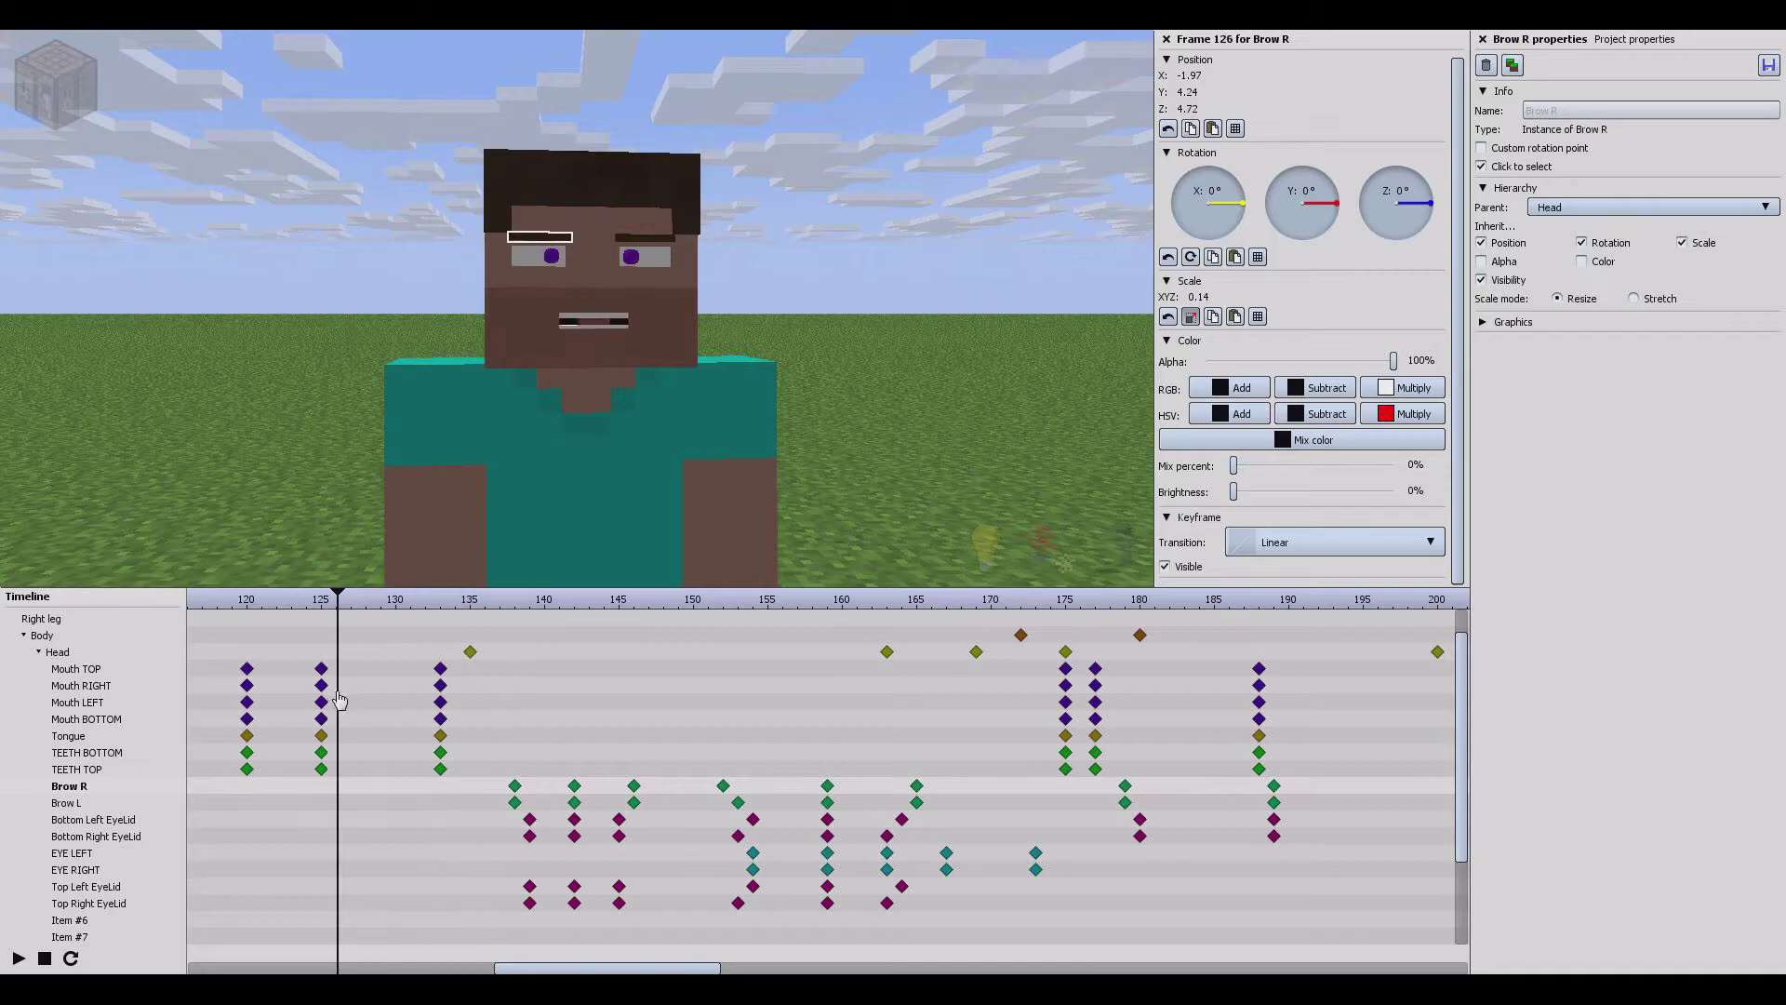
pyautogui.click(871, 317)
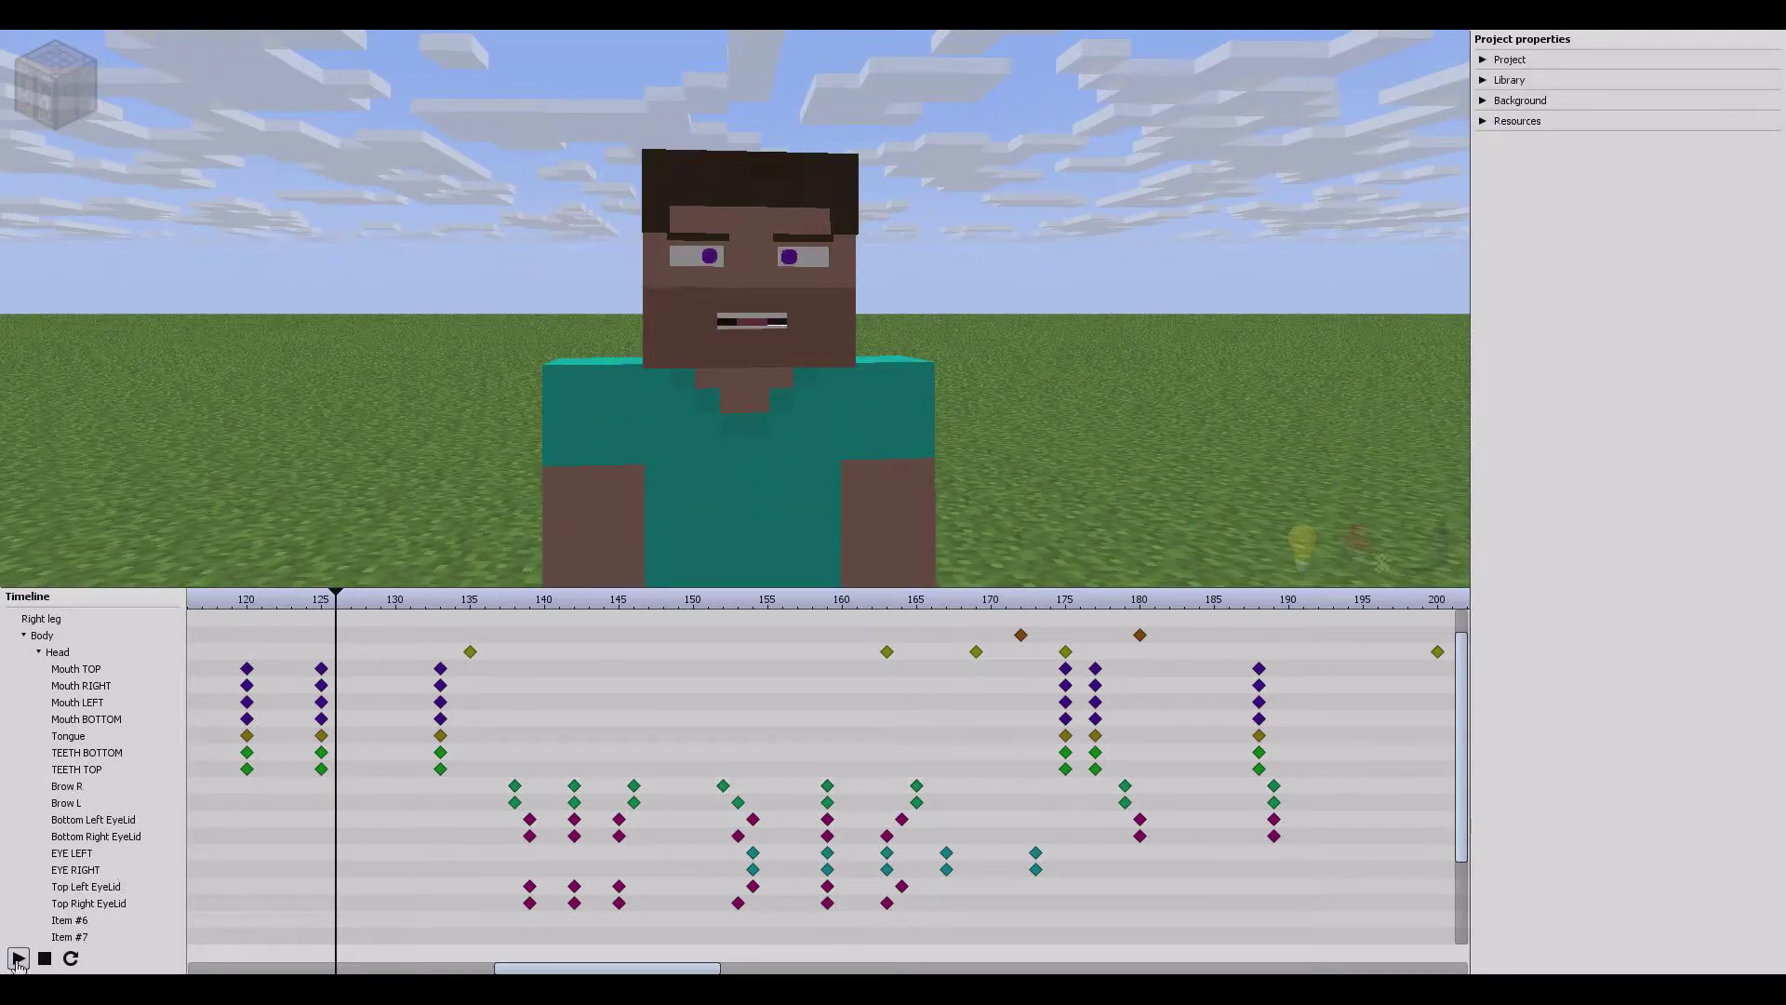
pyautogui.click(18, 959)
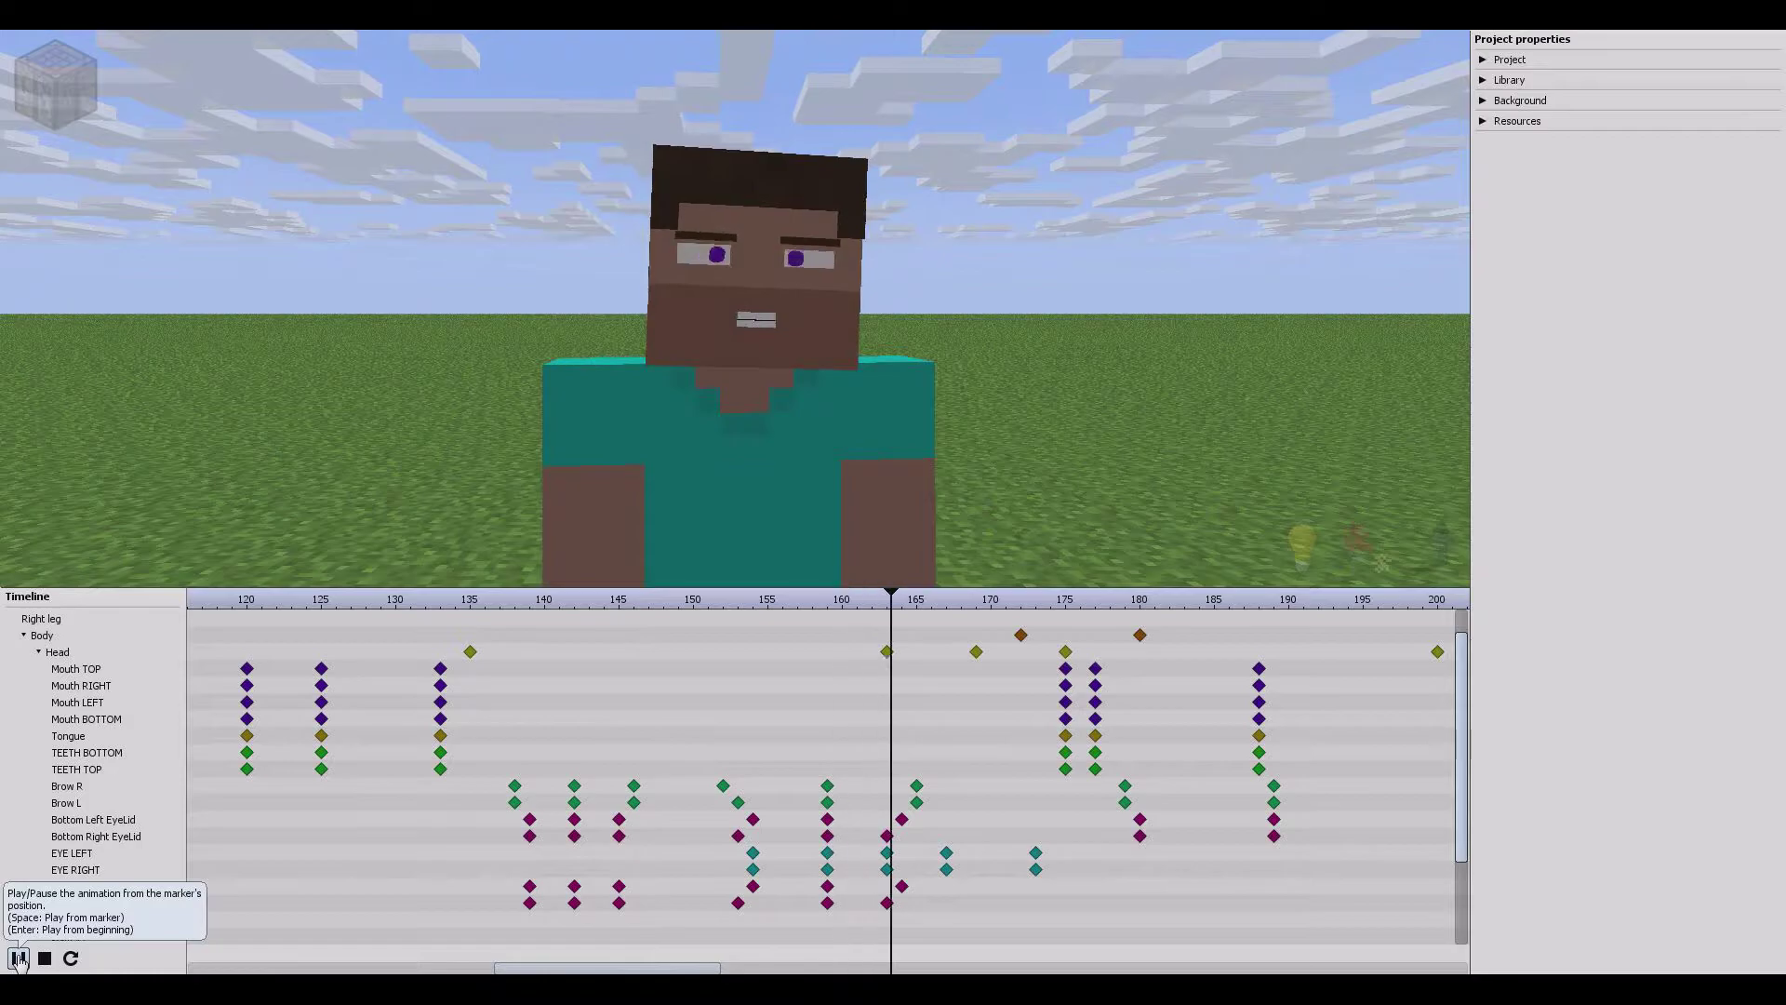
pyautogui.click(16, 955)
pyautogui.moveTo(815, 601)
pyautogui.mouseDown()
pyautogui.moveTo(379, 663)
pyautogui.moveTo(290, 744)
pyautogui.mouseUp()
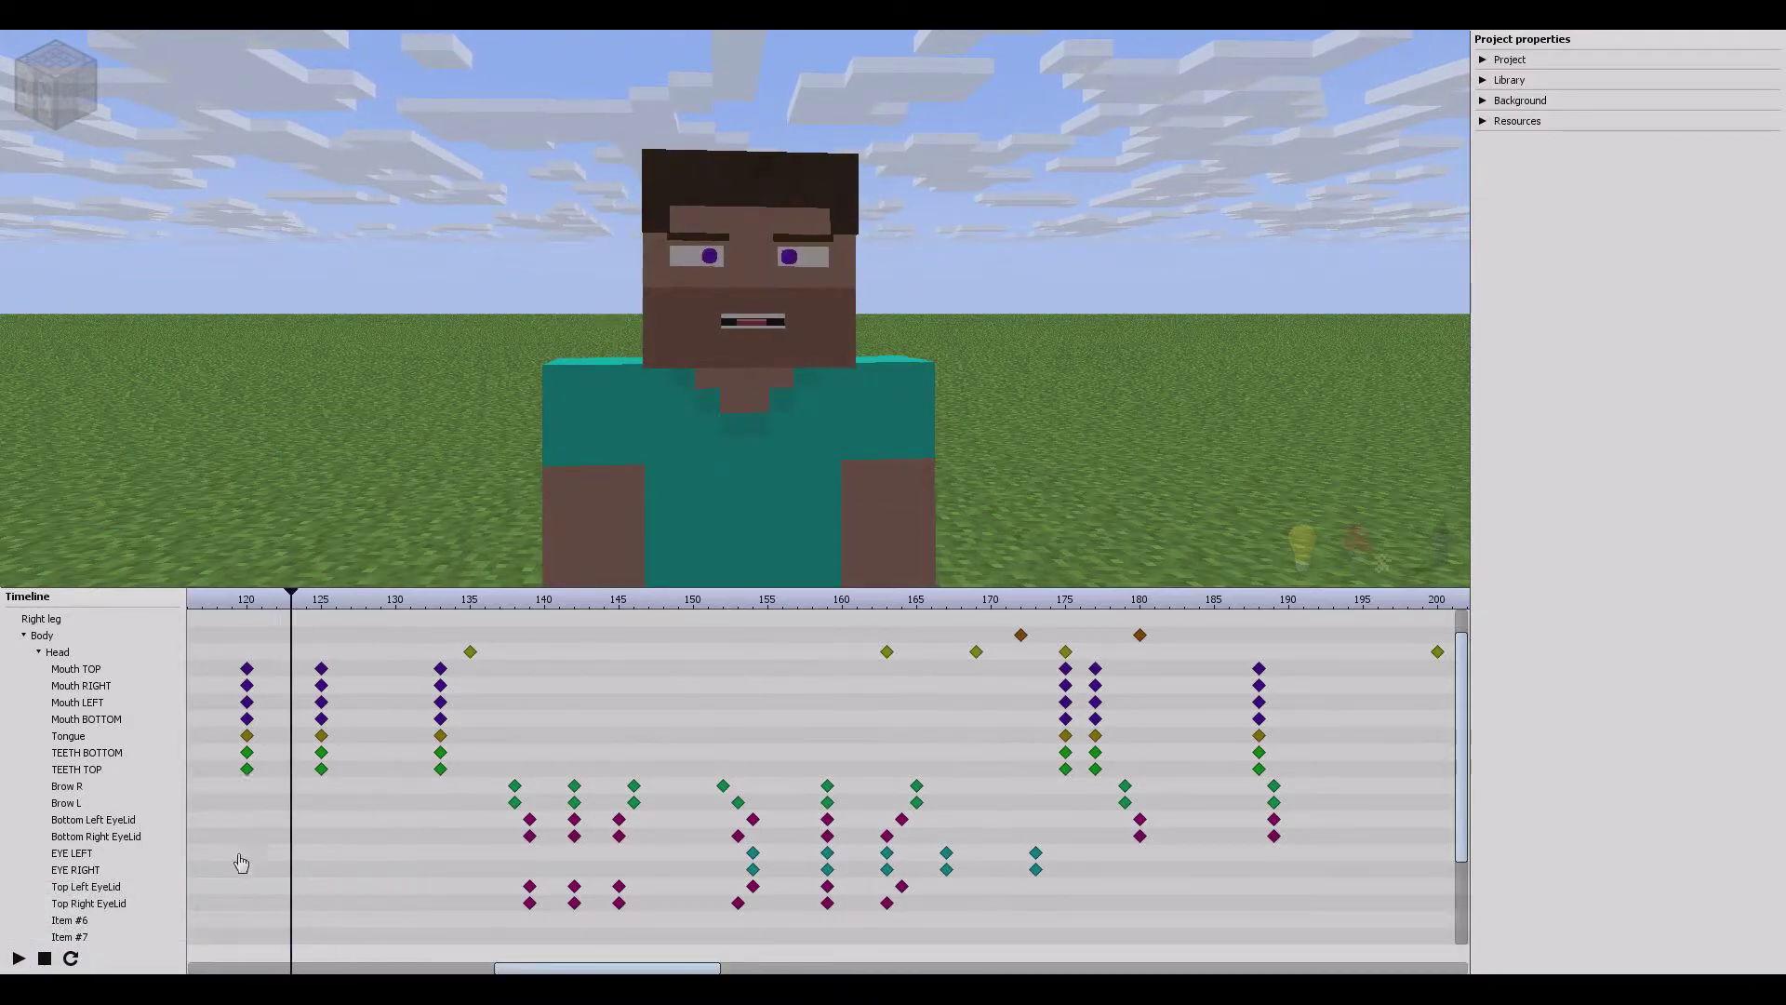
pyautogui.click(17, 958)
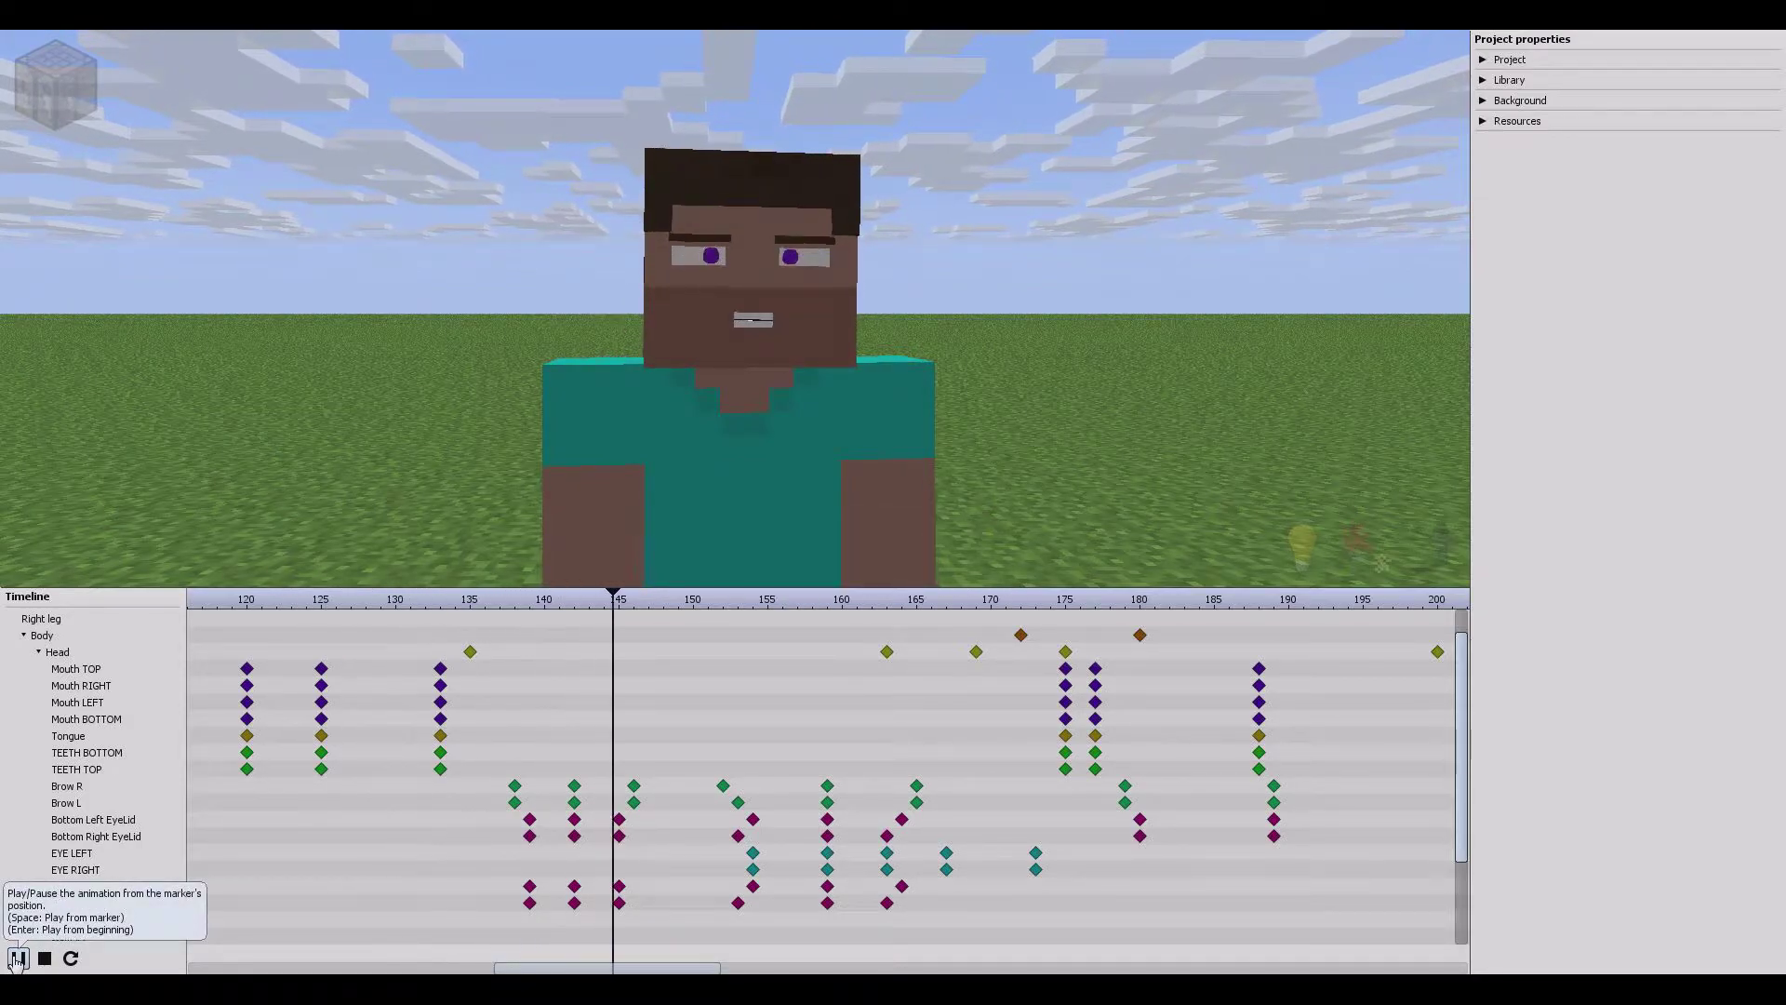
pyautogui.click(18, 959)
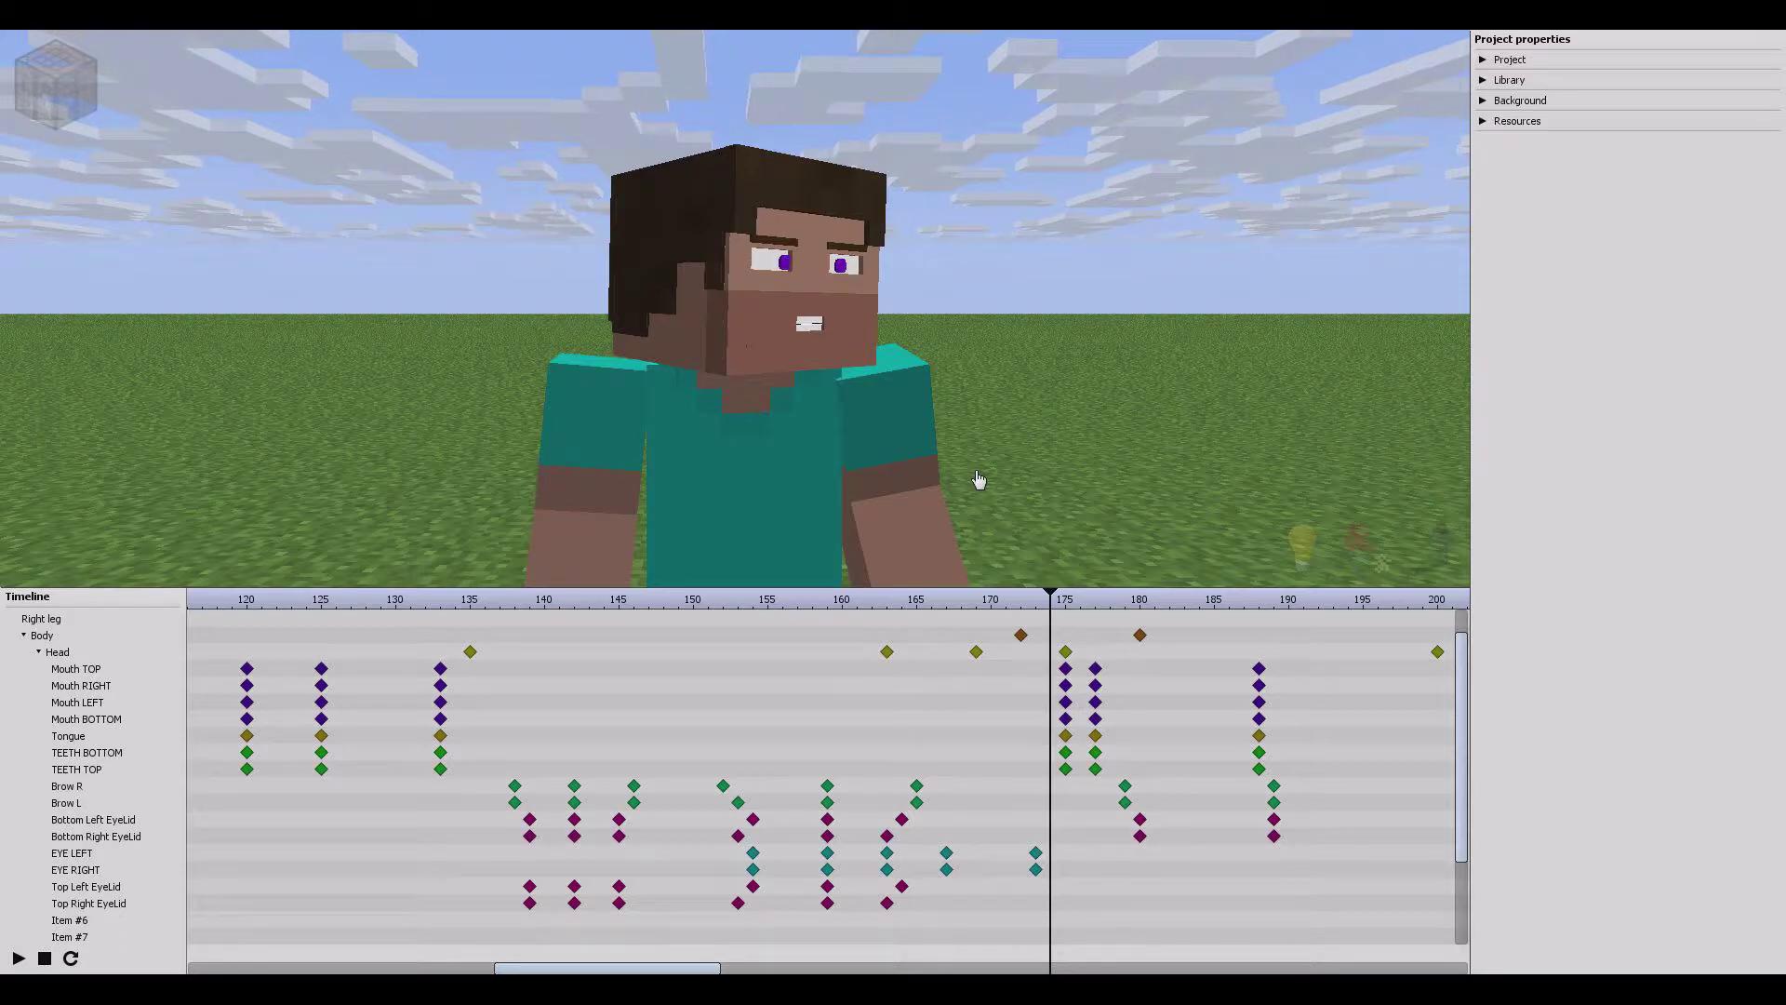
# Step: Copy the brow and eyelid keyframes of the blink at frames 138 to 146 and paste them starting at frame 123
pyautogui.moveTo(653, 774); pyautogui.dragTo(515, 929)
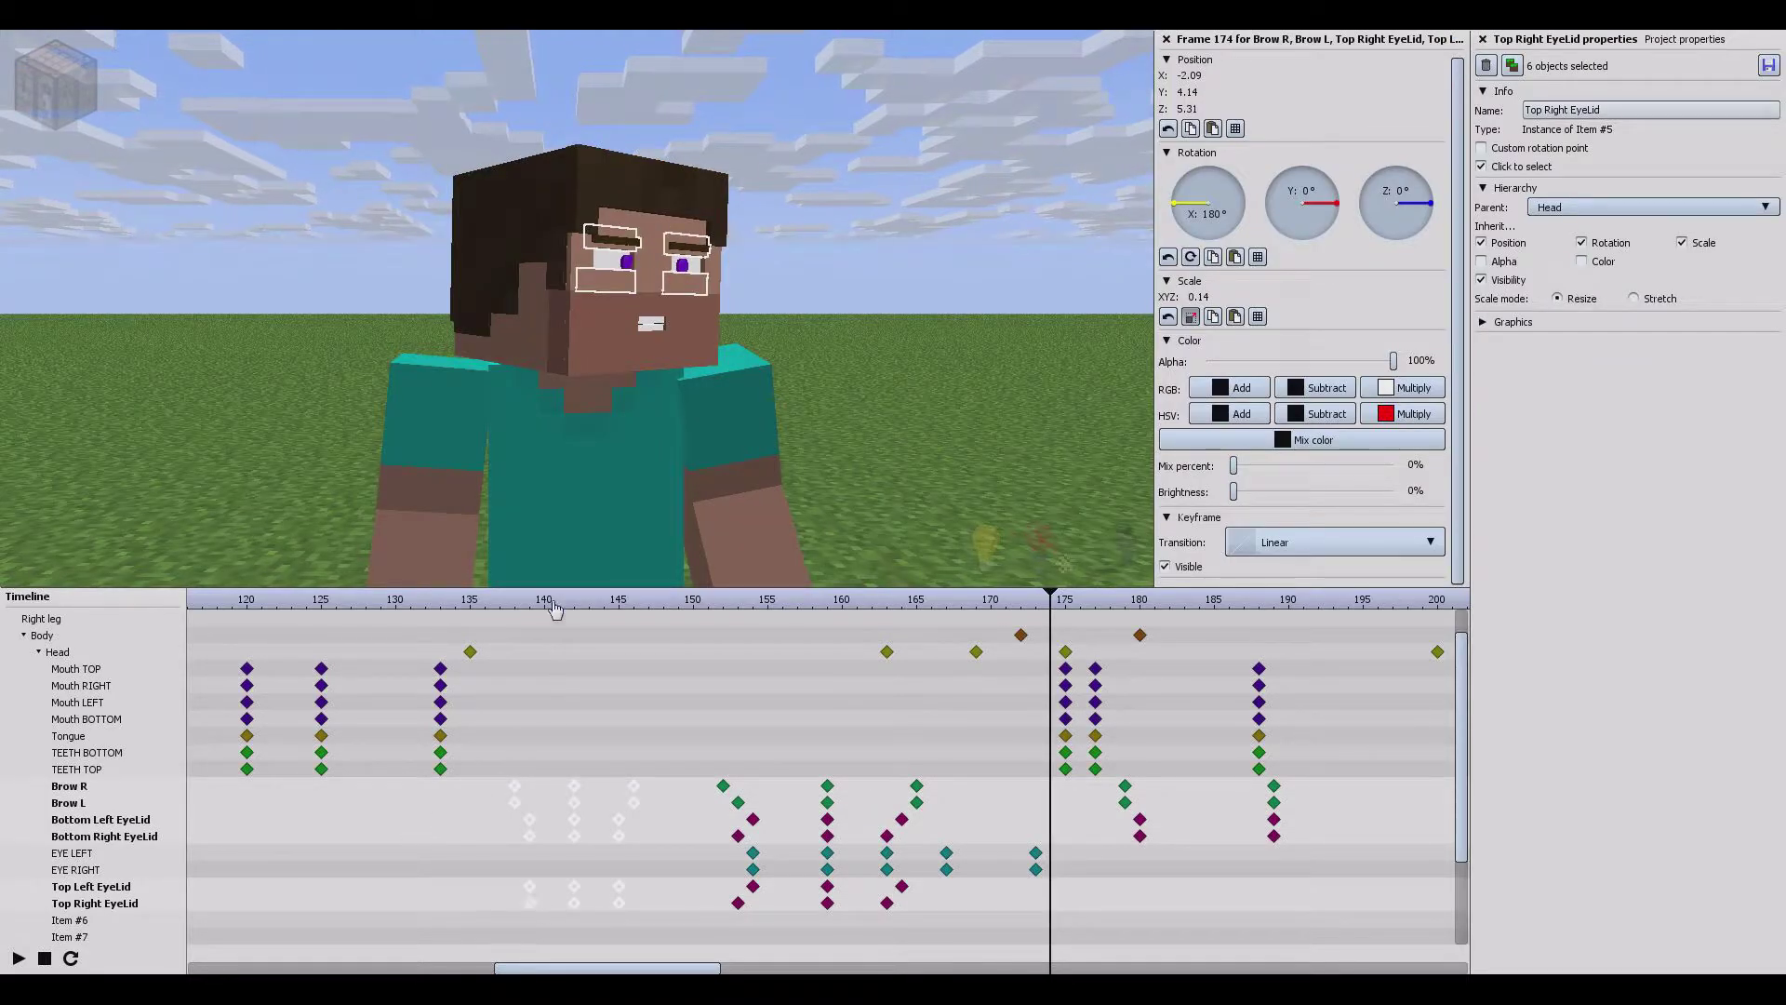
pyautogui.moveTo(483, 607); pyautogui.dragTo(291, 606)
pyautogui.hotkey('ctrl', 'v')
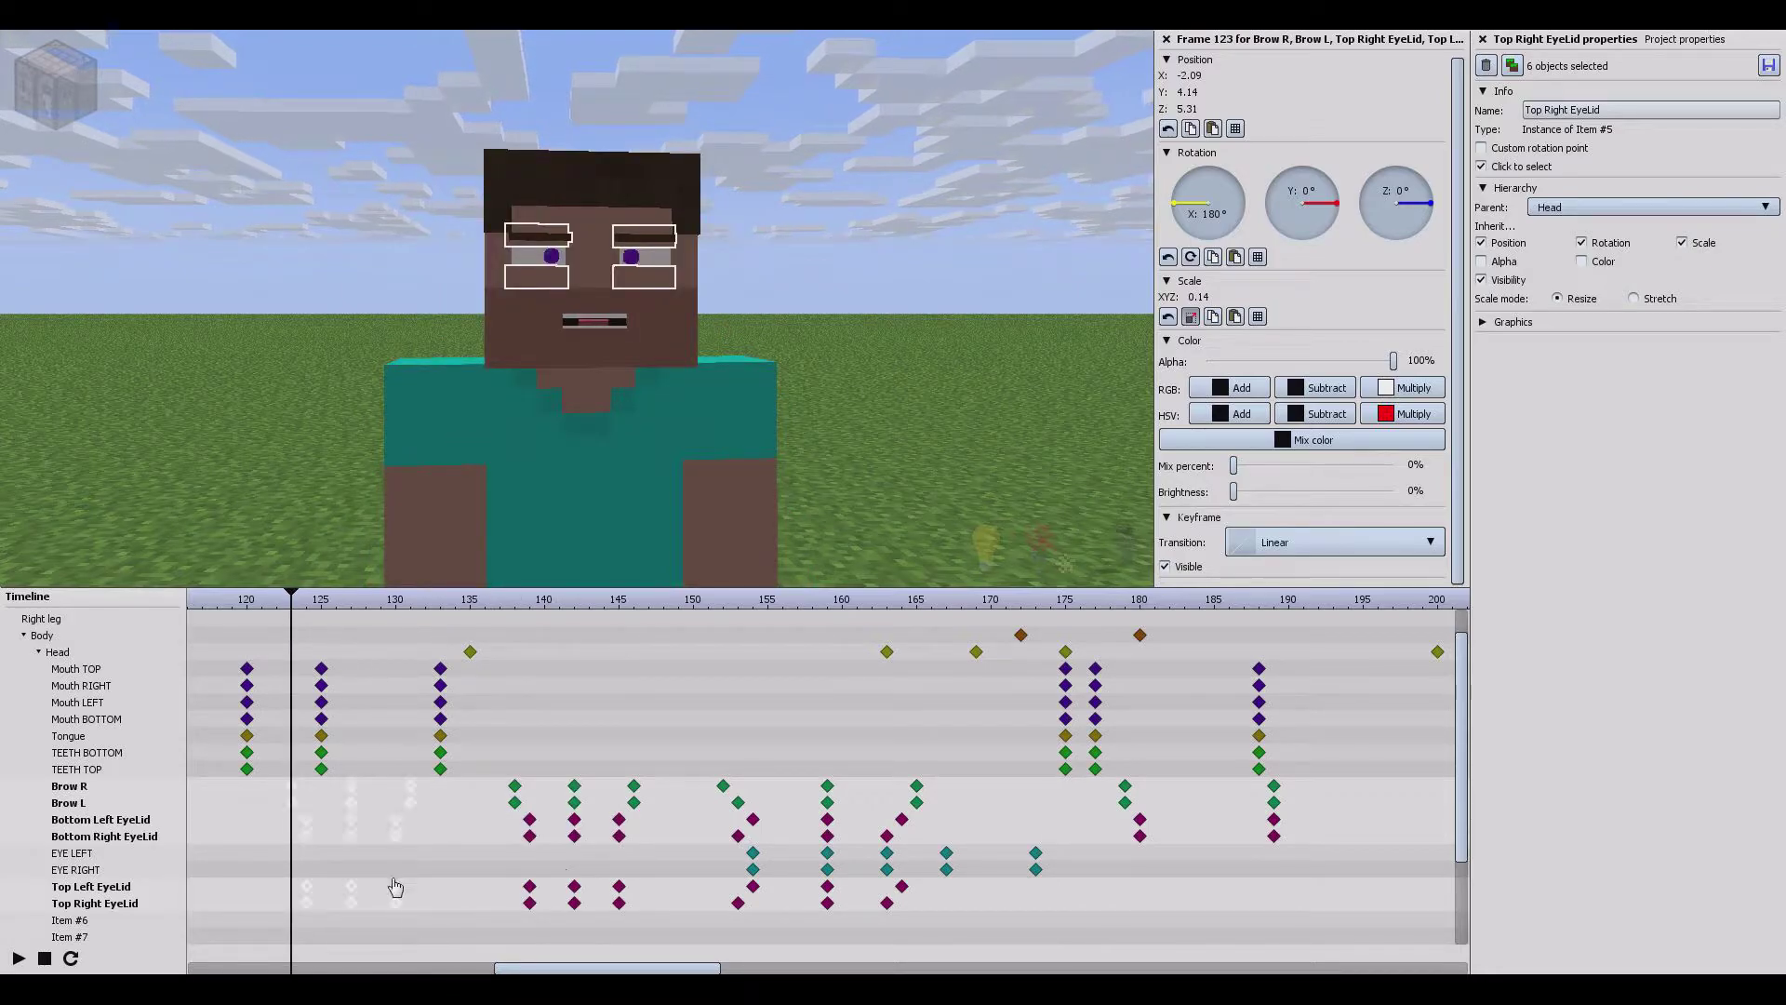
# Step: Stretch the pasted blink by moving its starting keyframes to frames 122 (brows) and 123 (eyelids) and its ending keyframes to 132 and 131
pyautogui.click(413, 849)
pyautogui.moveTo(424, 781); pyautogui.dragTo(410, 895)
pyautogui.click(419, 880)
pyautogui.moveTo(316, 781); pyautogui.dragTo(295, 903)
pyautogui.moveTo(306, 780); pyautogui.dragTo(277, 802)
# Step: Play back the animation from frame 117 to review the added blink
pyautogui.moveTo(265, 607); pyautogui.dragTo(206, 616)
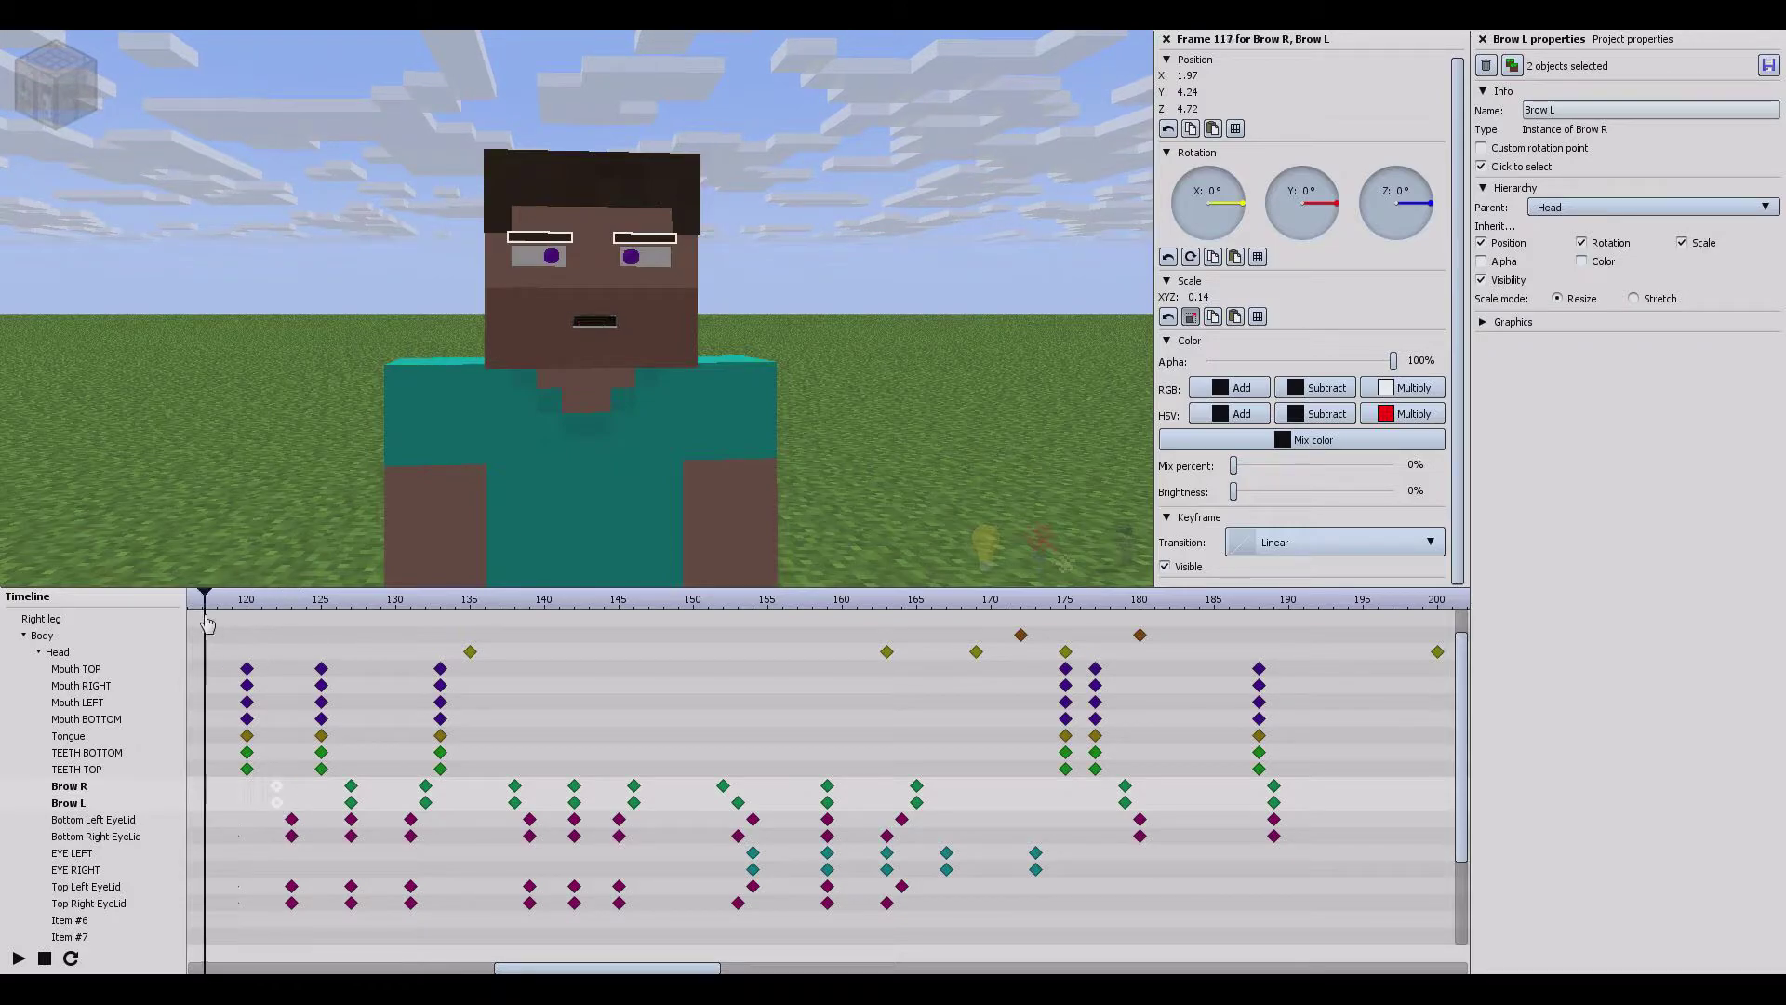
pyautogui.click(19, 959)
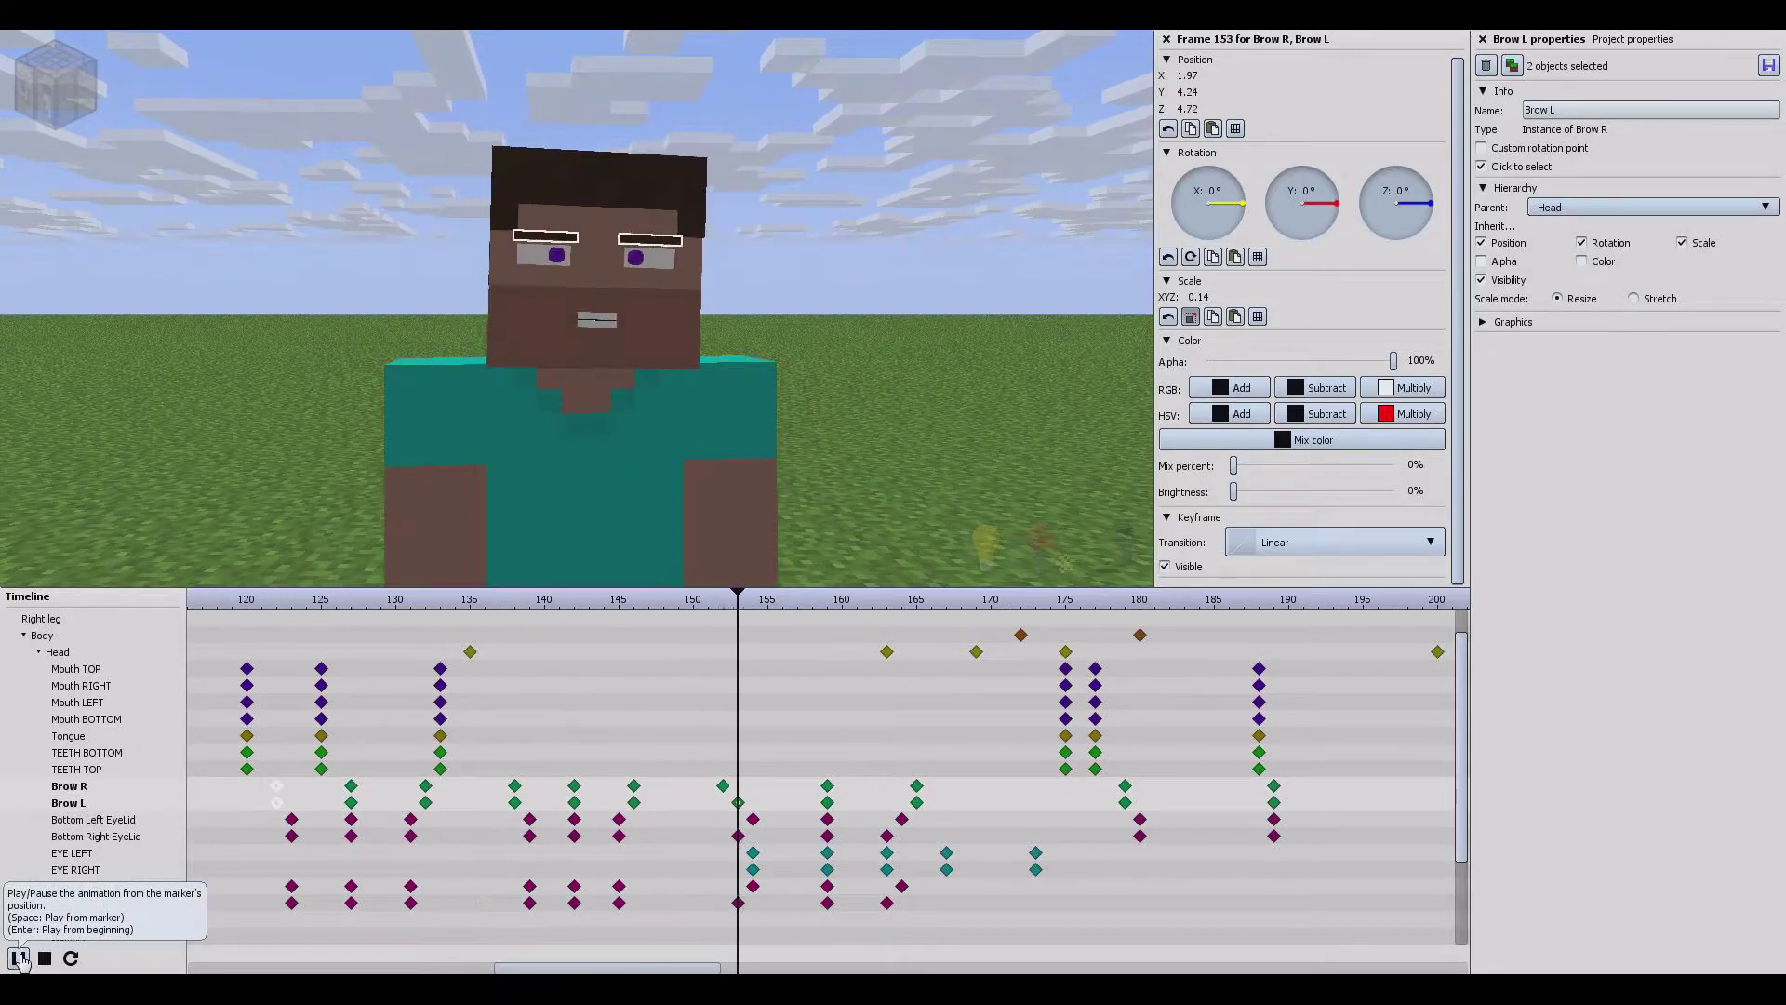
pyautogui.click(18, 958)
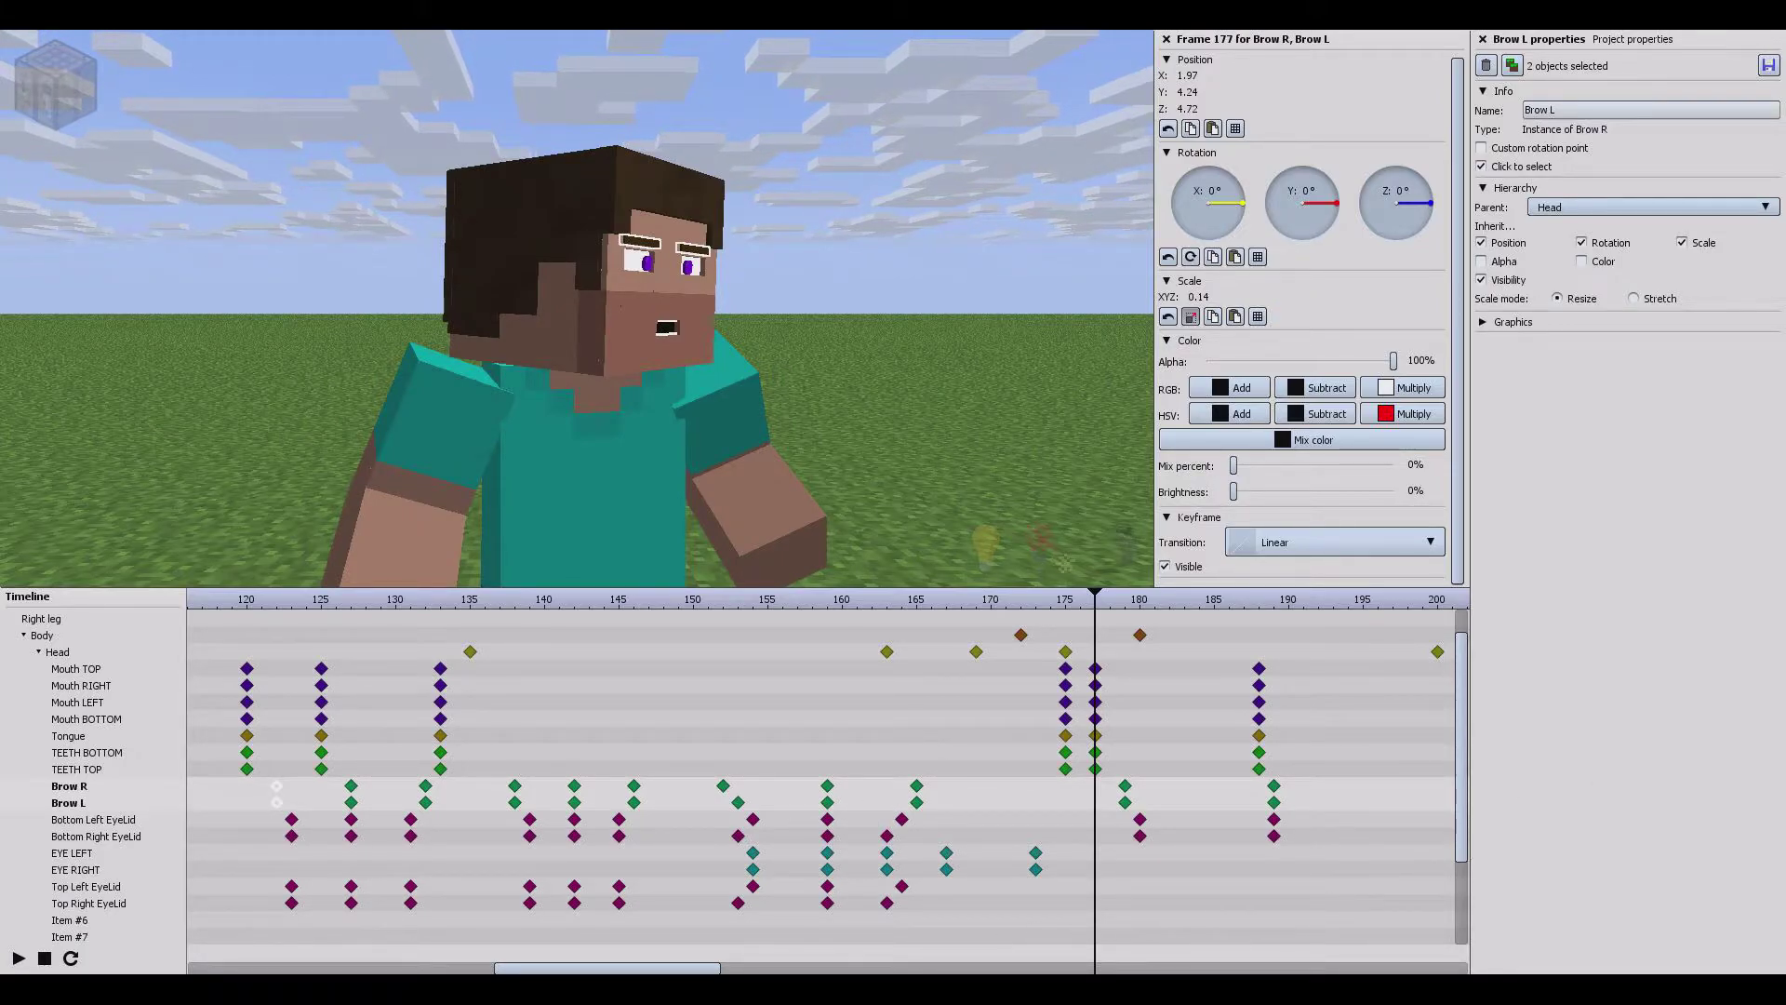
# Step: Examine the head-turn keyframes at frames 163 and 169 and the transition options of the frame 169 keyframe
pyautogui.moveTo(717, 967); pyautogui.dragTo(749, 967)
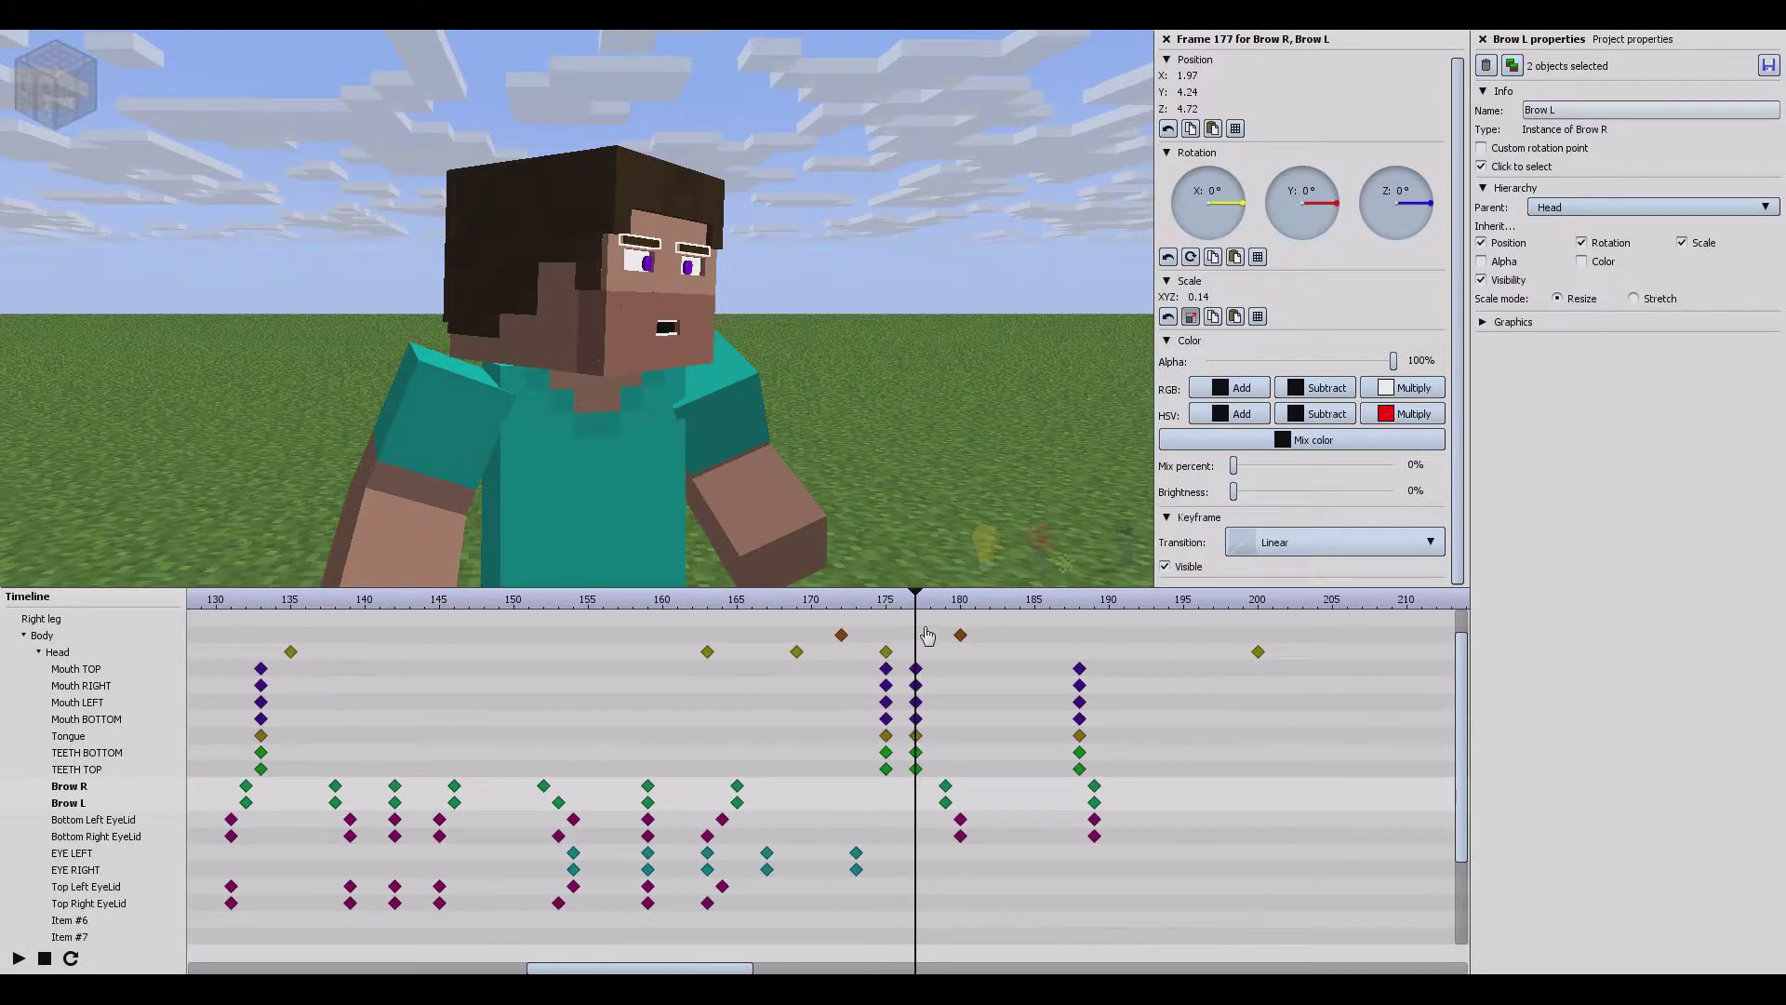
pyautogui.moveTo(919, 612); pyautogui.dragTo(722, 606)
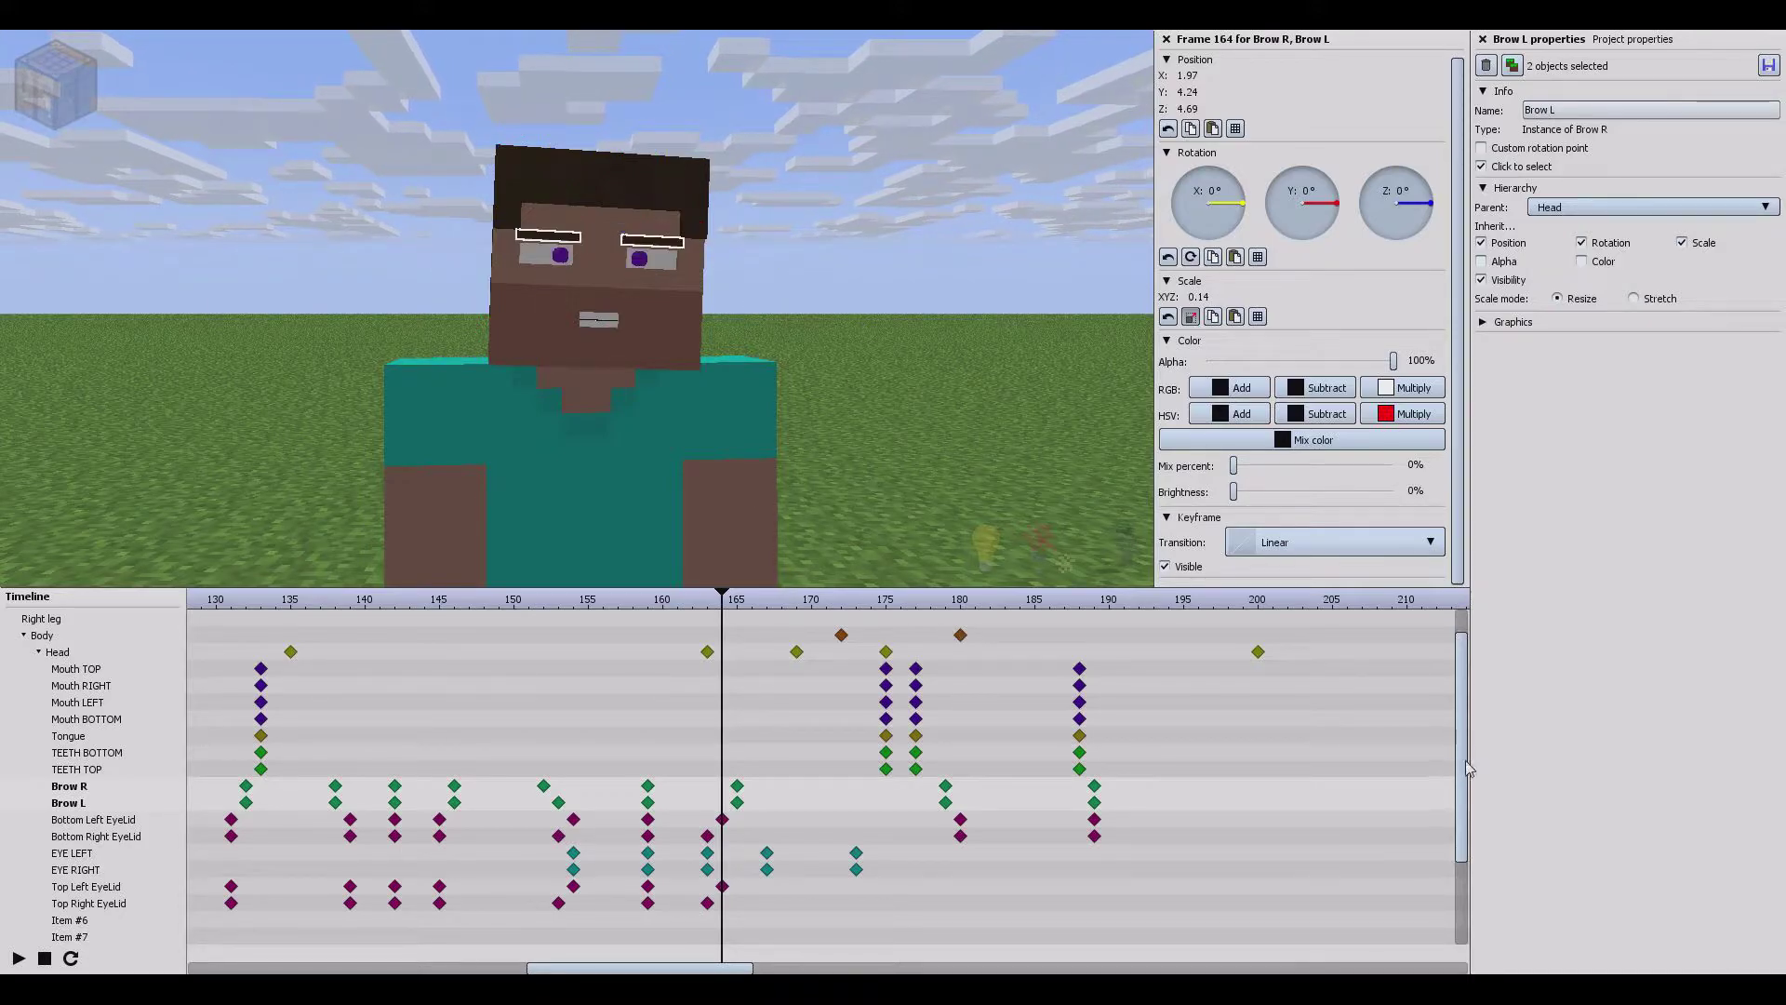
pyautogui.scroll(1, 1465, 751)
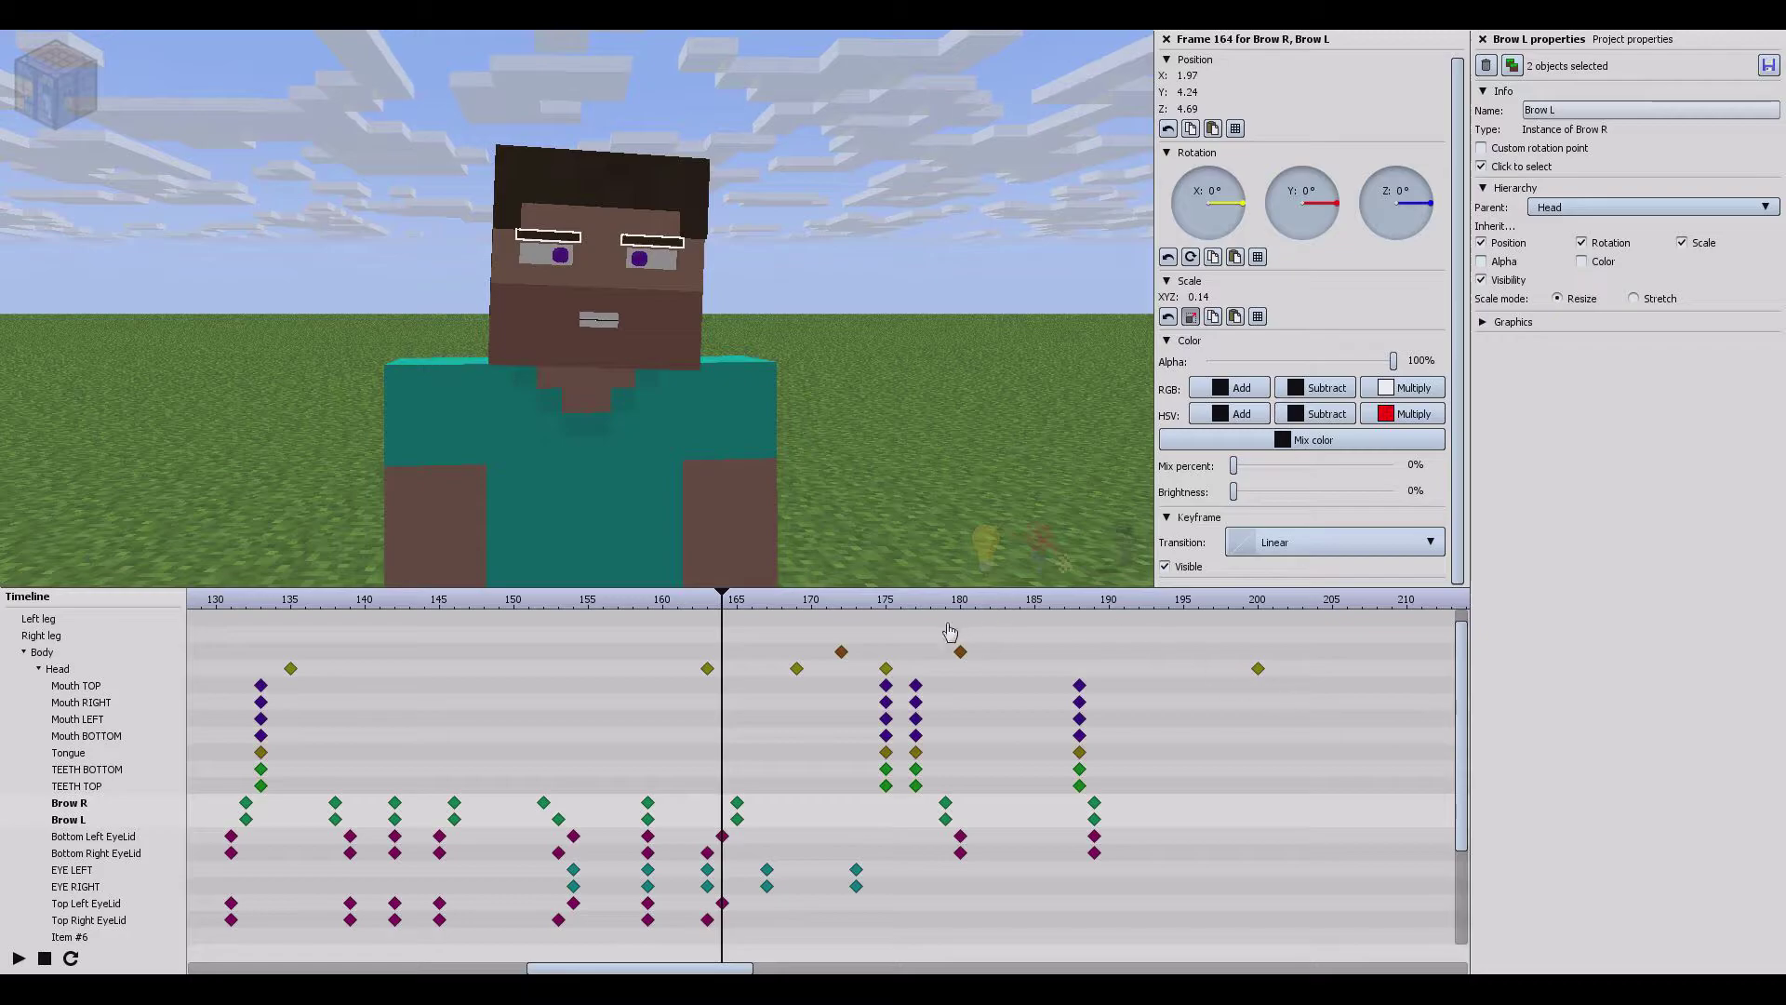
pyautogui.click(708, 669)
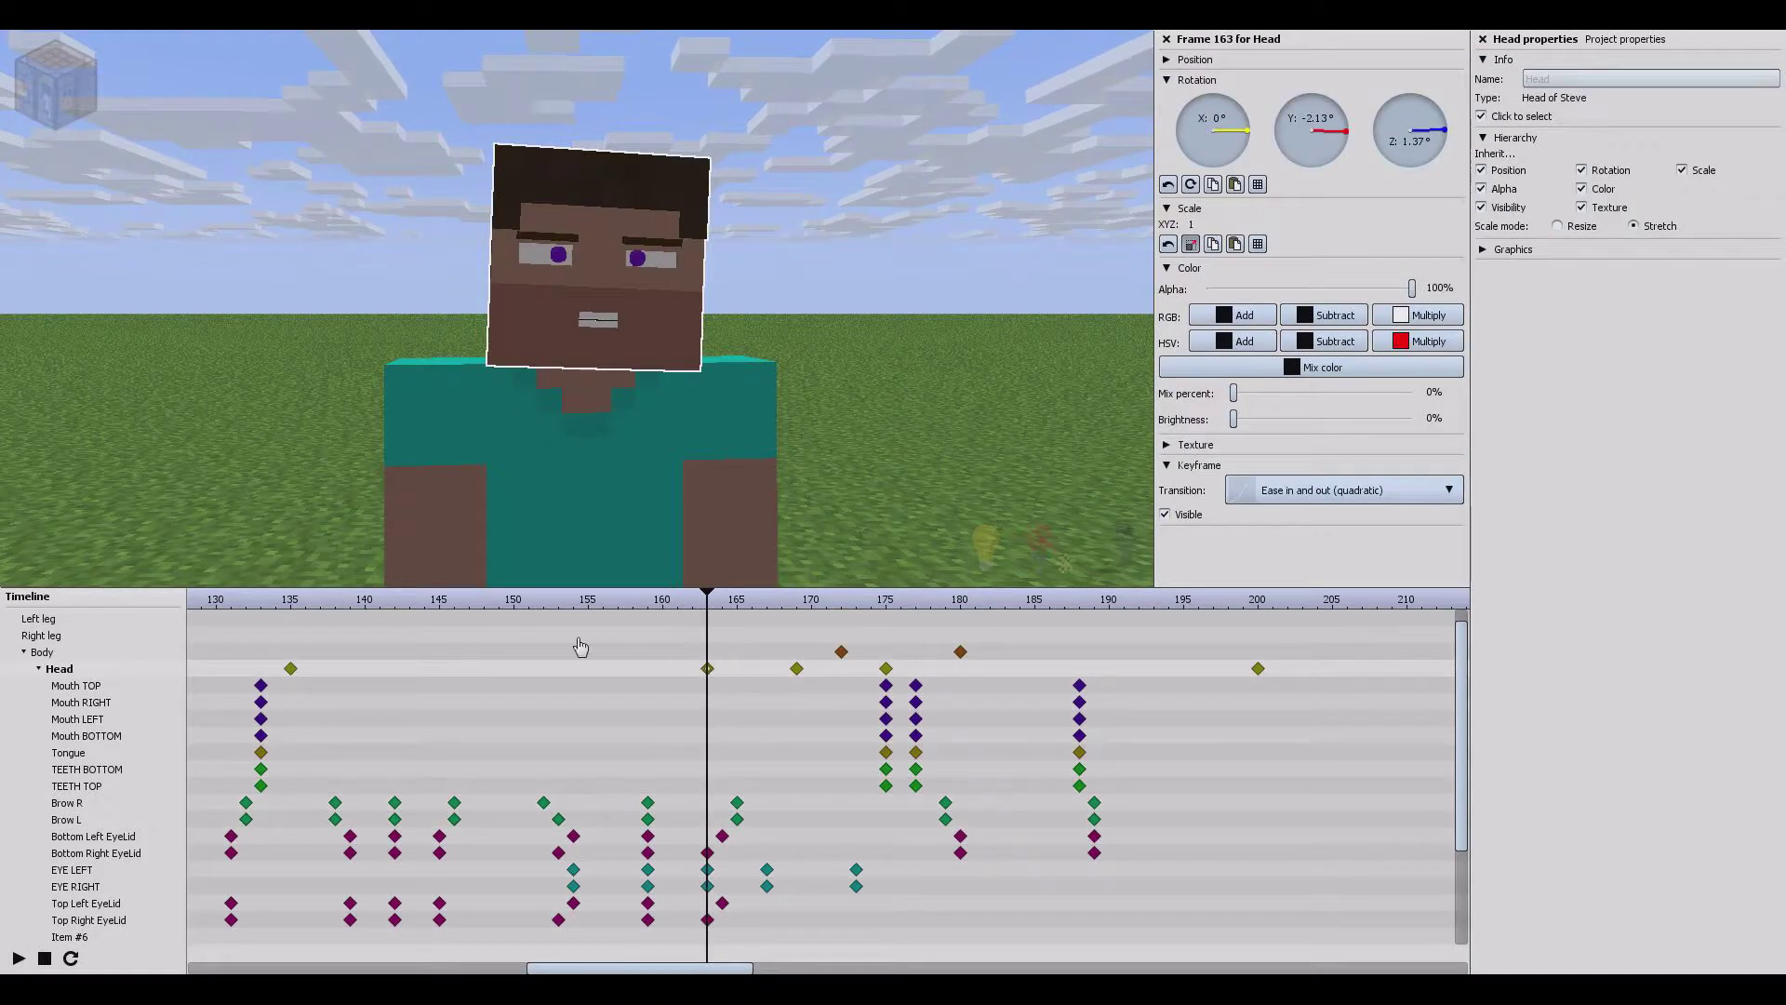
pyautogui.click(797, 671)
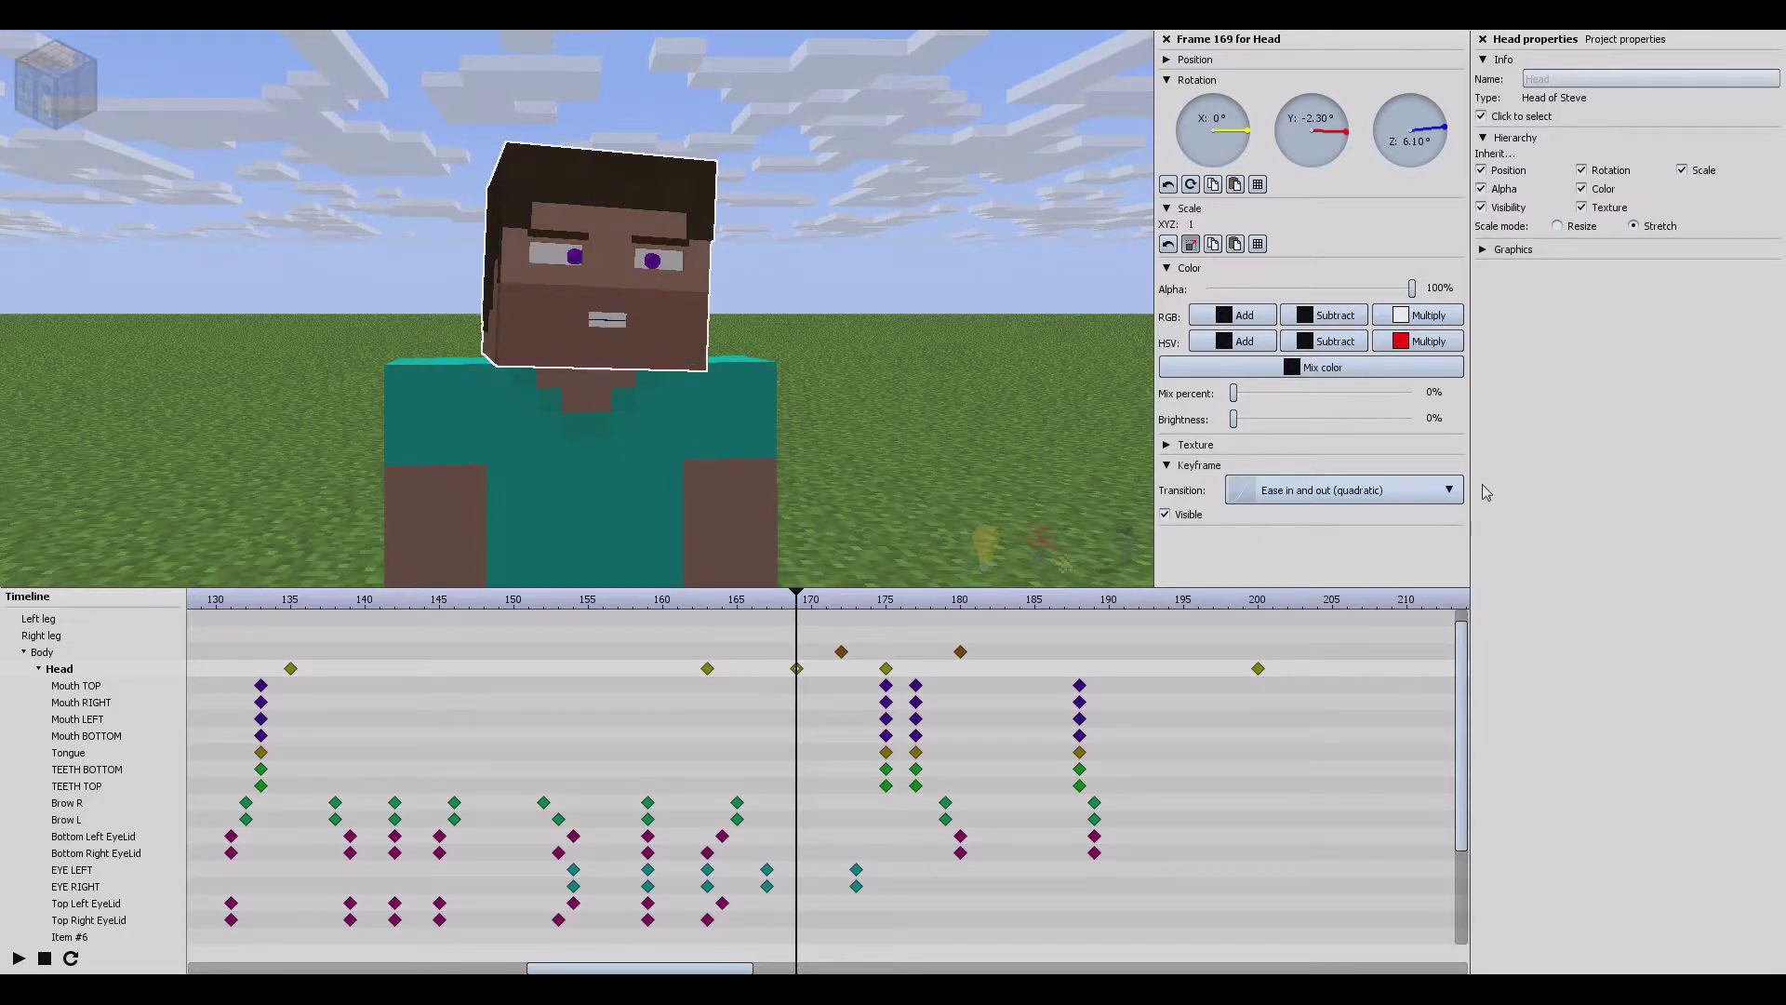
pyautogui.click(1326, 493)
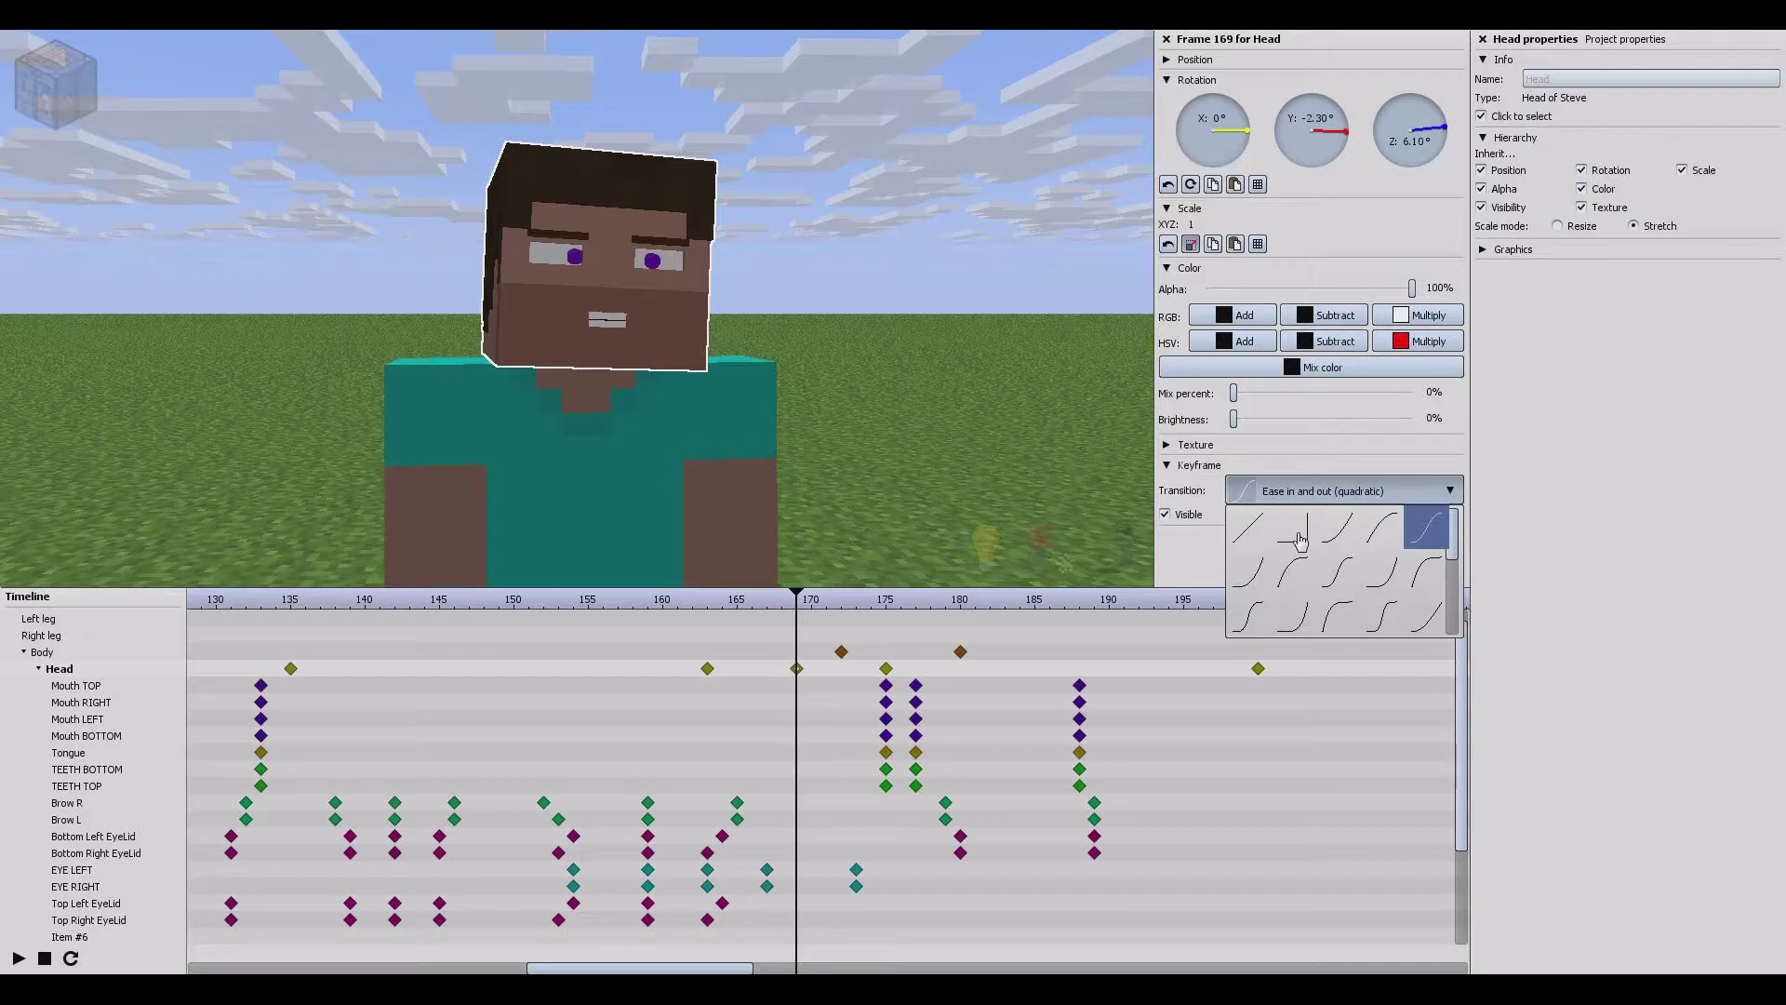
pyautogui.click(1448, 496)
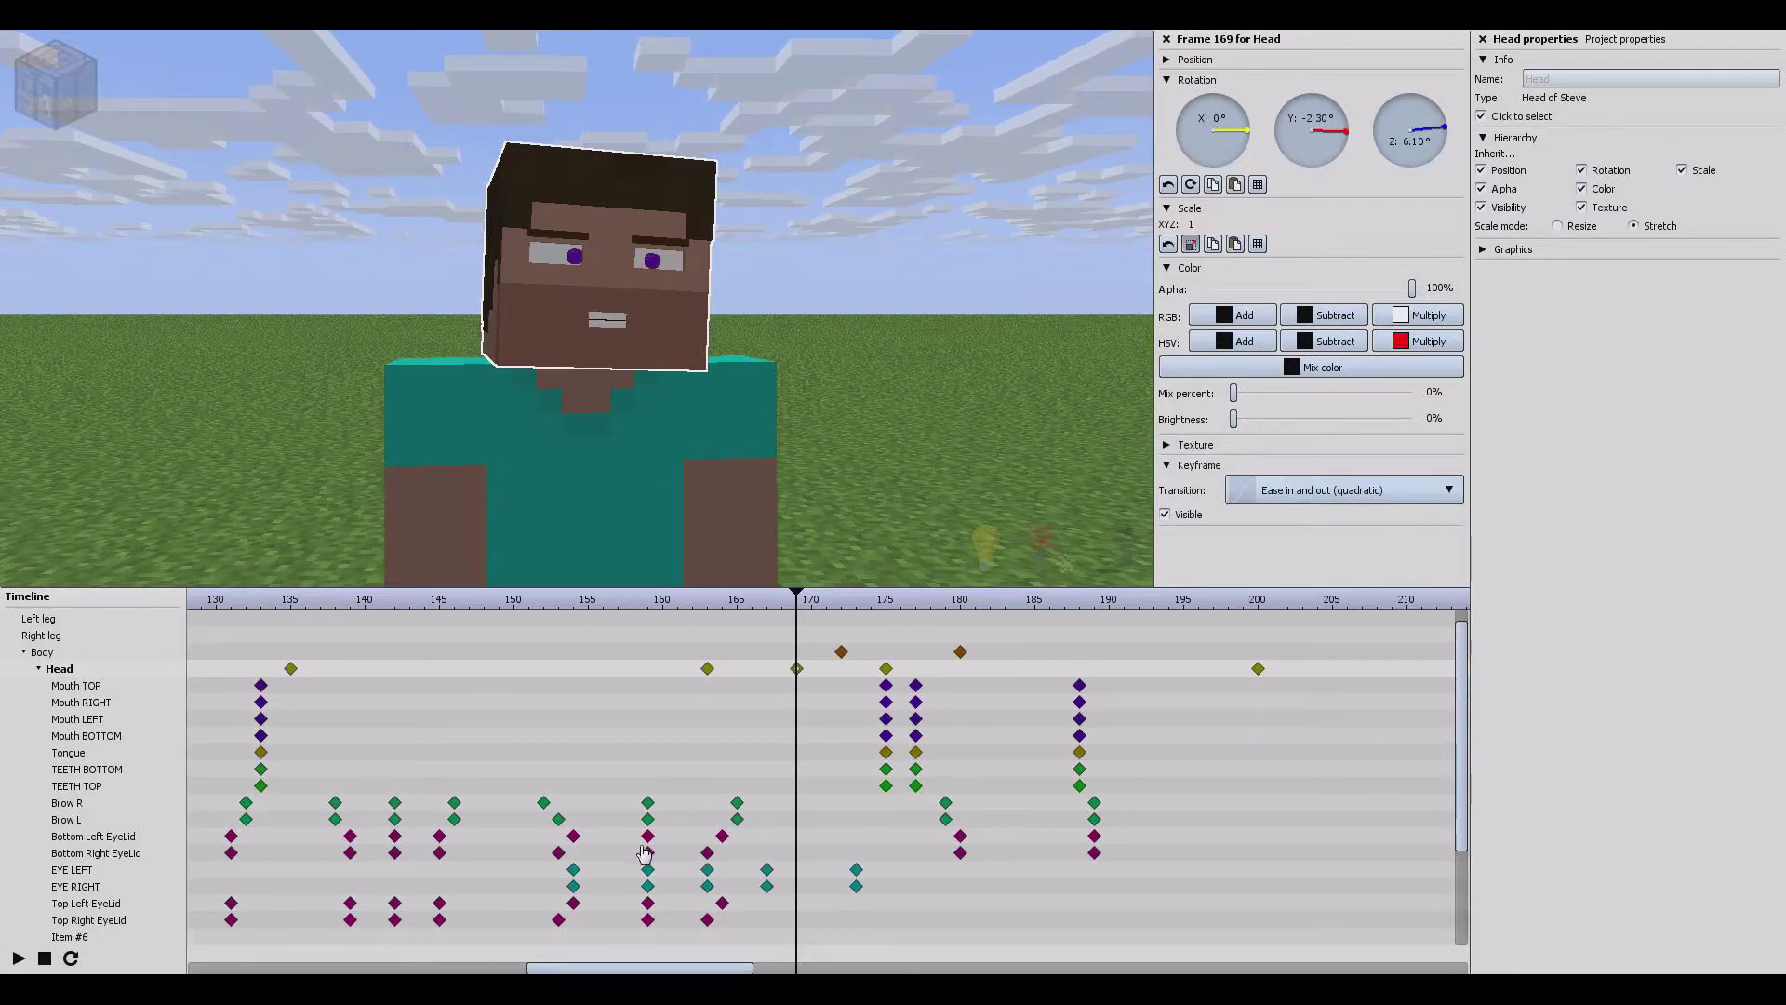
# Step: Compare the closed-eye brow keyframe at frame 159 with the head keyframe at frame 169, scrubbing between frames 160 and 169
pyautogui.click(649, 804)
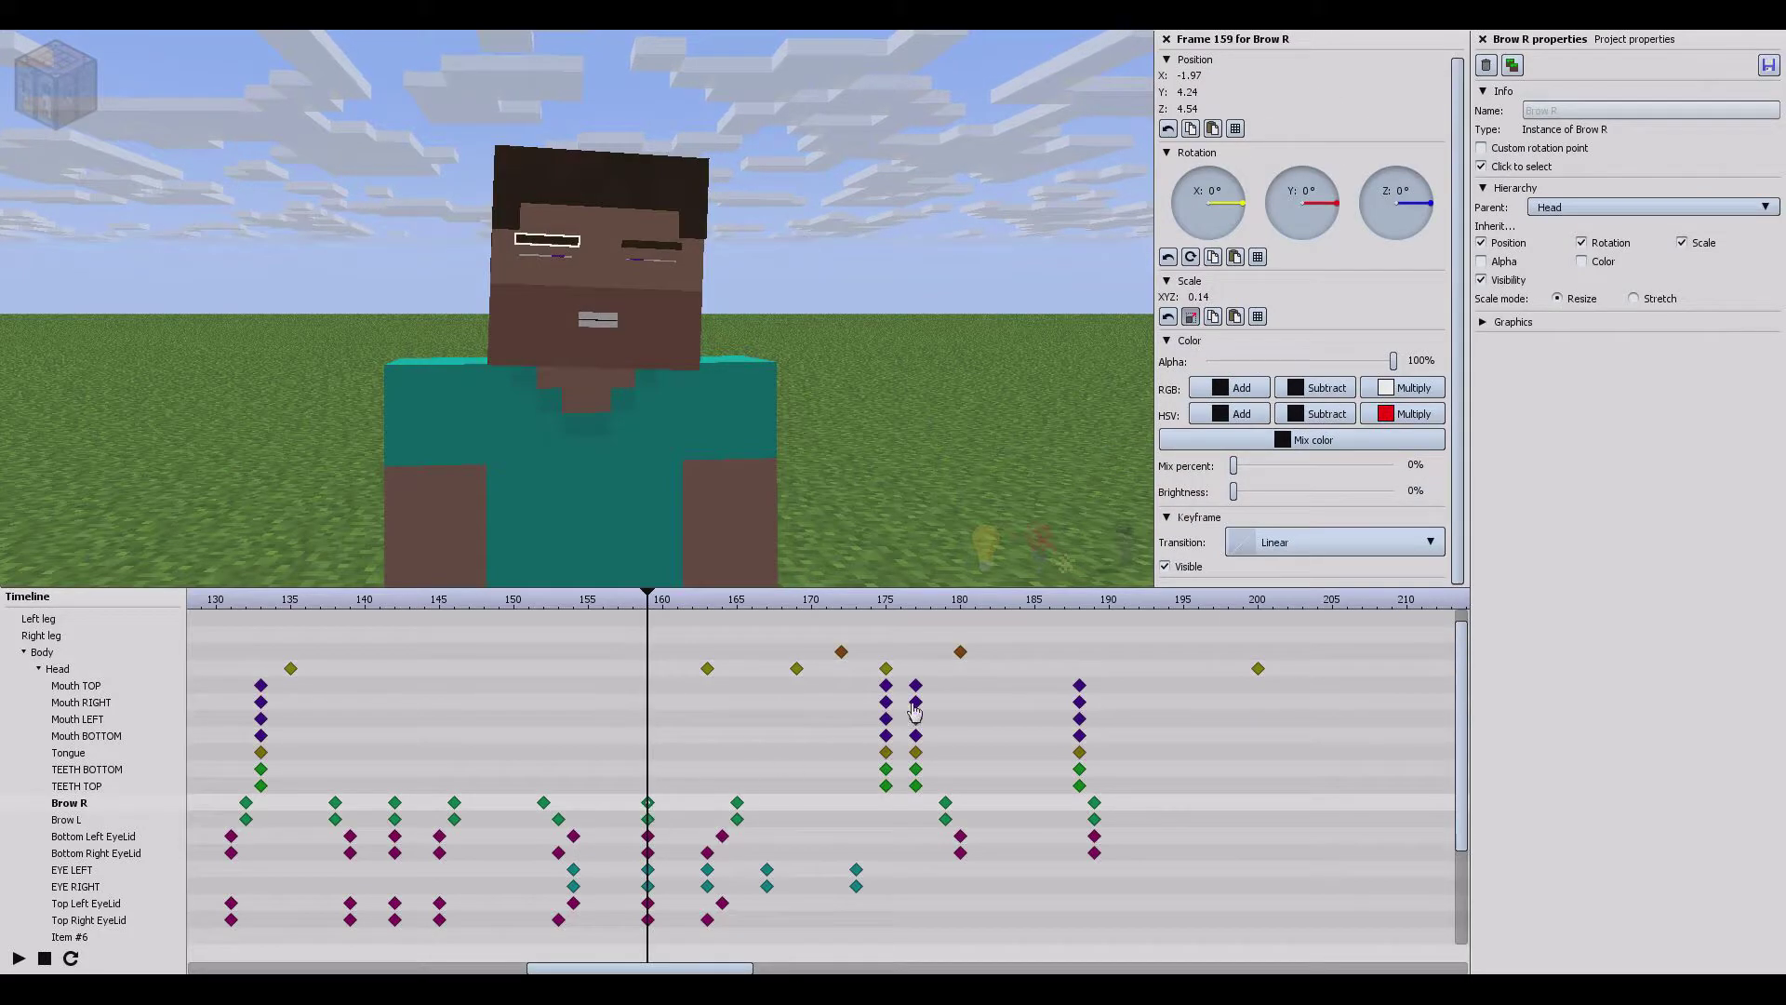
pyautogui.click(799, 669)
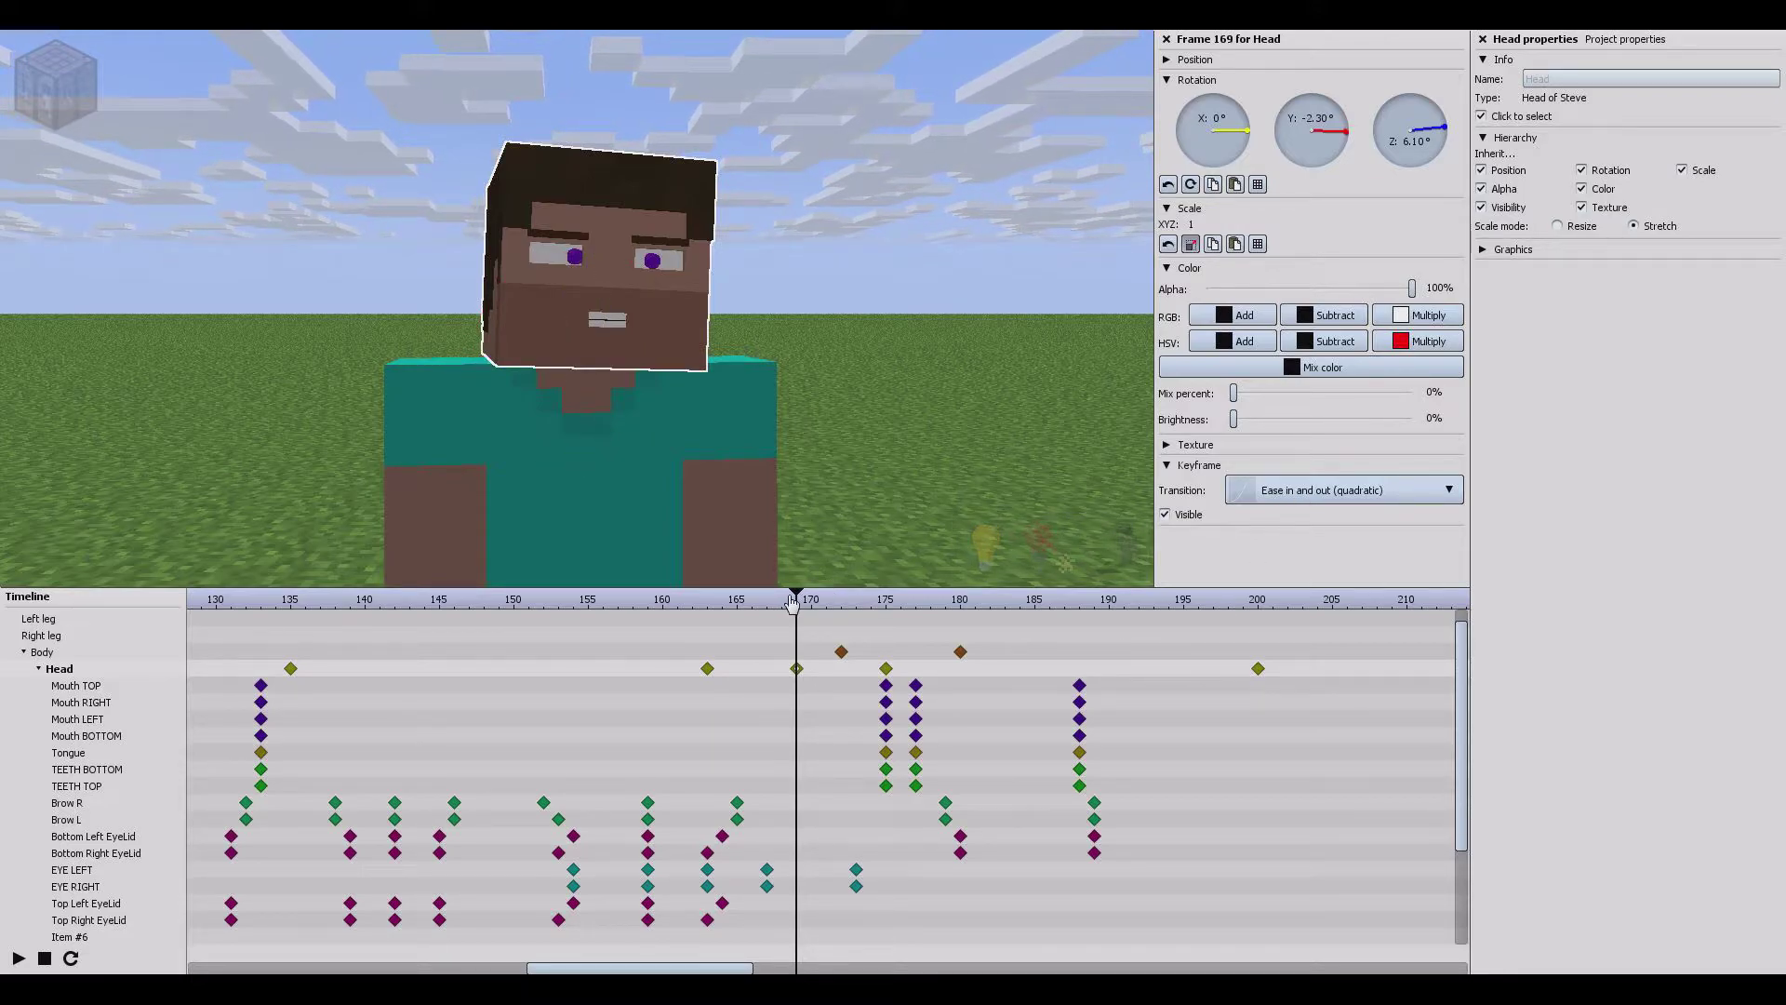
pyautogui.moveTo(796, 603); pyautogui.dragTo(663, 608)
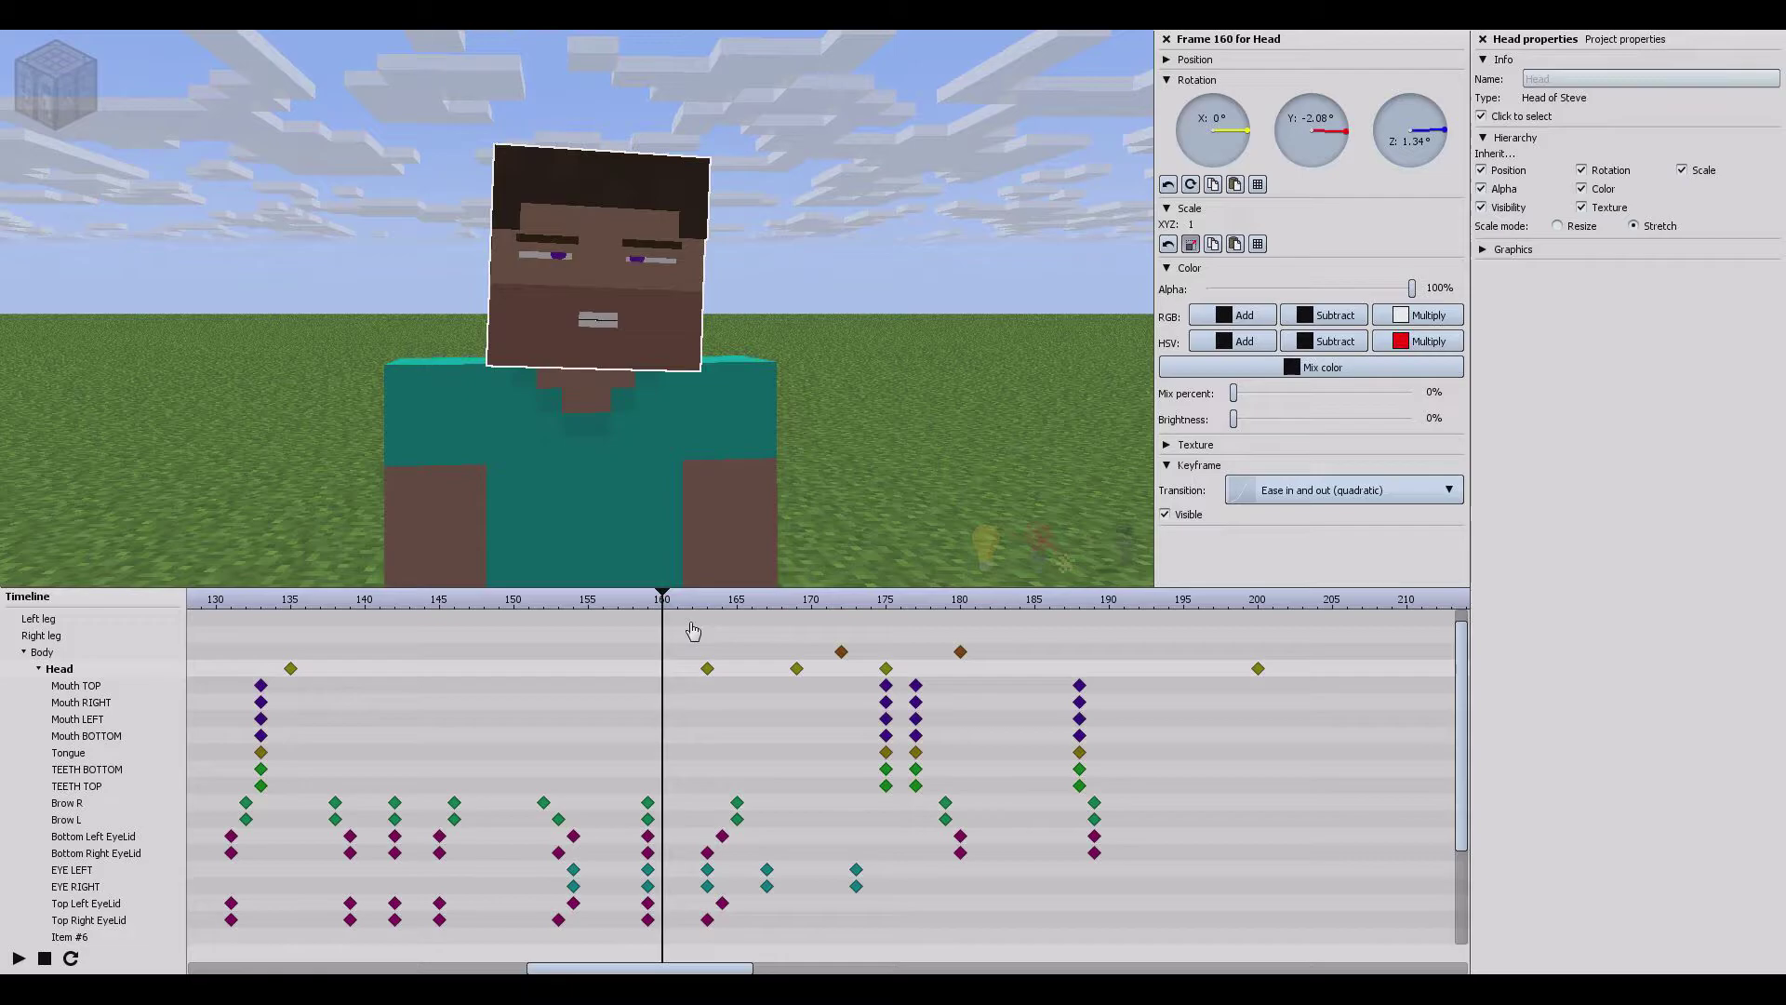
pyautogui.click(671, 602)
pyautogui.moveTo(673, 607); pyautogui.dragTo(797, 616)
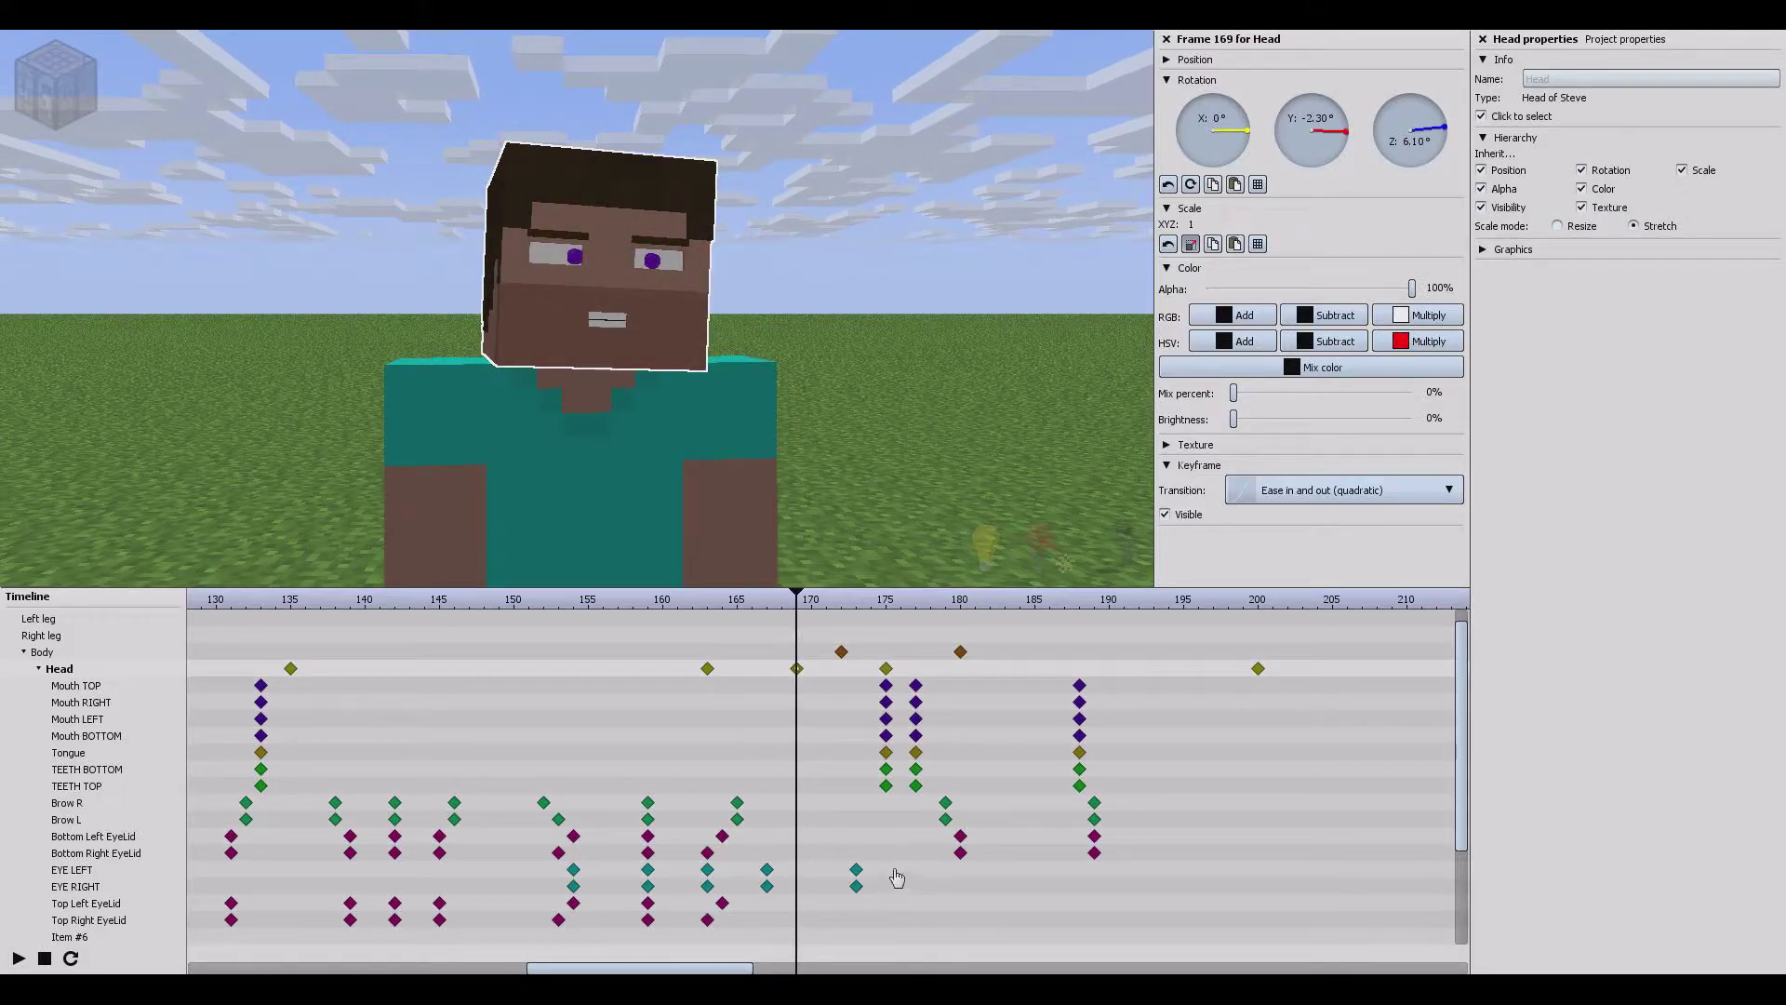
# Step: Move both eyes' last two pairs of keyframes during the head turn earlier, to frames 165 and 172
pyautogui.moveTo(871, 878); pyautogui.dragTo(740, 885)
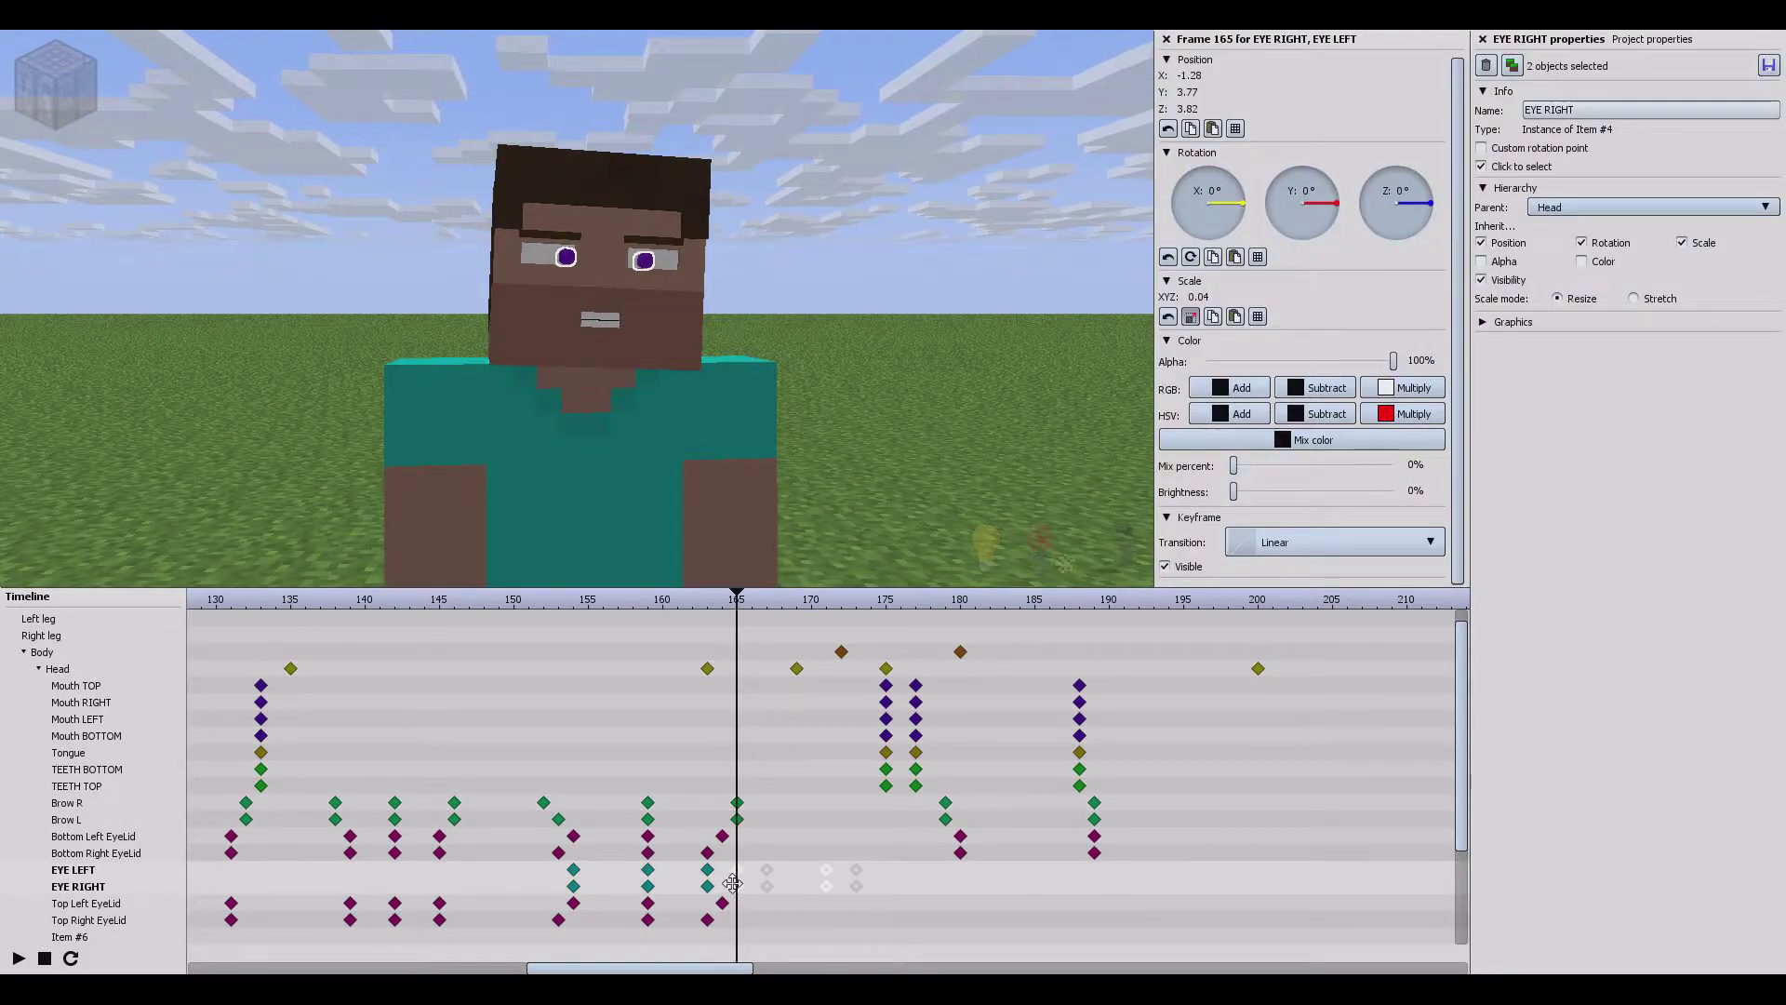
pyautogui.moveTo(742, 619); pyautogui.dragTo(960, 598)
pyautogui.click(884, 310)
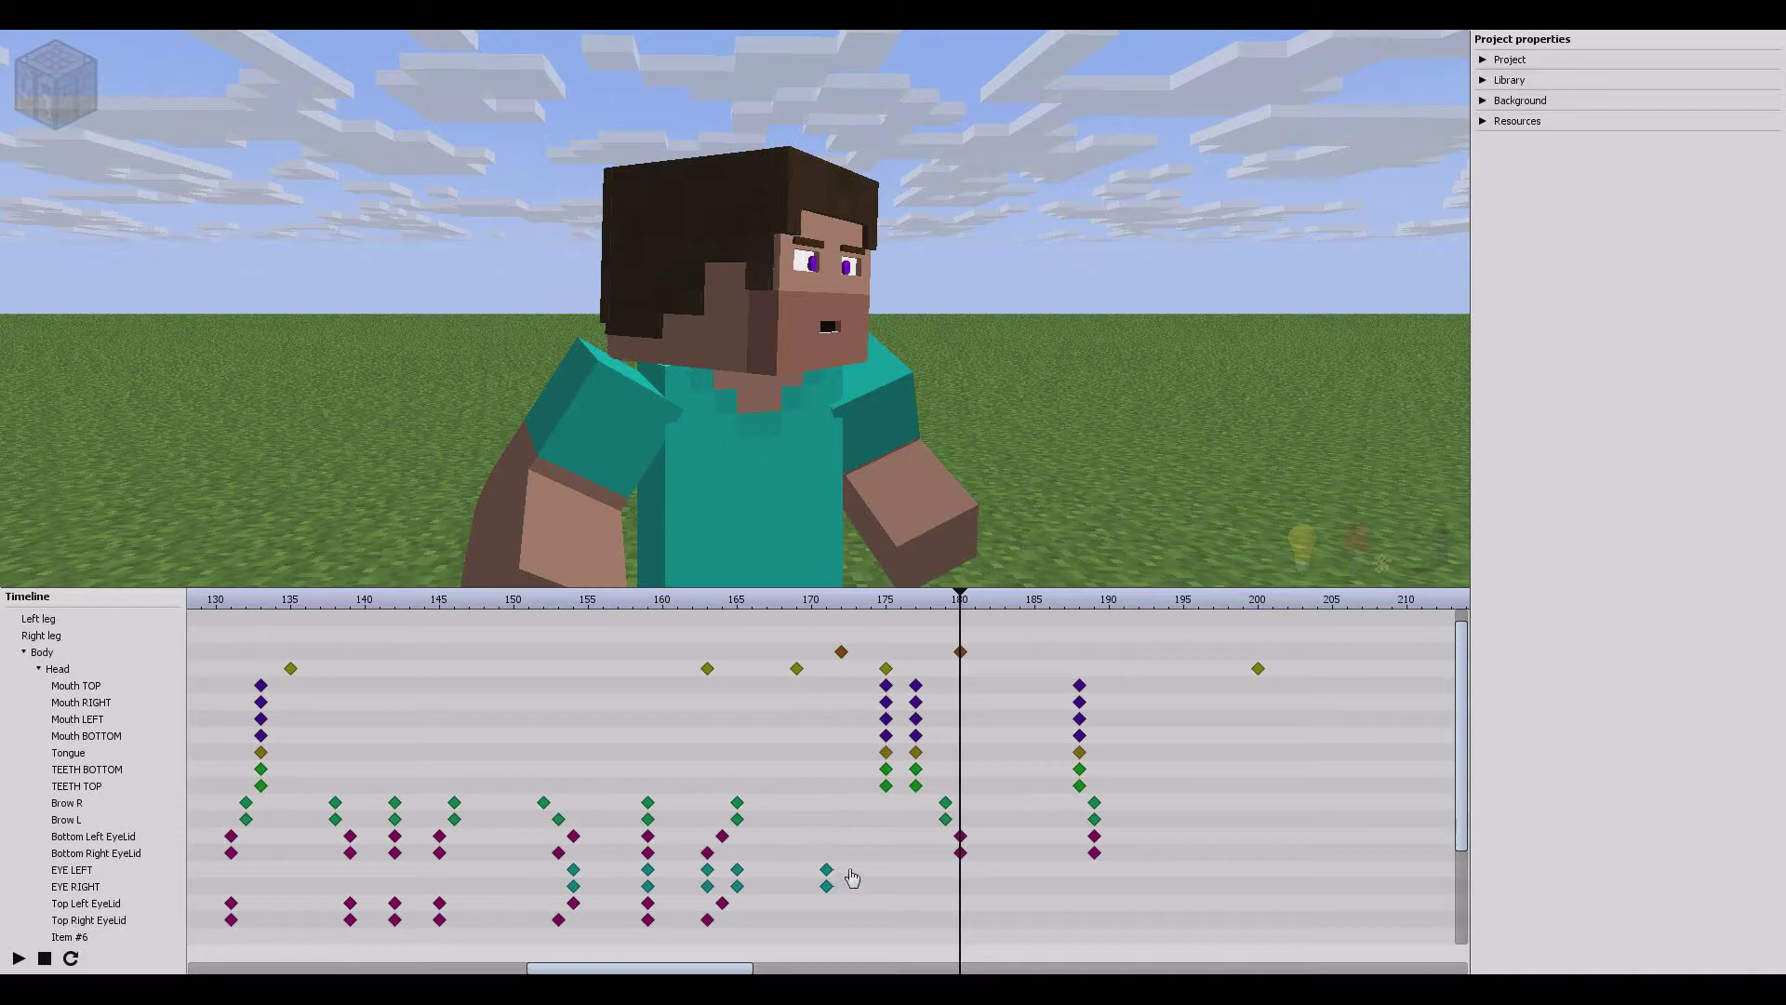
pyautogui.moveTo(849, 871); pyautogui.dragTo(822, 891)
pyautogui.moveTo(826, 885); pyautogui.dragTo(841, 884)
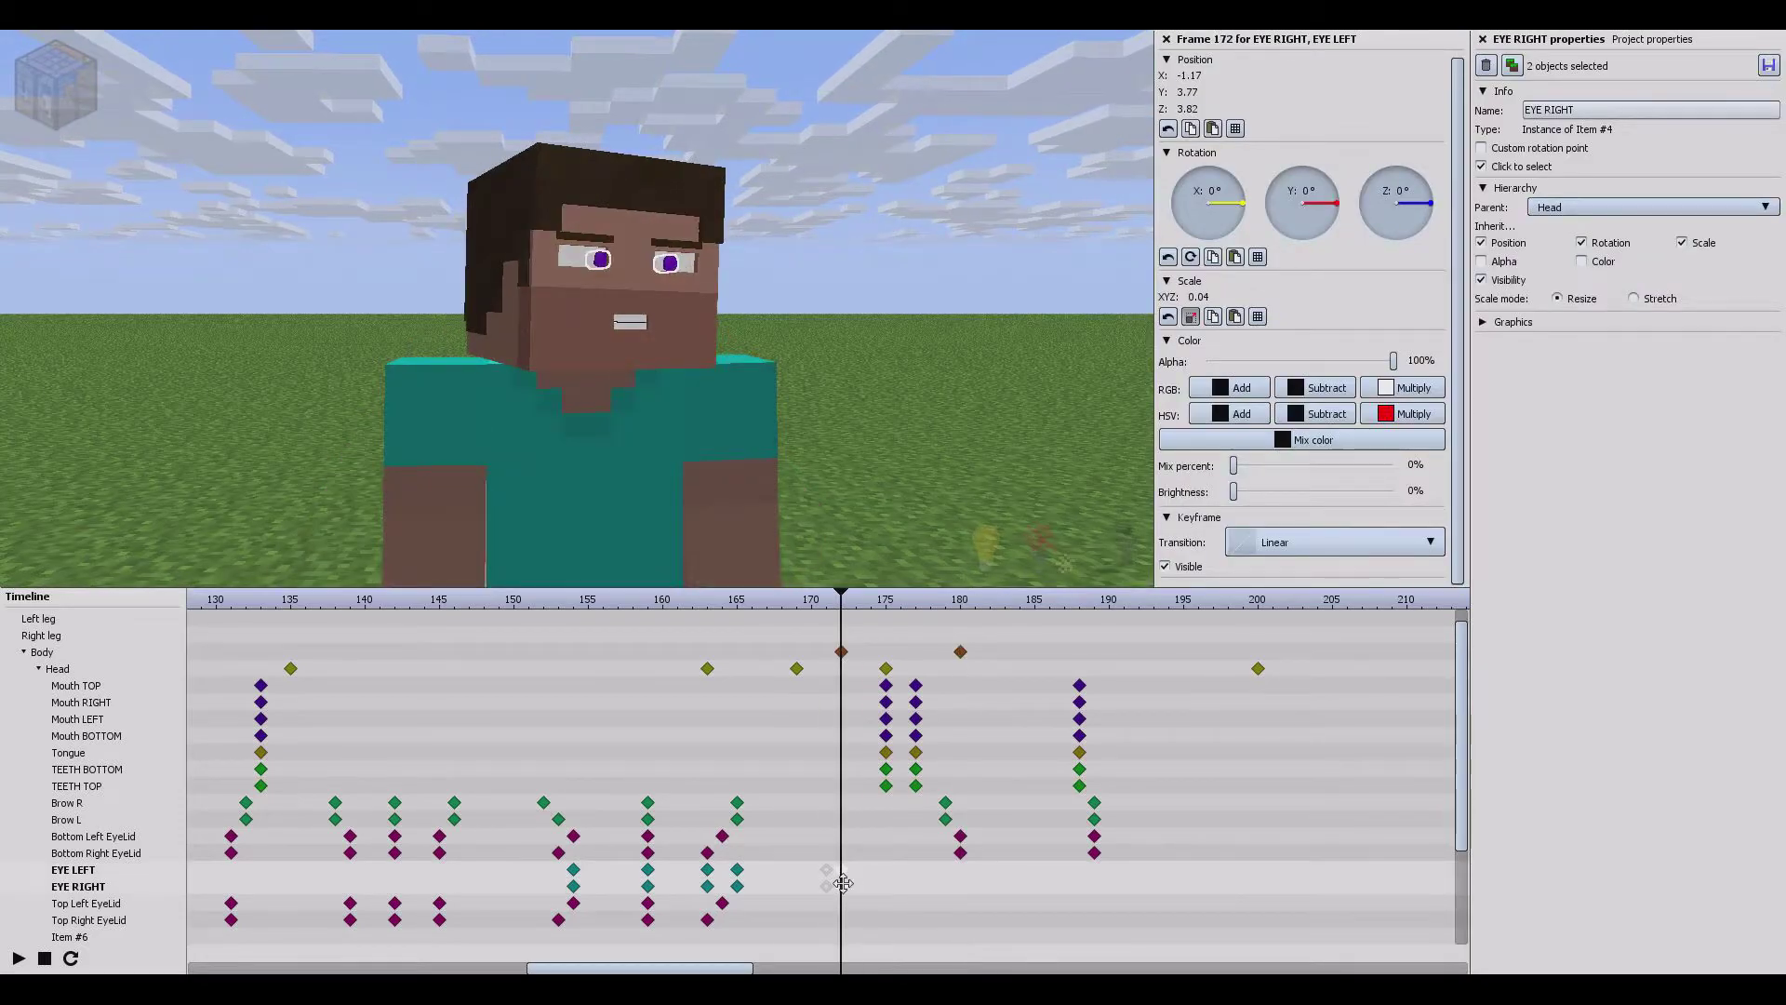
# Step: Add keyframes for the left and right eyes at frame 180 and select both
pyautogui.click(973, 873)
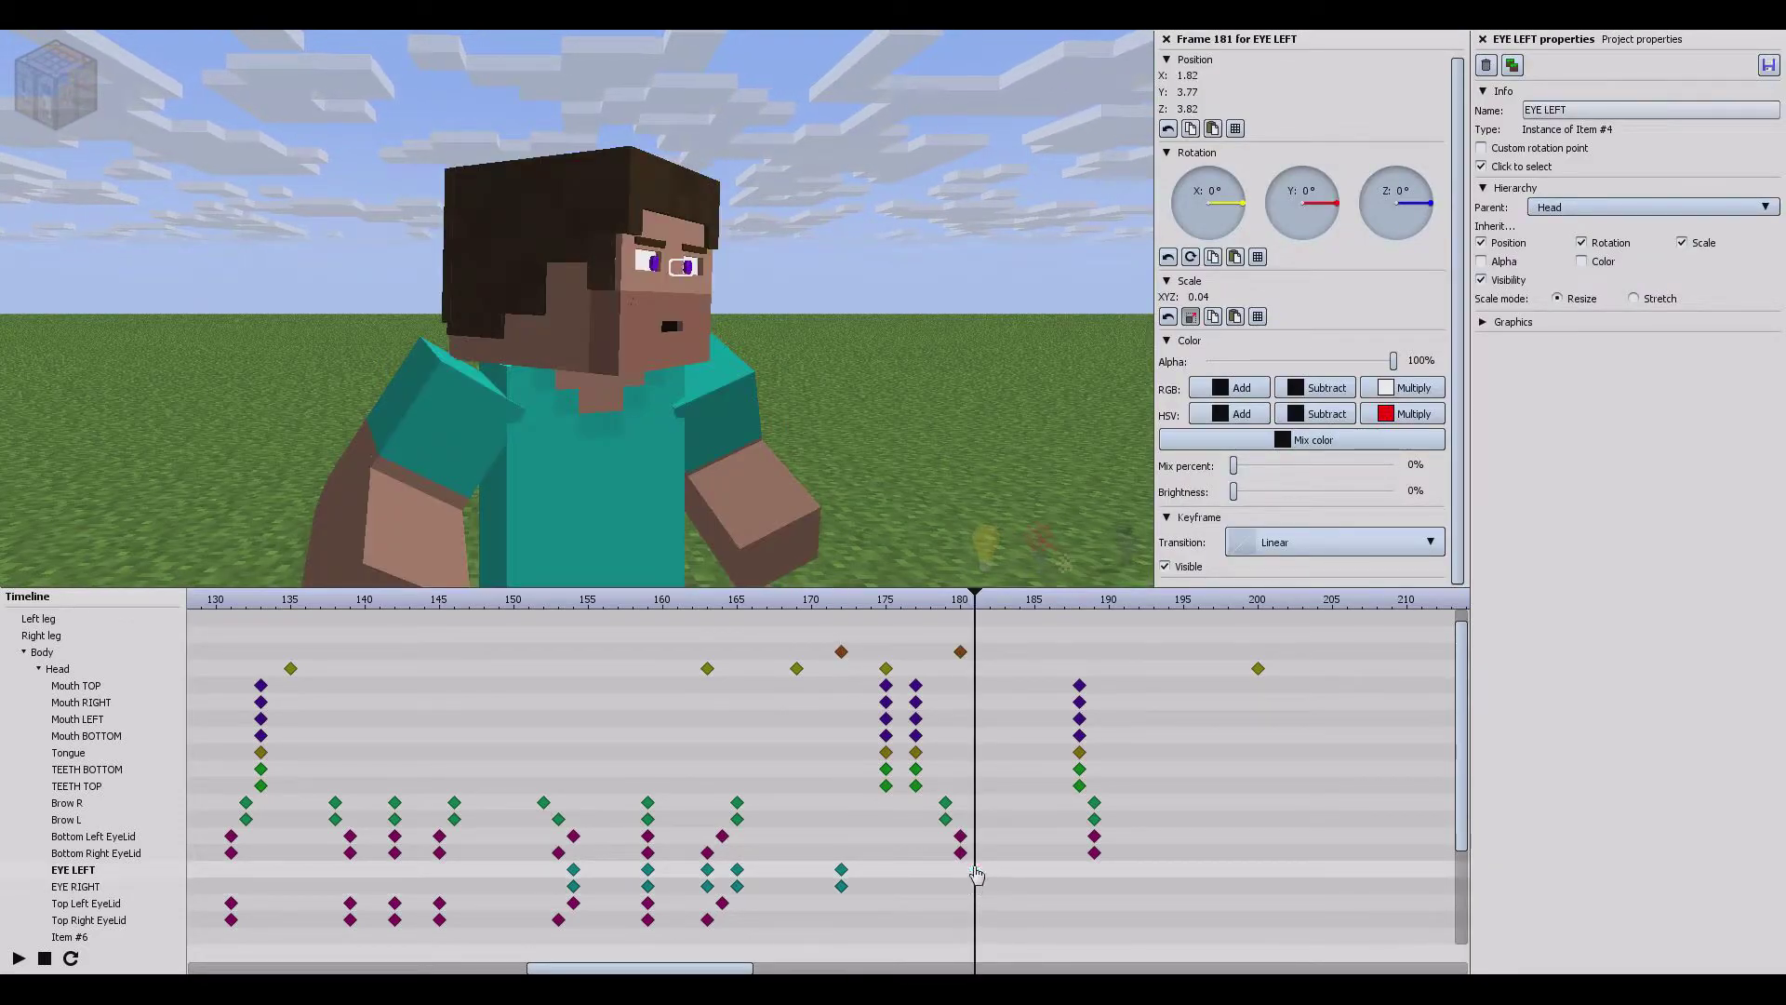
pyautogui.moveTo(976, 875); pyautogui.dragTo(963, 876)
pyautogui.click(968, 888)
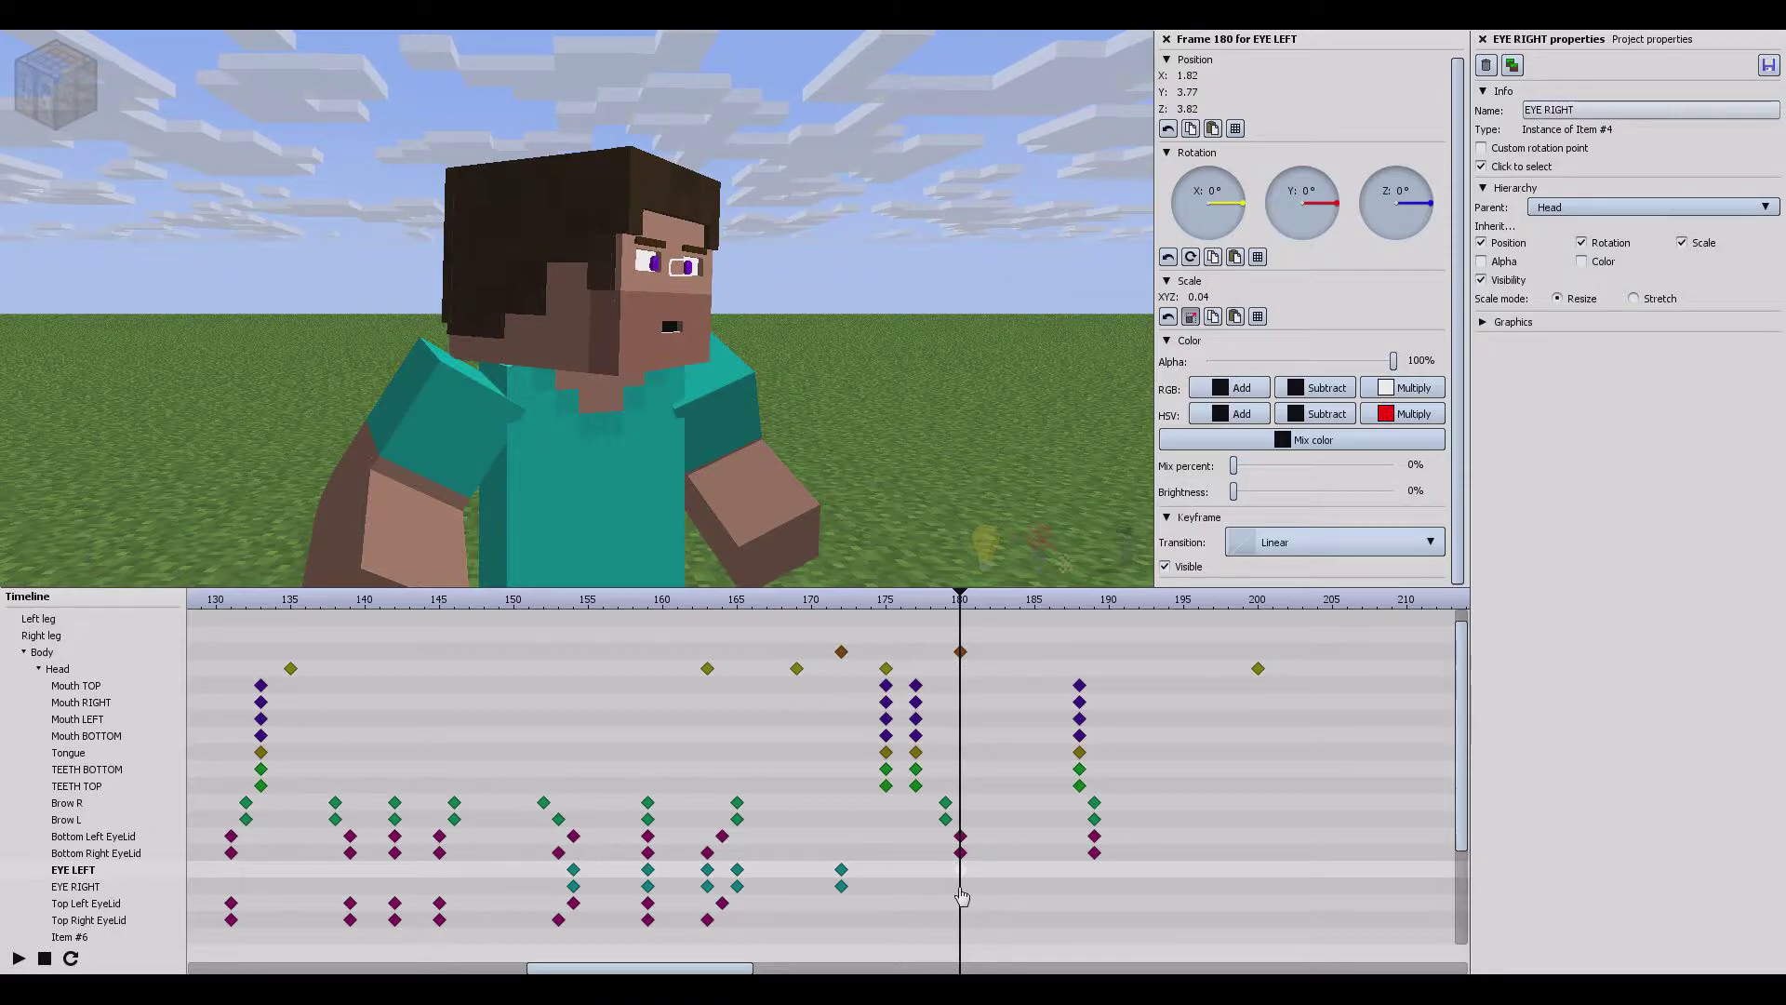
pyautogui.moveTo(977, 898); pyautogui.dragTo(930, 856)
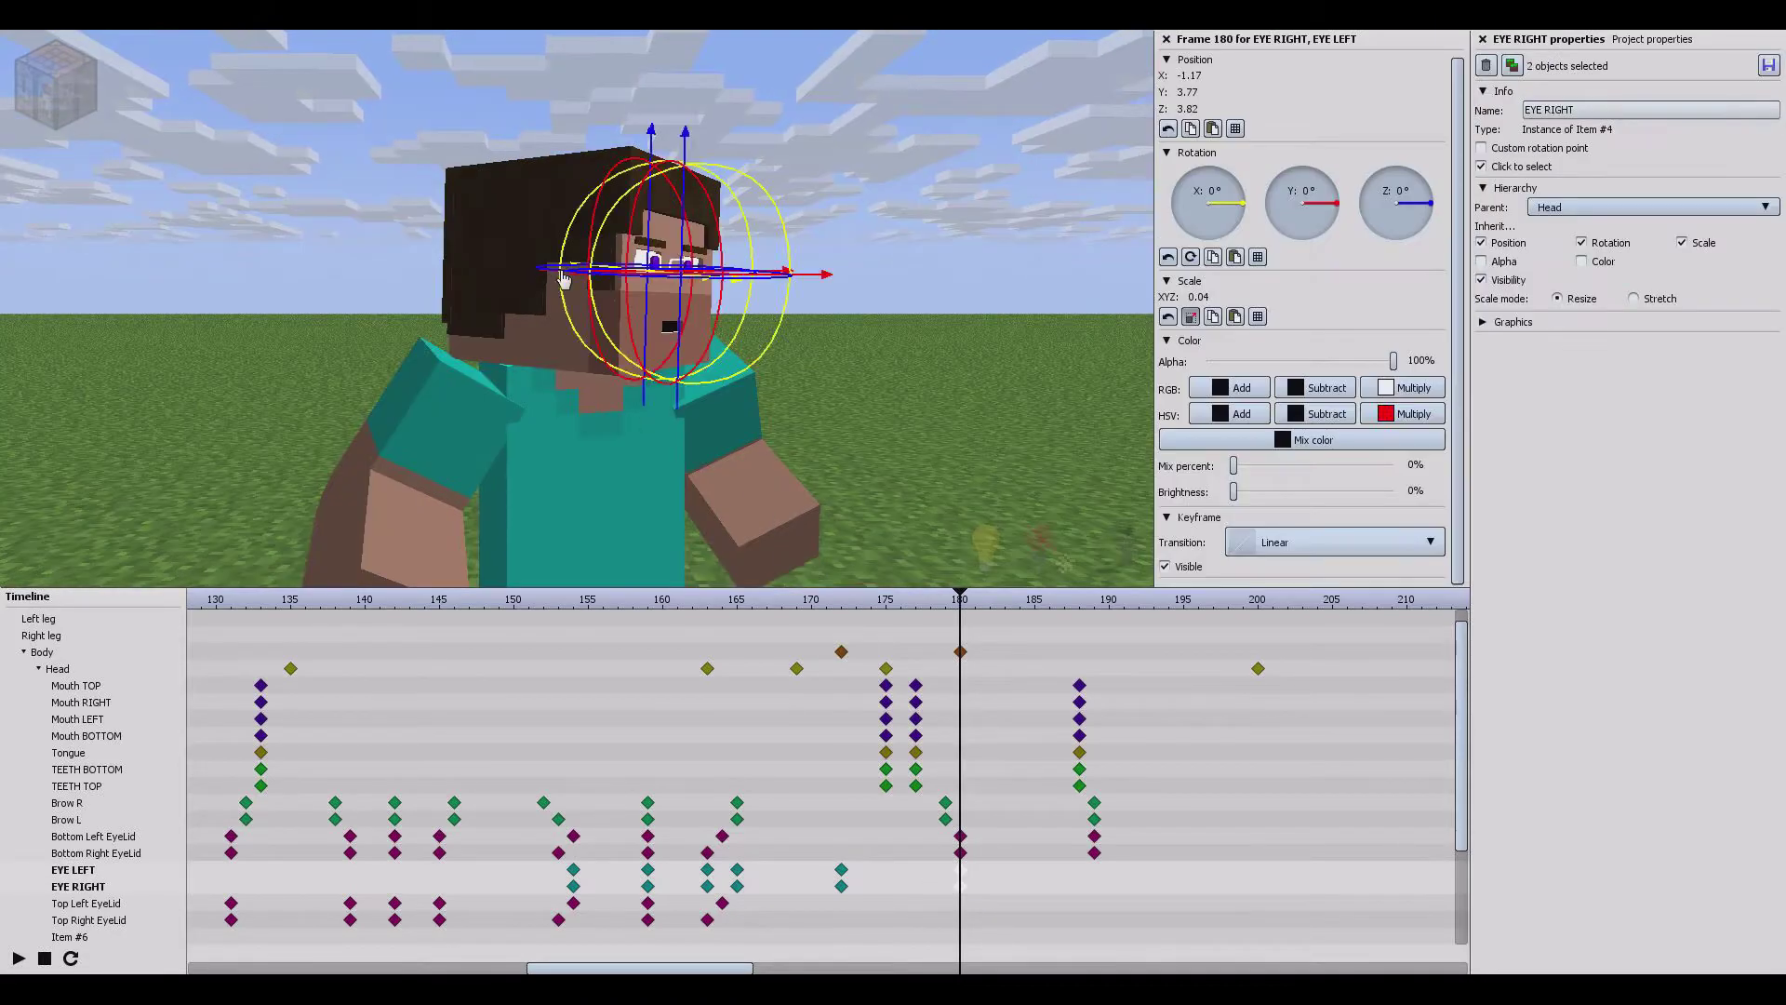
# Step: Shift both eyes slightly sideways within the eye whites at the frame 180 keyframes, checking them close up
pyautogui.moveTo(807, 460); pyautogui.dragTo(1088, 348, button='right')
pyautogui.press('w')
pyautogui.moveTo(576, 308)
pyautogui.mouseDown(button='right')
pyautogui.moveTo(744, 316)
pyautogui.moveTo(568, 326)
pyautogui.mouseUp(button='right')
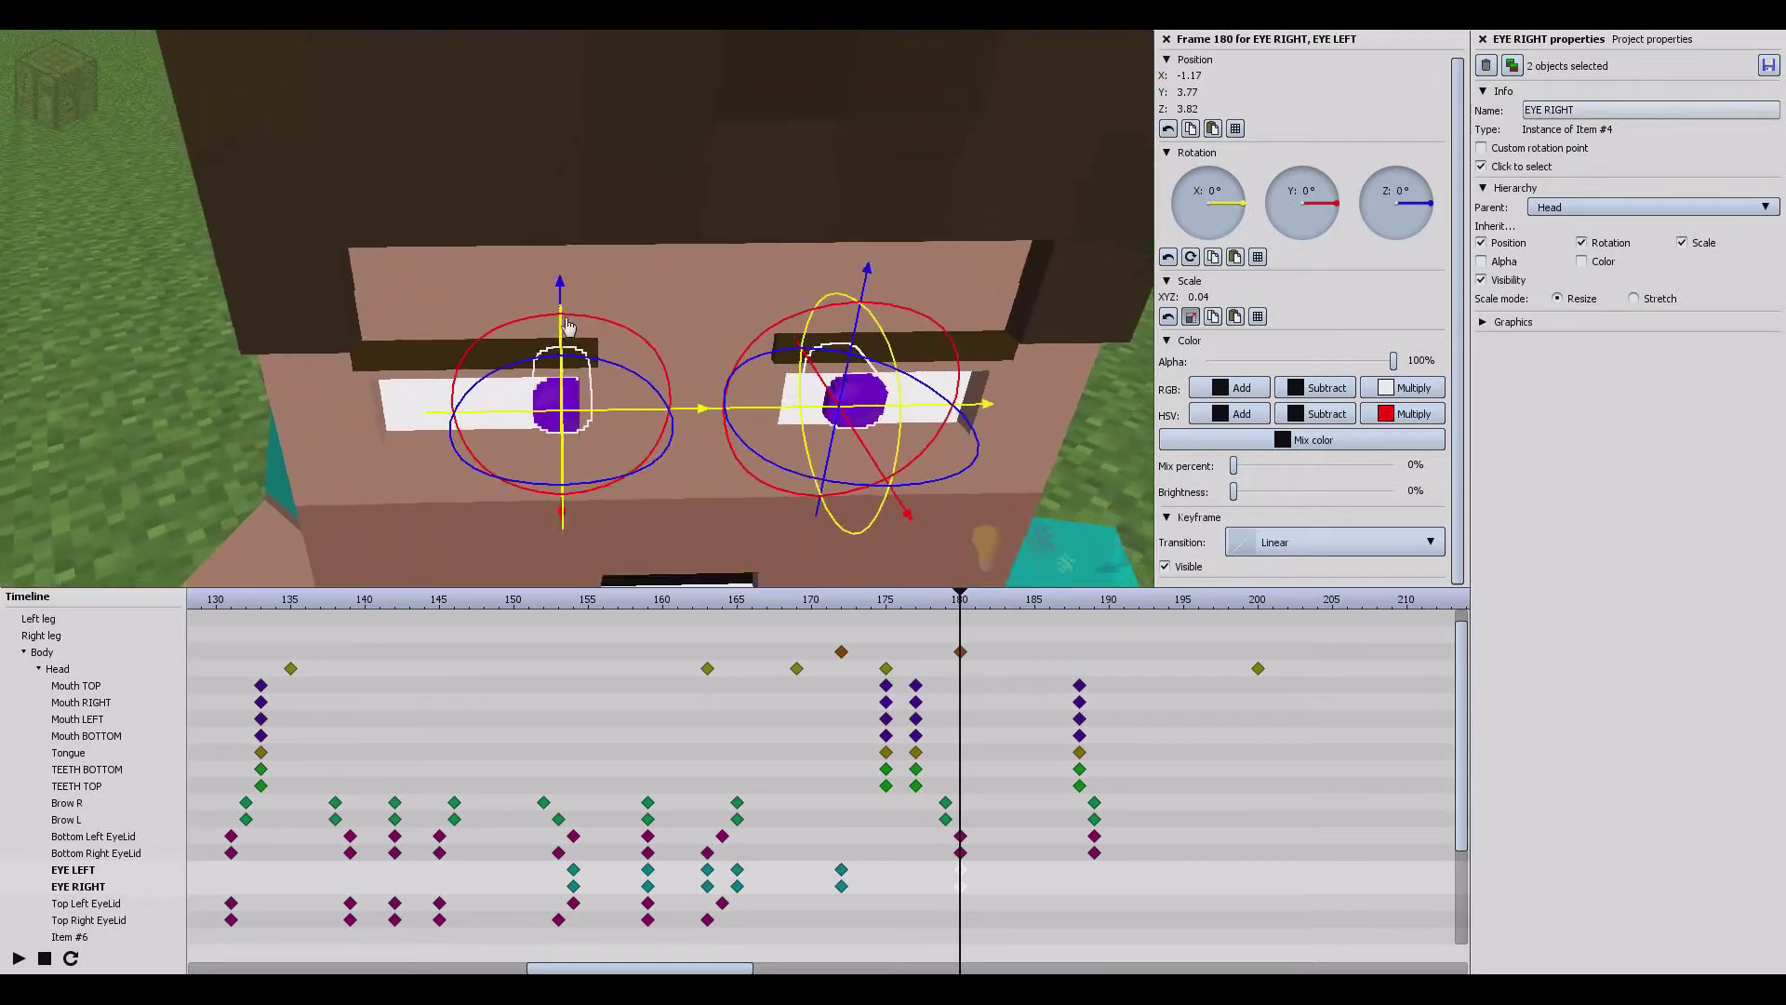
pyautogui.moveTo(605, 418); pyautogui.dragTo(582, 415)
pyautogui.press('s')
pyautogui.moveTo(1091, 455); pyautogui.dragTo(596, 325, button='right')
pyautogui.press('d')
pyautogui.press('w')
# Step: Deselect the eyes and scrub between frames 164 and 169 to review the start of the head turn
pyautogui.moveTo(929, 589); pyautogui.dragTo(722, 614)
pyautogui.moveTo(969, 438); pyautogui.dragTo(856, 401, button='right')
pyautogui.press('a')
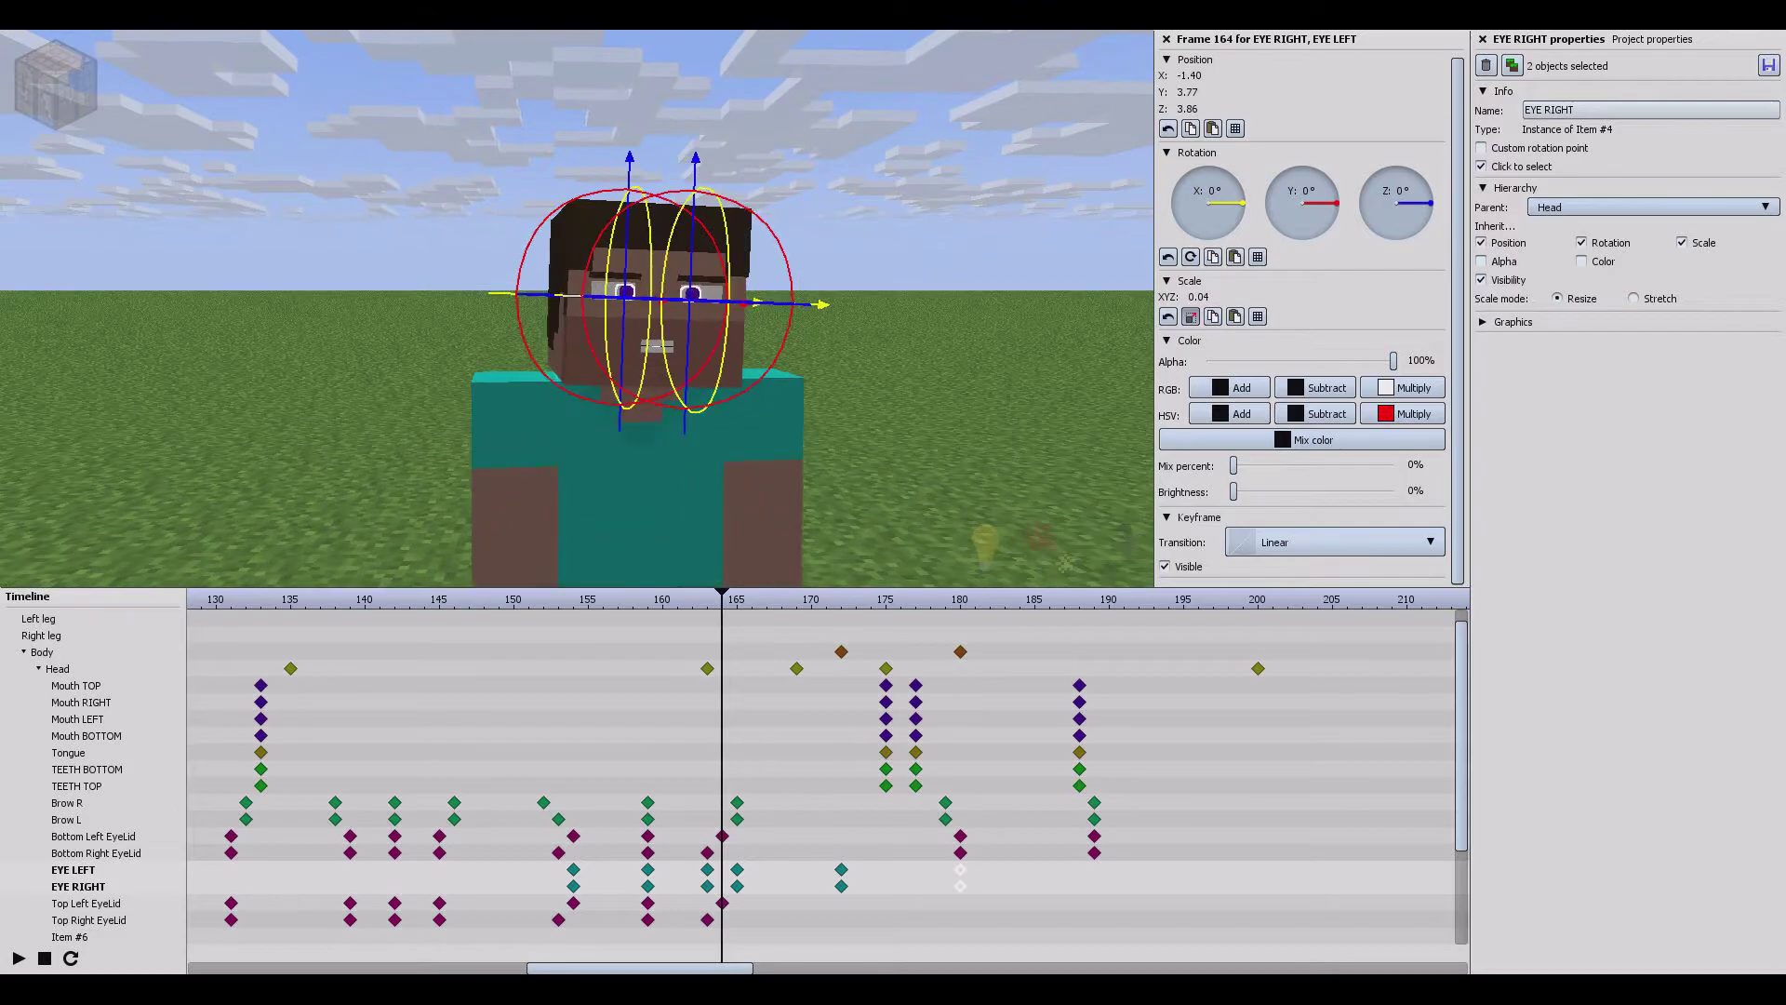
pyautogui.click(947, 190)
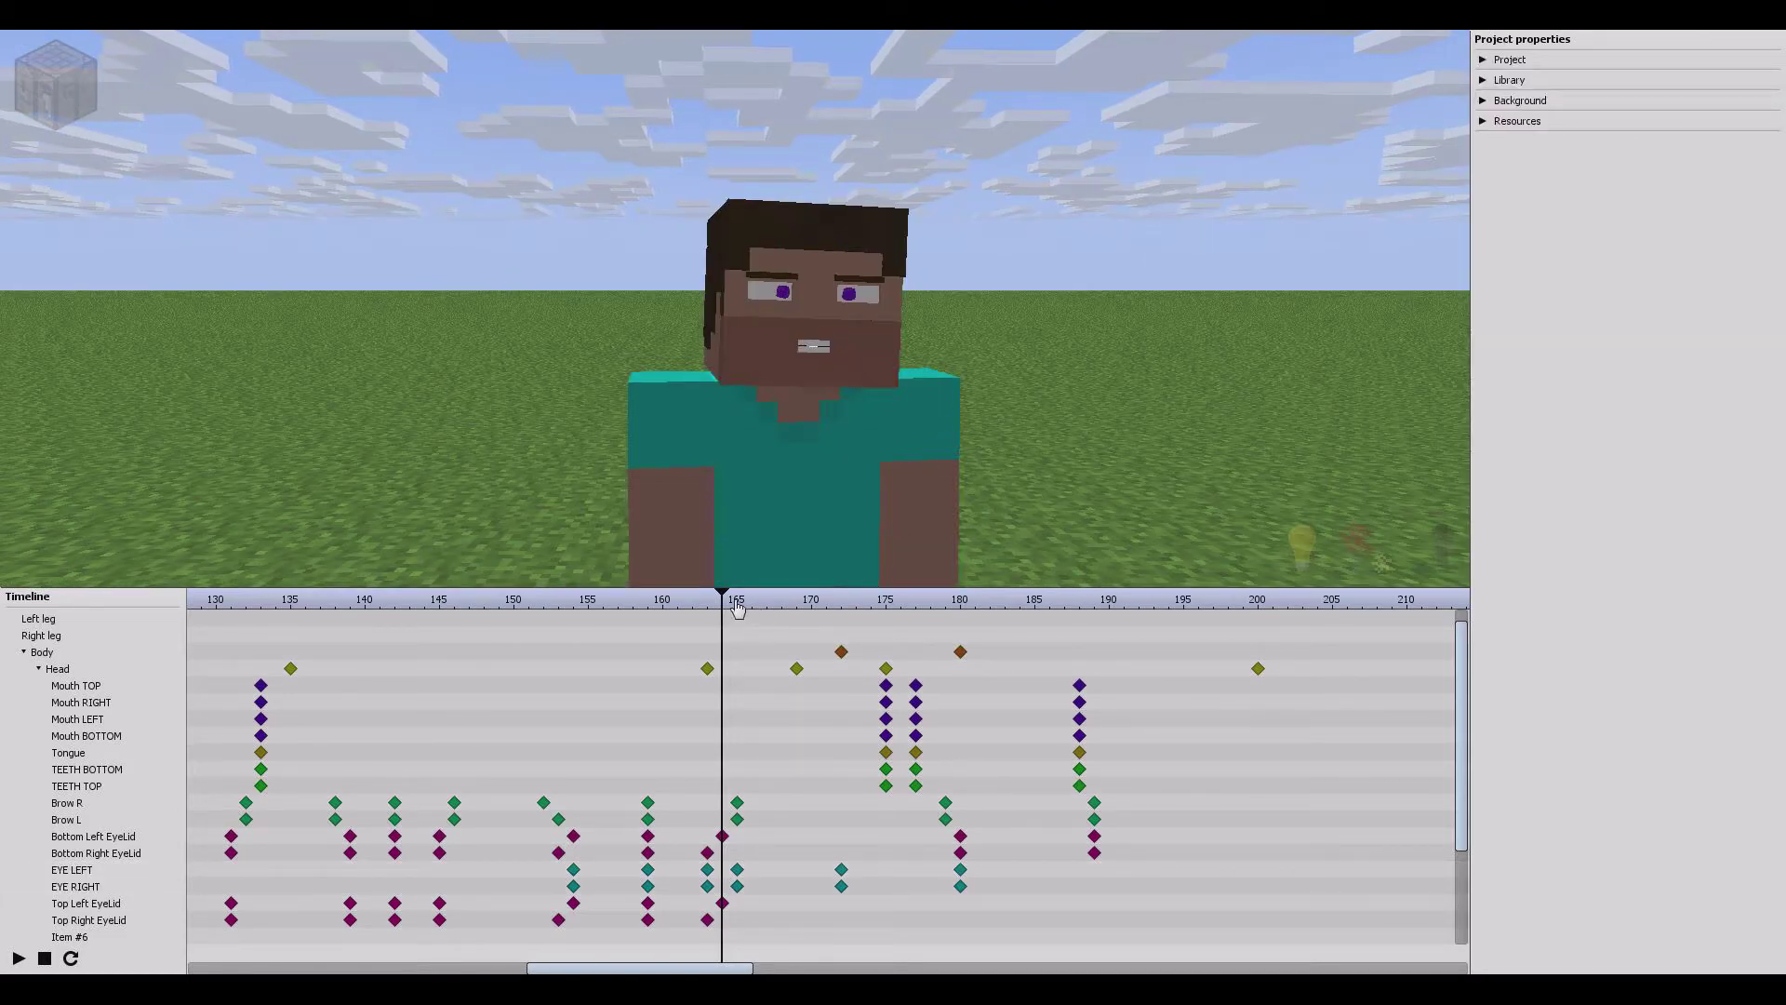
pyautogui.moveTo(738, 607)
pyautogui.mouseDown()
pyautogui.moveTo(702, 606)
pyautogui.moveTo(940, 609)
pyautogui.moveTo(740, 607)
pyautogui.mouseUp()
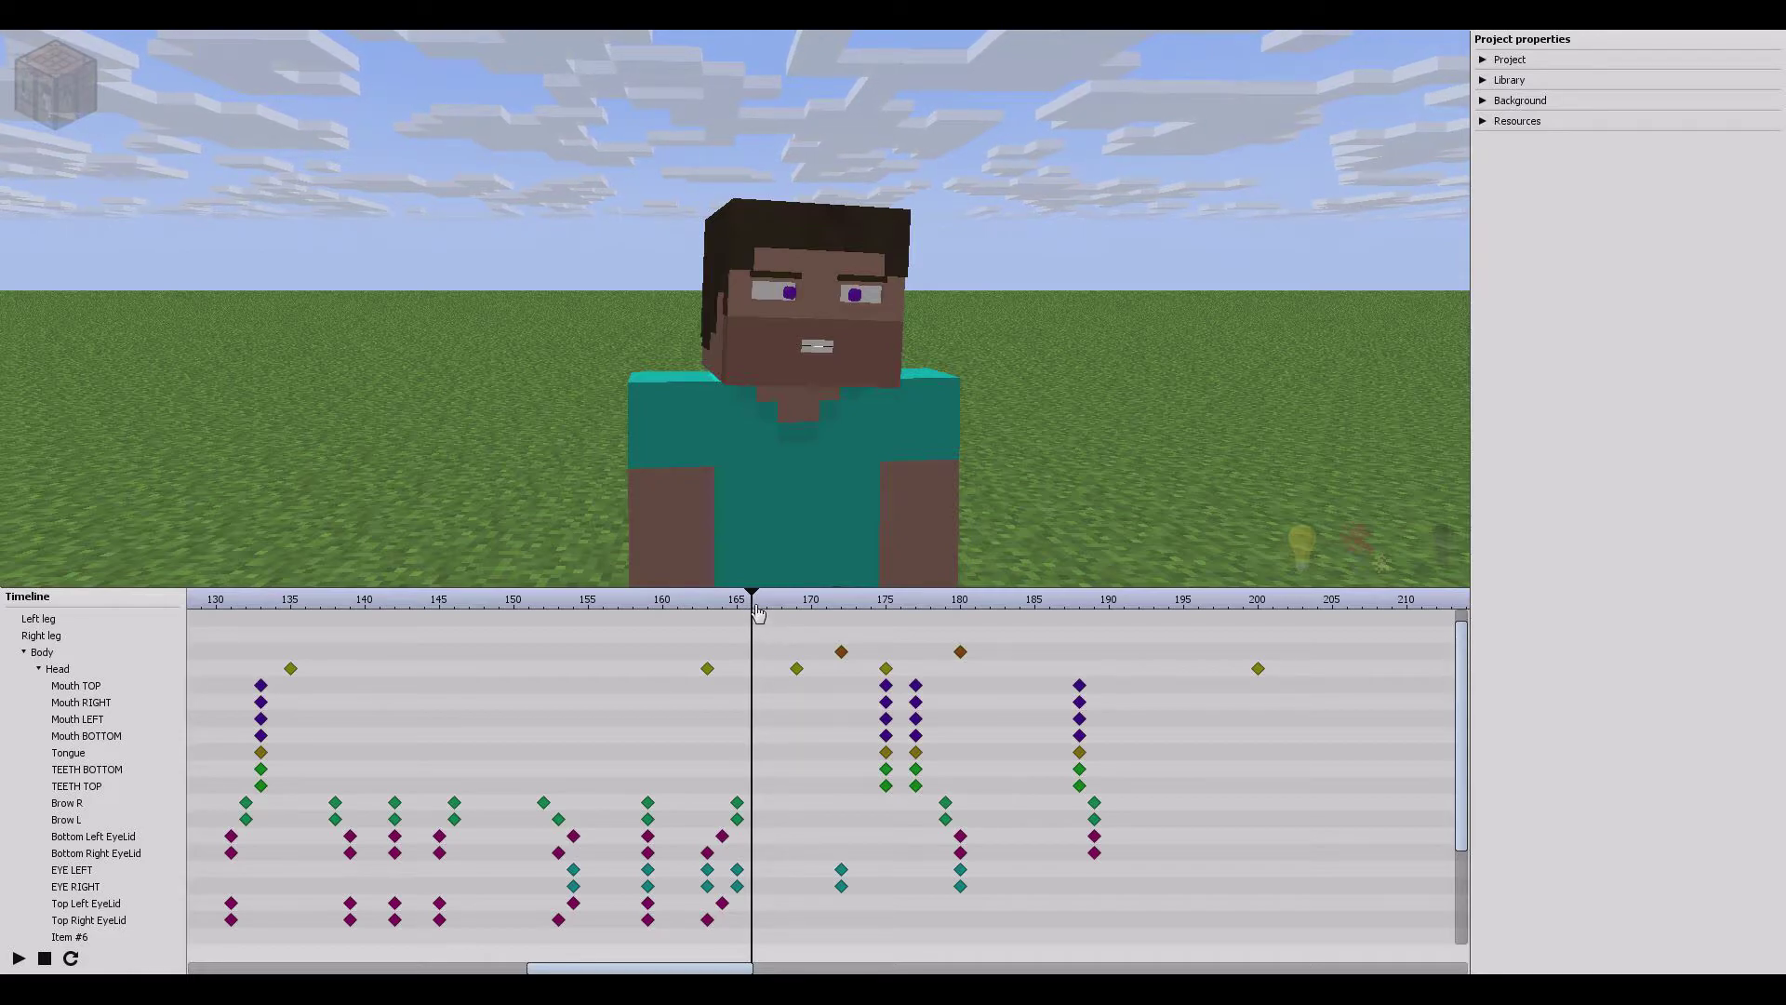
pyautogui.moveTo(758, 611)
pyautogui.mouseDown()
pyautogui.moveTo(710, 611)
pyautogui.moveTo(733, 614)
pyautogui.mouseUp()
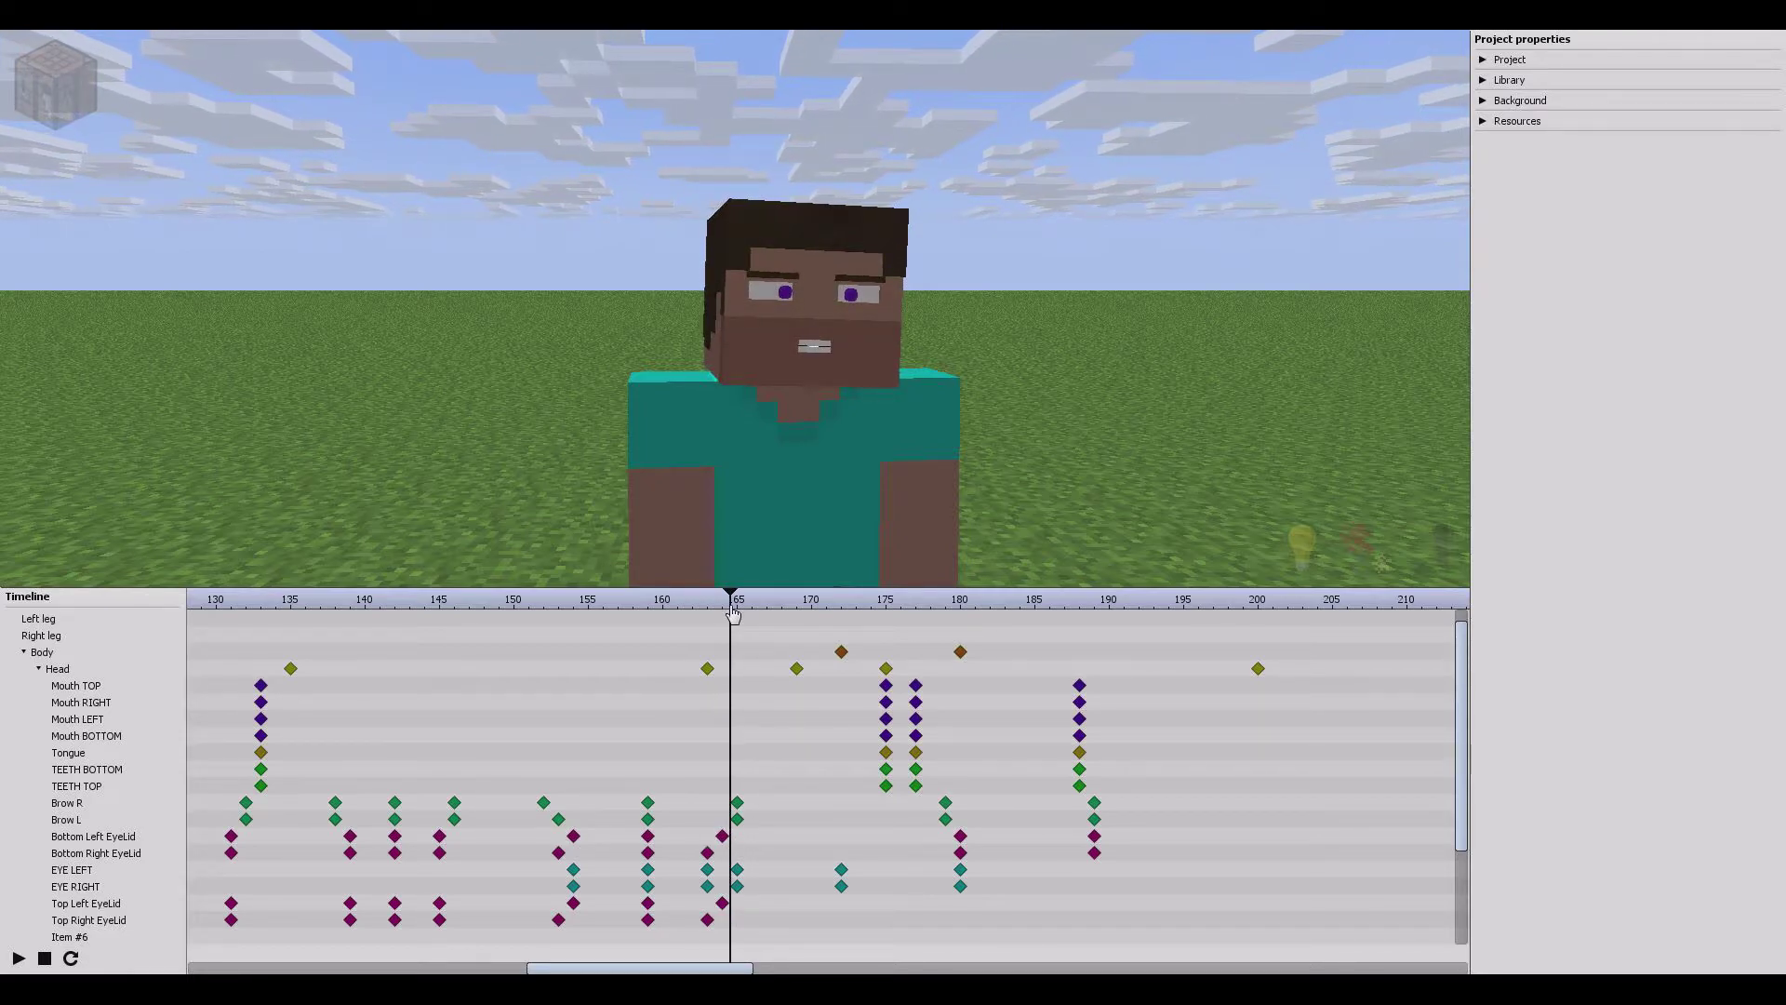
pyautogui.moveTo(734, 613); pyautogui.dragTo(797, 627)
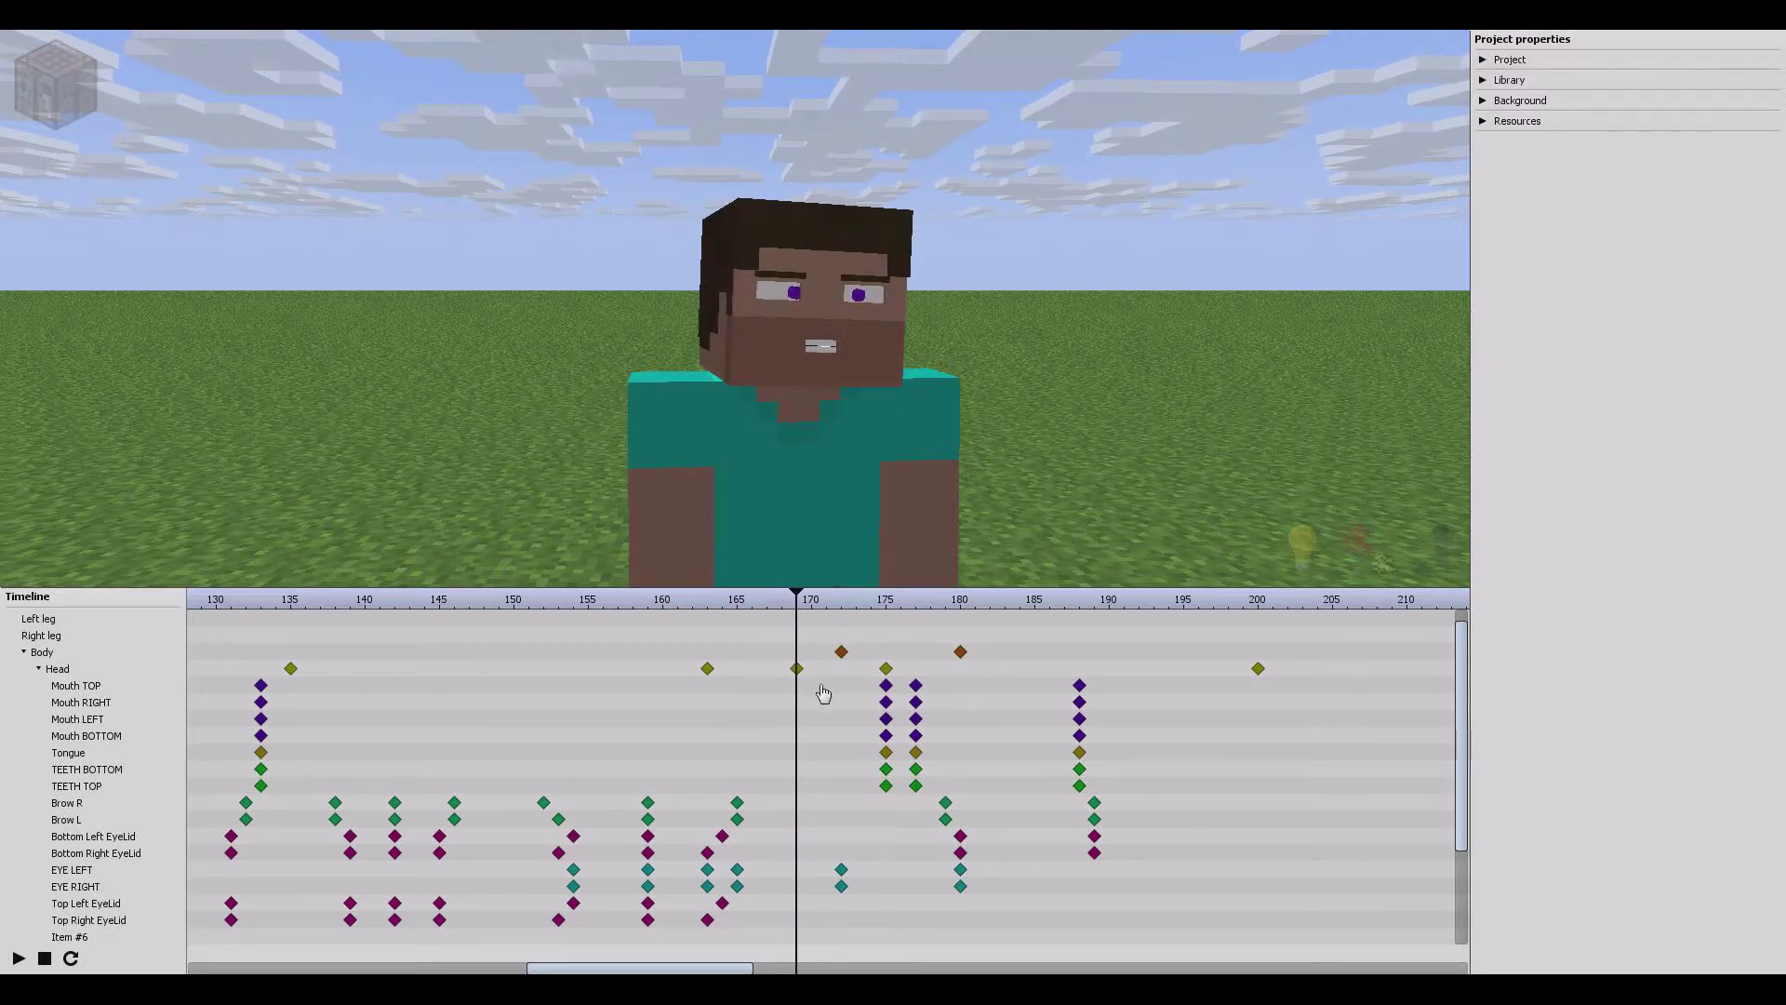
# Step: Move the body's two keyframes one frame earlier, to frames 171 and 179, and play back the turn from frame 156
pyautogui.moveTo(994, 647); pyautogui.dragTo(949, 659)
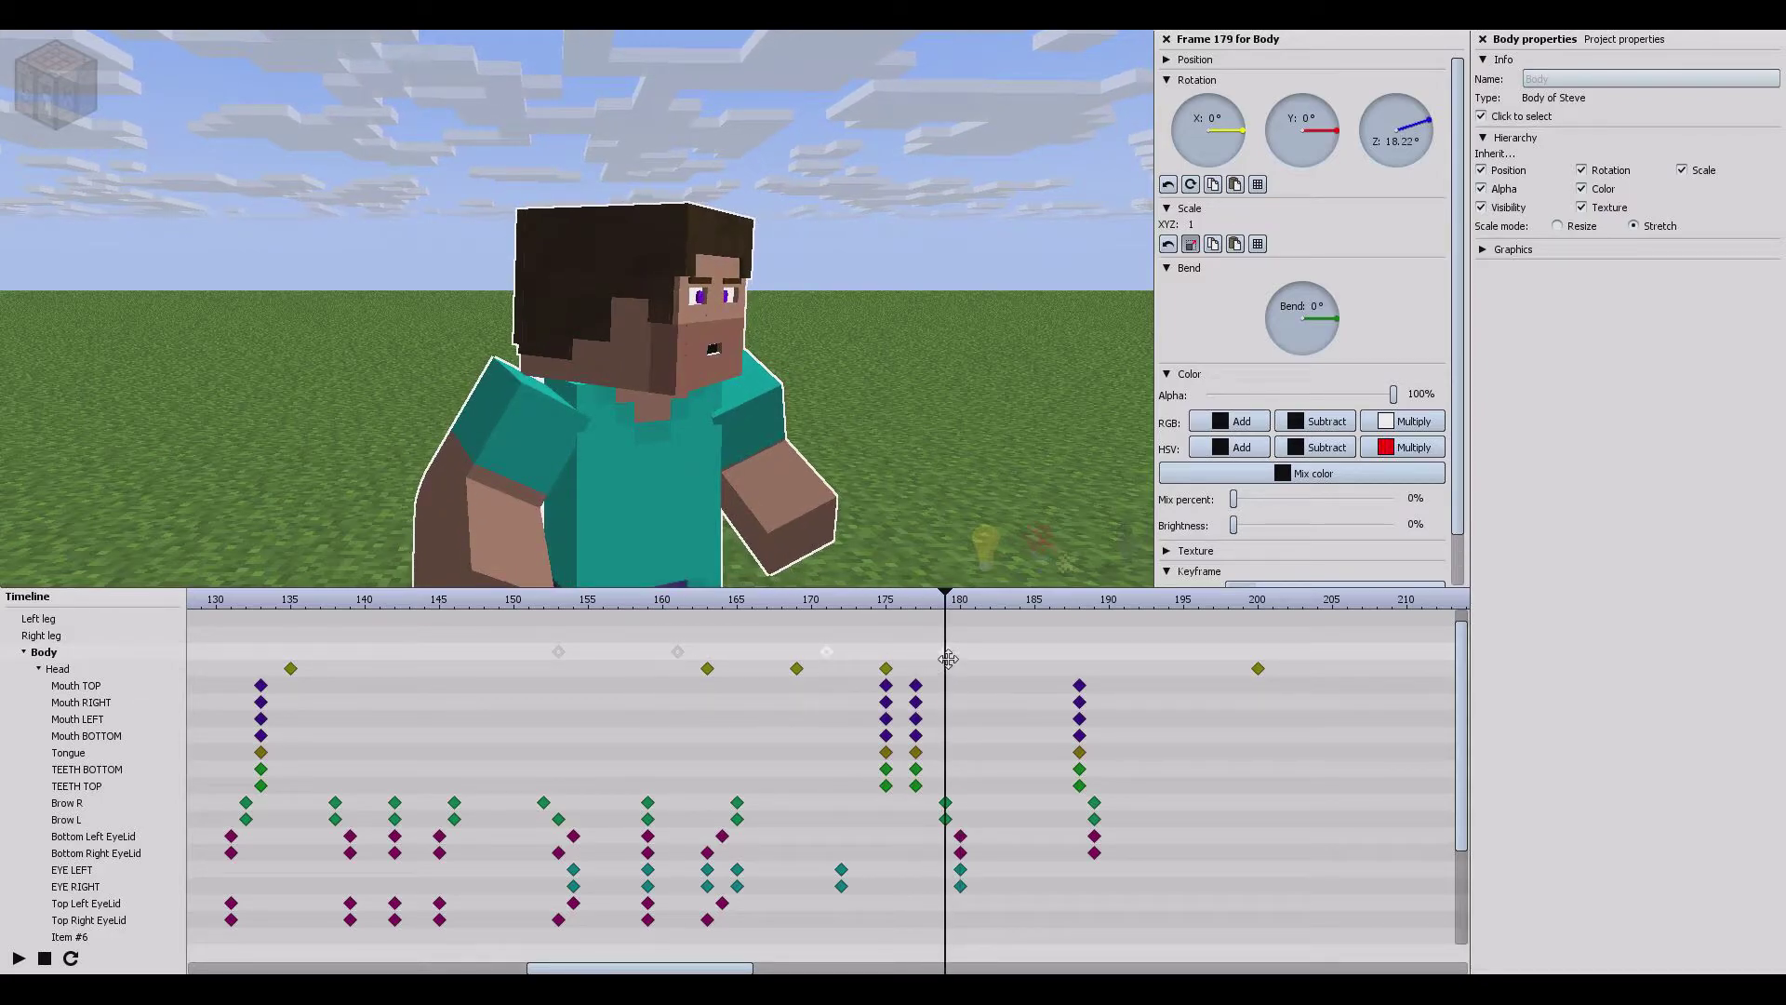
pyautogui.moveTo(652, 480)
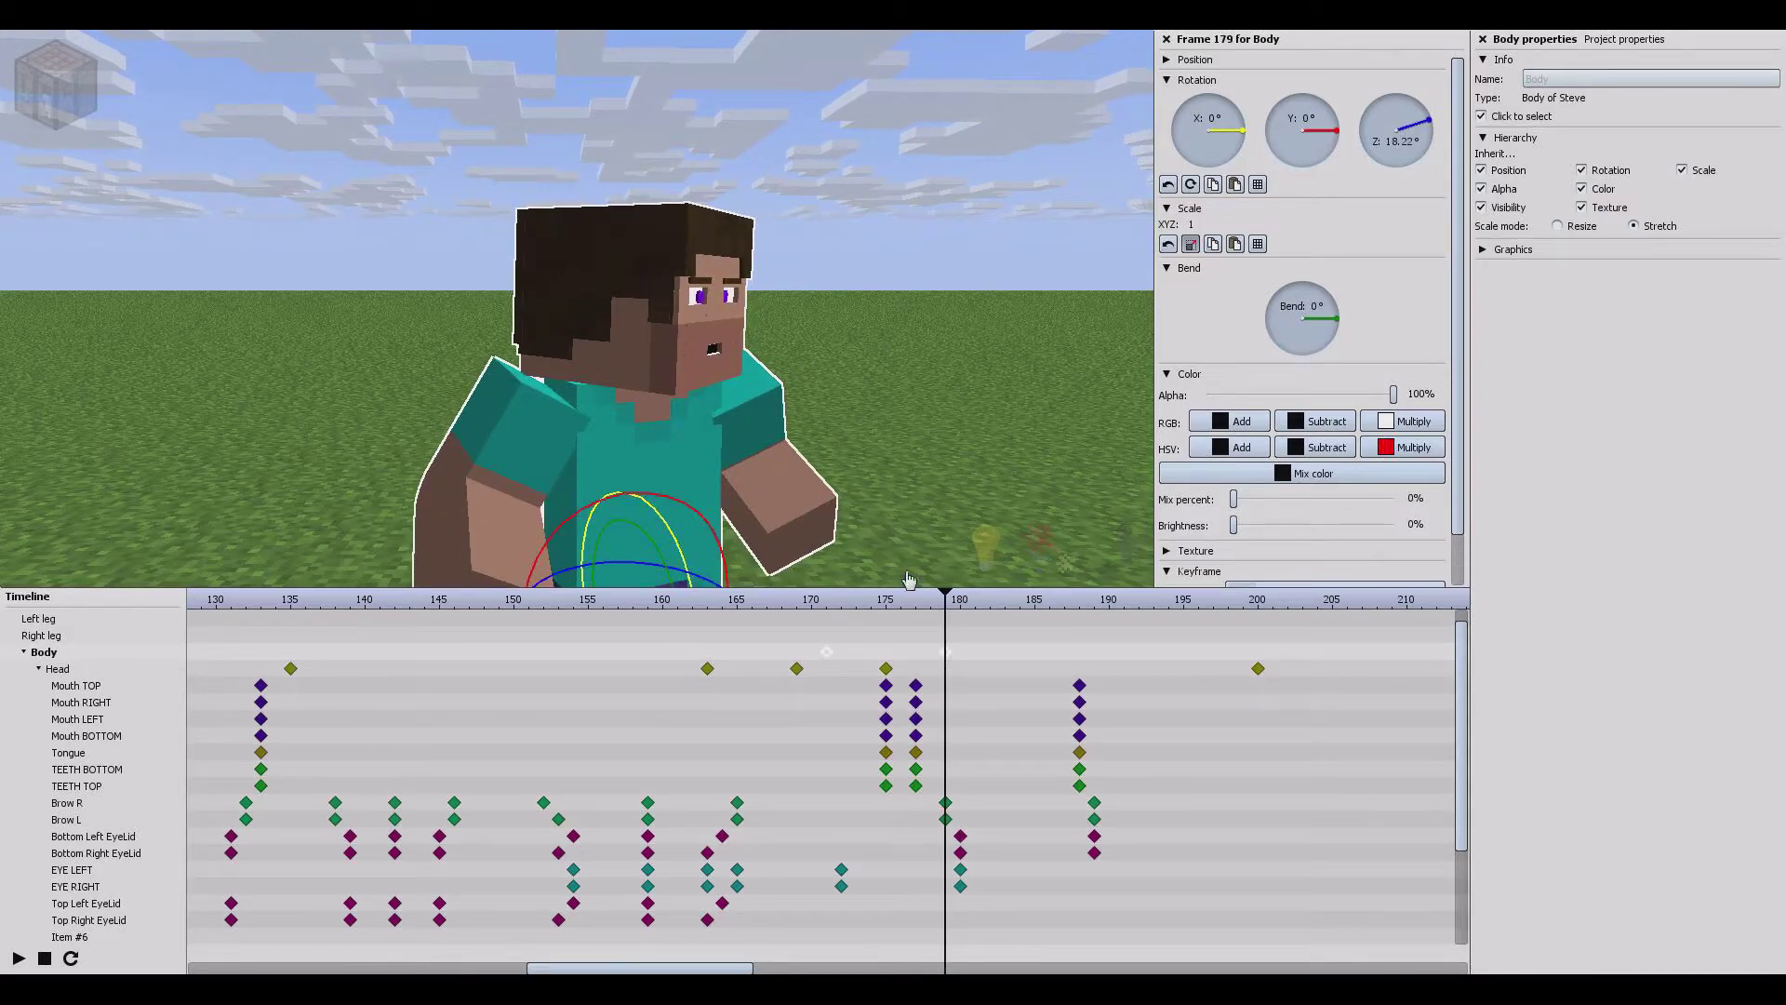
pyautogui.moveTo(945, 603); pyautogui.dragTo(603, 605)
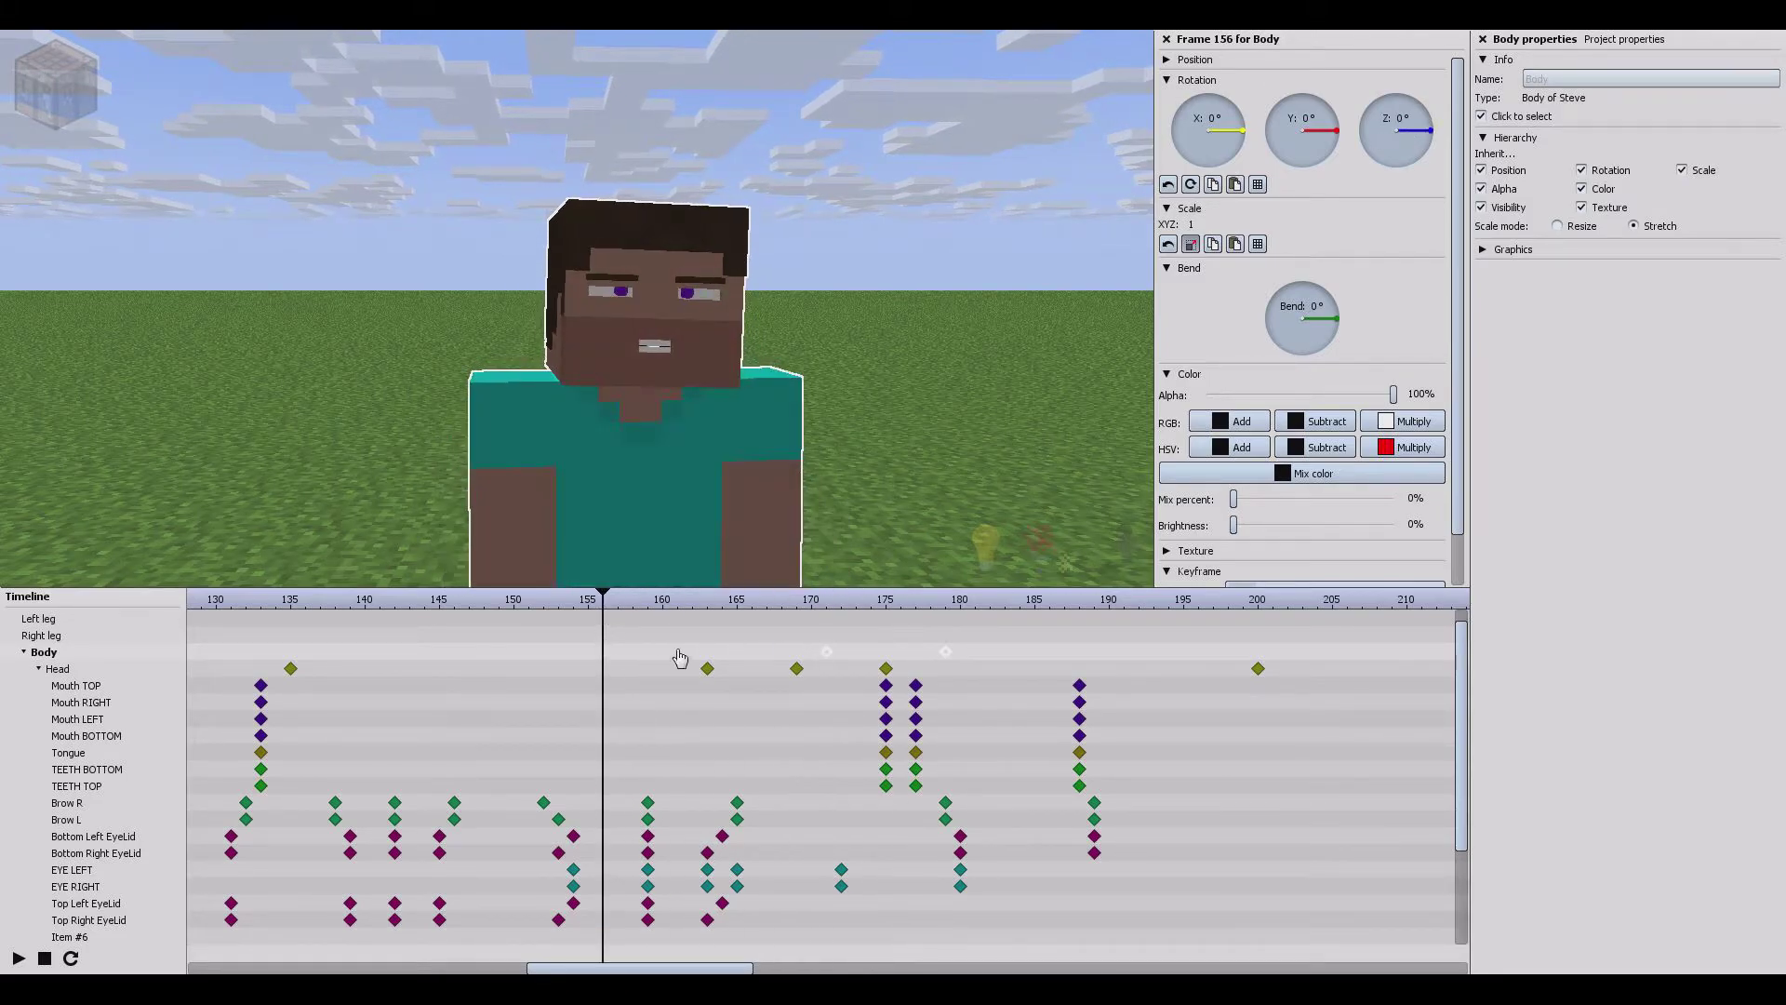
pyautogui.click(680, 657)
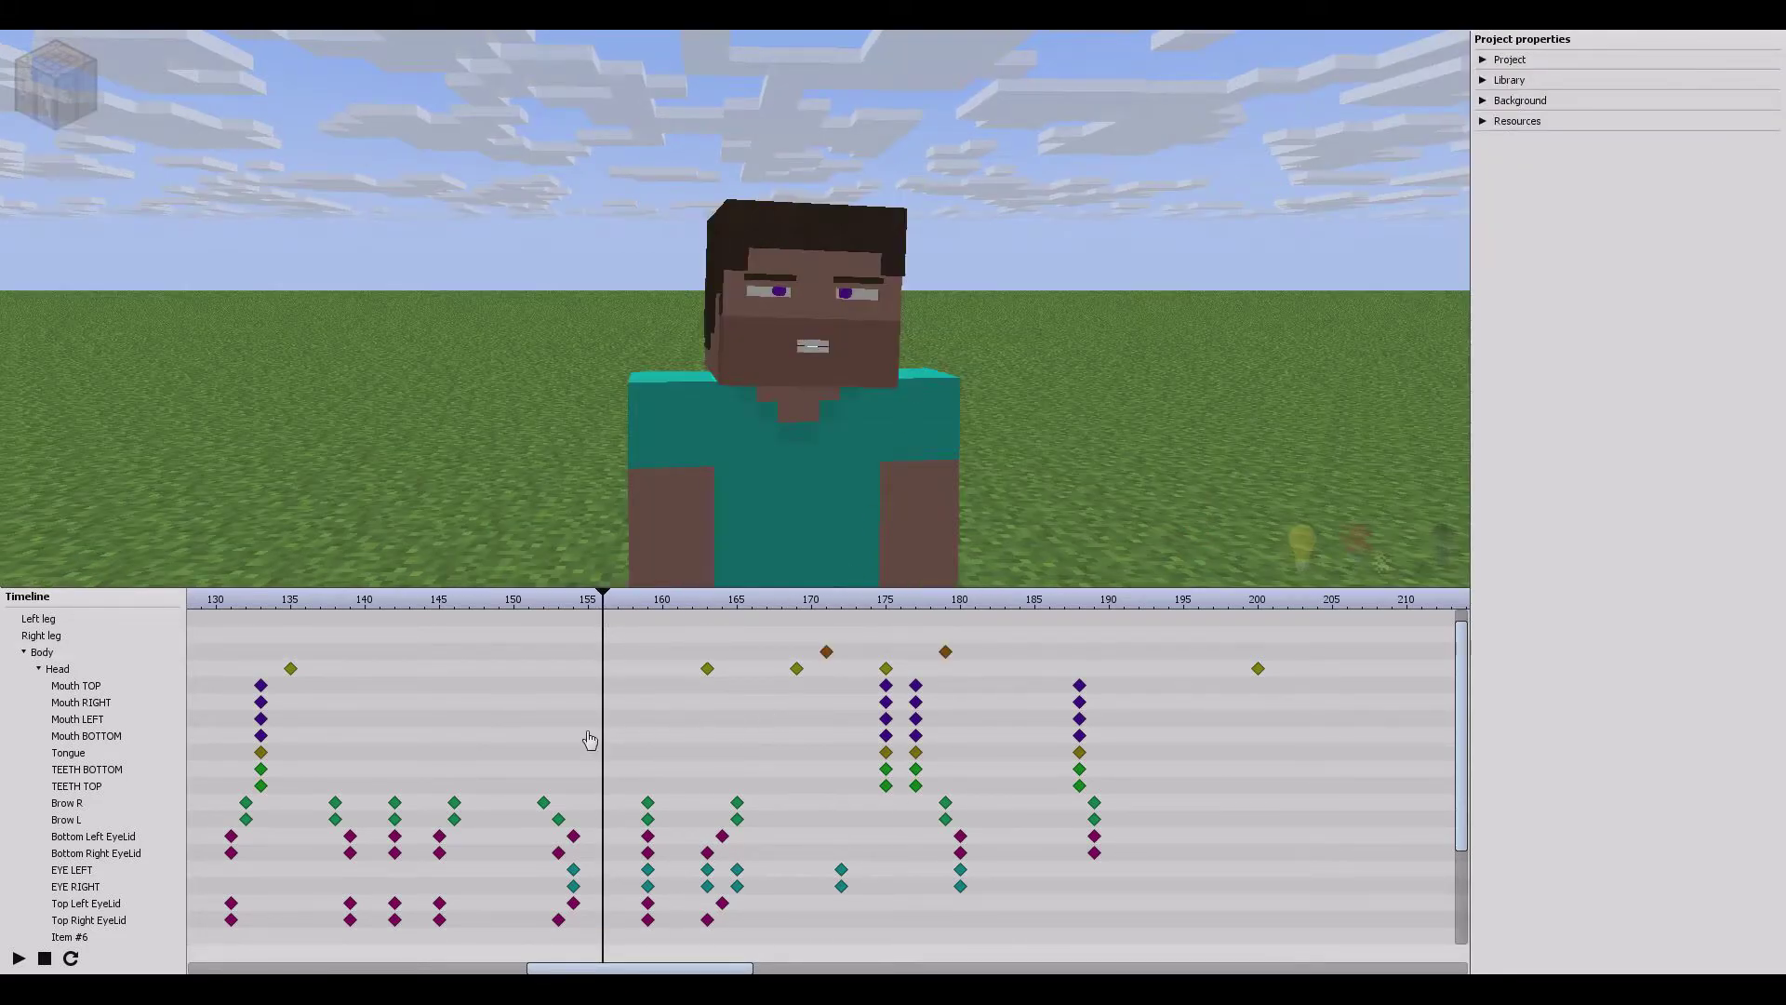
pyautogui.click(19, 958)
pyautogui.click(18, 959)
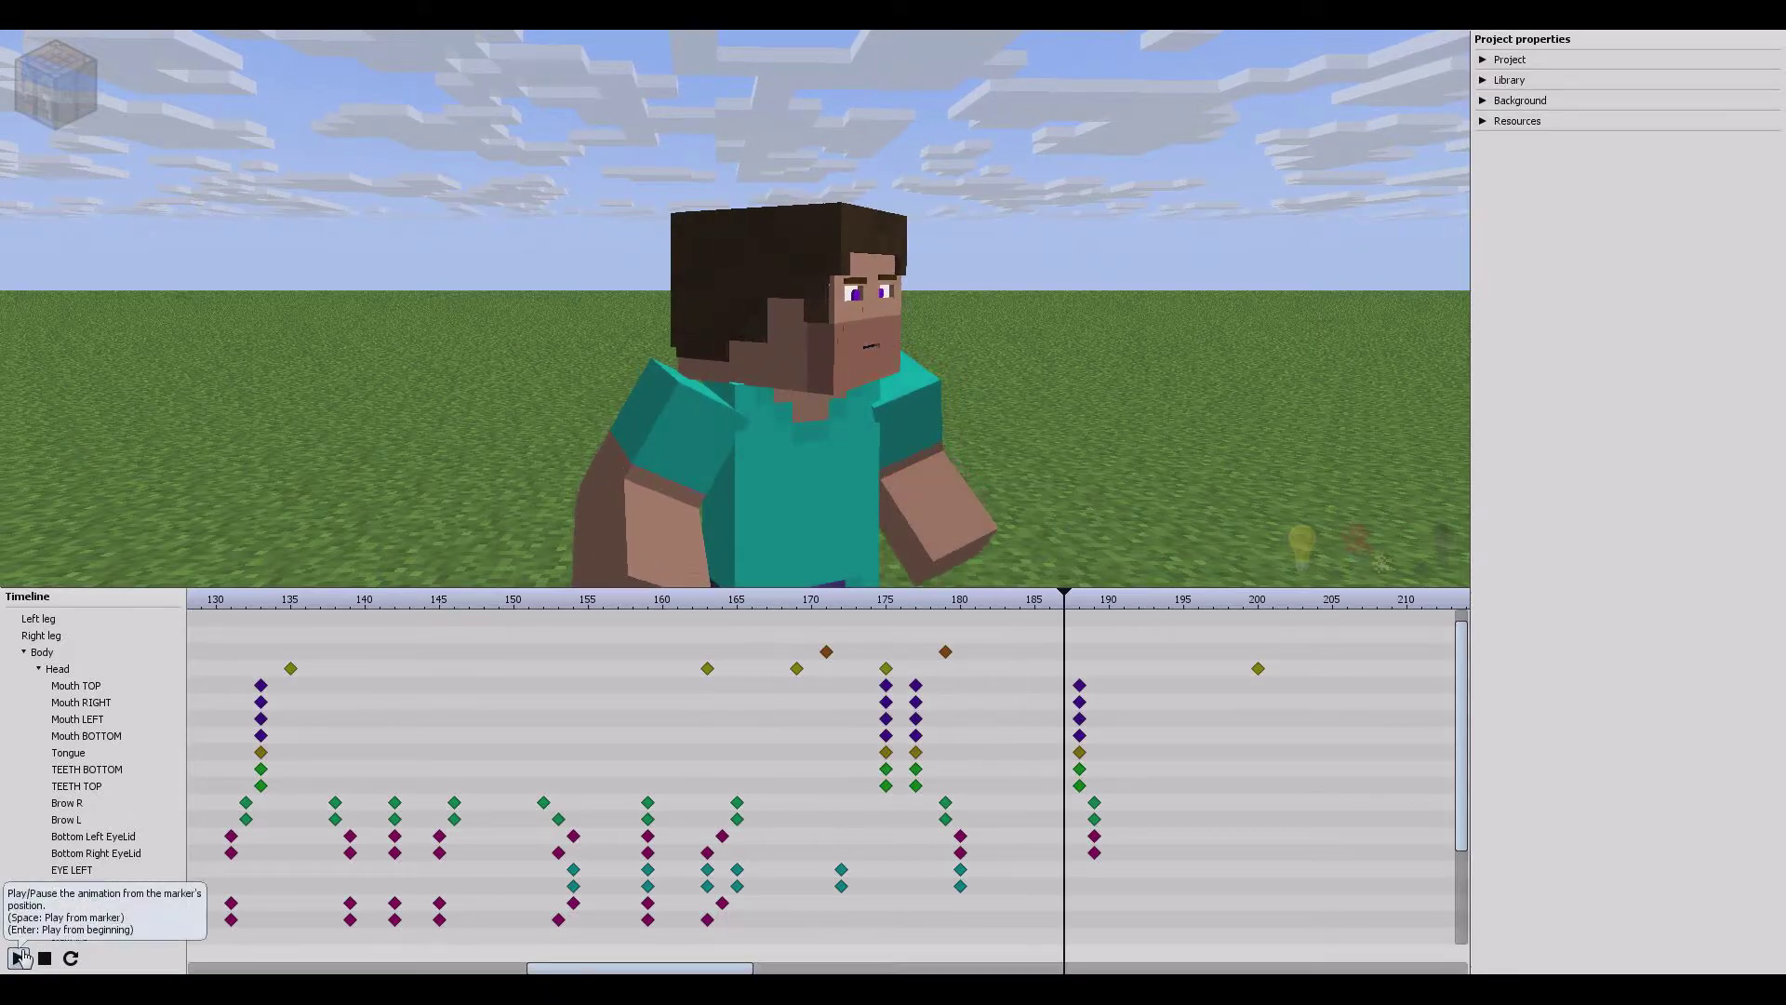
# Step: Move the body's second keyframe to frame 181 and replay the turn from frame 157
pyautogui.moveTo(919, 606); pyautogui.dragTo(737, 603)
pyautogui.click(935, 651)
pyautogui.moveTo(945, 653); pyautogui.dragTo(619, 603)
pyautogui.click(930, 338)
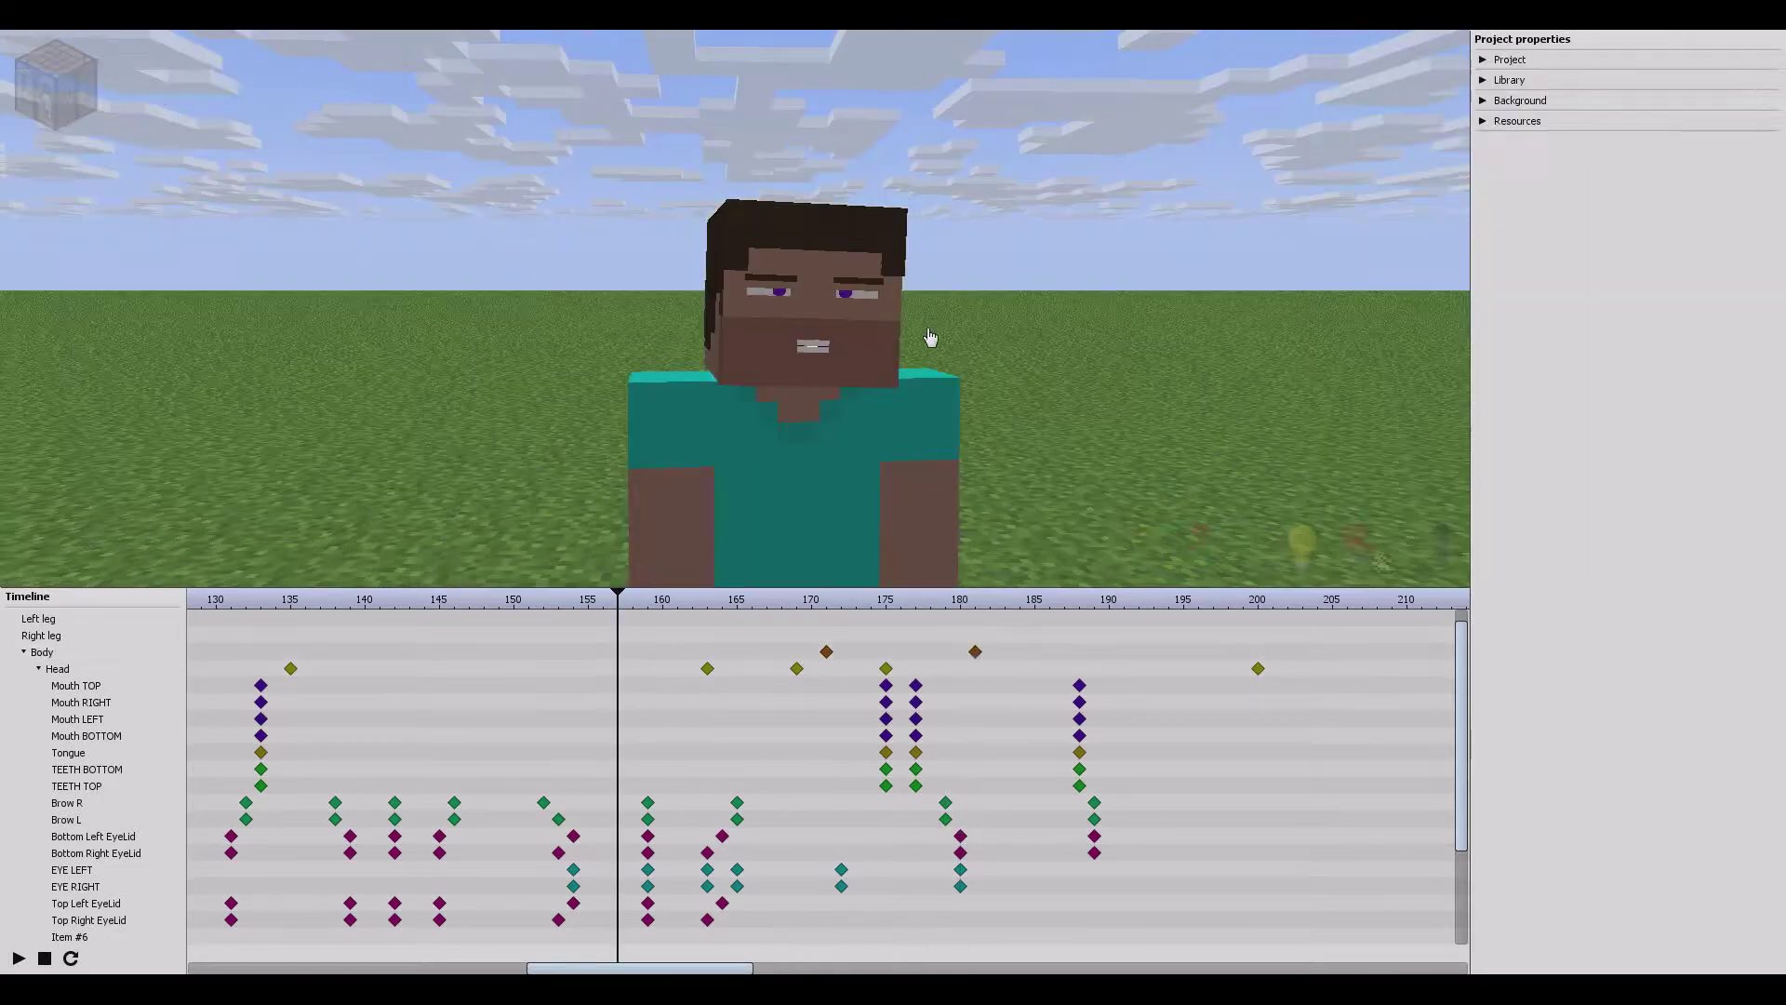
pyautogui.click(17, 958)
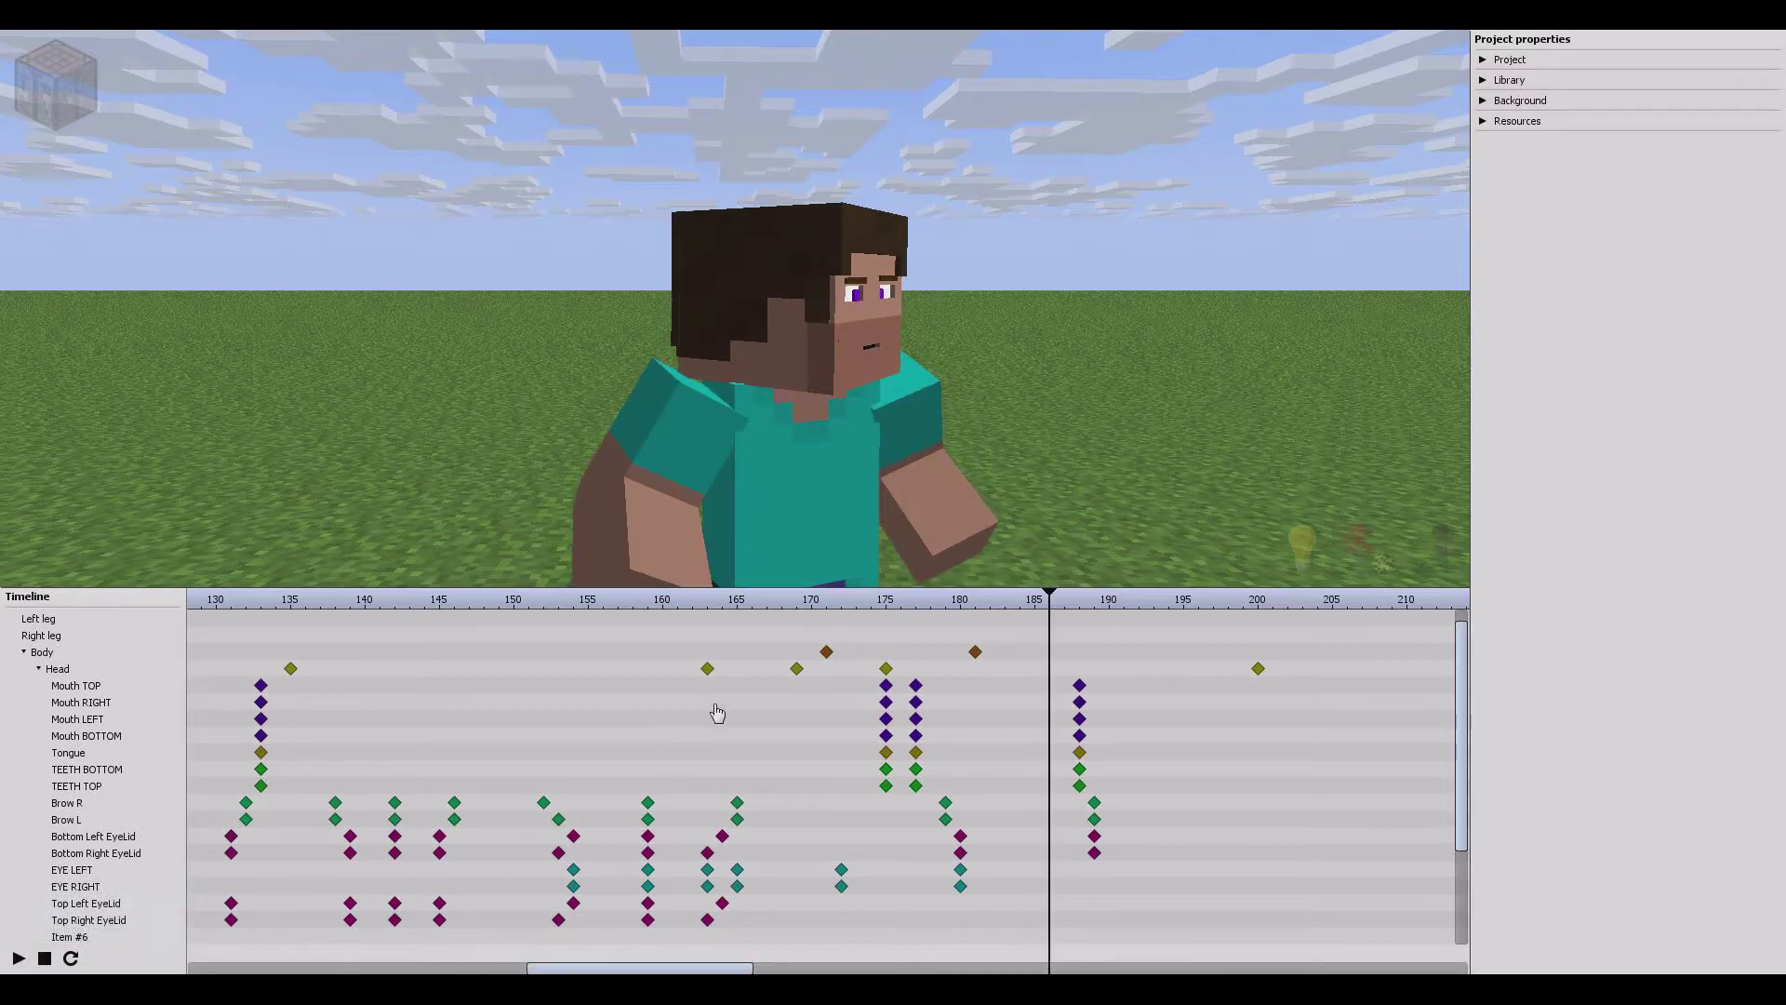
# Step: Inspect the blink at frames 163 and 159, play back from frame 159, and scrub back to frame 188
pyautogui.moveTo(831, 638); pyautogui.dragTo(709, 608)
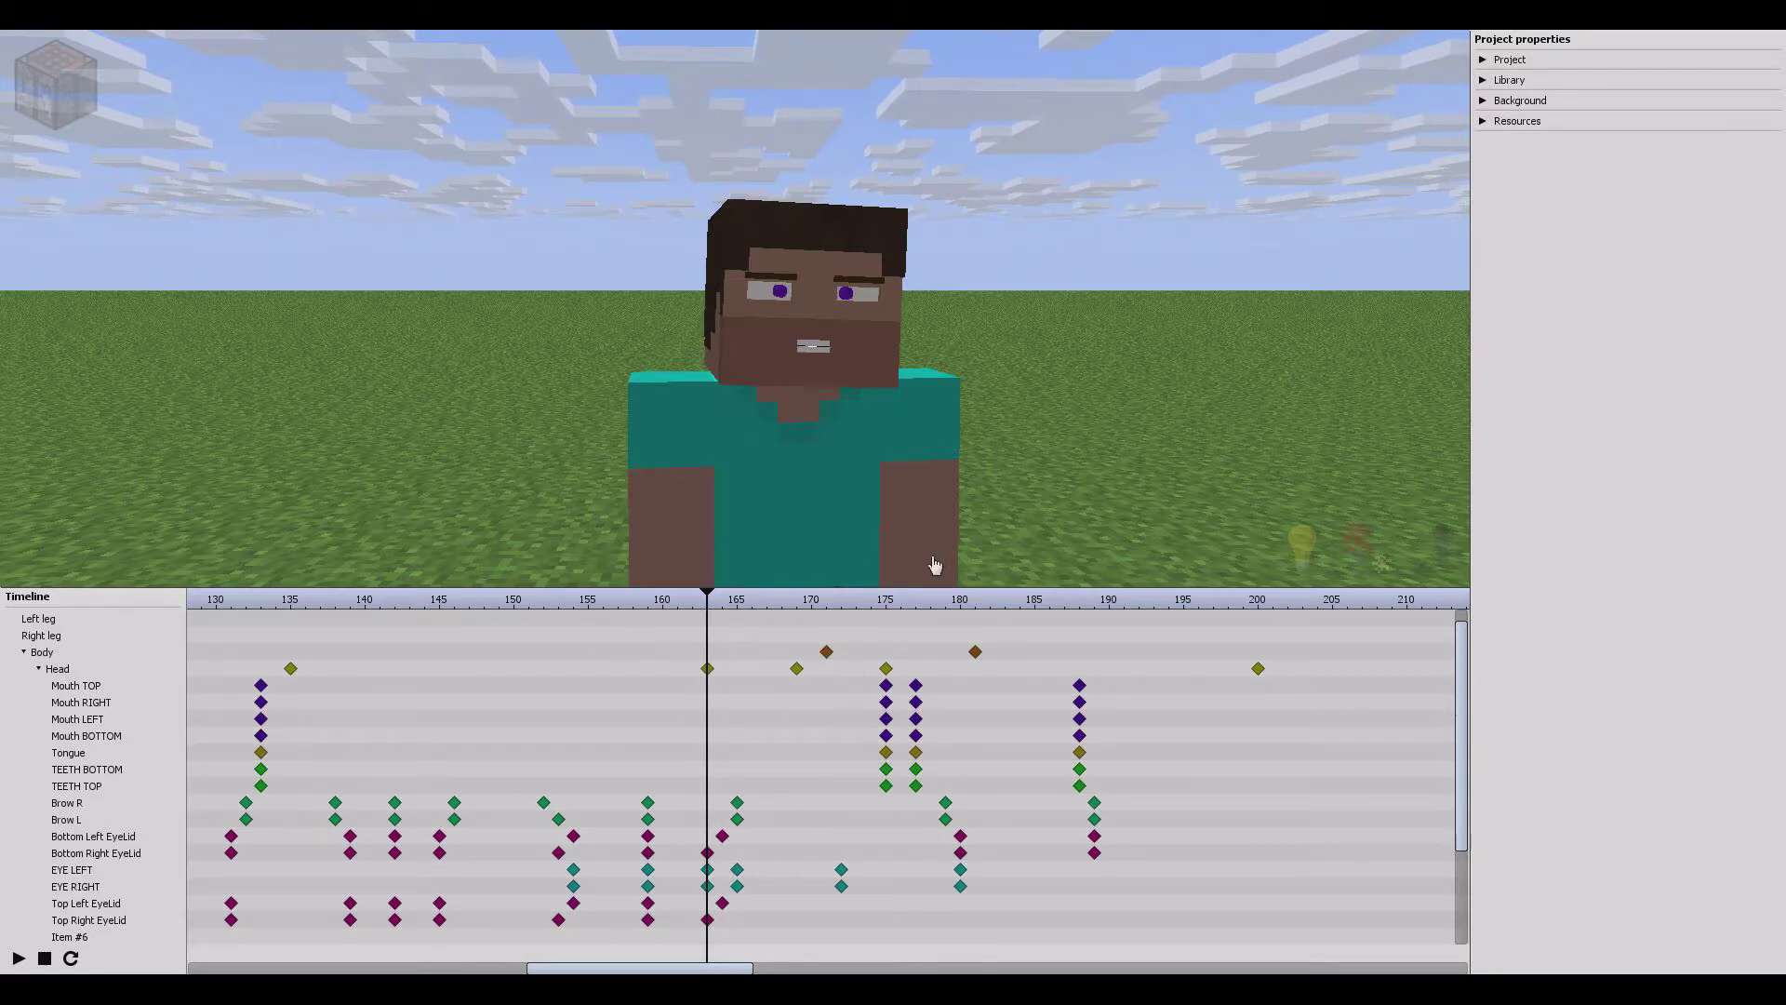
pyautogui.moveTo(721, 600); pyautogui.dragTo(647, 604)
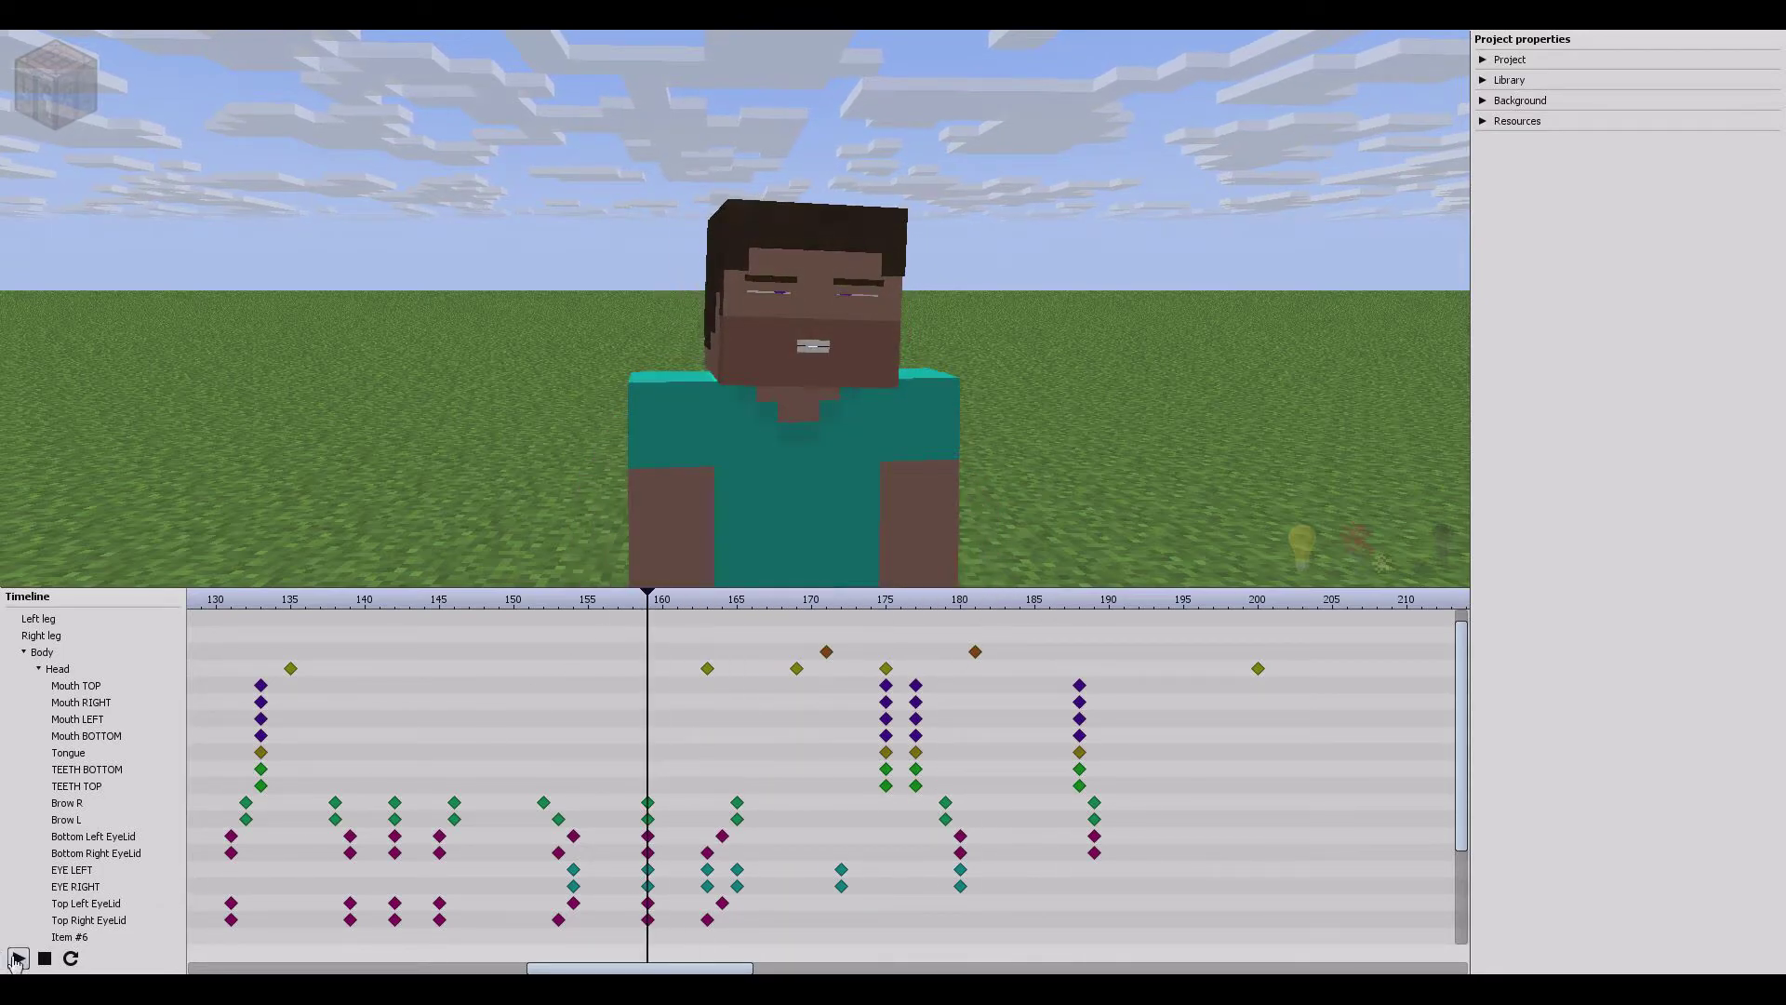
pyautogui.click(16, 959)
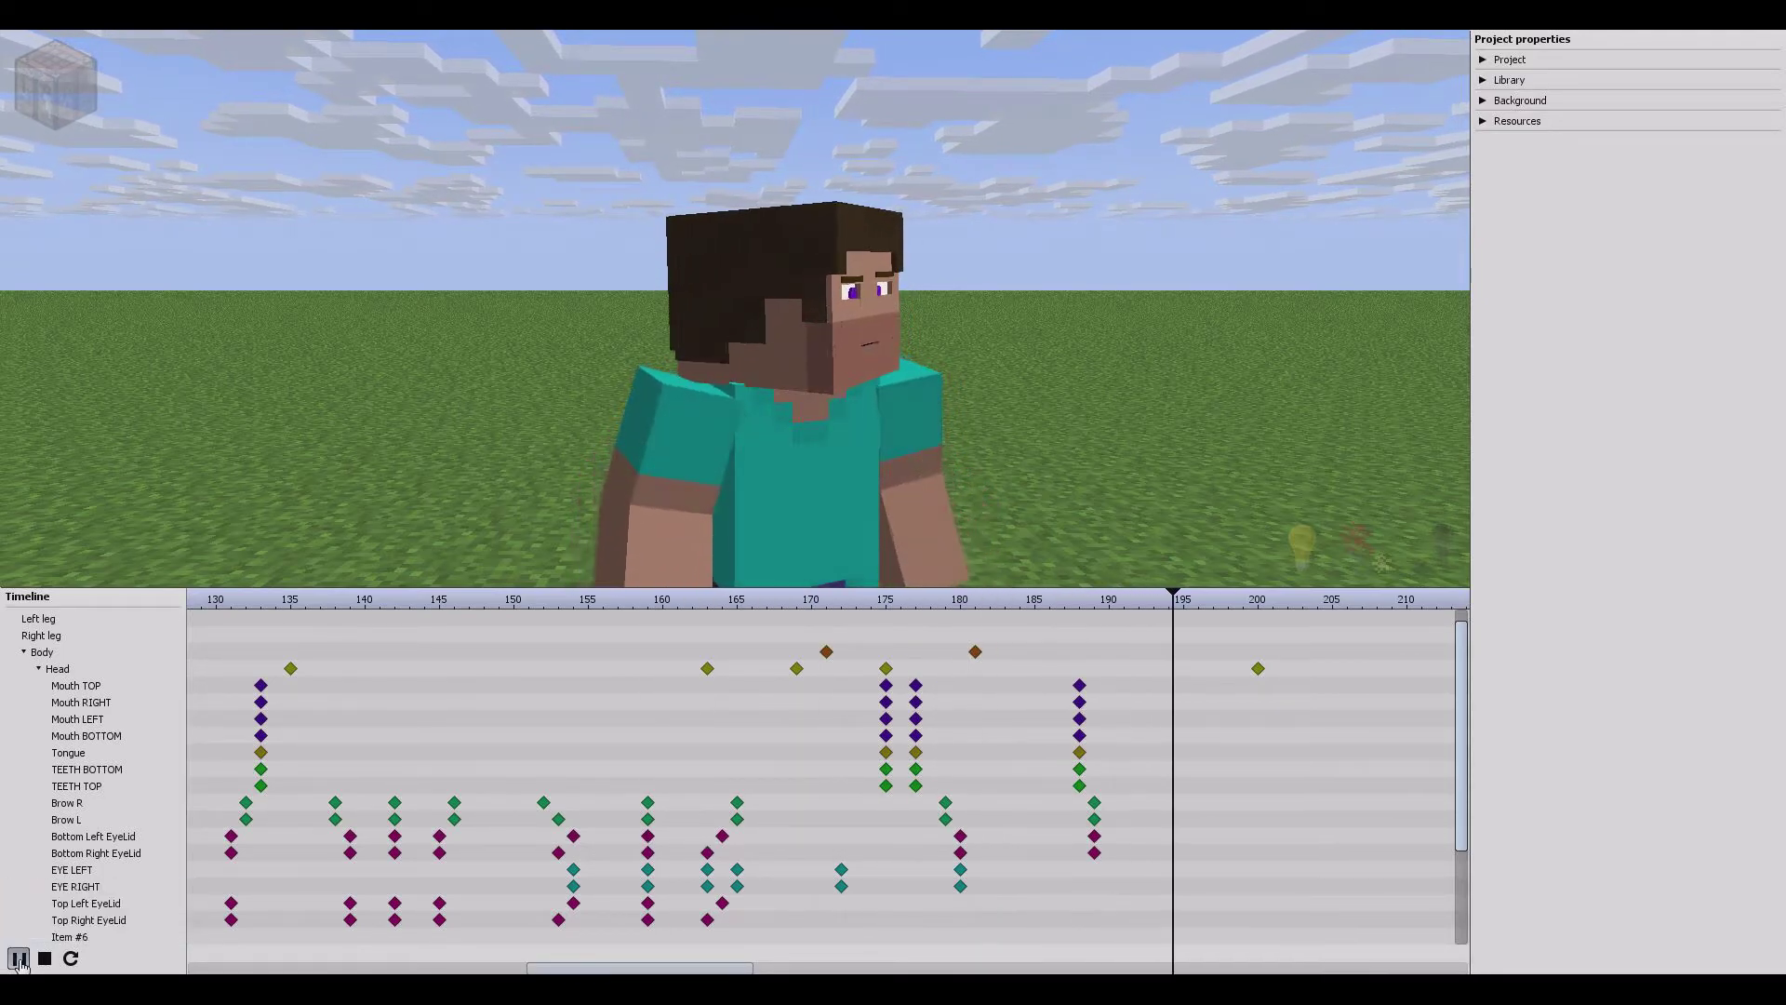
pyautogui.click(19, 960)
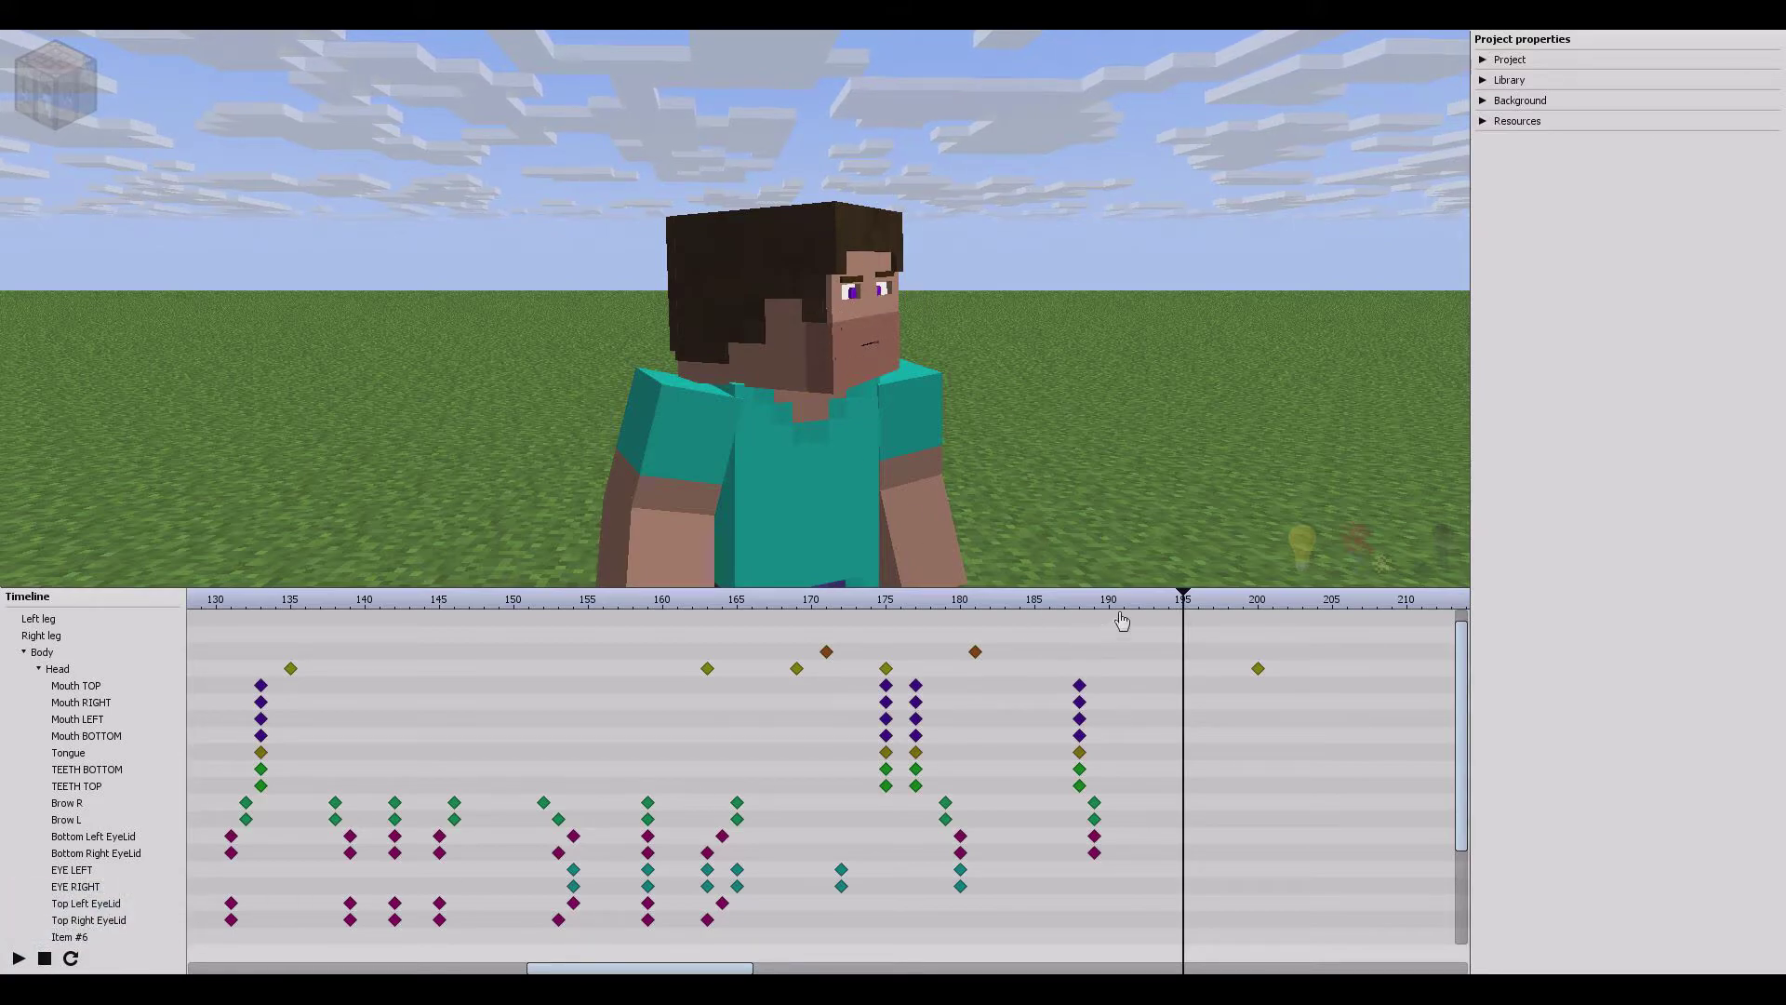
pyautogui.moveTo(1122, 621); pyautogui.dragTo(1087, 630)
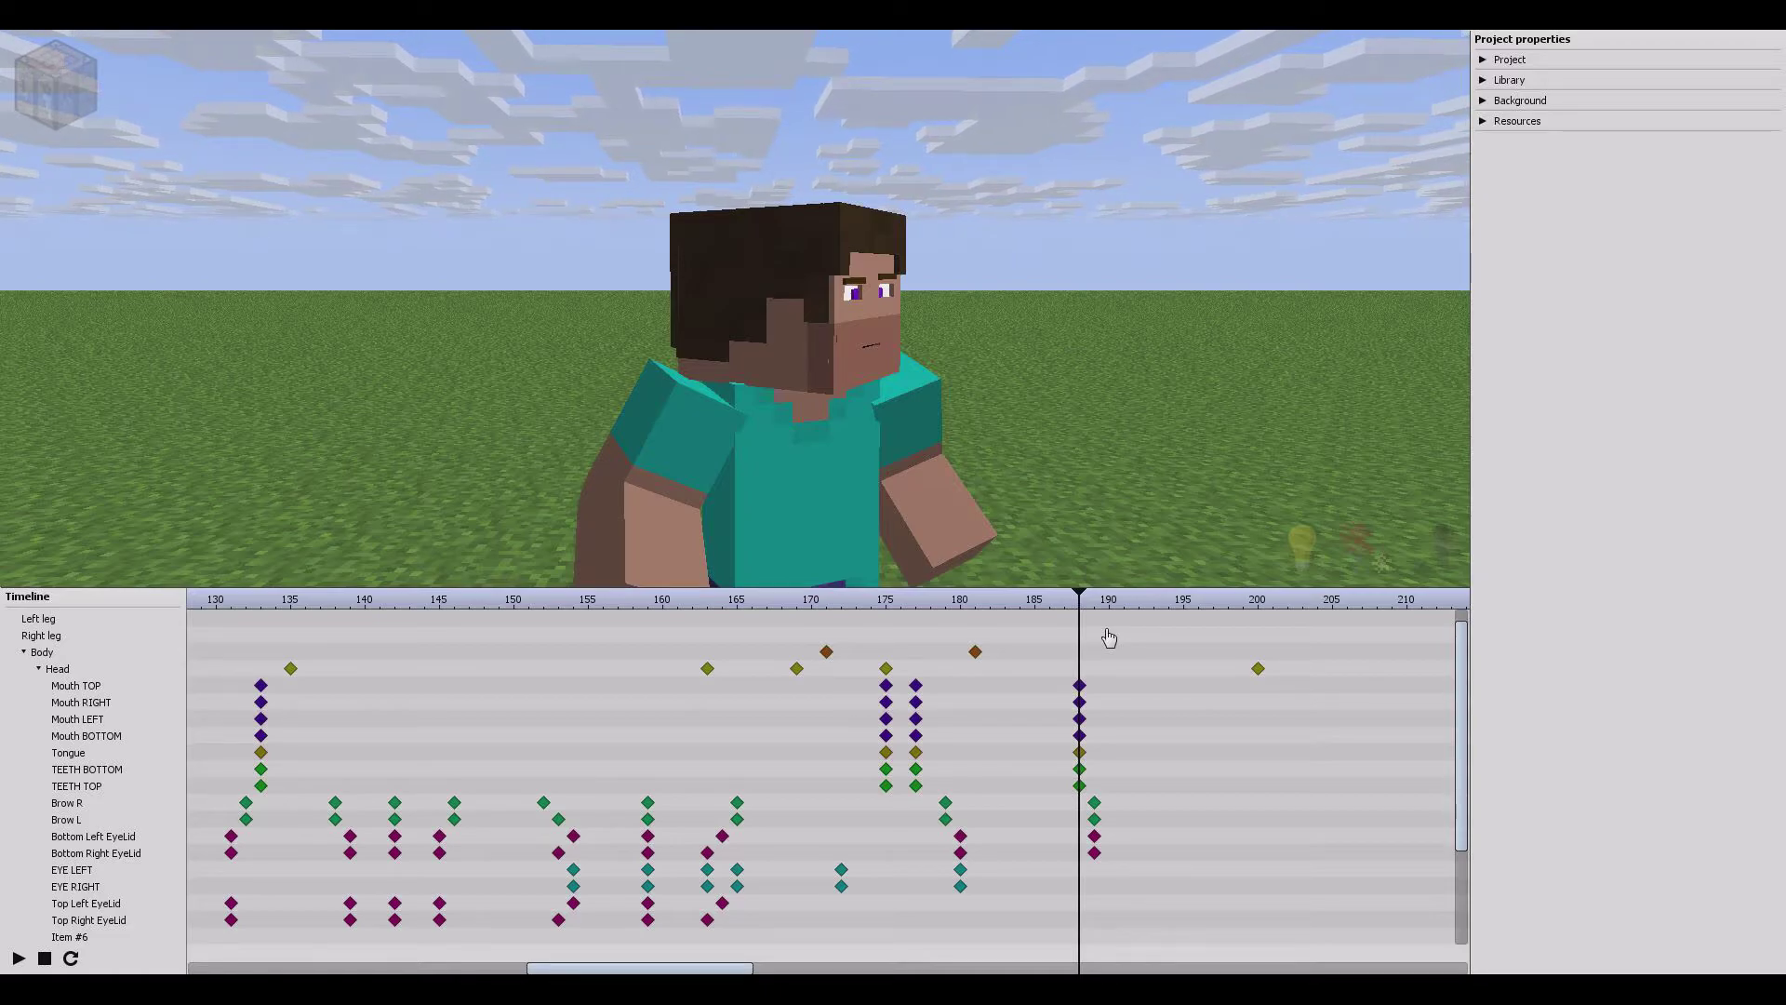
# Step: Examine the bottom eyelid and left brow keyframes at frame 189, showing the eyelids' scale as separate X, Y and Z values
pyautogui.click(1094, 849)
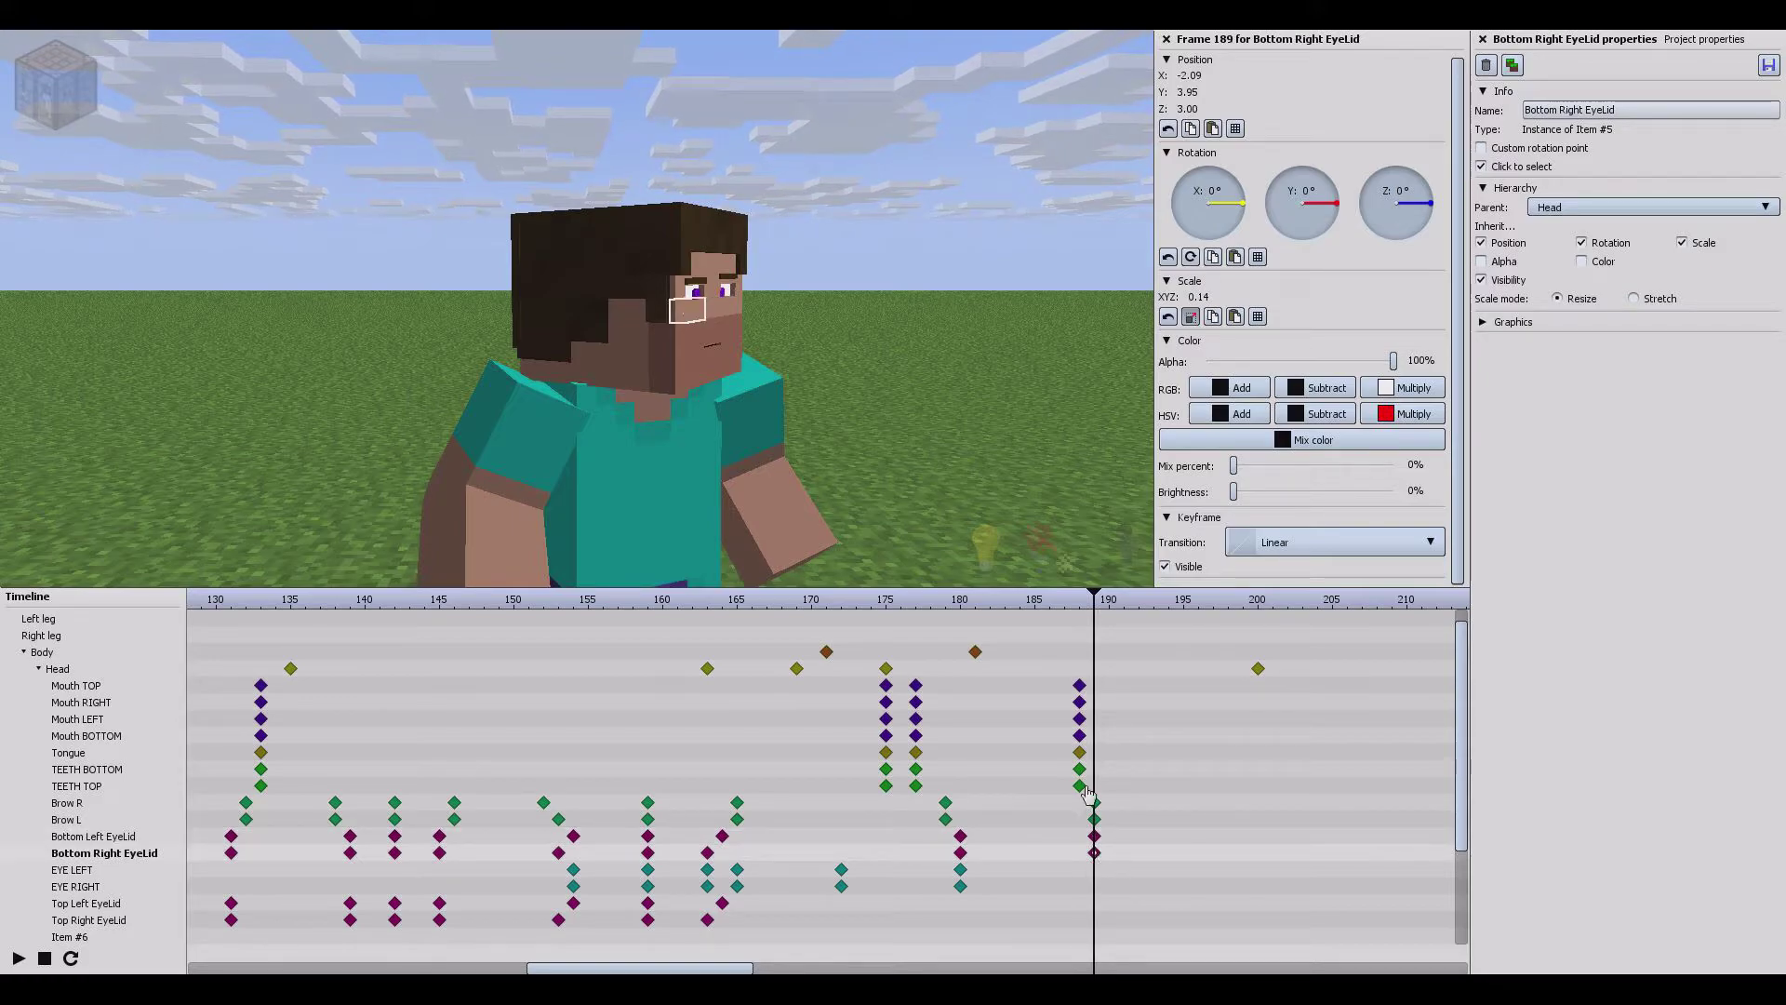
pyautogui.moveTo(1116, 861); pyautogui.dragTo(1085, 830)
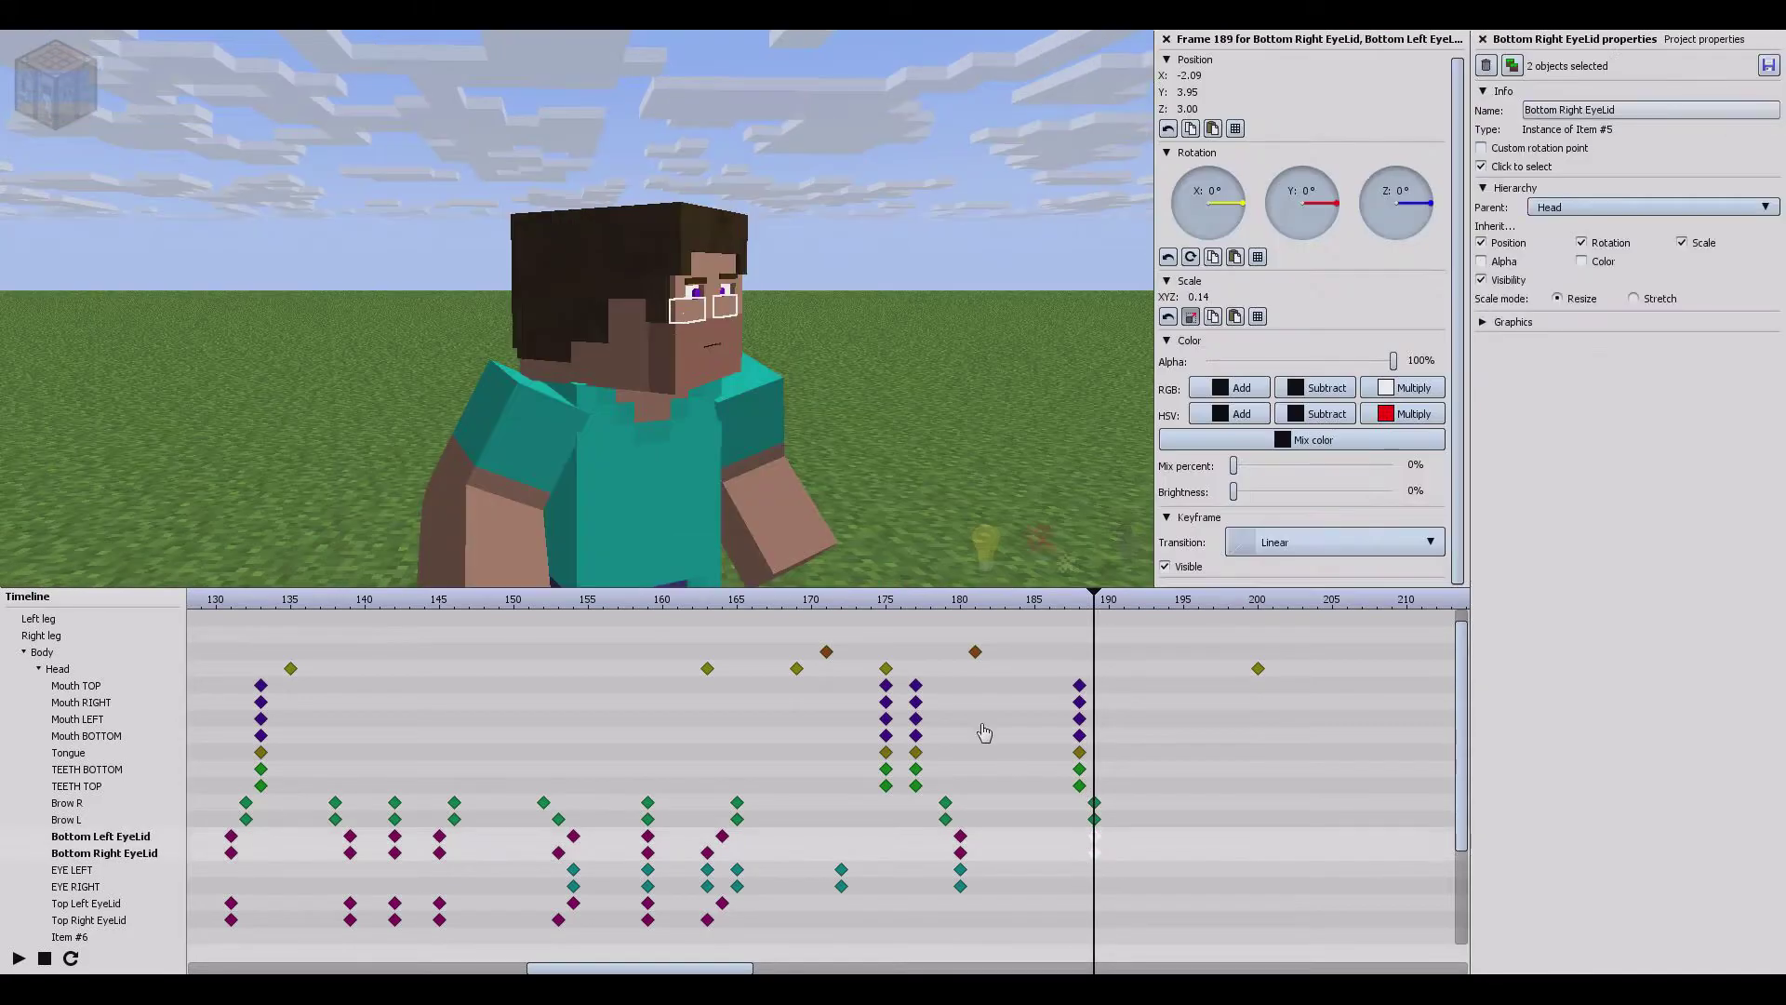
pyautogui.click(1191, 318)
pyautogui.moveTo(1206, 329)
pyautogui.mouseDown()
pyautogui.moveTo(1188, 329)
pyautogui.moveTo(1203, 326)
pyautogui.mouseUp()
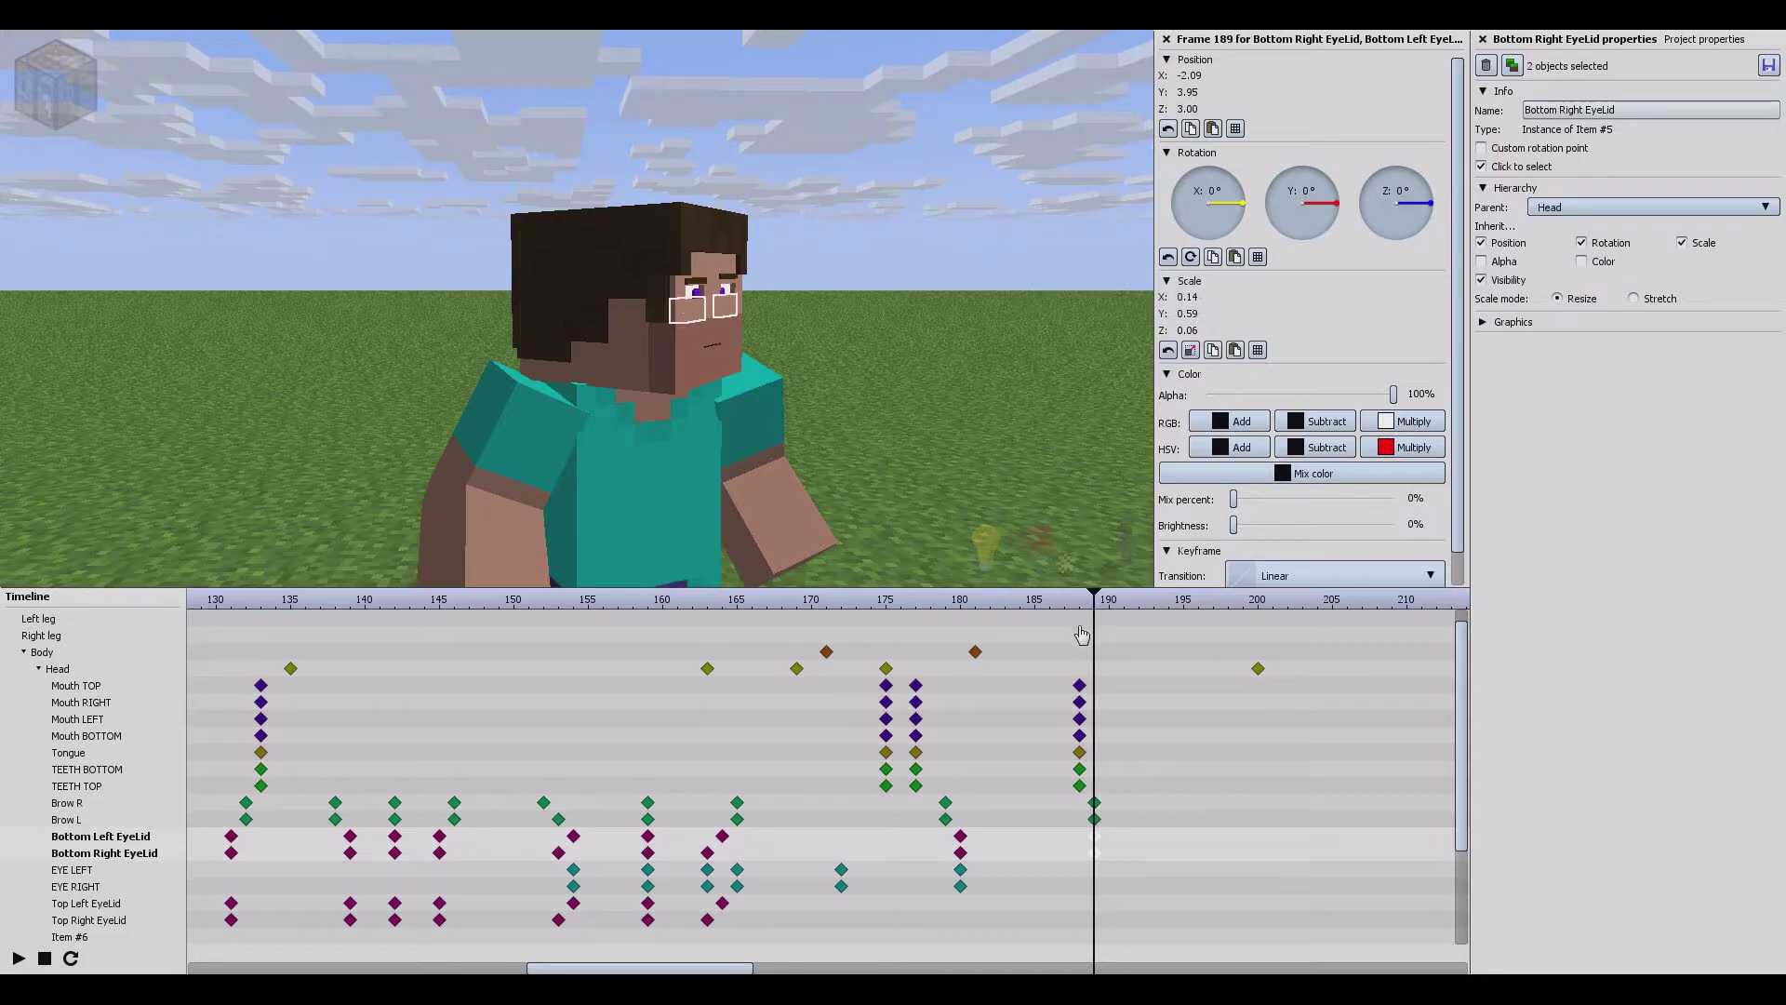
pyautogui.click(1096, 818)
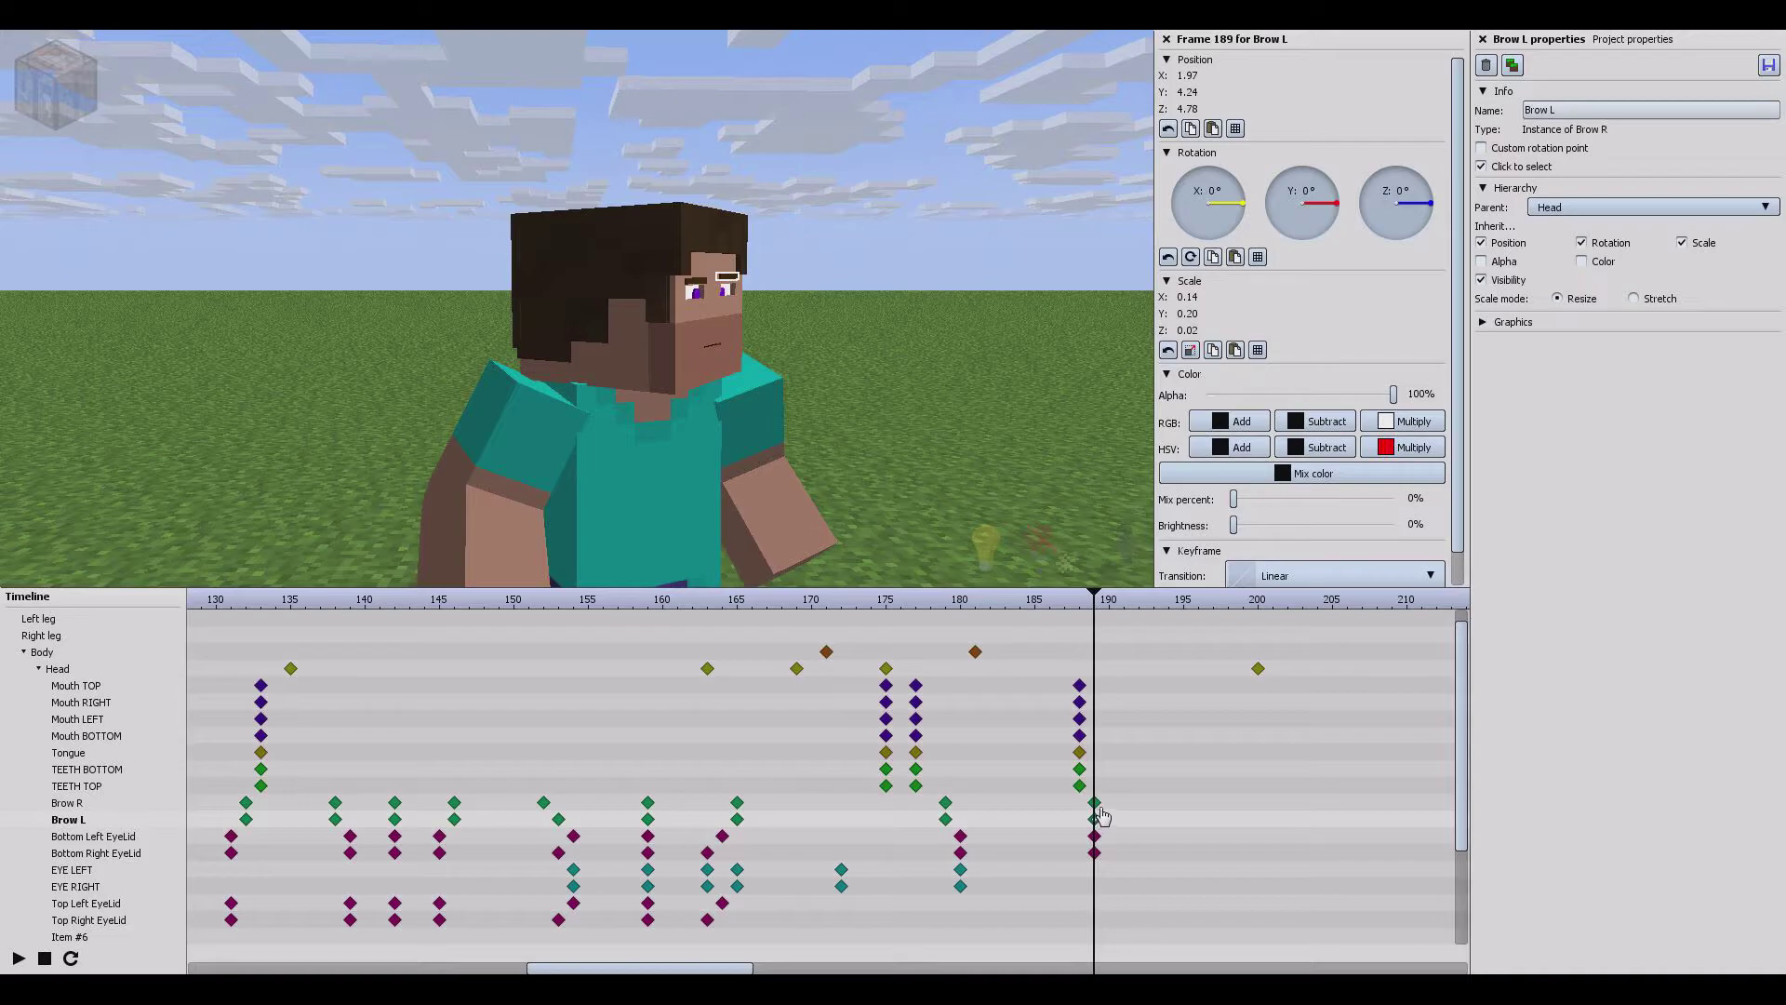
pyautogui.moveTo(728, 305)
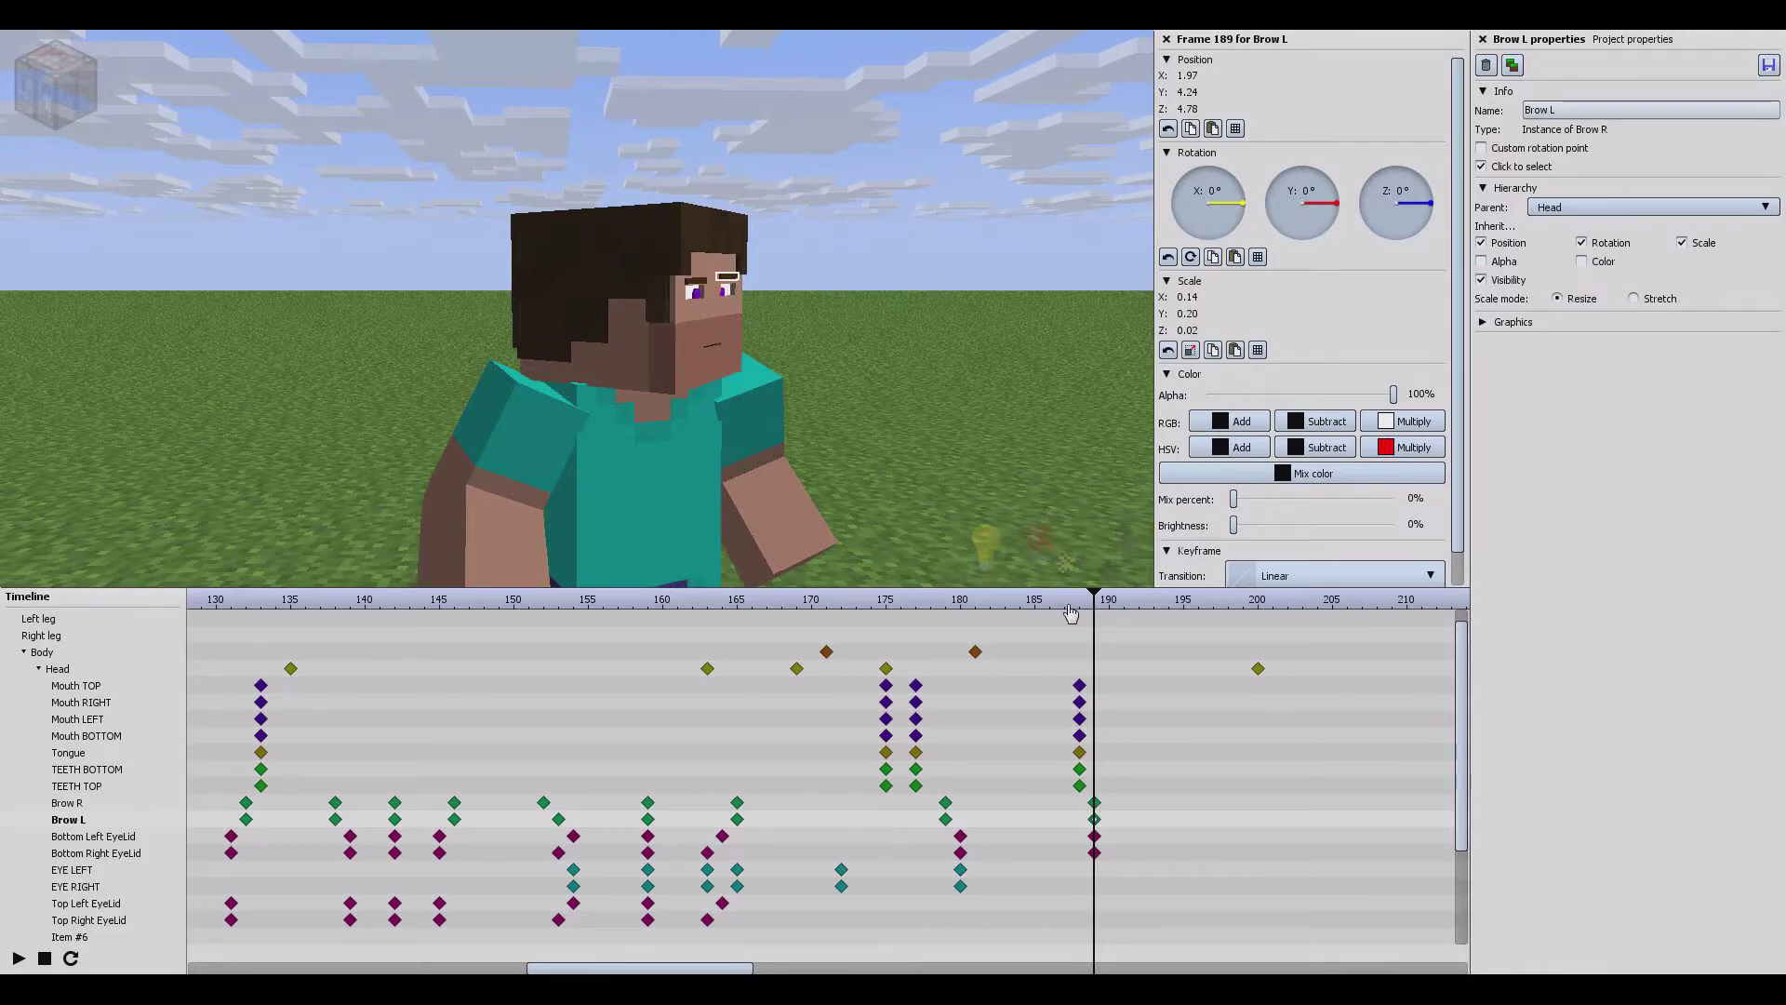
pyautogui.moveTo(1068, 605)
pyautogui.mouseDown()
pyautogui.moveTo(862, 602)
pyautogui.moveTo(1099, 603)
pyautogui.mouseUp()
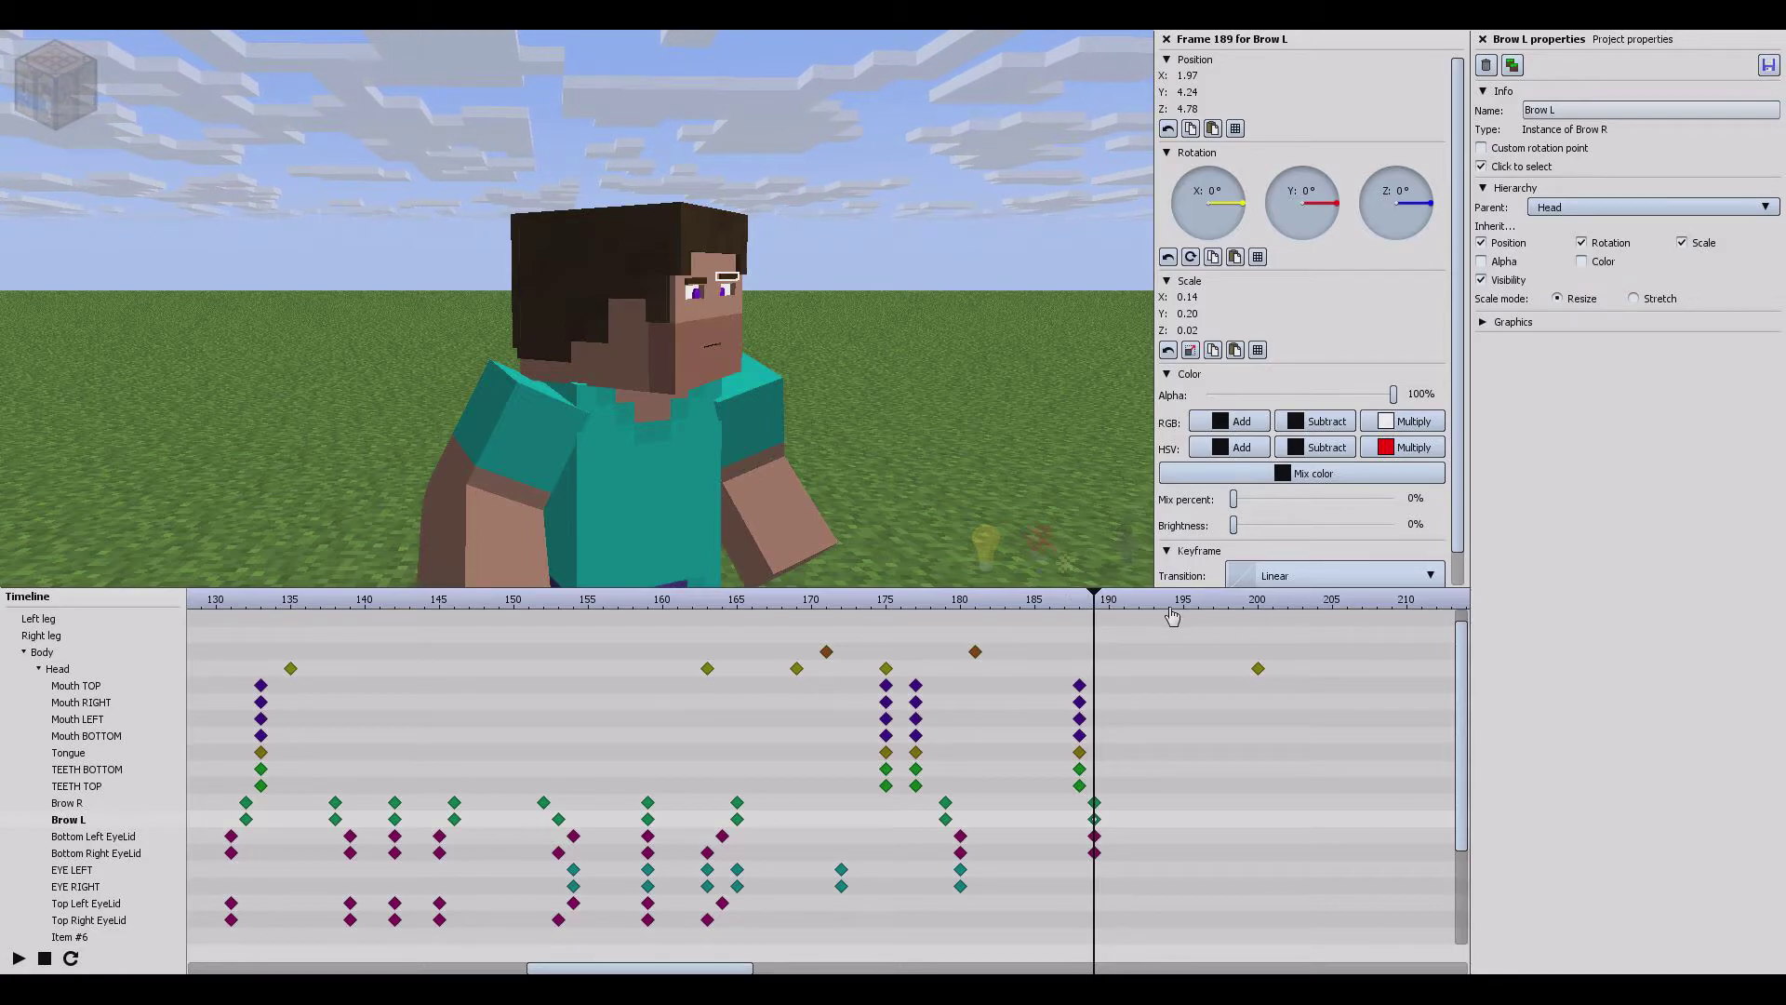
# Step: Play back the blink and head turn from frame 155 to about frame 196 and deselect the left brow
pyautogui.moveTo(1111, 591); pyautogui.dragTo(588, 595)
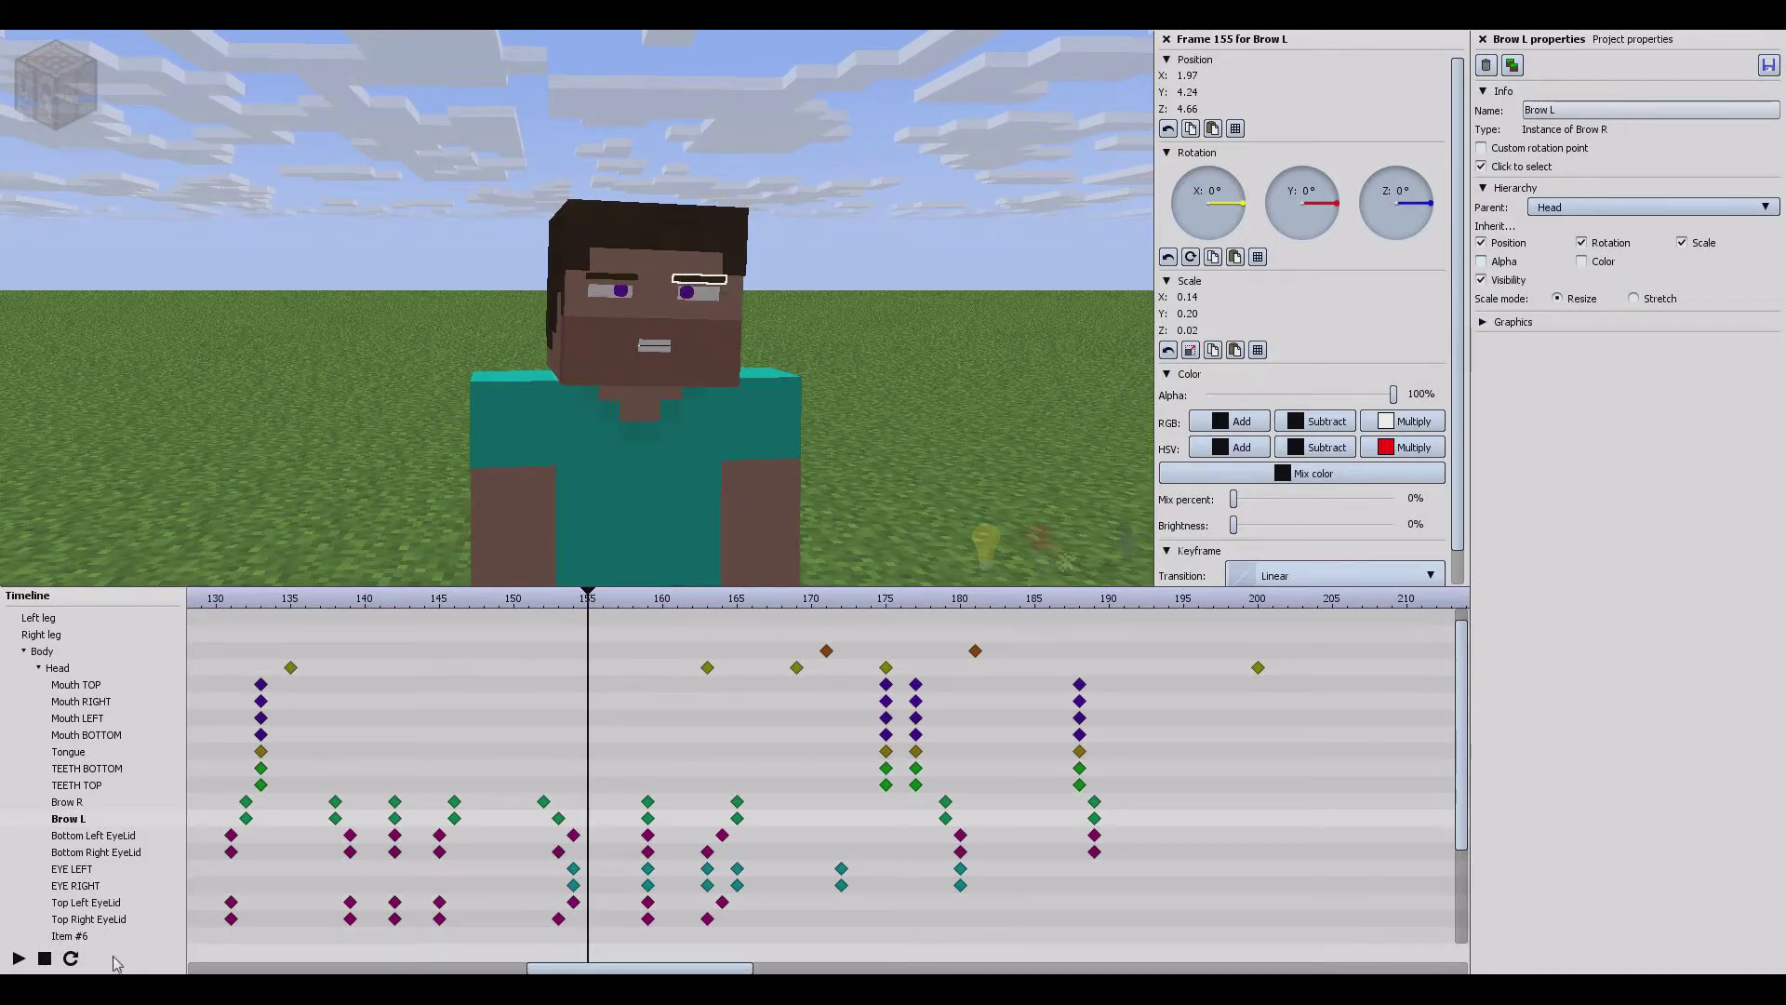
pyautogui.click(19, 958)
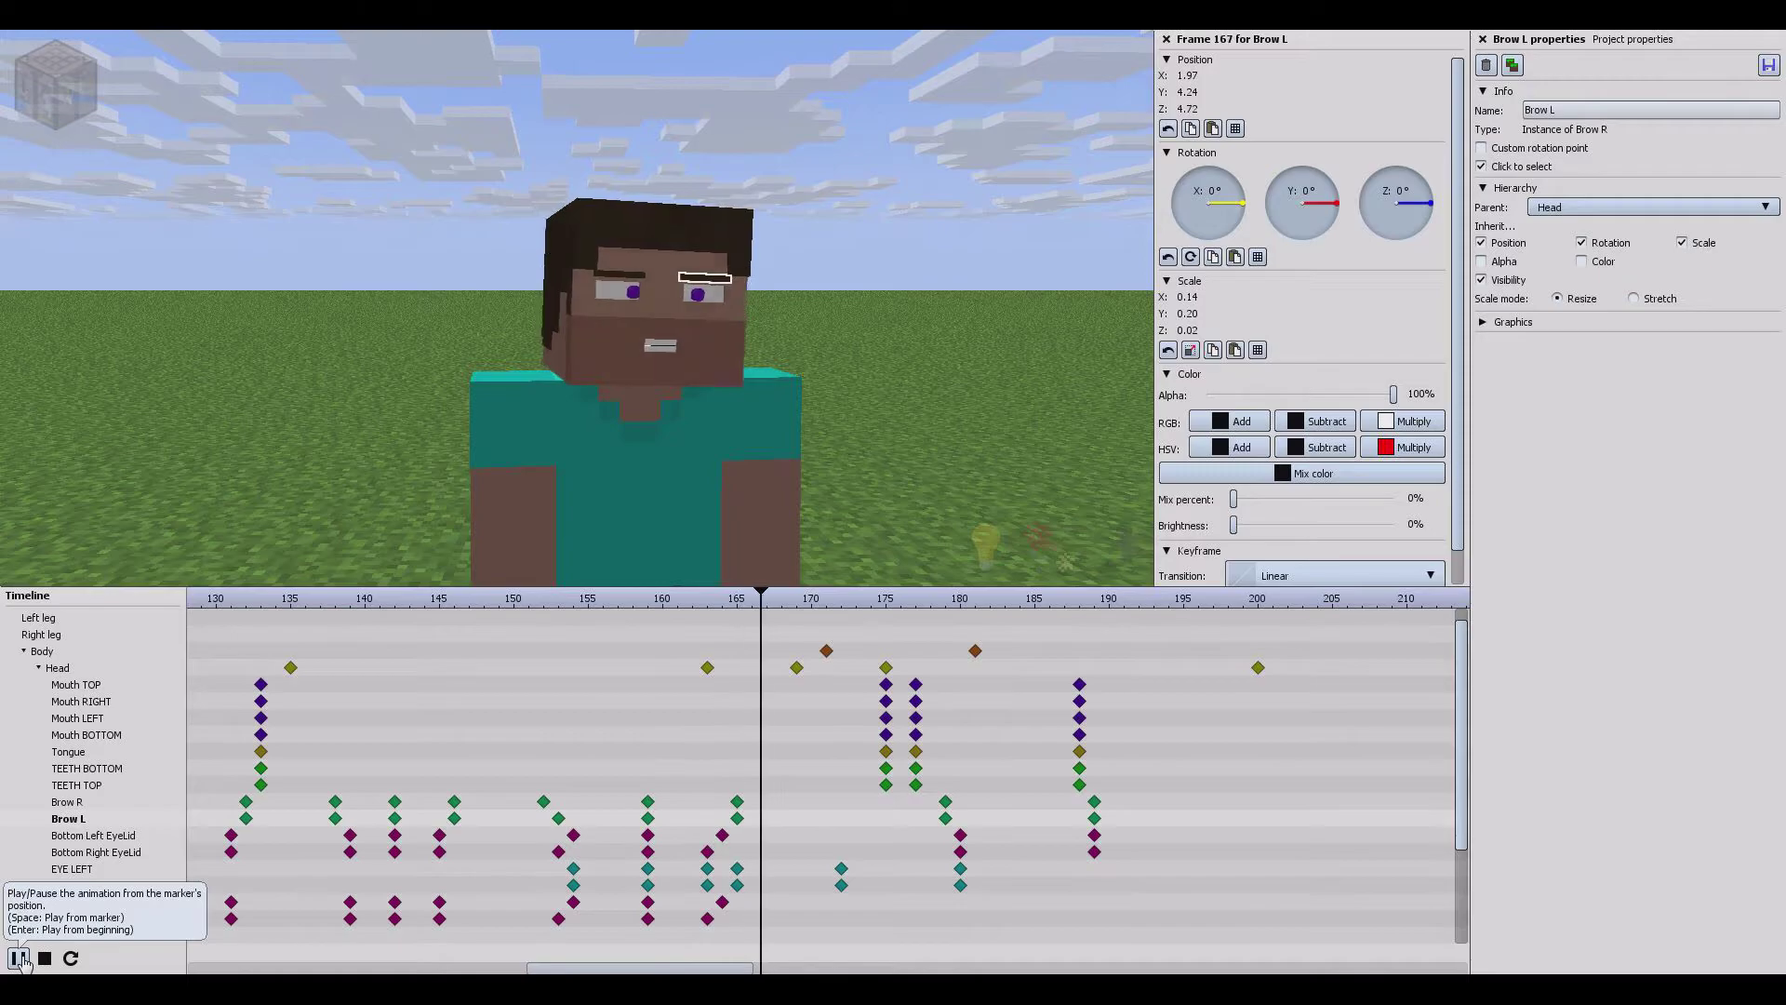
pyautogui.click(28, 961)
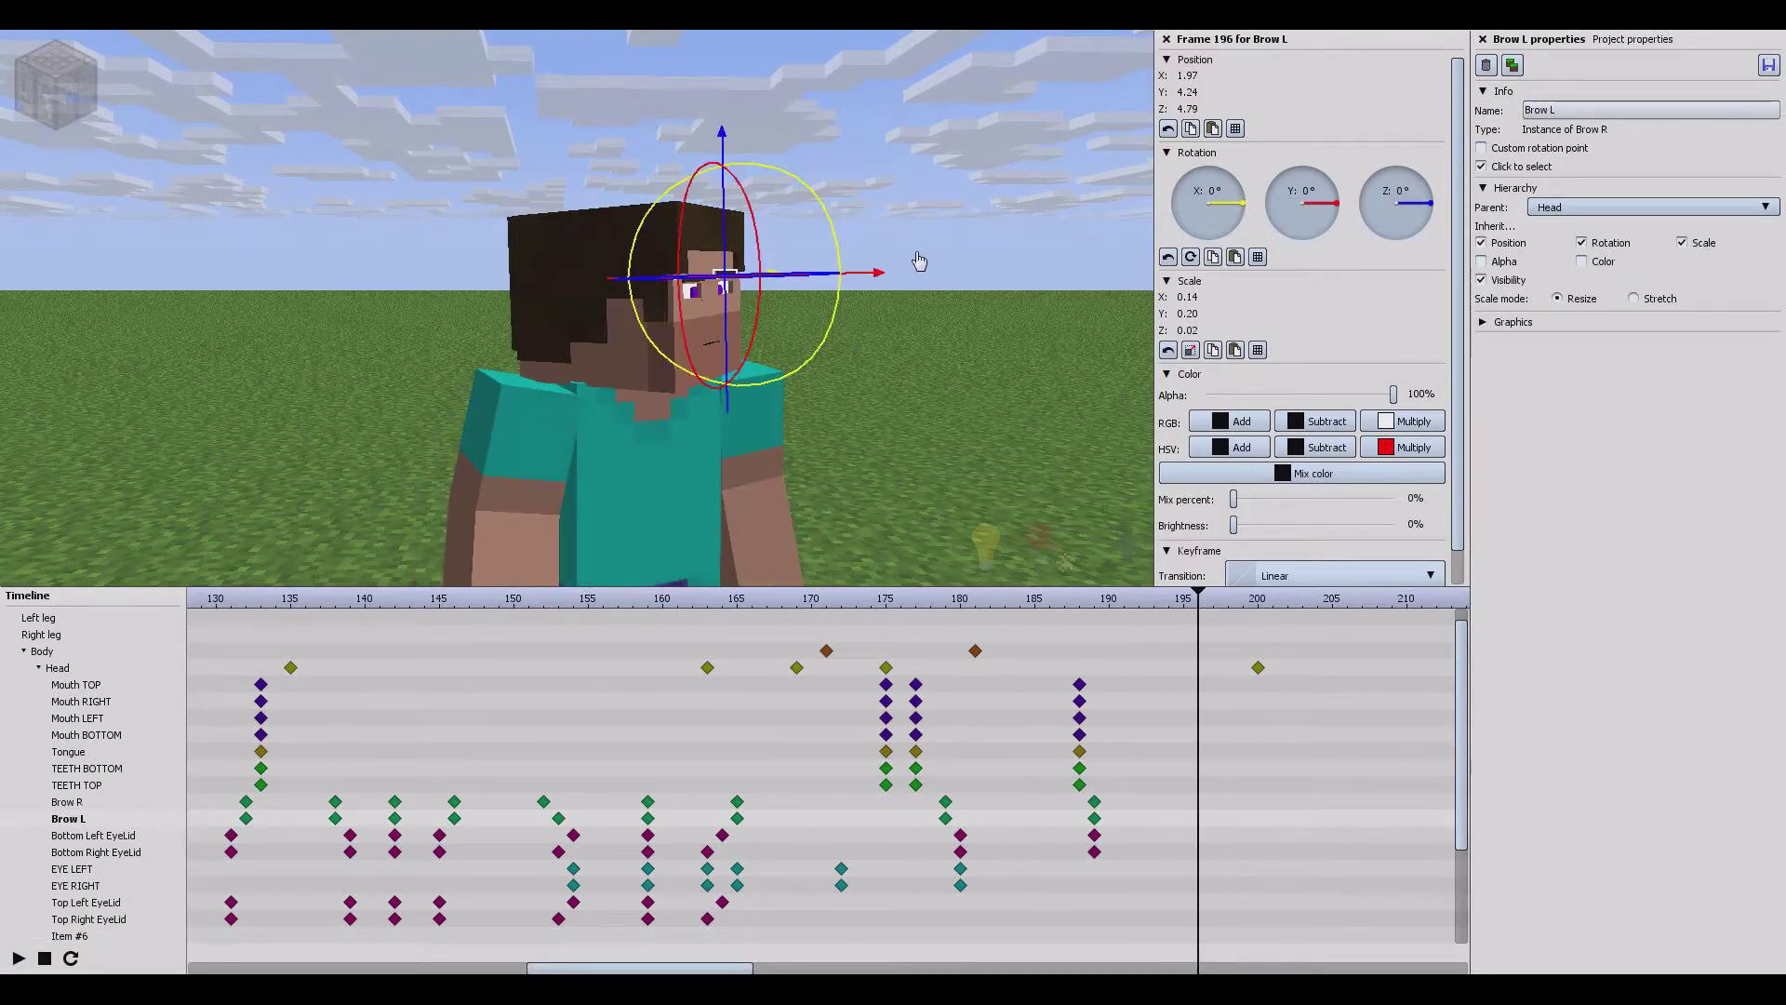
pyautogui.click(972, 271)
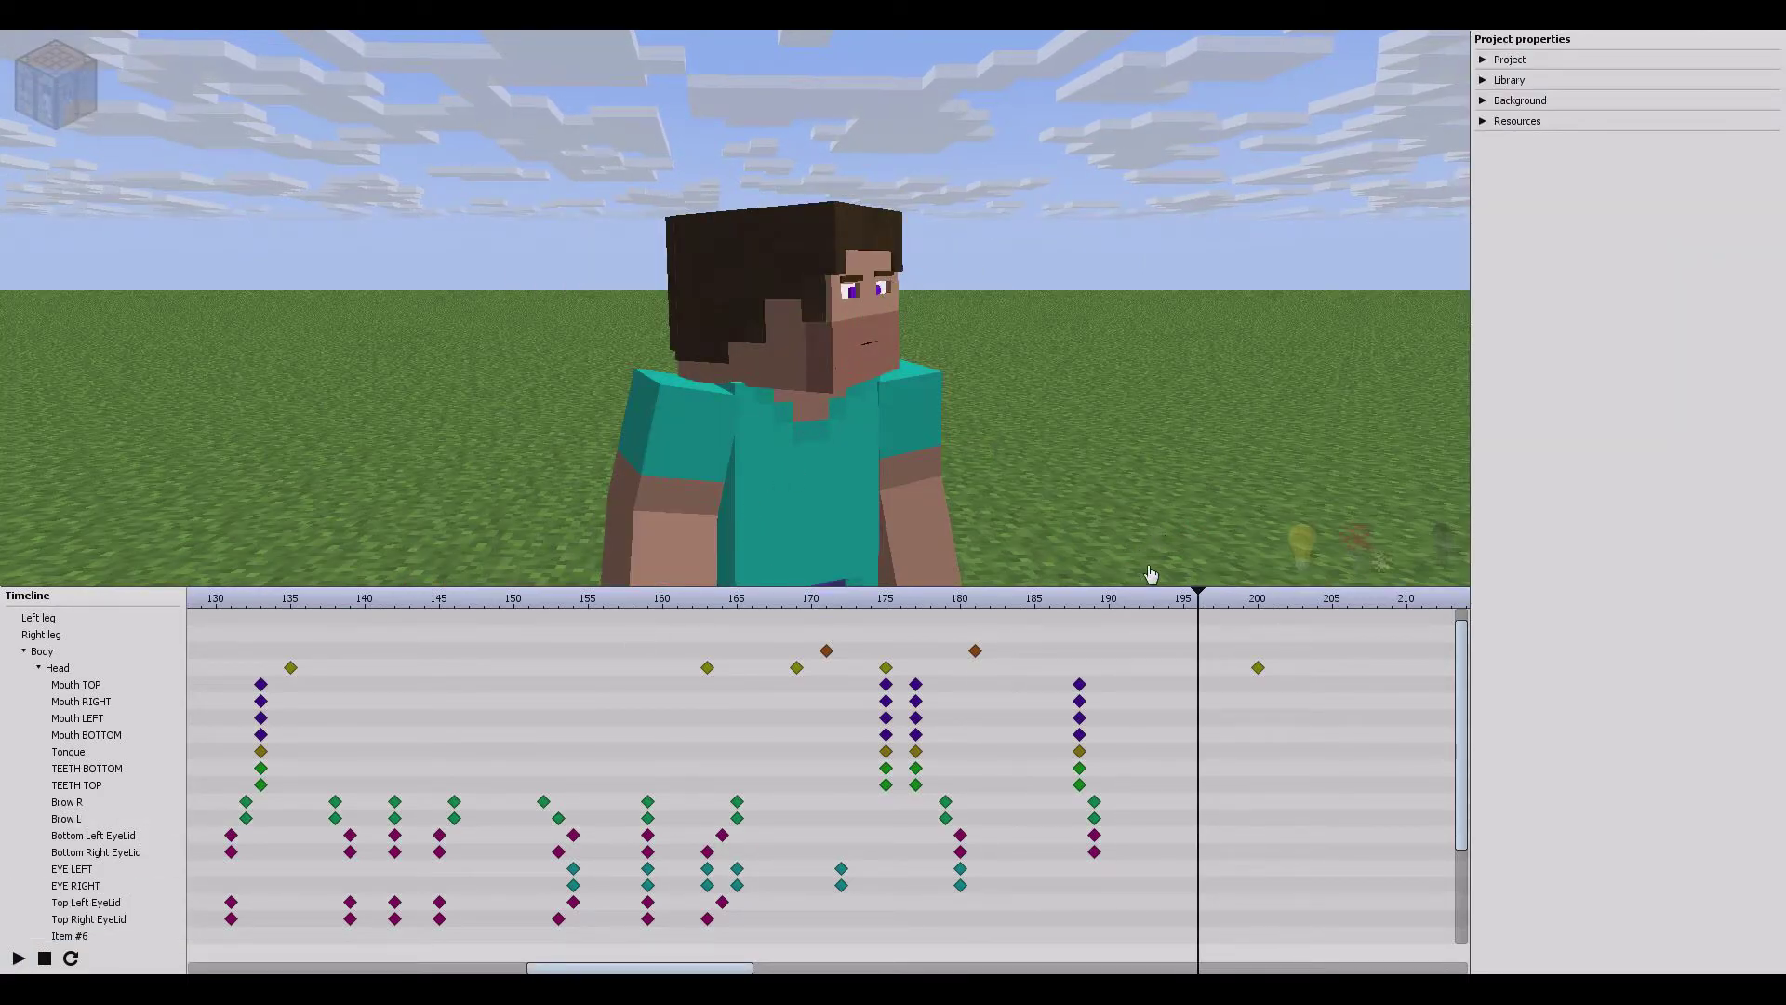
# Step: Check the Mouth TOP keyframe at frame 188, go to frame 60 among the earlier mouth keyframes, and clear the selection
pyautogui.click(1082, 685)
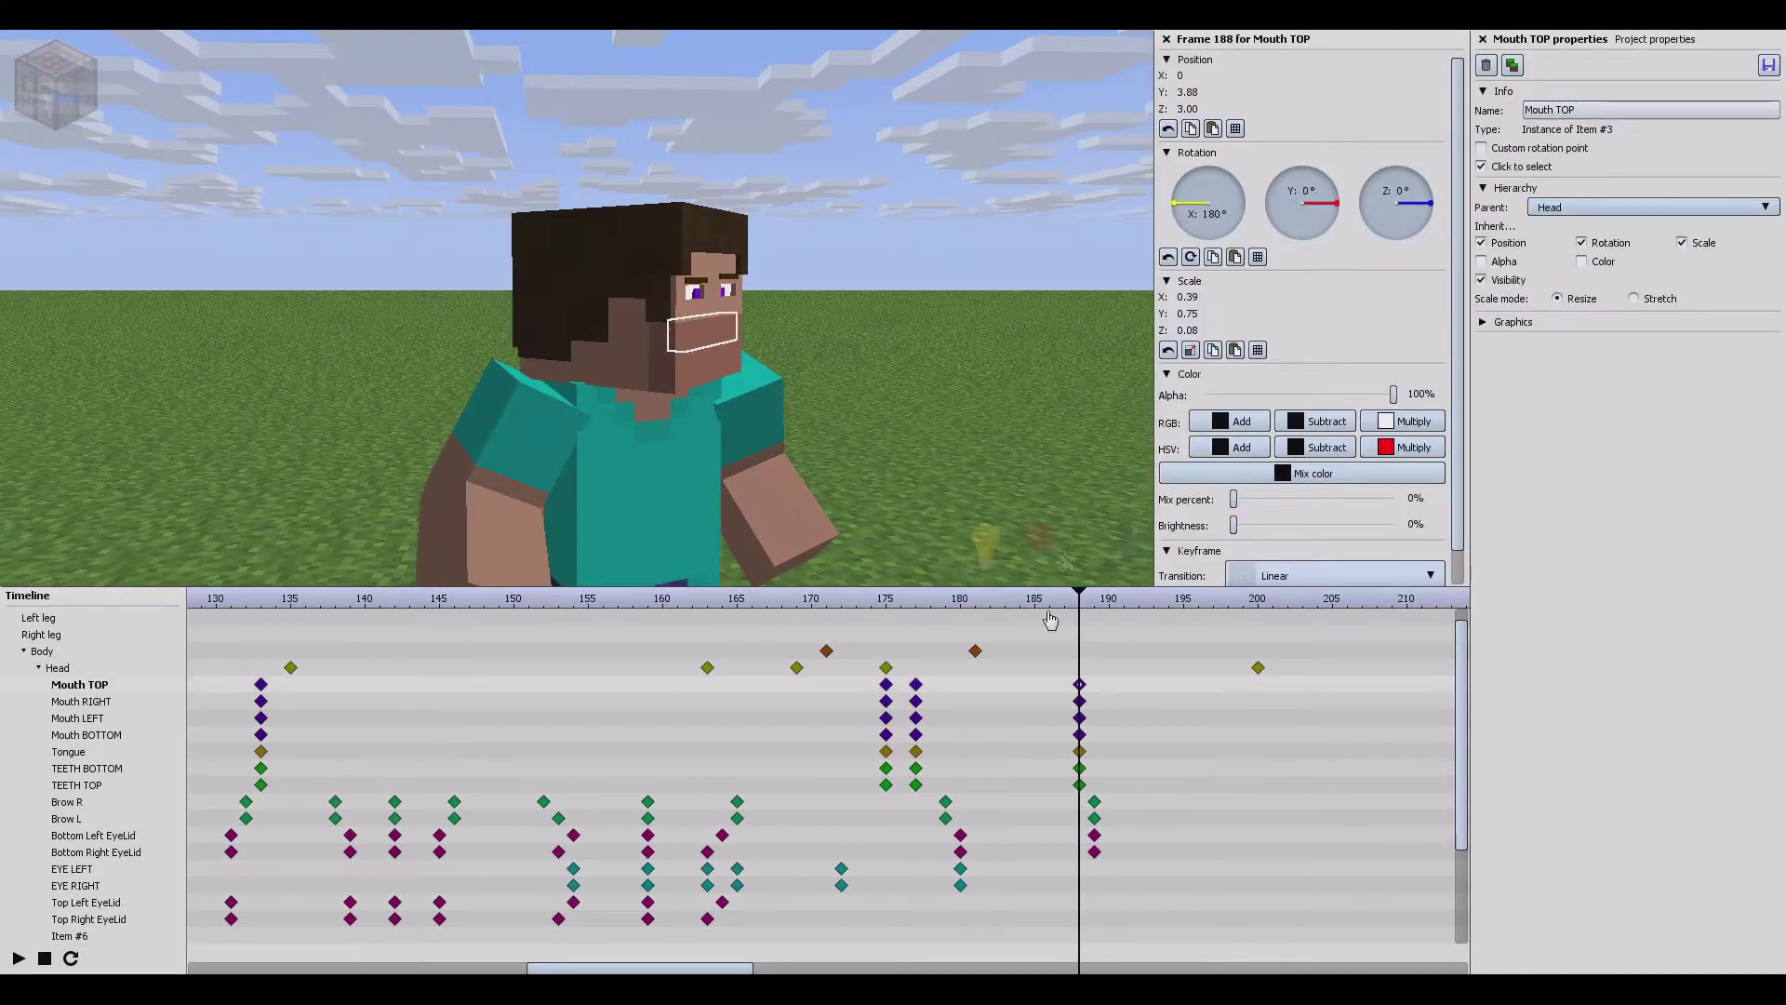
pyautogui.moveTo(731, 970); pyautogui.dragTo(495, 960)
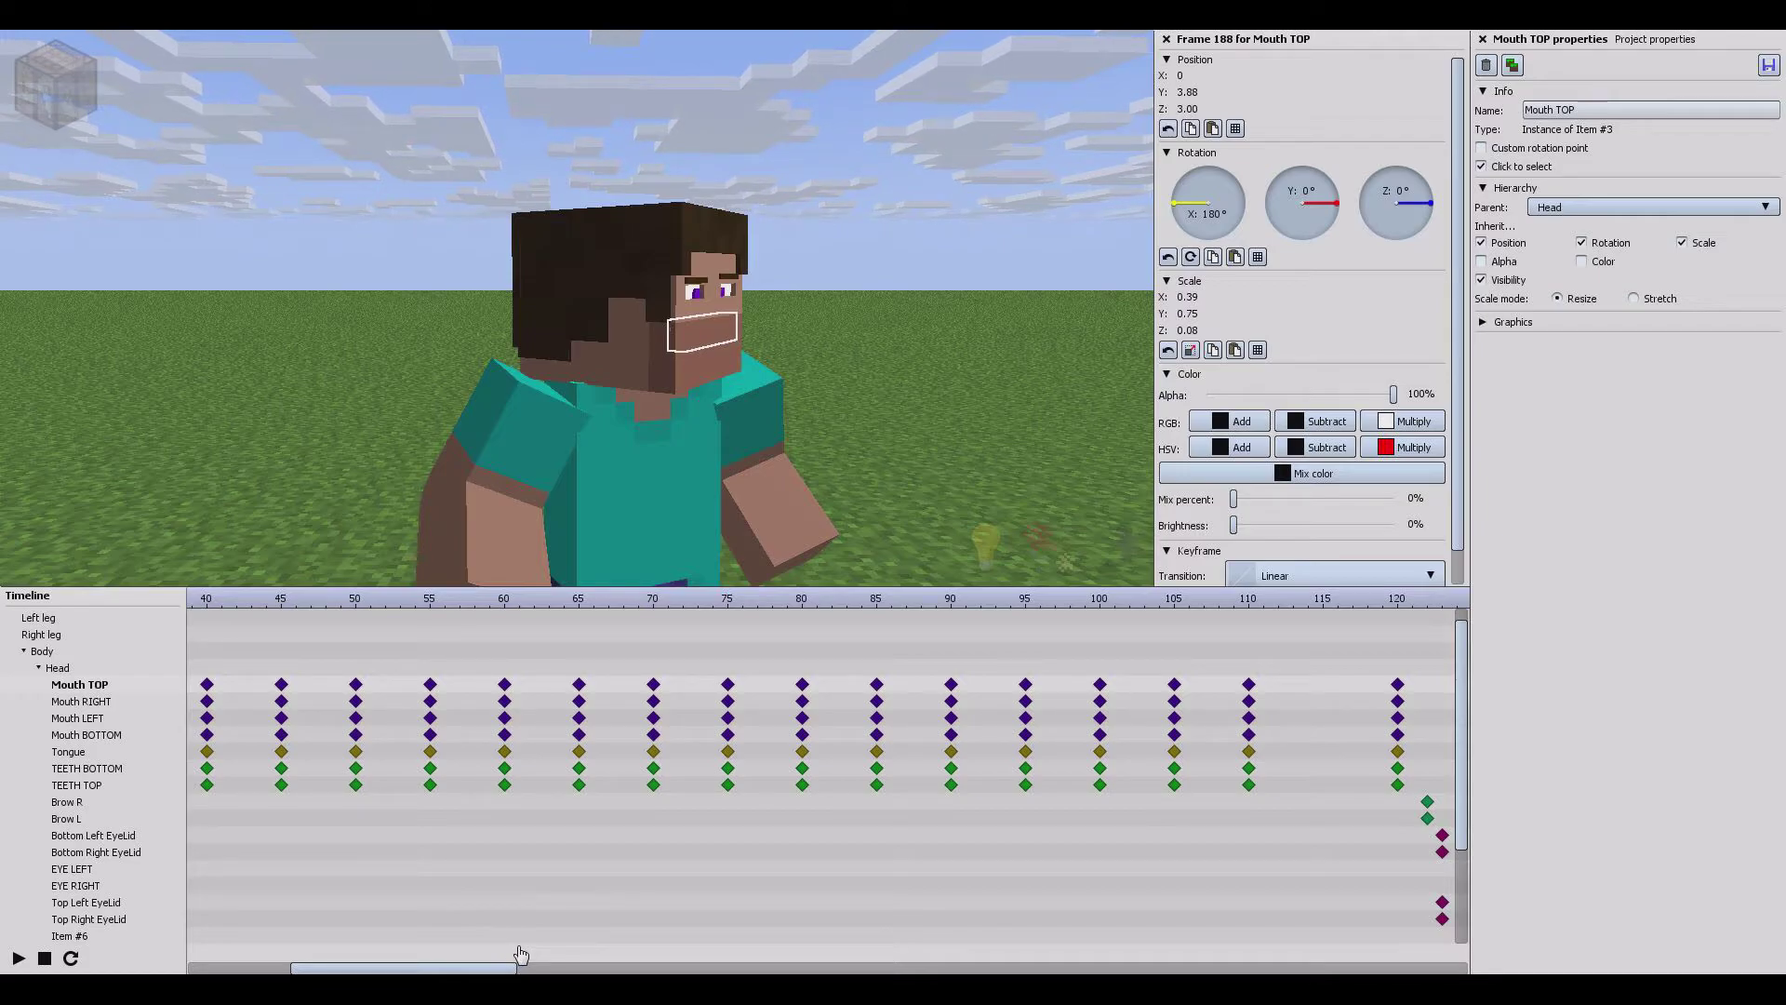
pyautogui.click(504, 611)
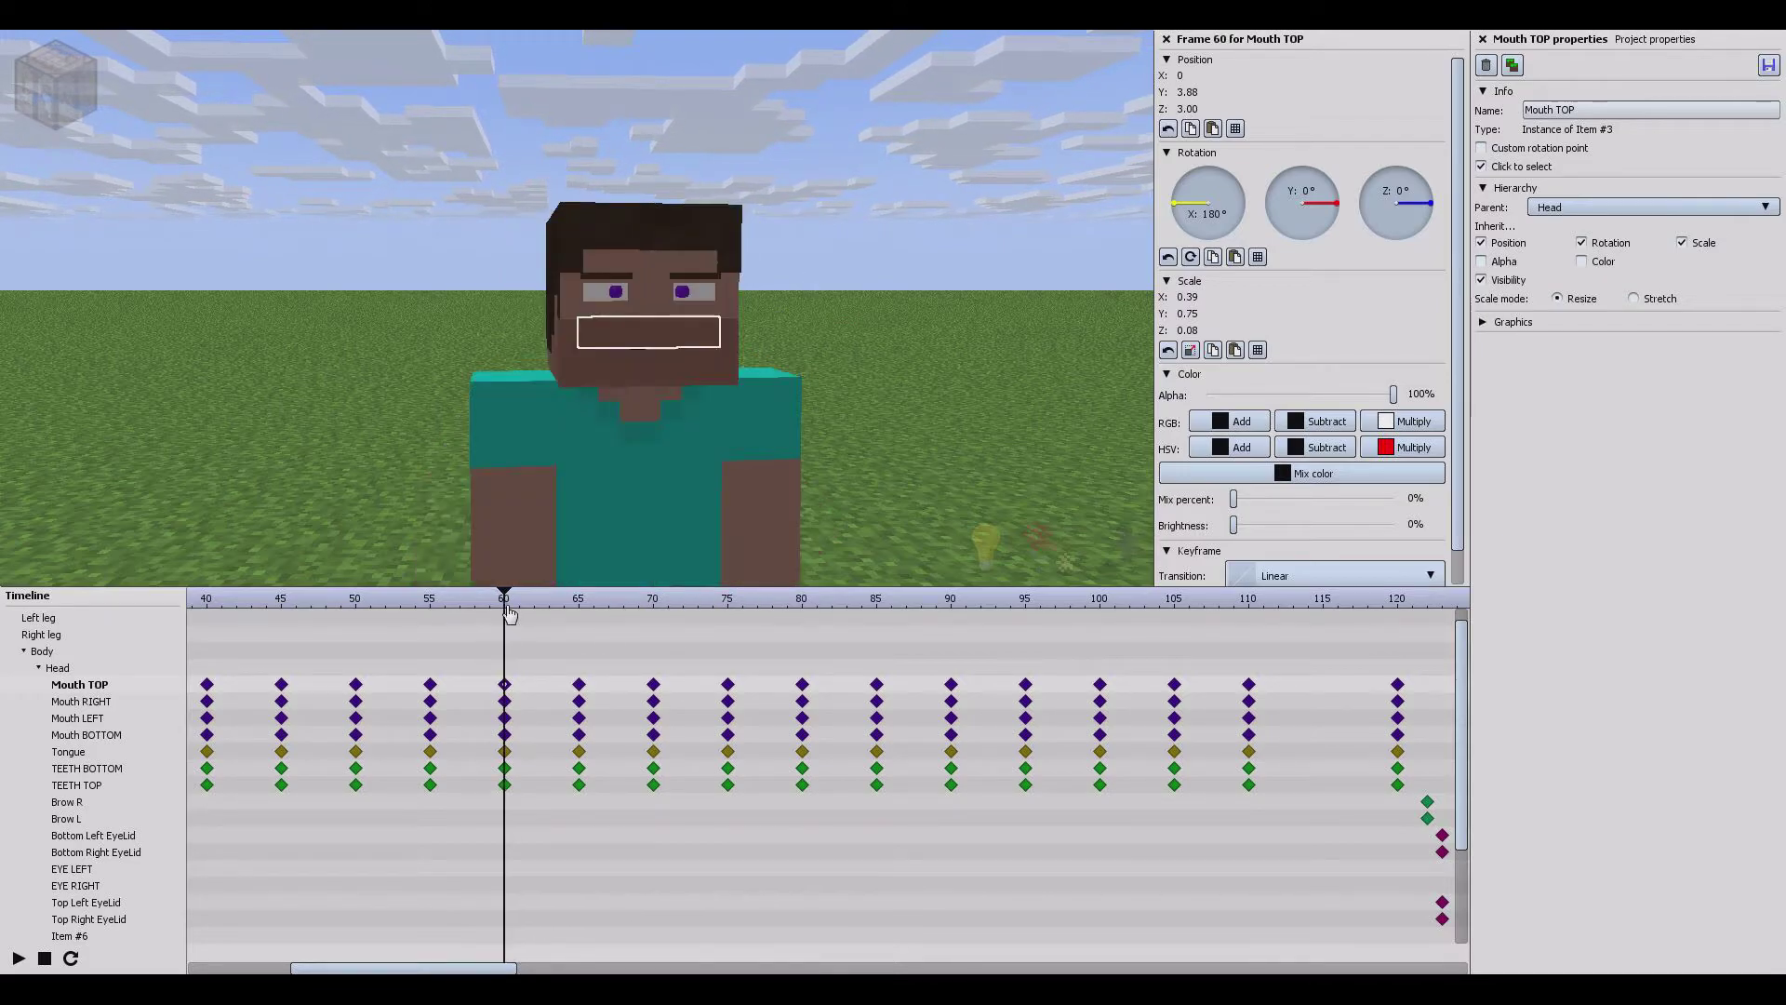
pyautogui.click(996, 280)
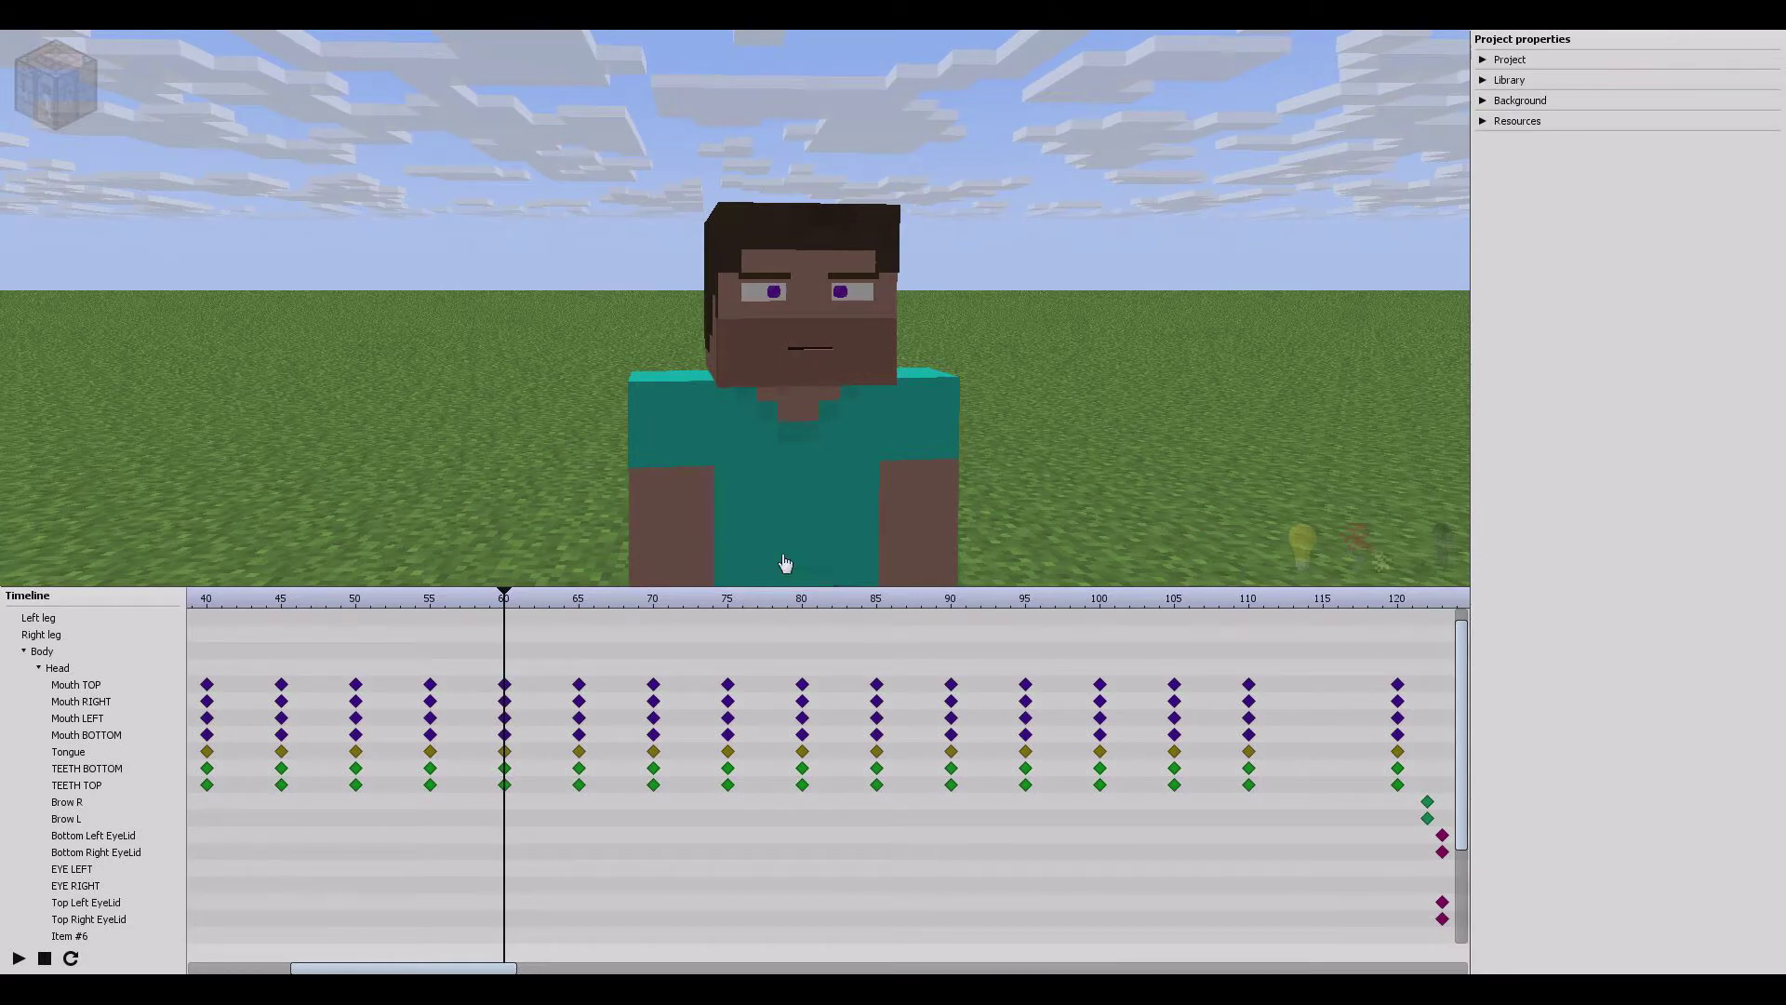
# Step: Go to the keyframes past frame 155 and scrub back through the head turn from frame 181 to frame 161
pyautogui.moveTo(442, 970); pyautogui.dragTo(754, 969)
pyautogui.moveTo(688, 602); pyautogui.dragTo(608, 618)
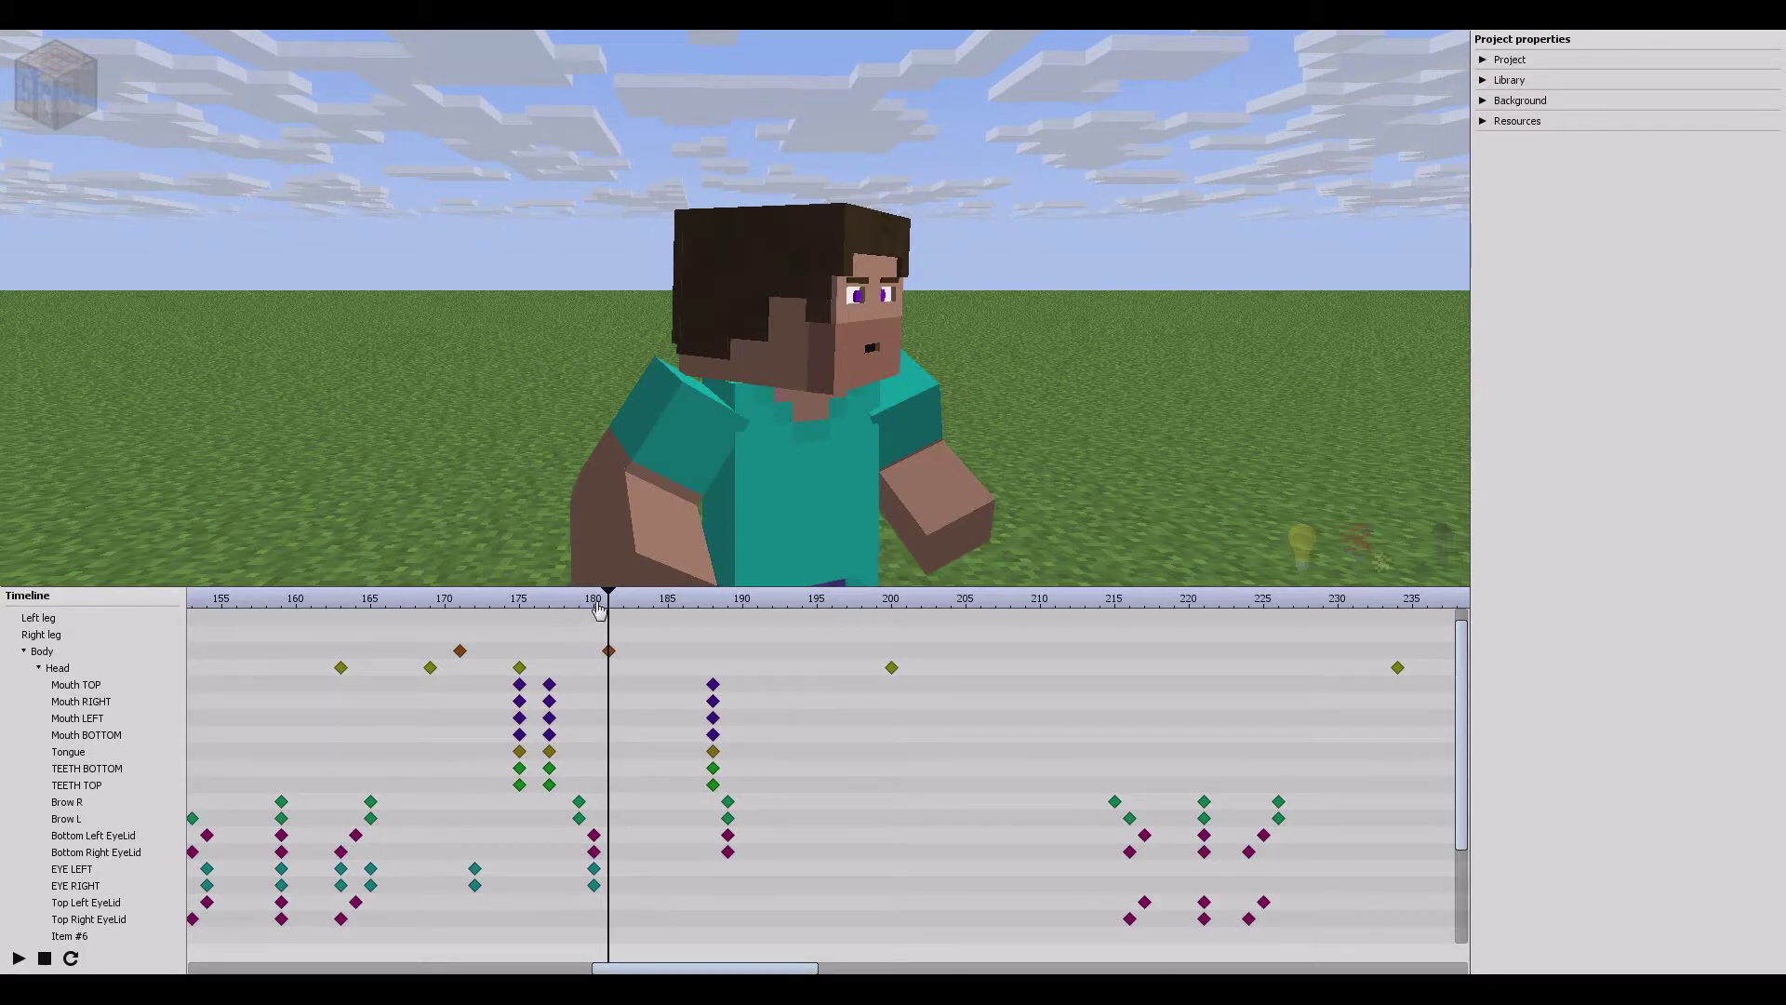
pyautogui.moveTo(601, 606); pyautogui.dragTo(309, 626)
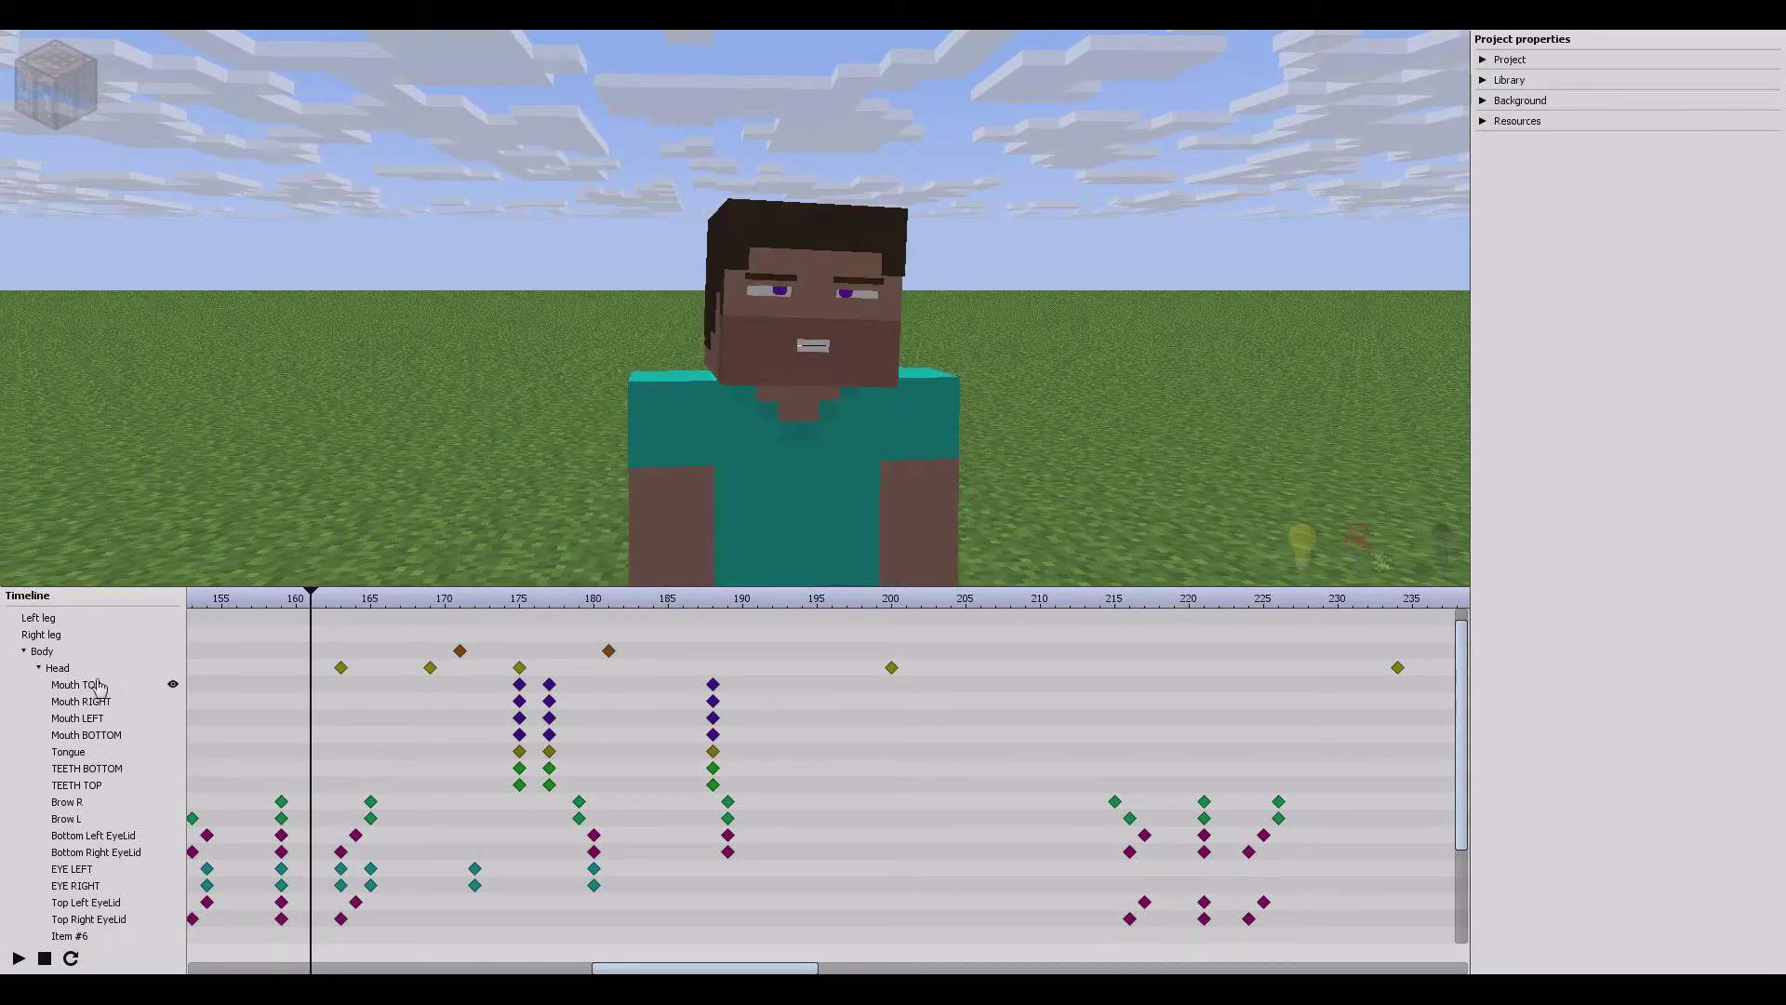
# Step: Select the body and collapse the head's face parts in the timeline, leaving the left and right arm keyframes listed
pyautogui.click(36, 652)
pyautogui.click(24, 651)
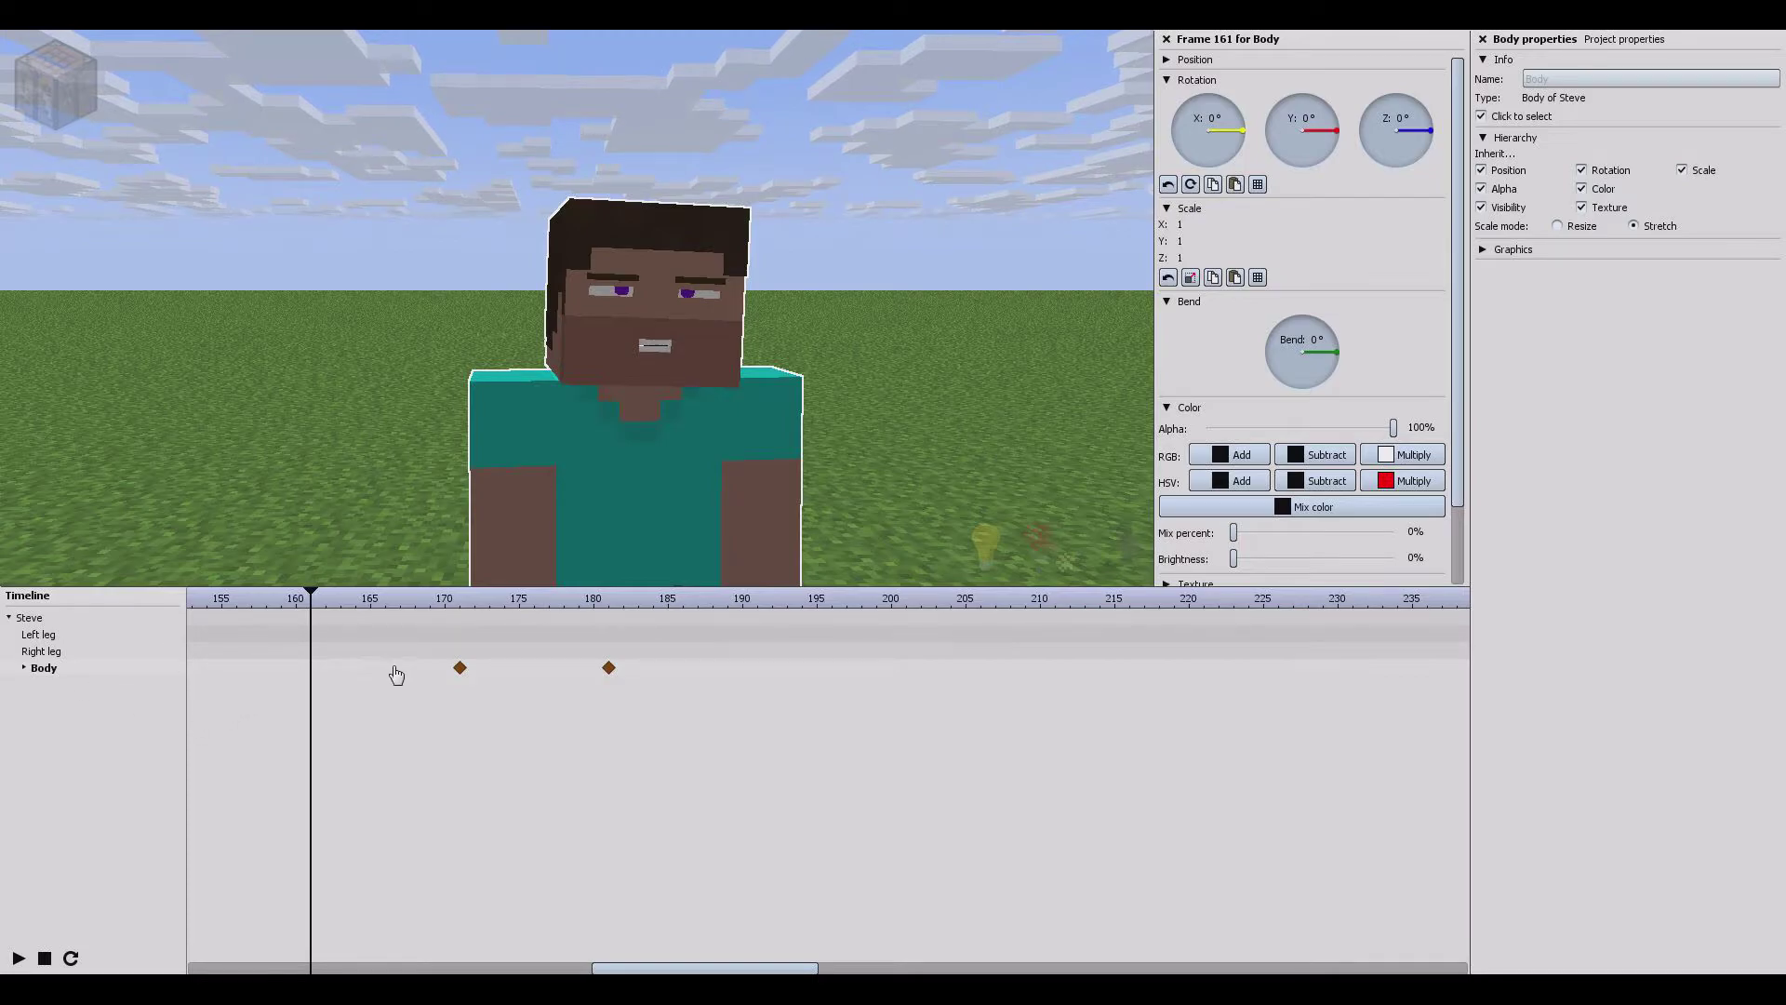
pyautogui.click(24, 668)
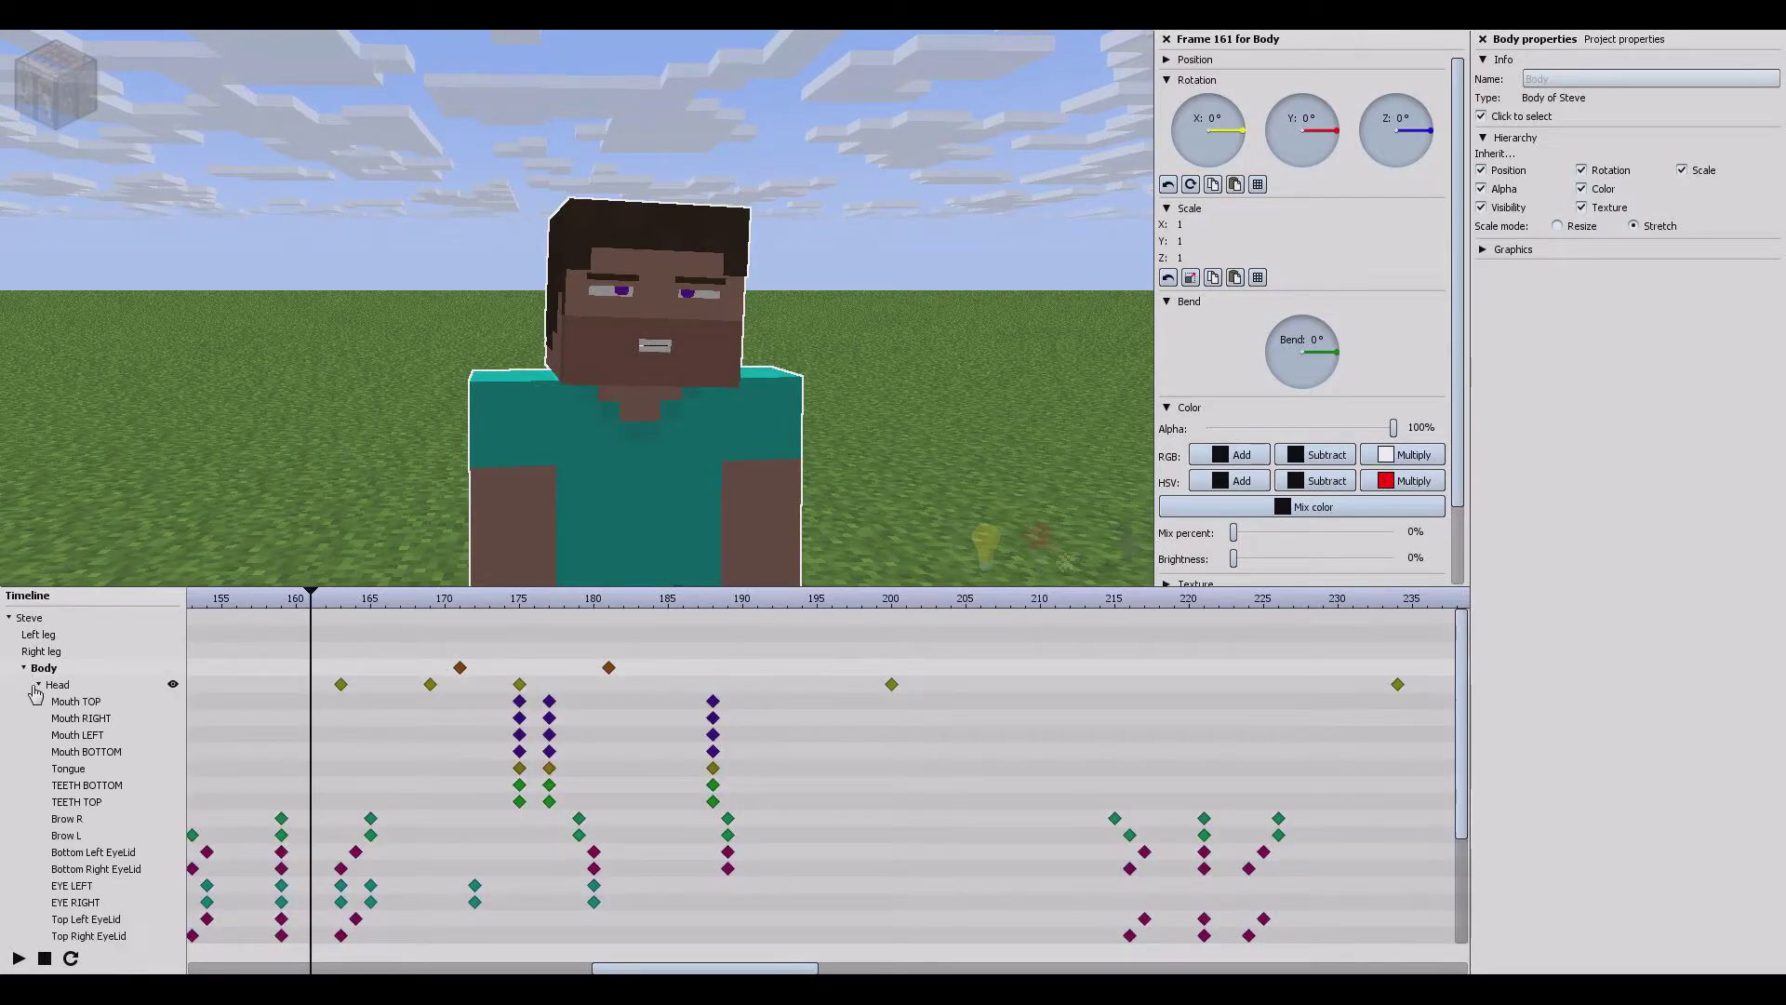
pyautogui.click(39, 685)
# Step: Inspect the left arm keyframe at frame 171 with its transition setting, and scrub the arm movement to frame 183
pyautogui.click(460, 705)
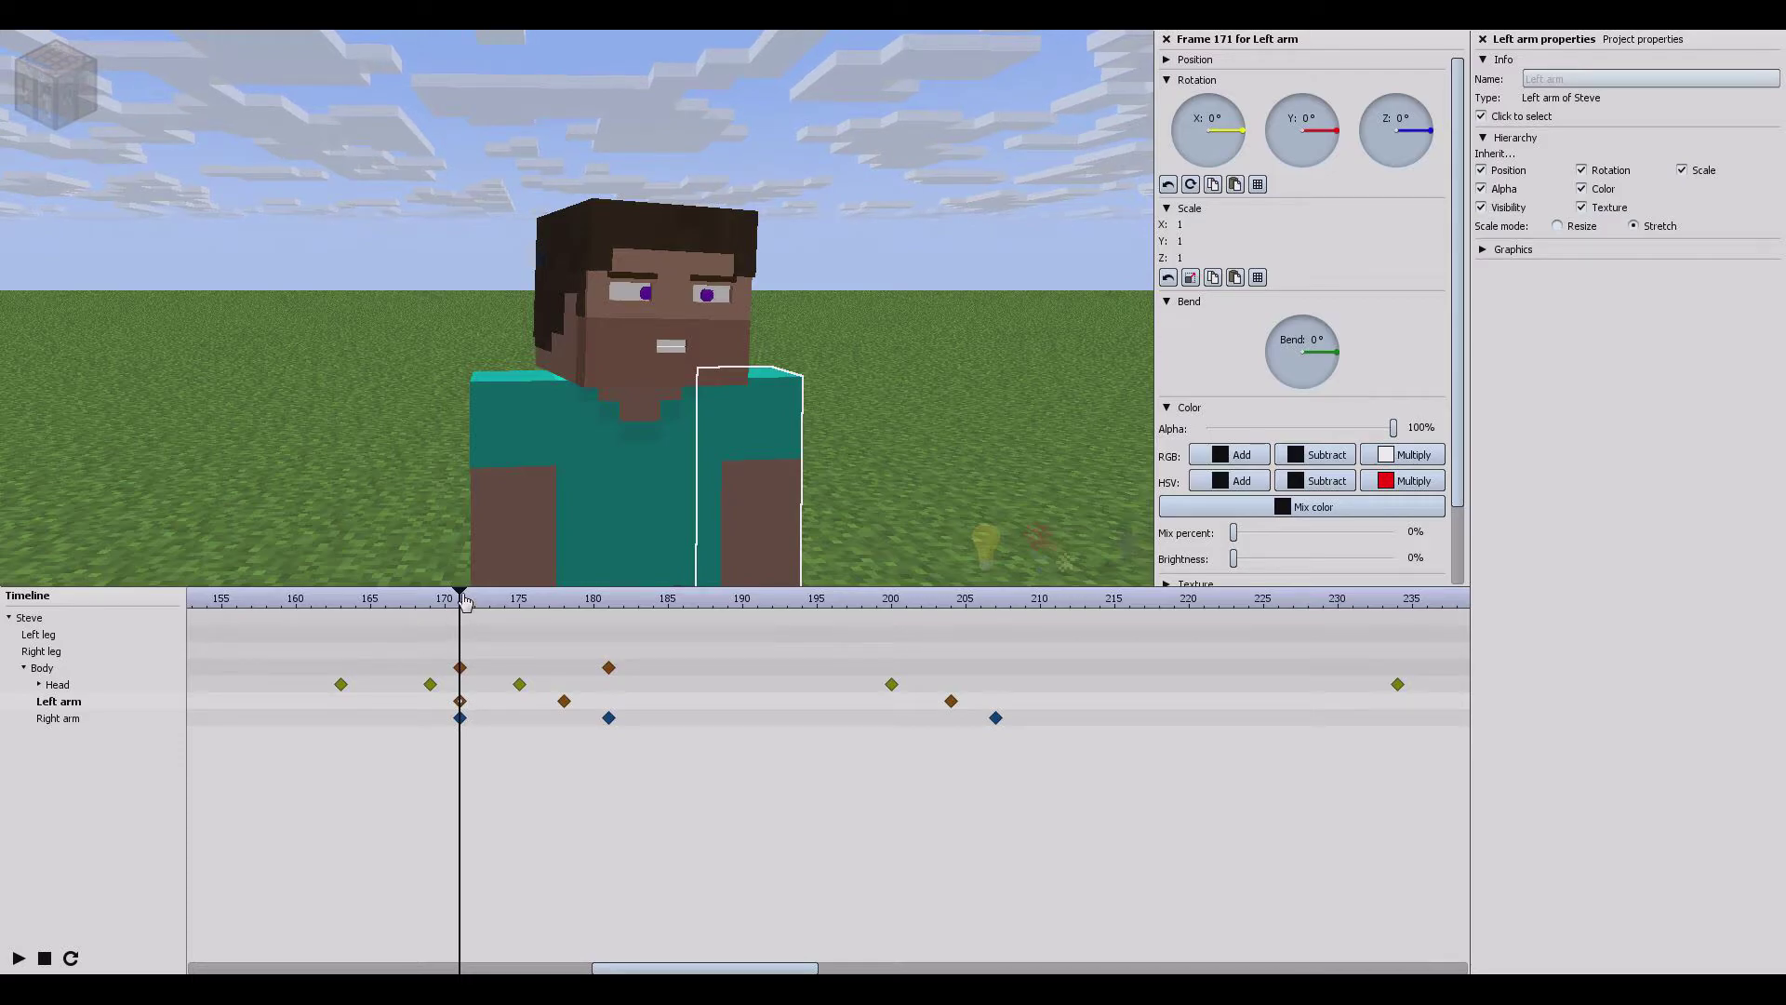
pyautogui.scroll(-2, 1458, 475)
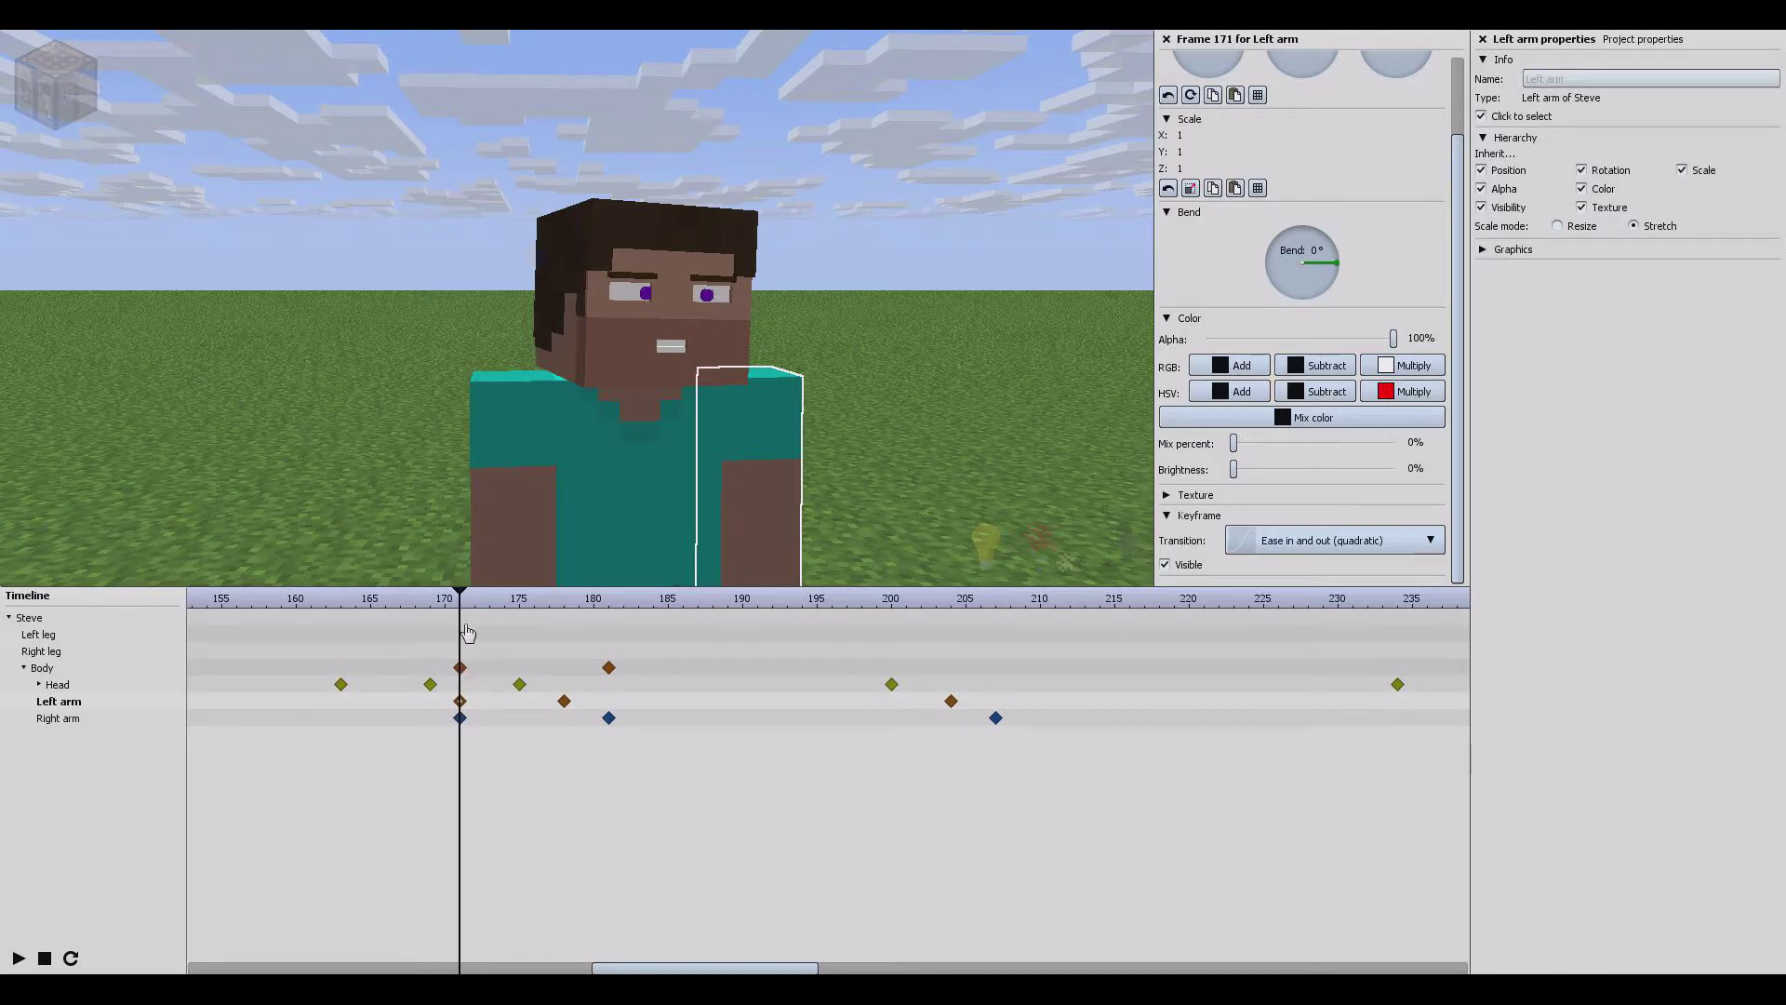
pyautogui.moveTo(465, 605); pyautogui.dragTo(656, 611)
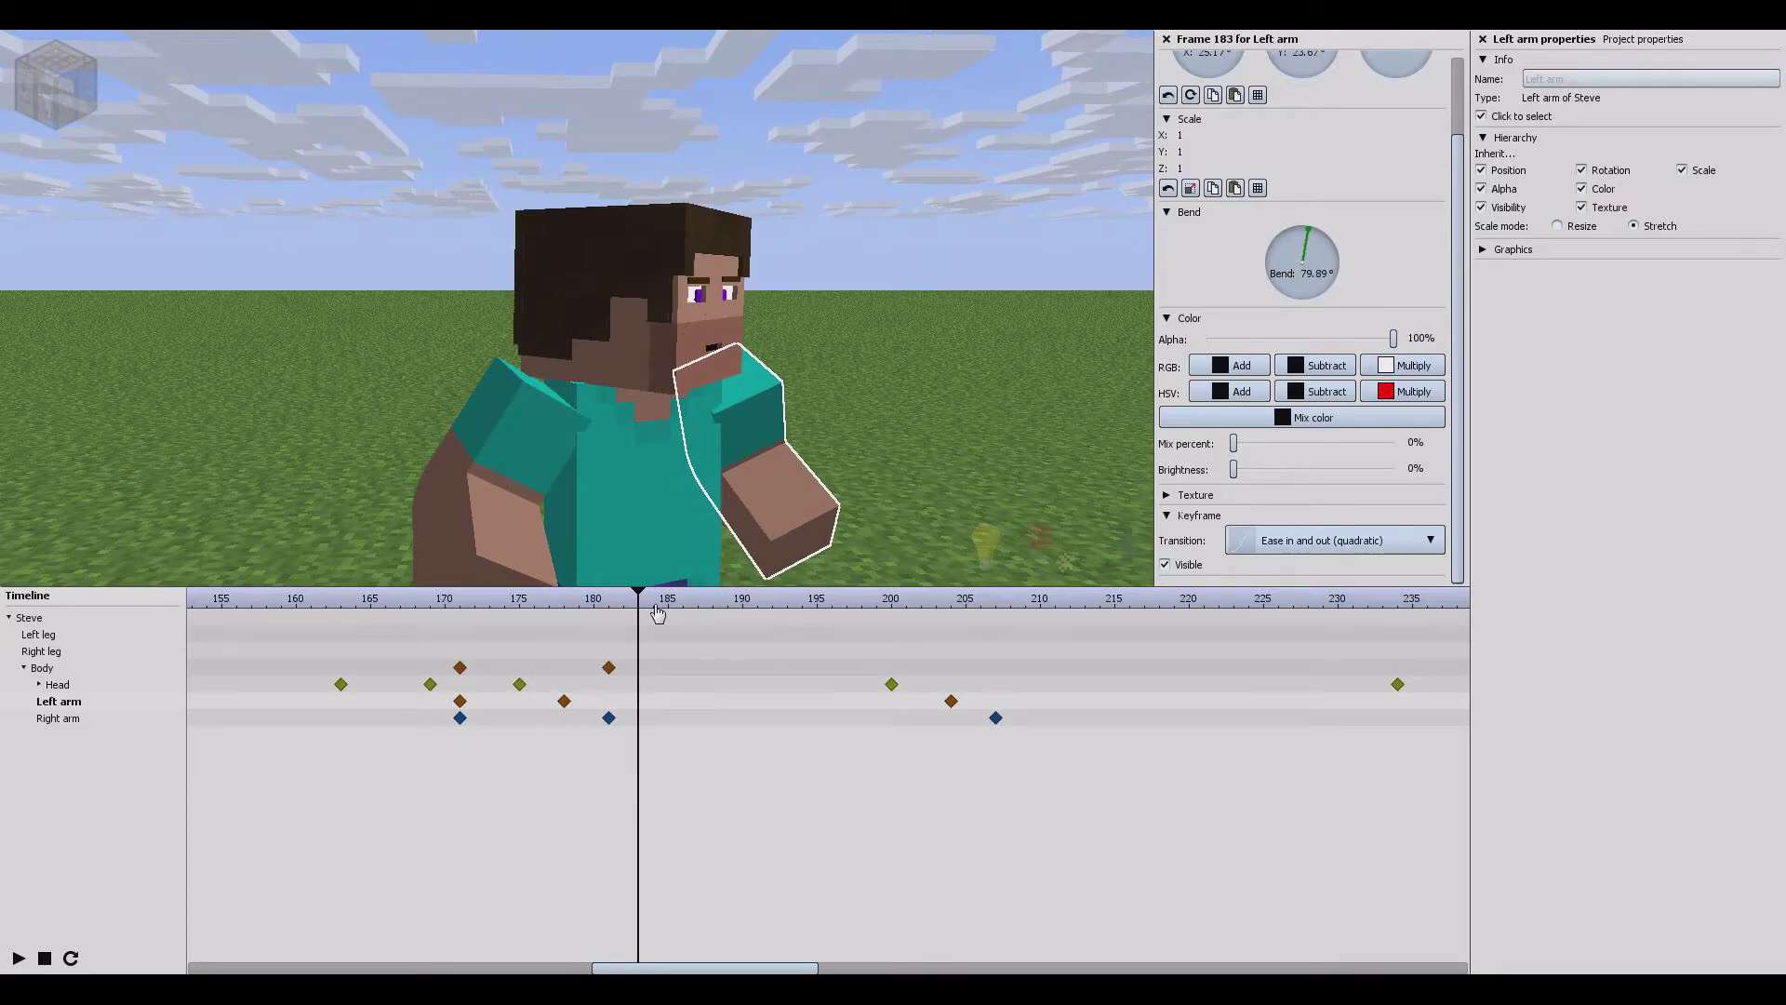
# Step: Try the left arm's first keyframe at frame 172, play back from frame 168, and return the keyframe to frame 171
pyautogui.moveTo(461, 704); pyautogui.dragTo(473, 701)
pyautogui.moveTo(481, 605); pyautogui.dragTo(415, 605)
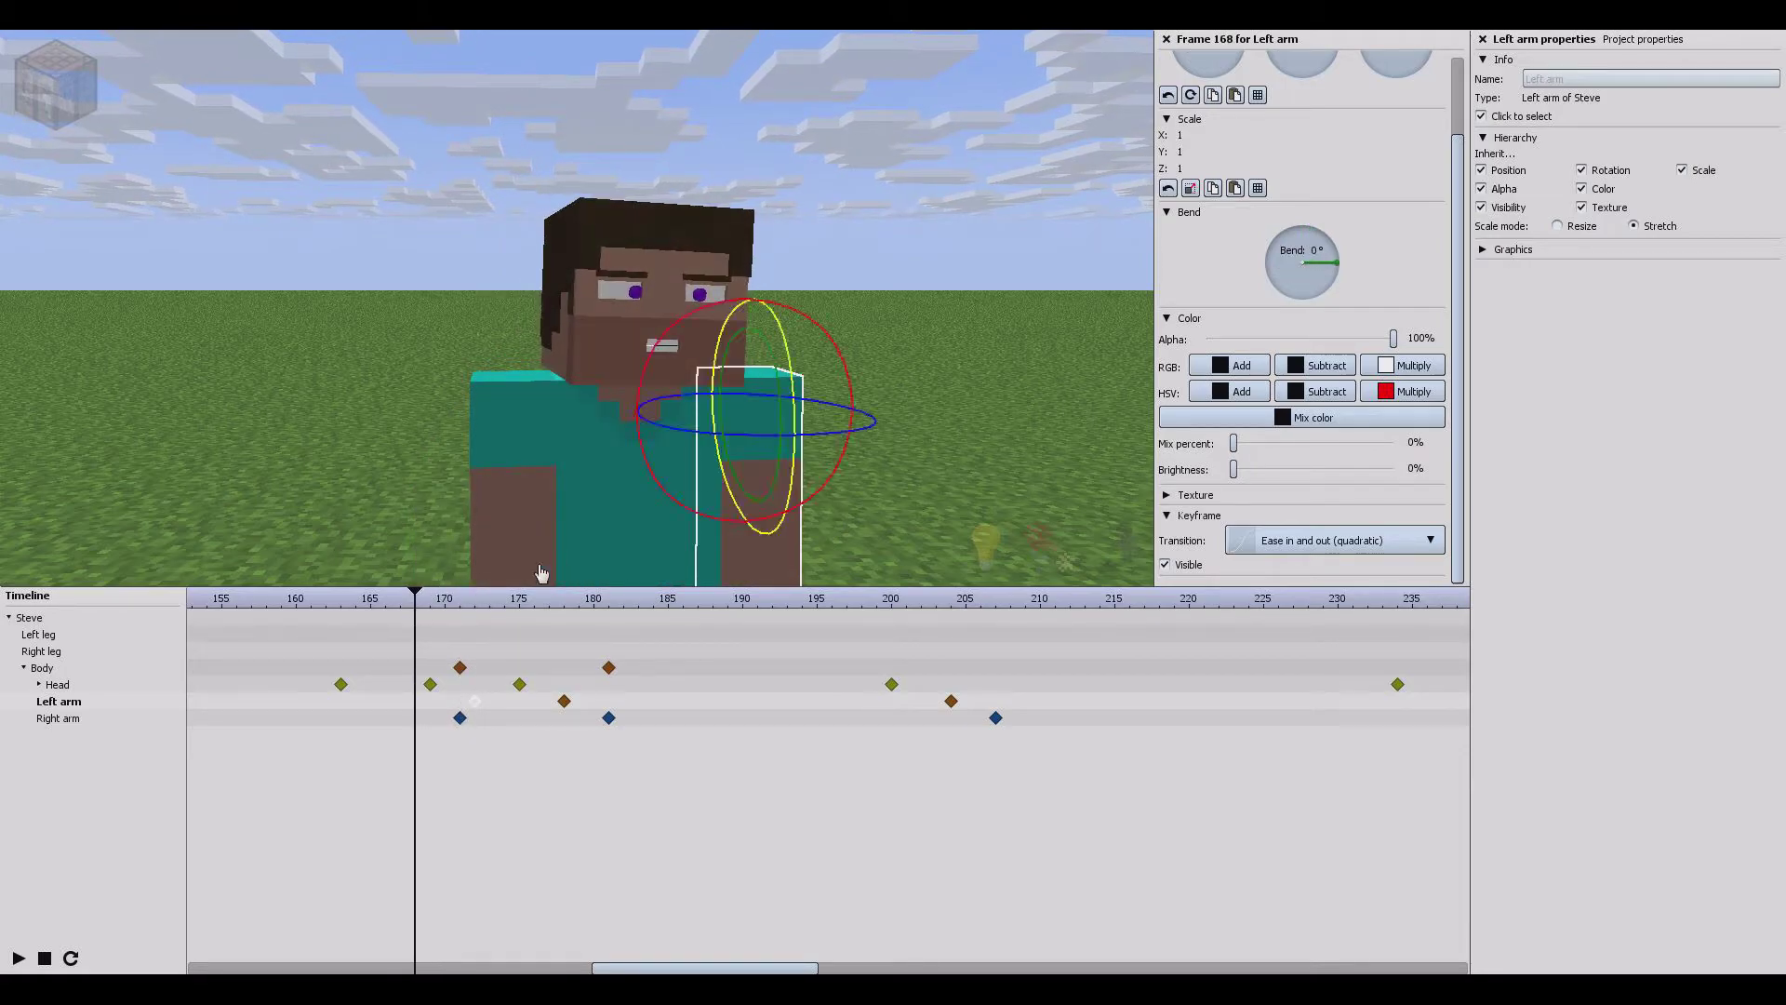
pyautogui.click(19, 956)
pyautogui.click(19, 958)
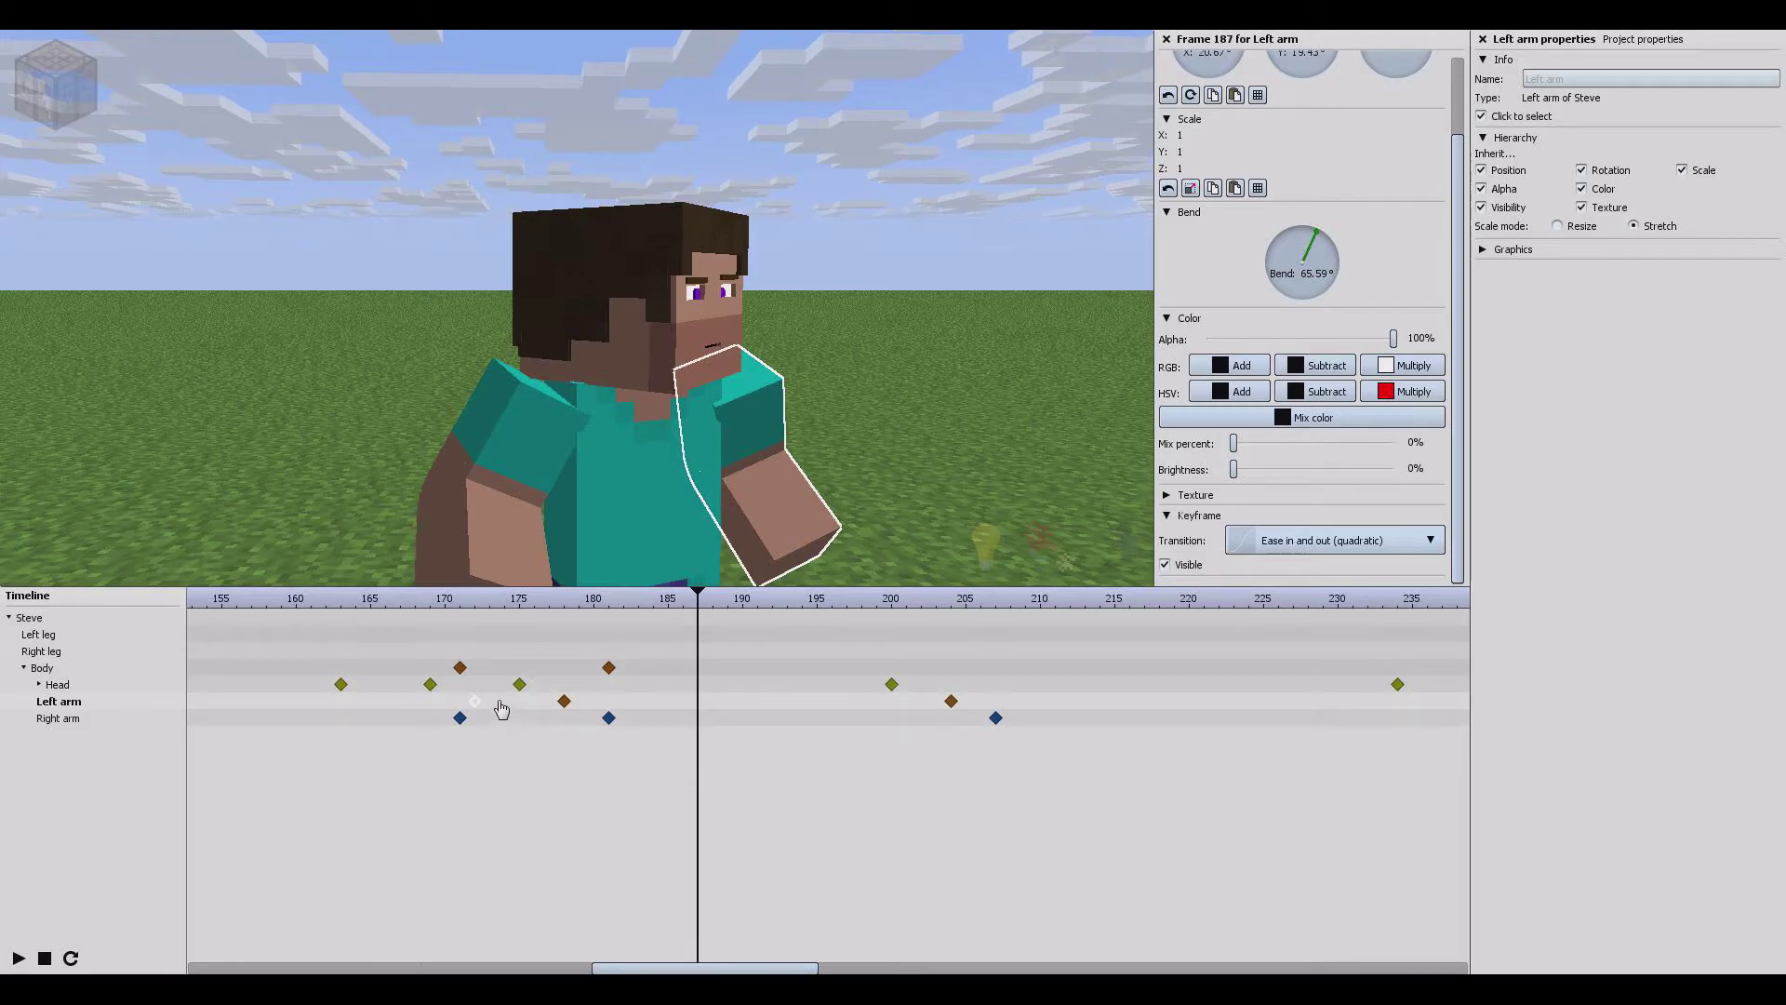
pyautogui.moveTo(476, 700); pyautogui.dragTo(455, 702)
# Step: Try aligning the right arm's raised-pose keyframe with the left arm's at frame 178, and play back the turn
pyautogui.moveTo(605, 717); pyautogui.dragTo(564, 718)
pyautogui.moveTo(578, 614); pyautogui.dragTo(415, 619)
pyautogui.click(18, 958)
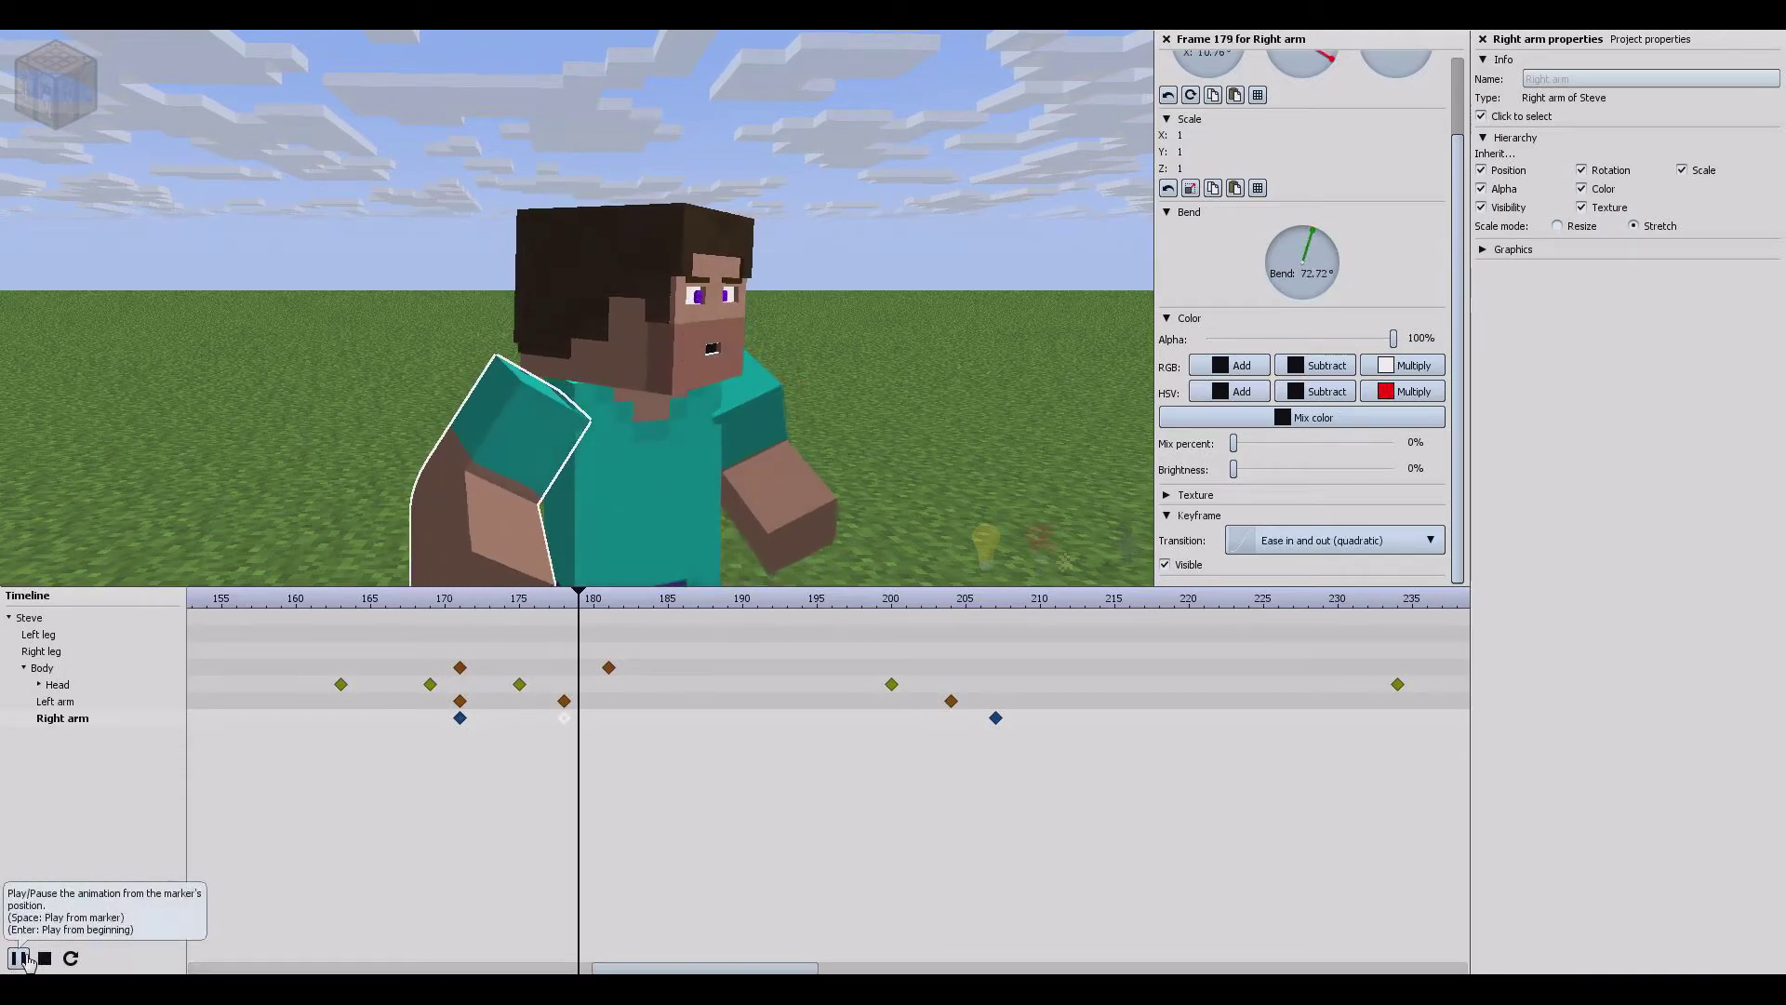
pyautogui.click(1021, 732)
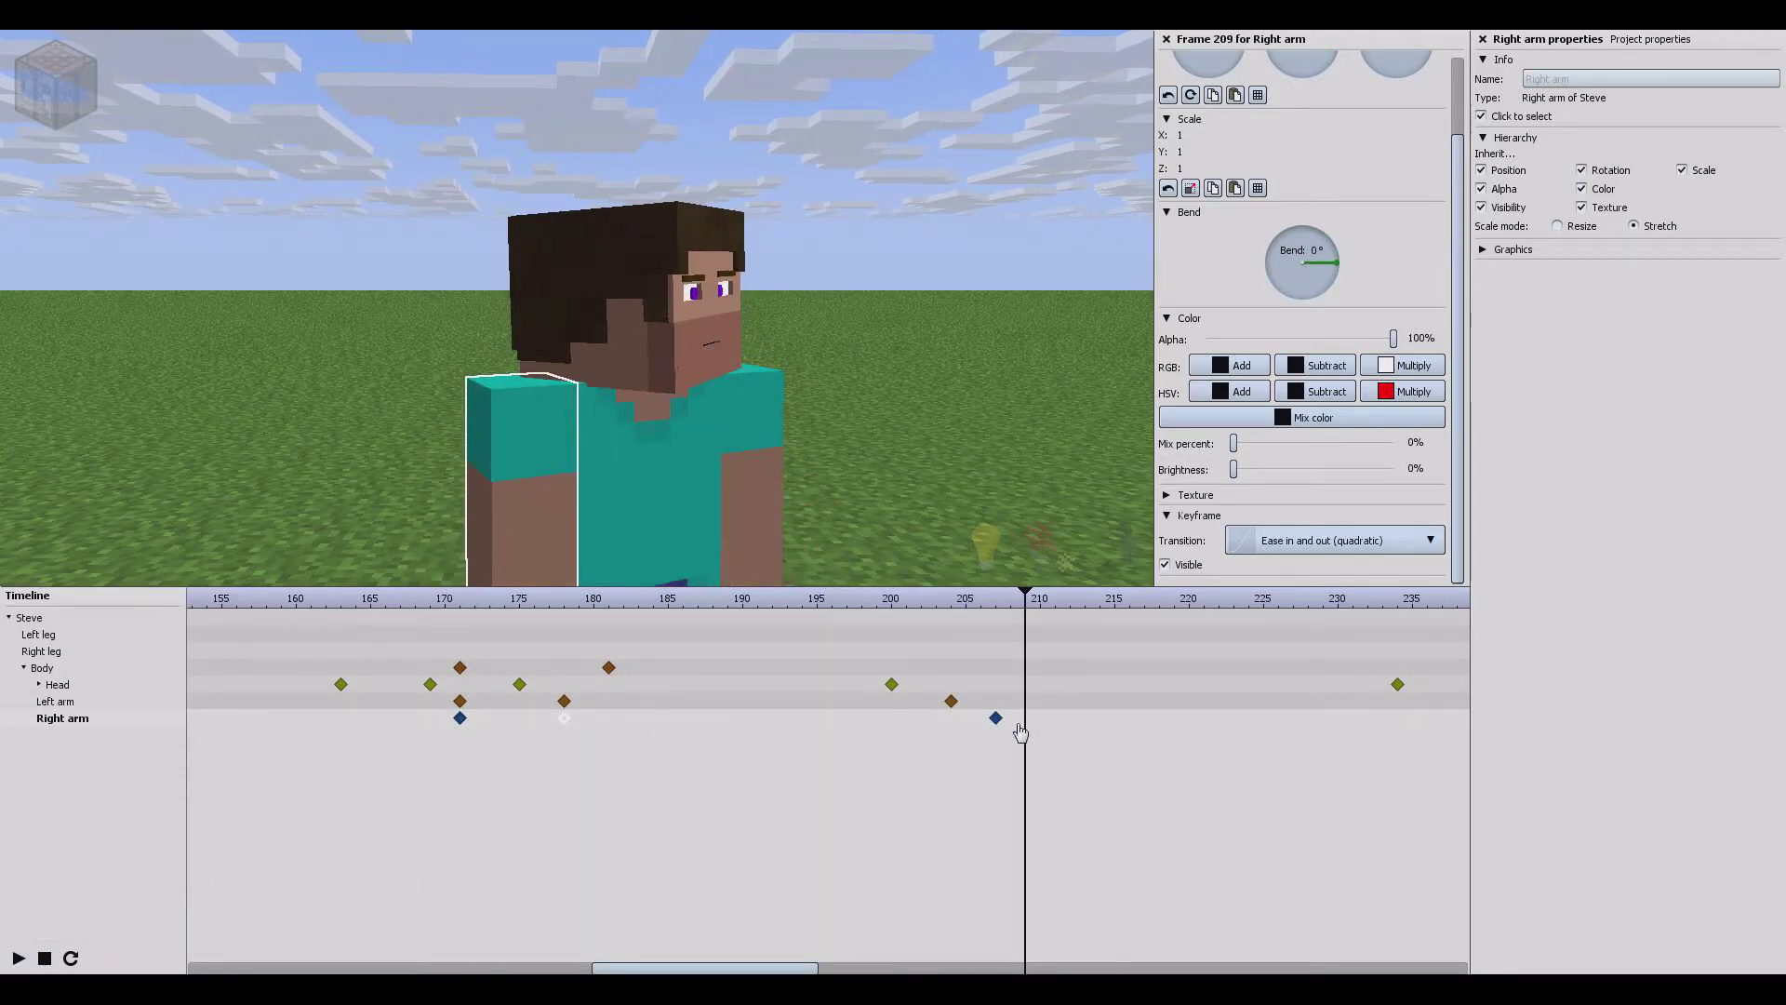
# Step: Try aligning the right arm's lowering keyframe with the left arm's at frame 204, and play back both arms moving in sync
pyautogui.moveTo(994, 725); pyautogui.dragTo(949, 718)
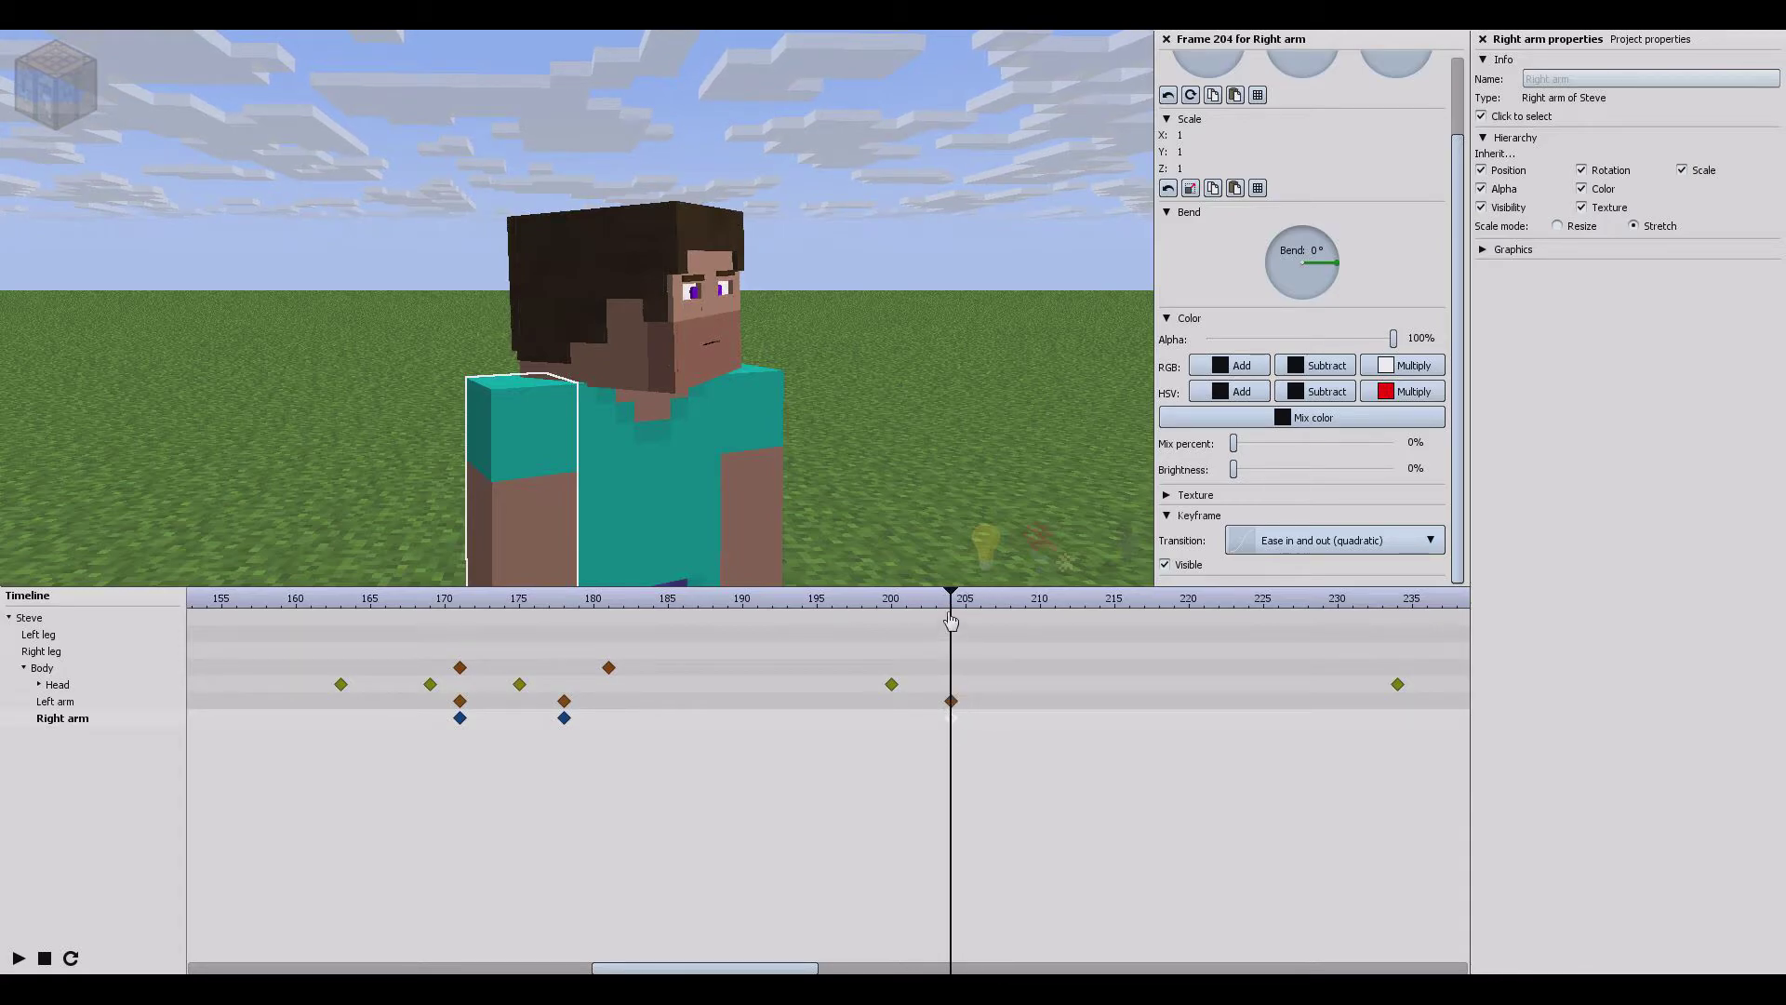
pyautogui.moveTo(949, 616); pyautogui.dragTo(537, 621)
pyautogui.click(19, 959)
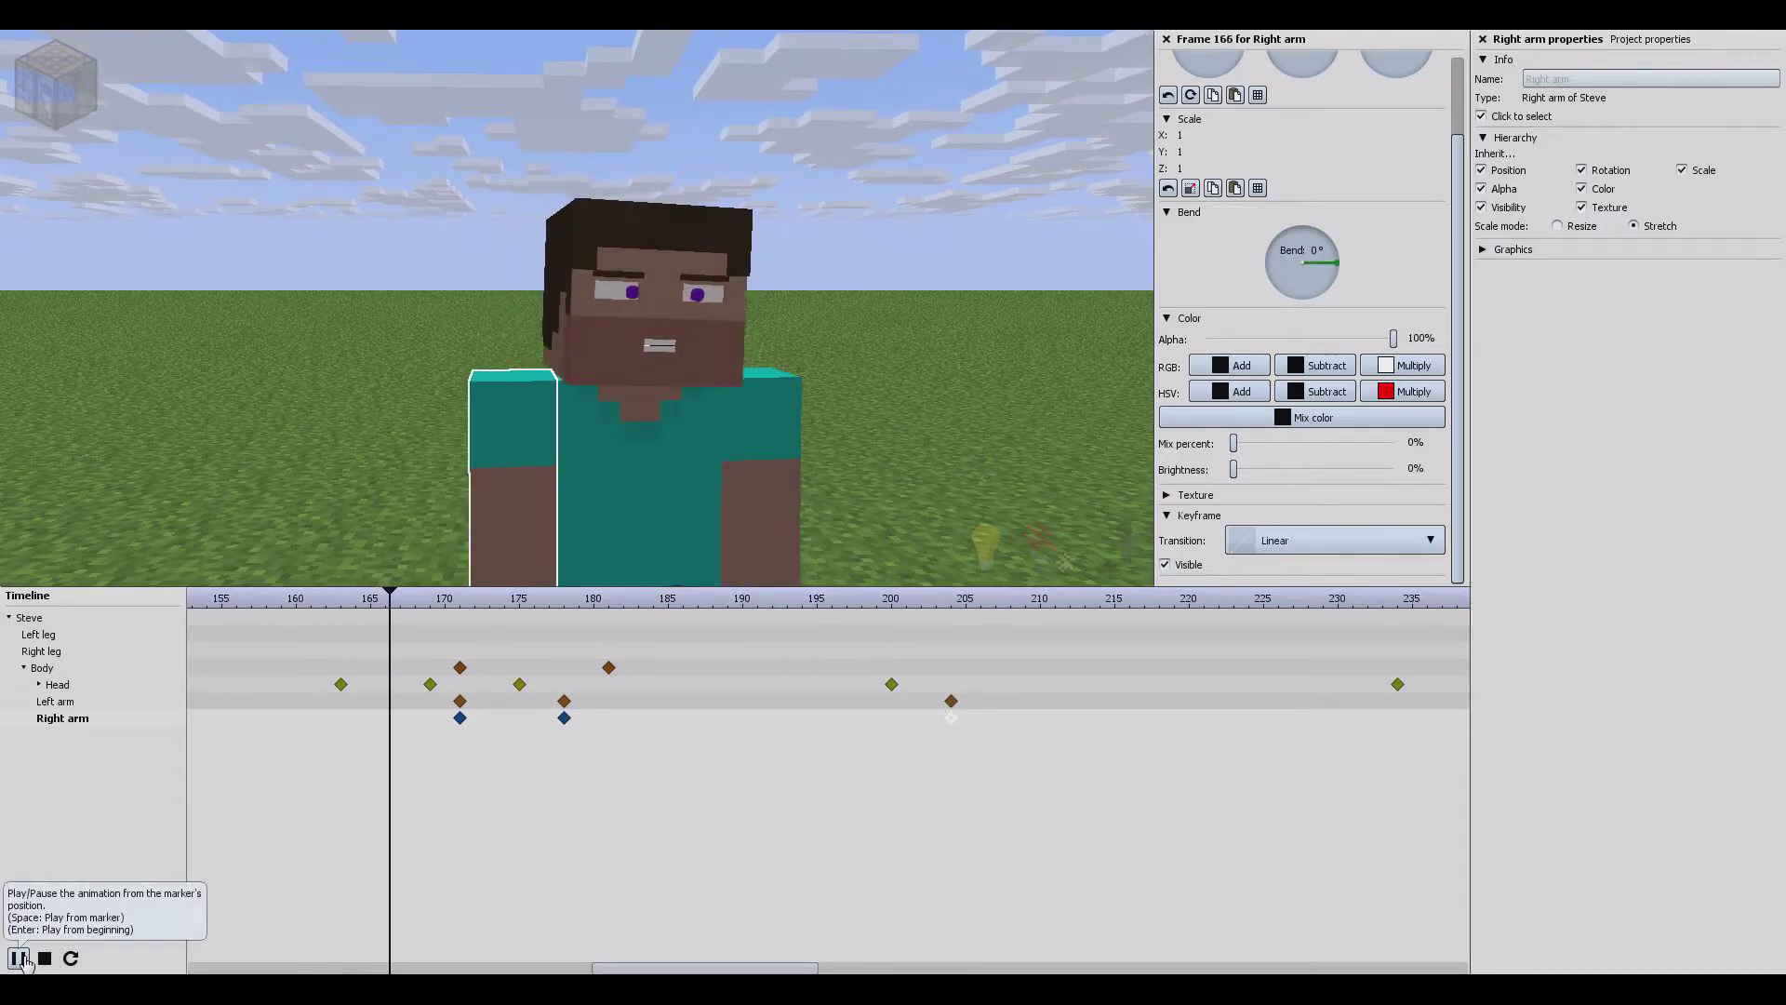
pyautogui.click(19, 959)
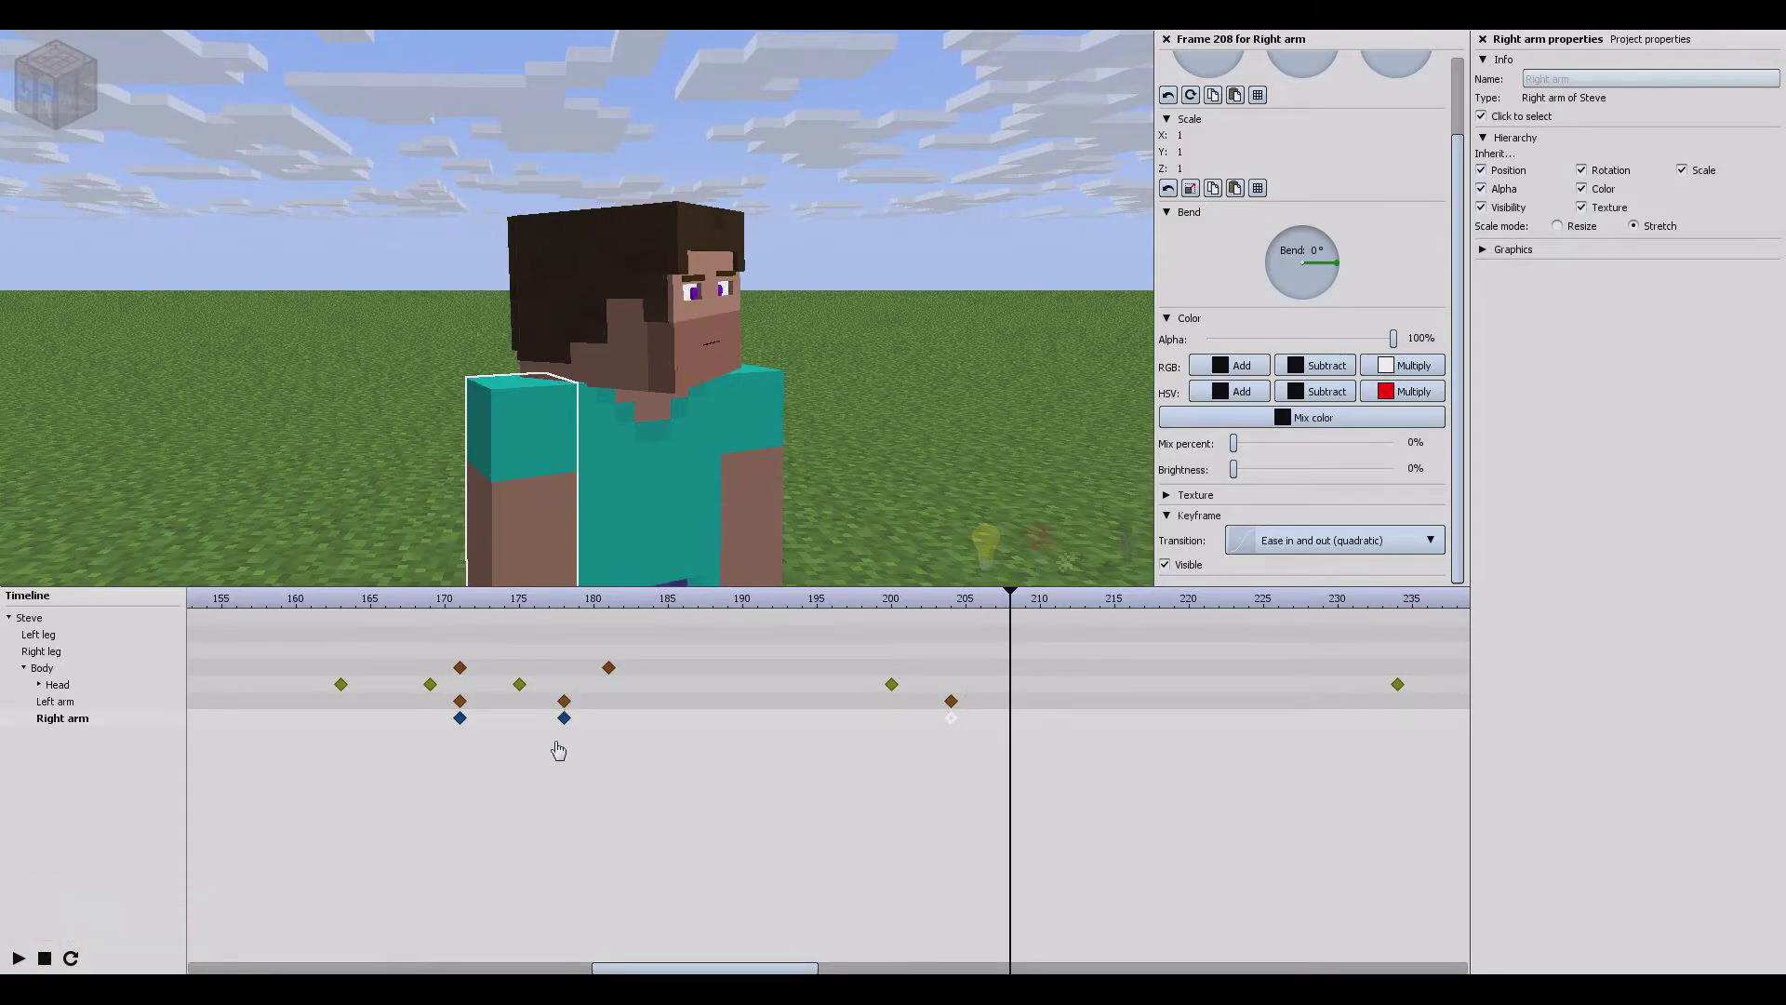
# Step: Offset the arms by moving the right arm's last two keyframes to frames 181 and 208 and the left arm's first to 170
pyautogui.moveTo(564, 721); pyautogui.dragTo(609, 719)
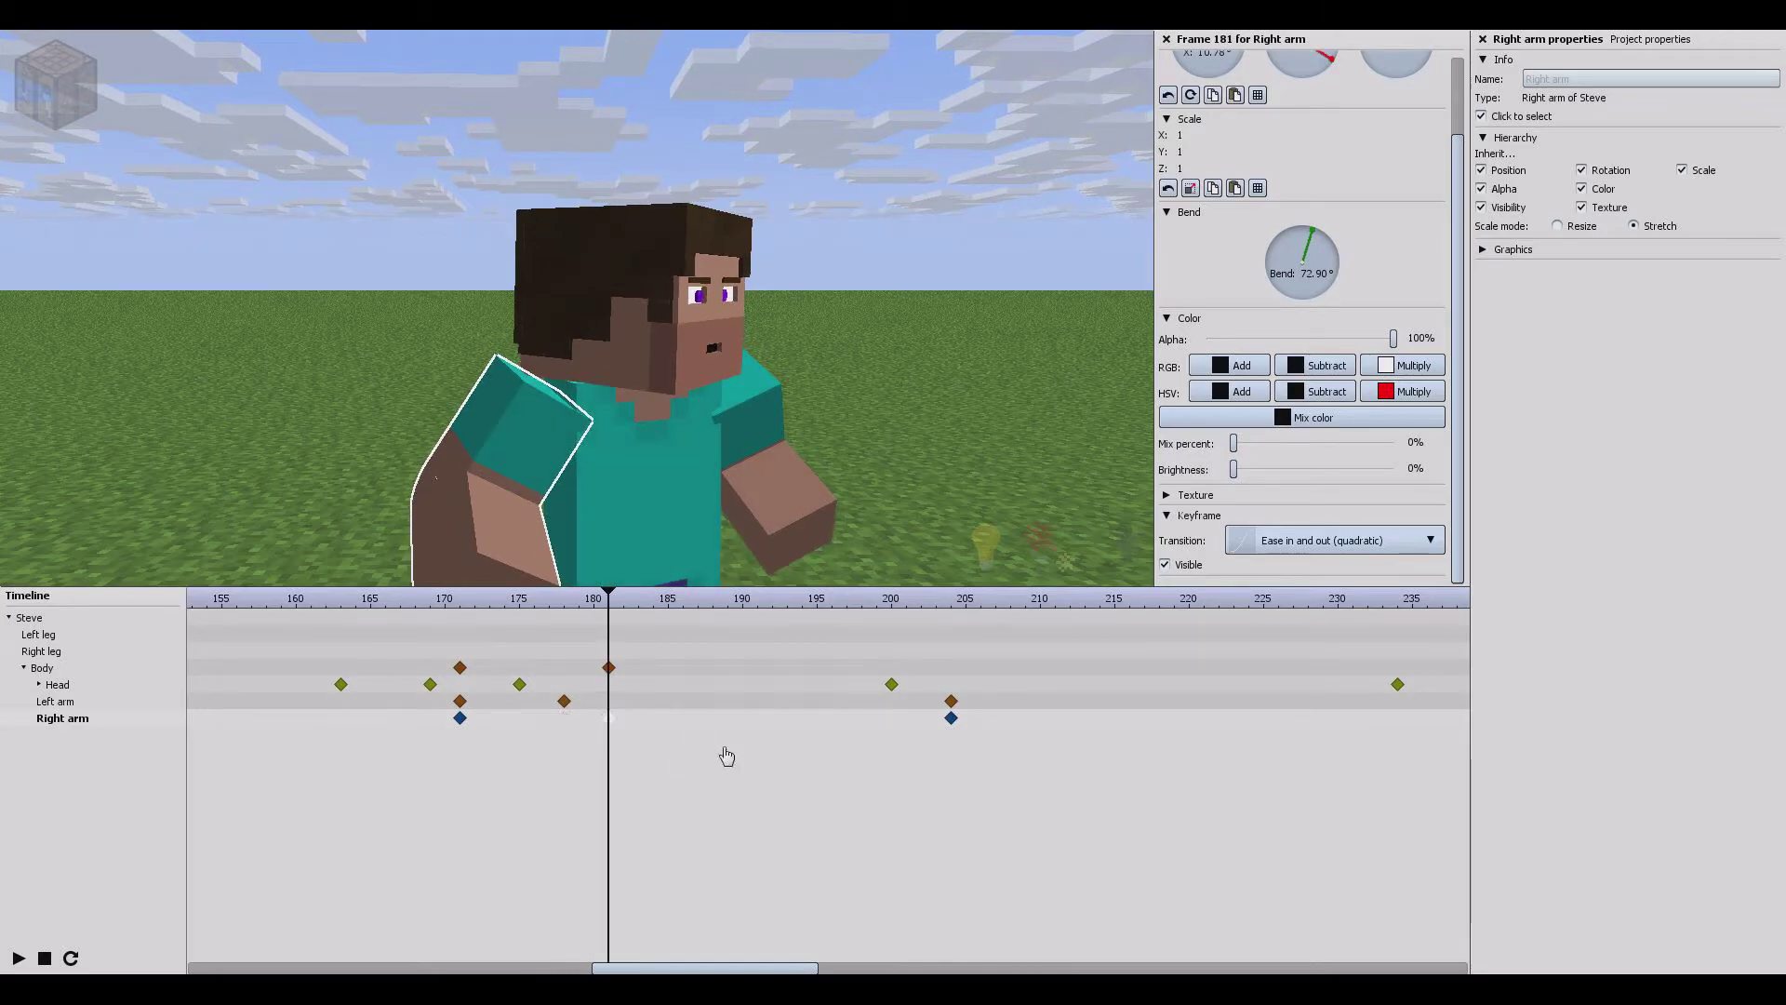
pyautogui.moveTo(953, 719); pyautogui.dragTo(1011, 721)
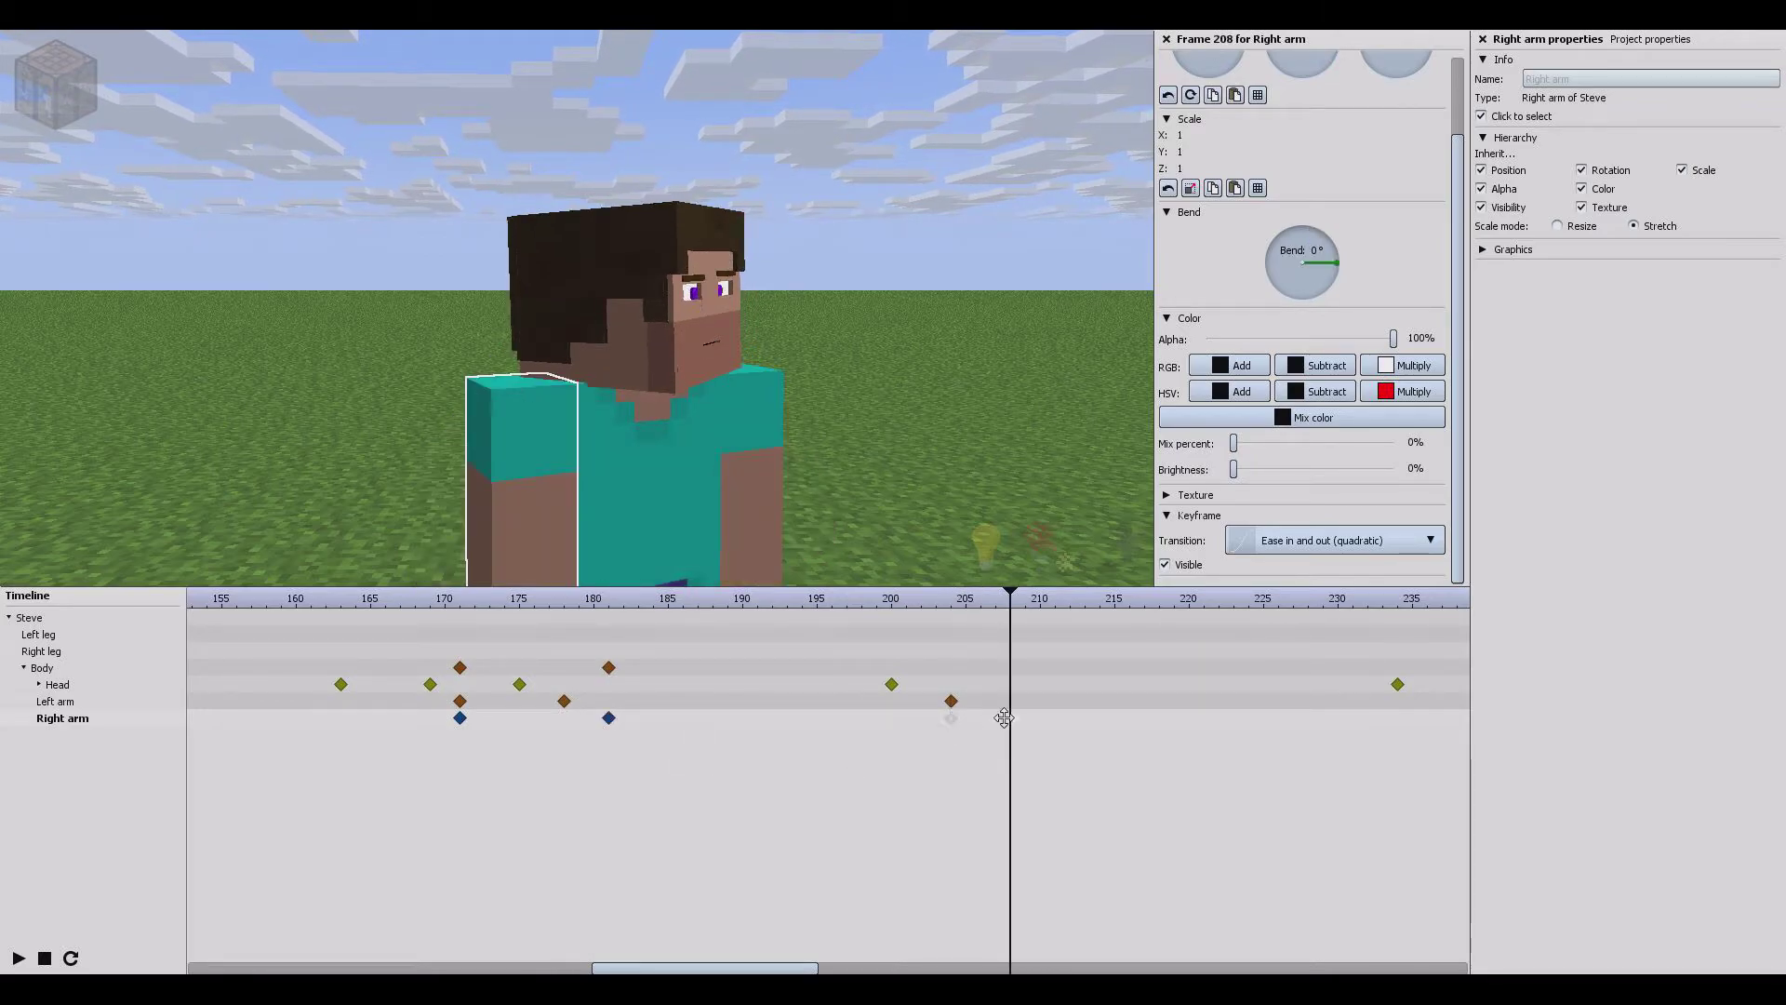
pyautogui.click(458, 701)
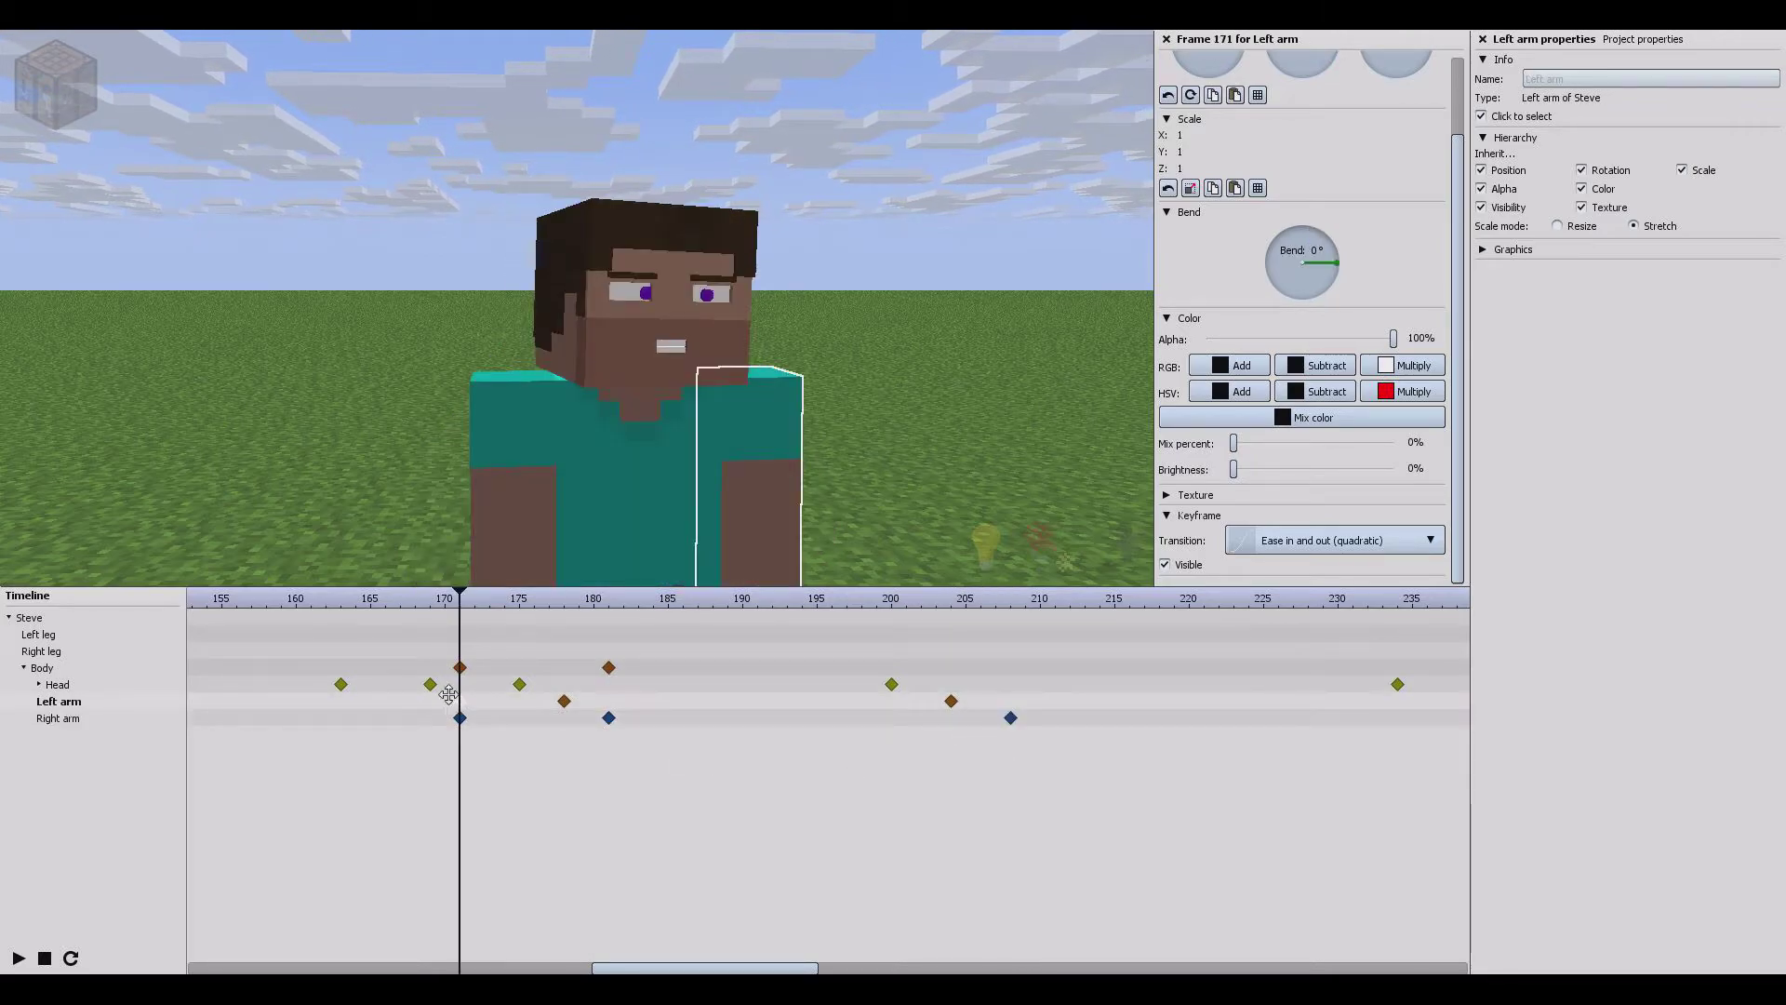
pyautogui.moveTo(448, 693); pyautogui.dragTo(444, 700)
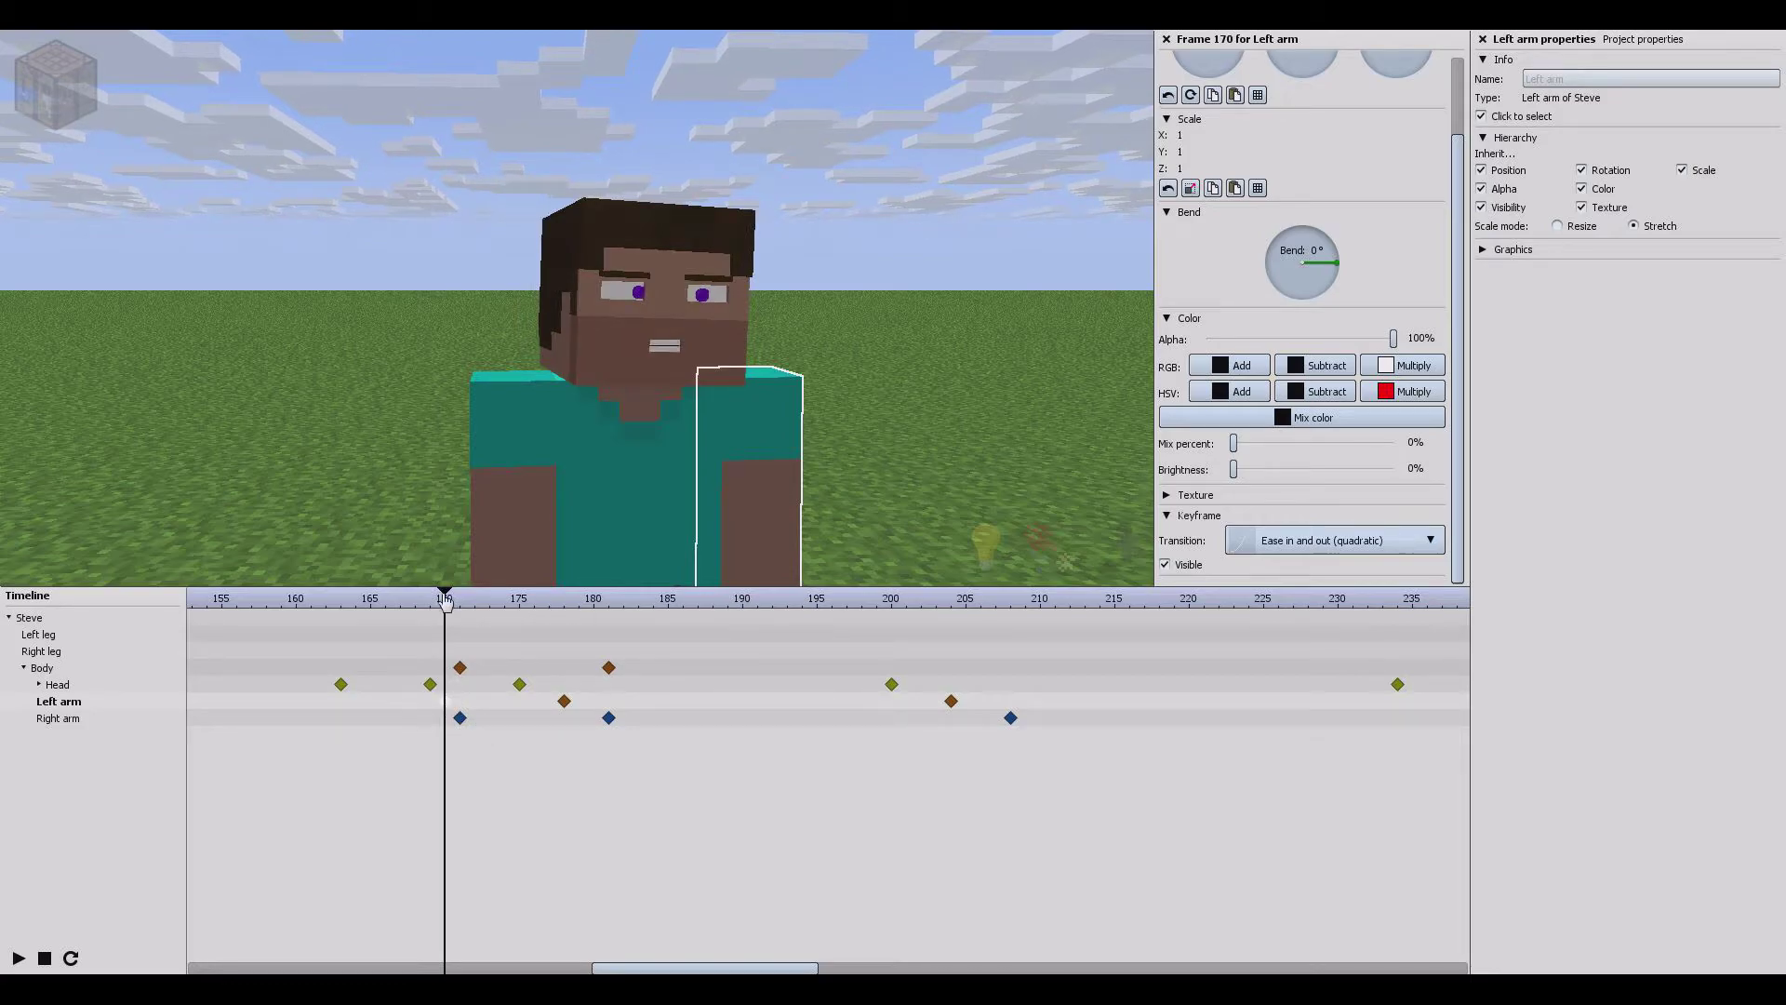
pyautogui.moveTo(445, 603)
pyautogui.mouseDown()
pyautogui.moveTo(657, 586)
pyautogui.moveTo(1024, 618)
pyautogui.mouseUp()
pyautogui.click(543, 660)
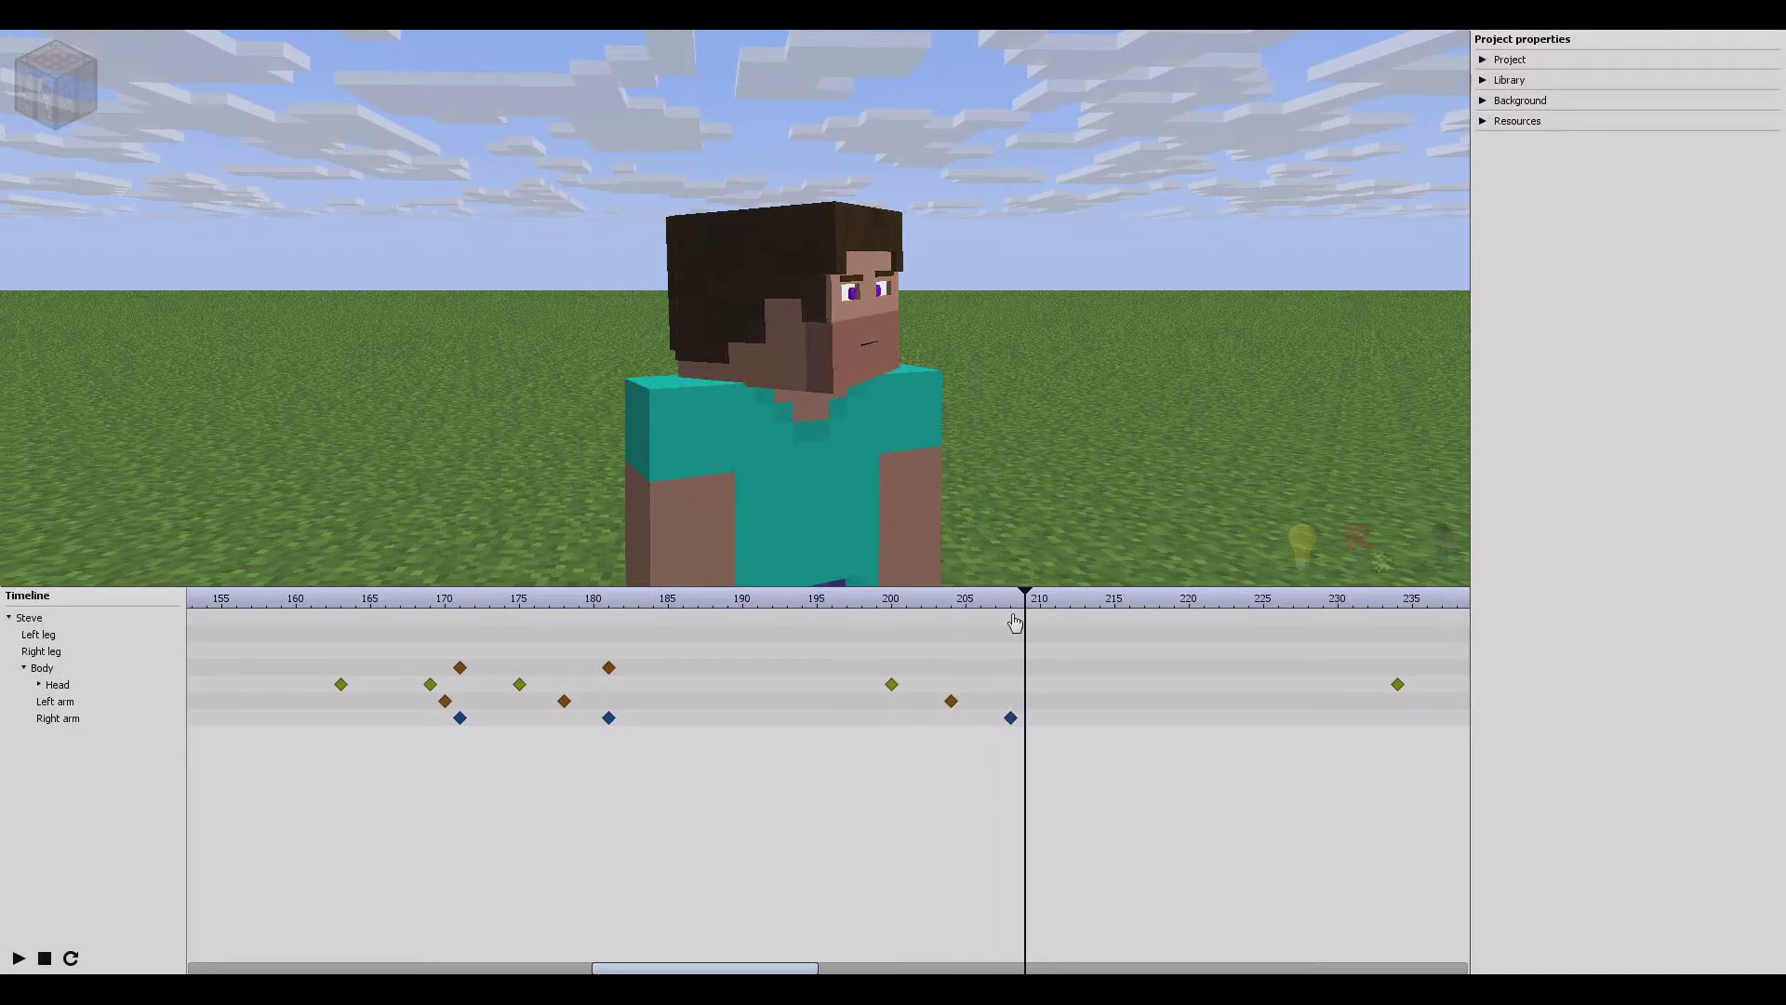
# Step: Add a slightly rotated left arm keyframe at frame 249 and a right arm keyframe at frame 254 with a 1.32° bend
pyautogui.moveTo(693, 969); pyautogui.dragTo(810, 955)
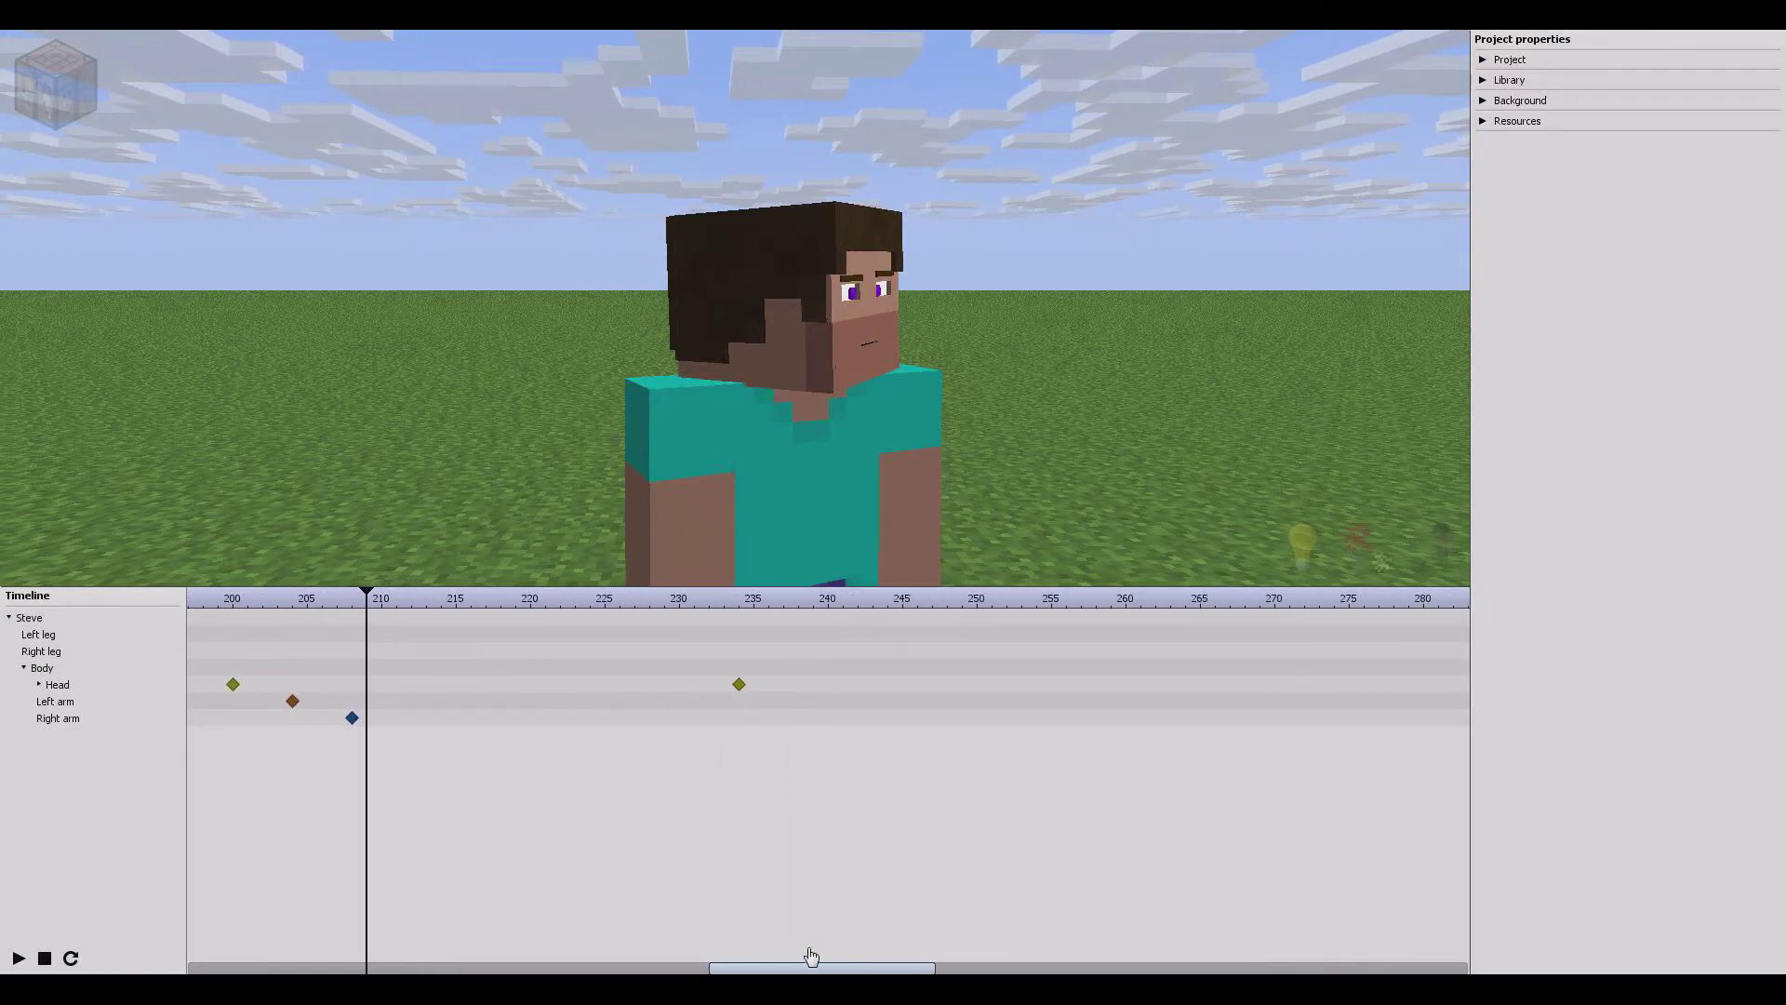
pyautogui.moveTo(399, 618); pyautogui.dragTo(323, 651)
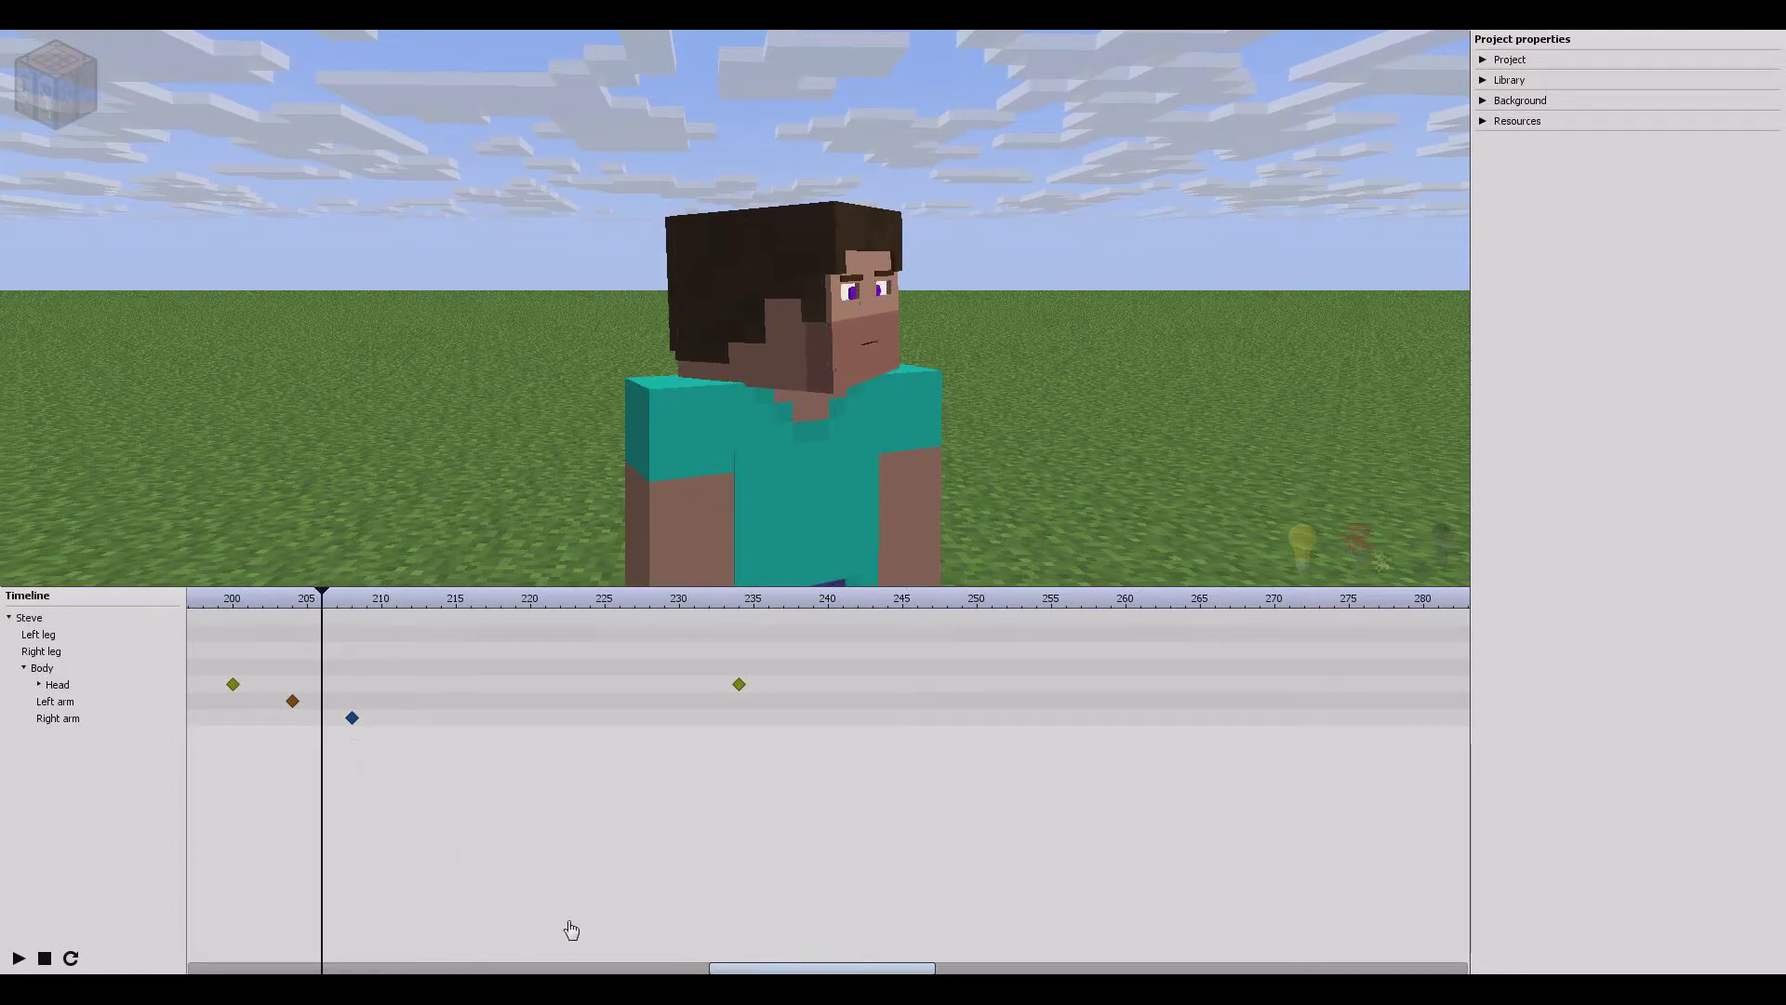
pyautogui.moveTo(743, 970); pyautogui.dragTo(724, 970)
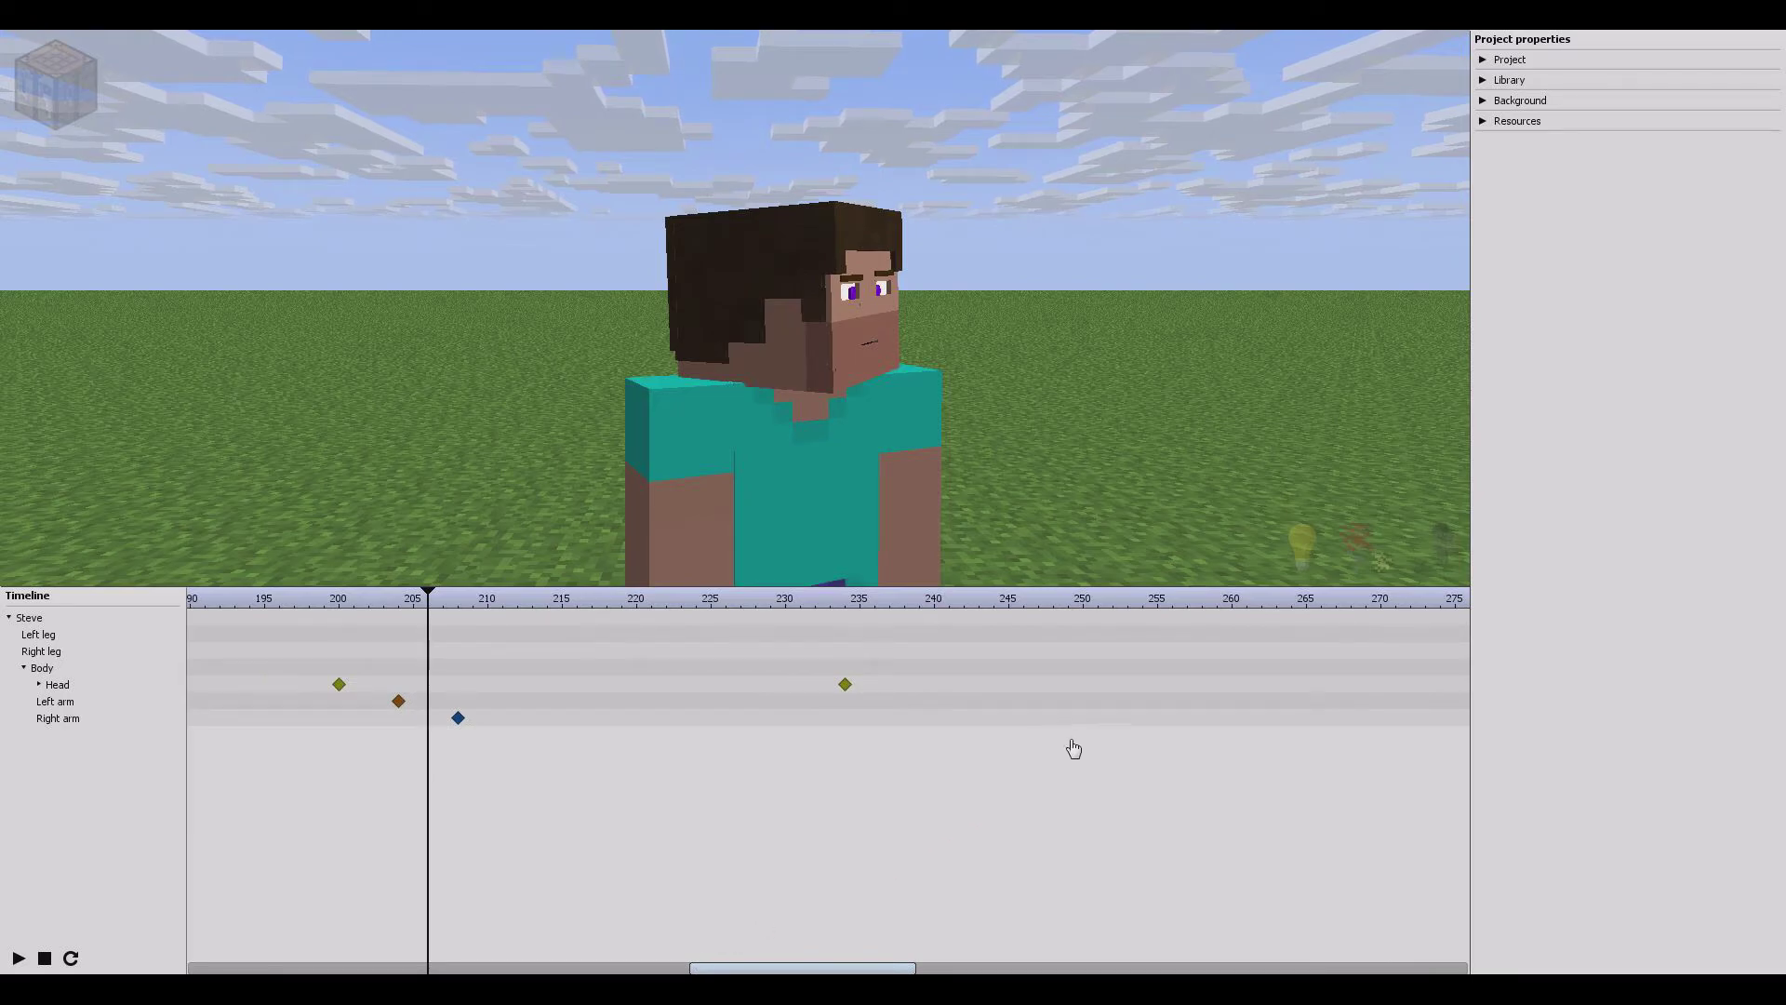
pyautogui.click(1075, 704)
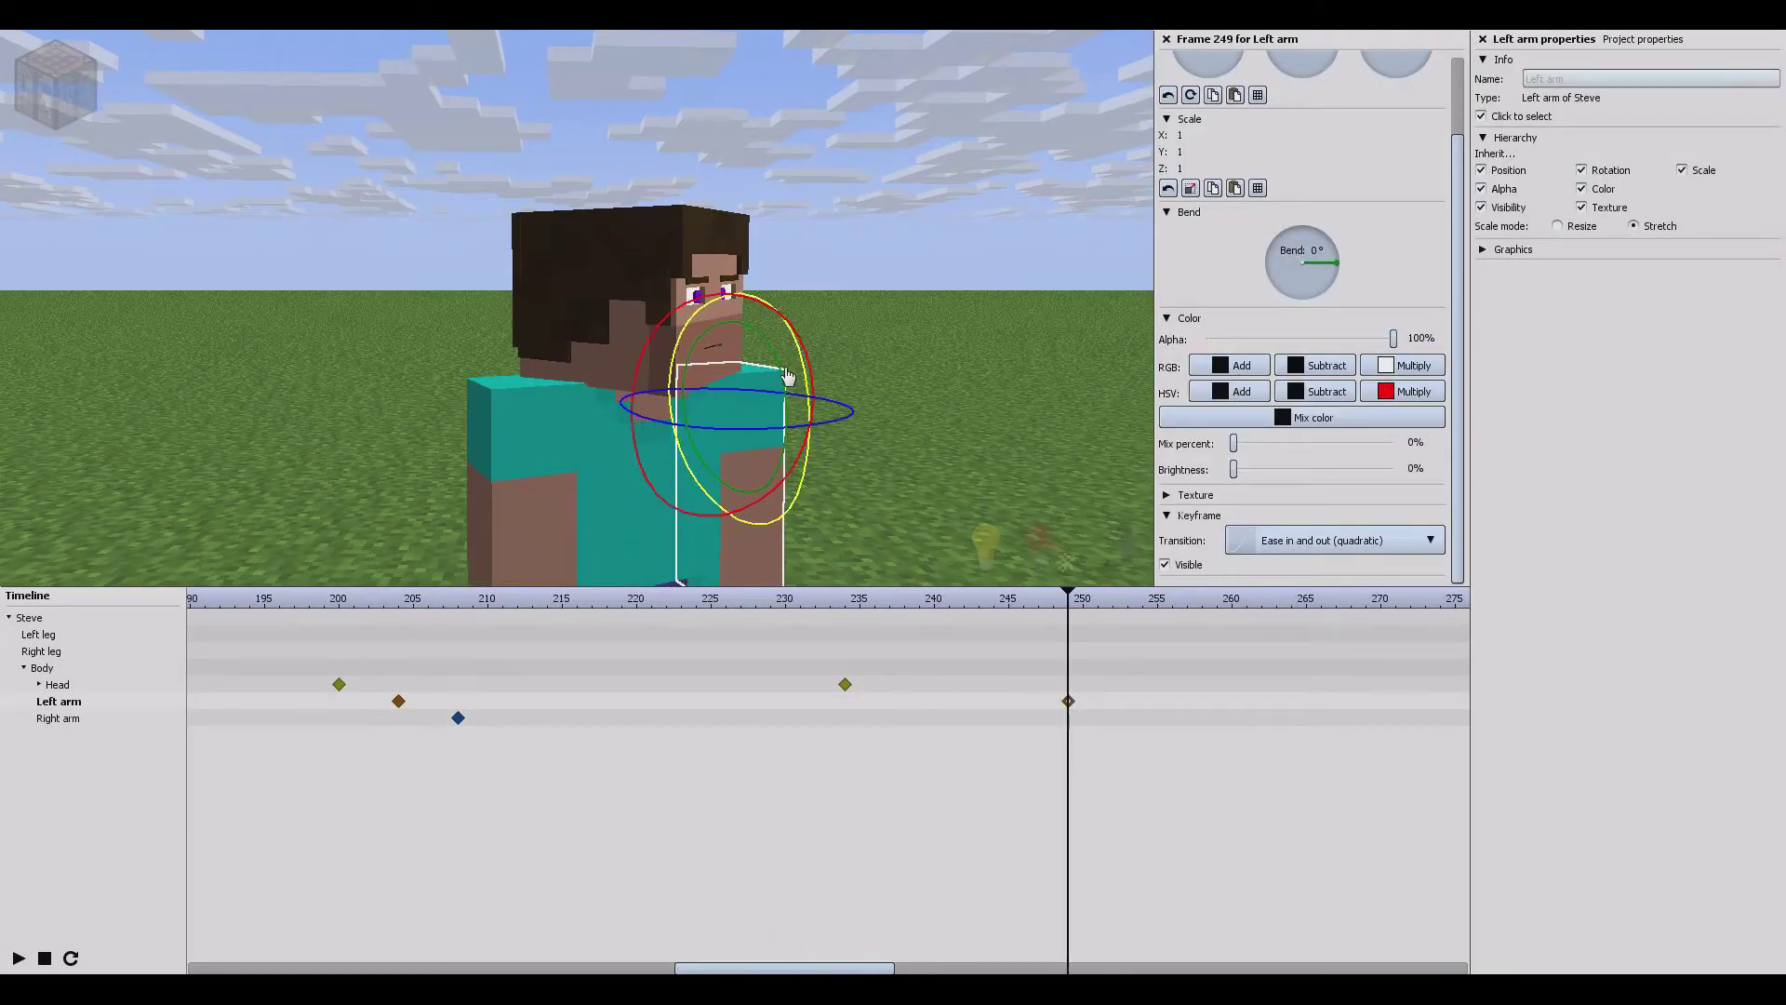
pyautogui.moveTo(804, 358); pyautogui.dragTo(808, 367)
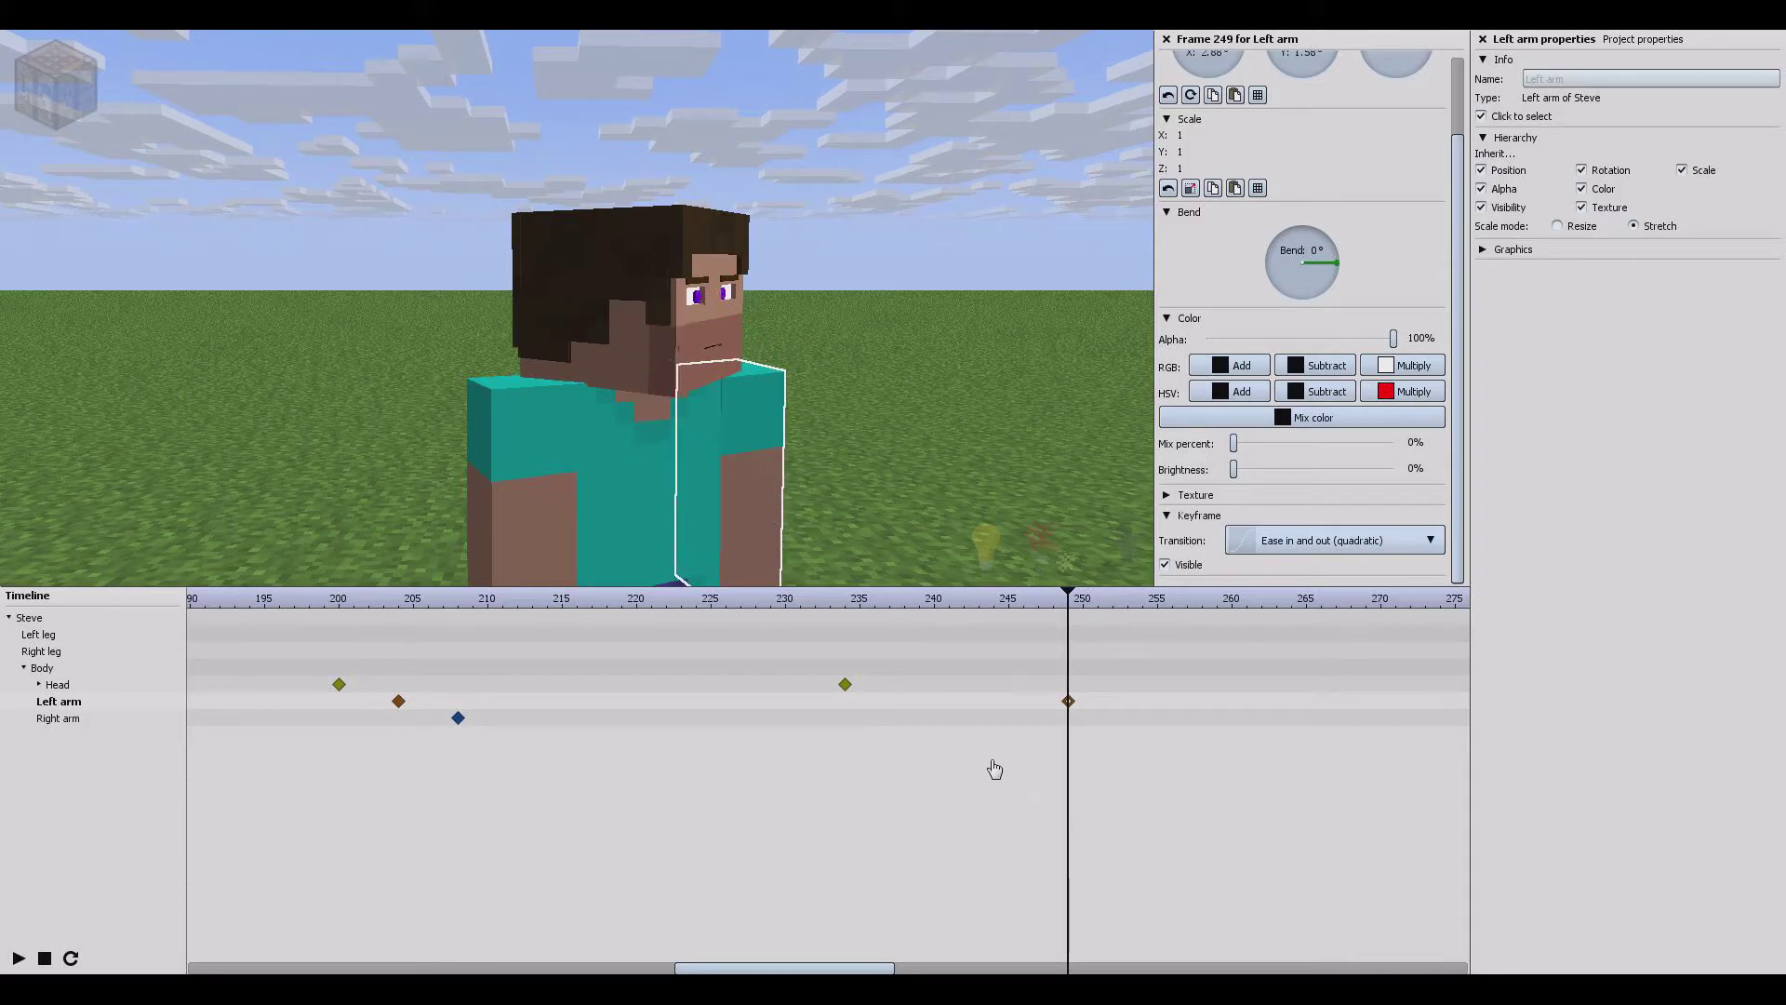
pyautogui.click(1141, 722)
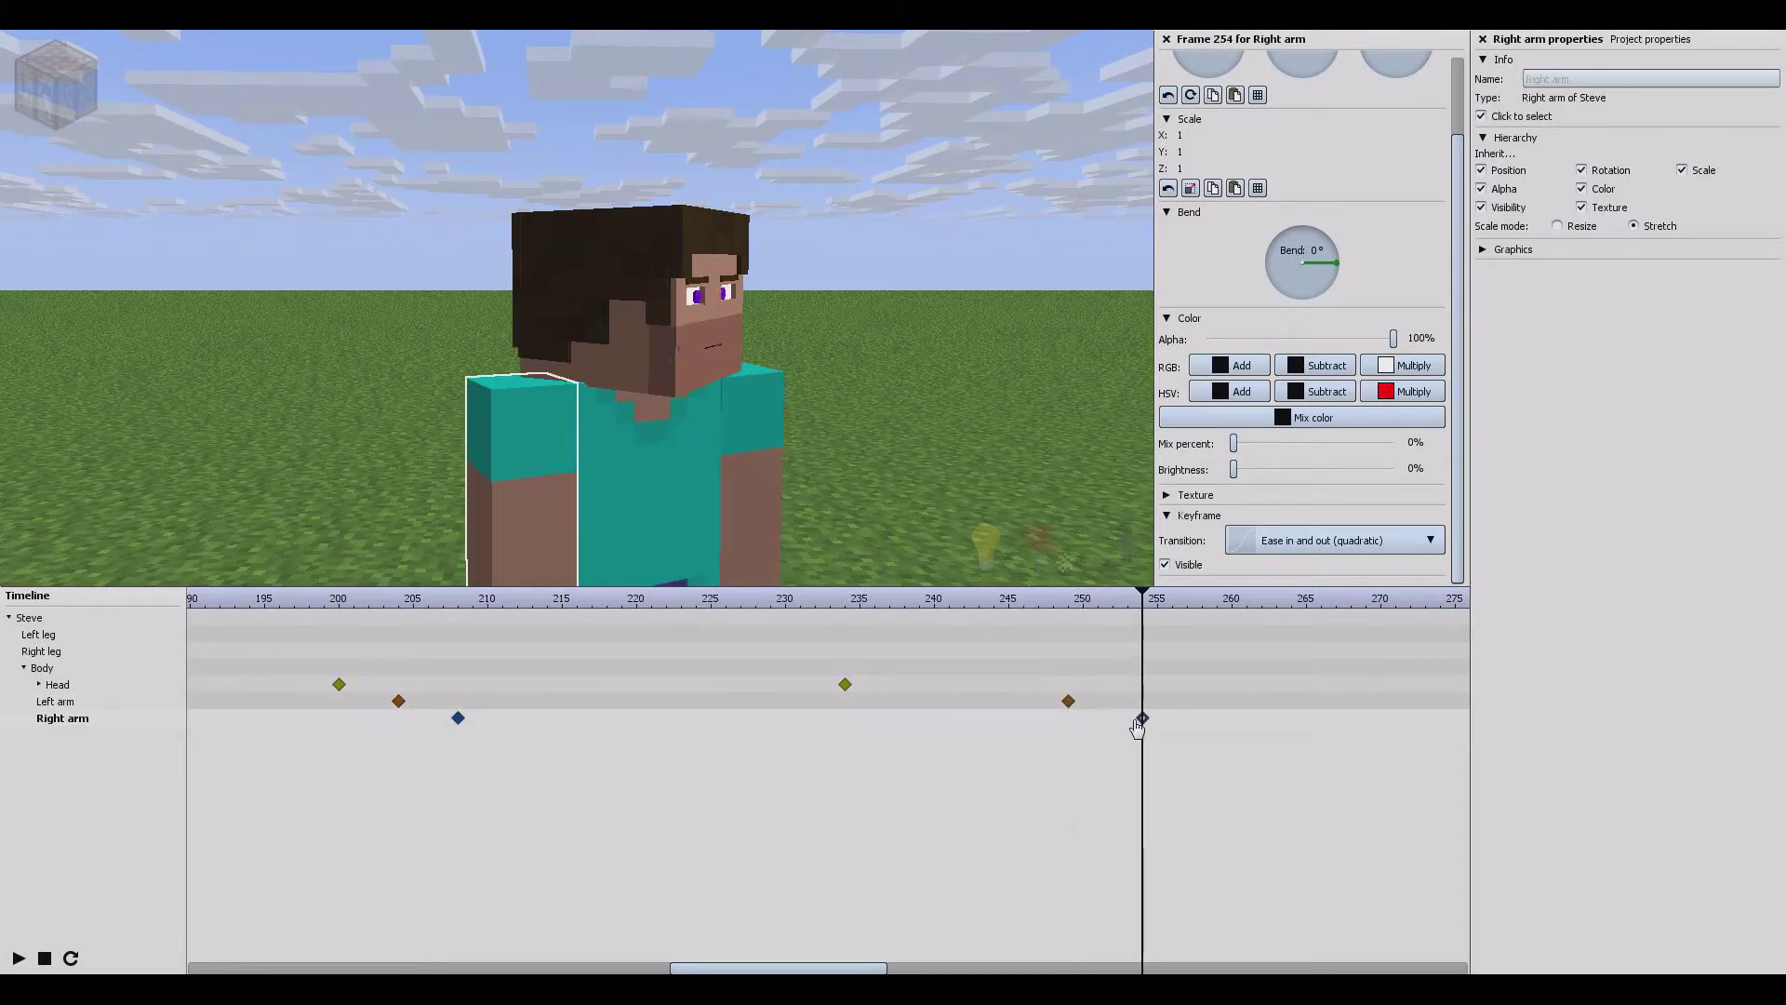
pyautogui.moveTo(603, 370); pyautogui.dragTo(584, 389)
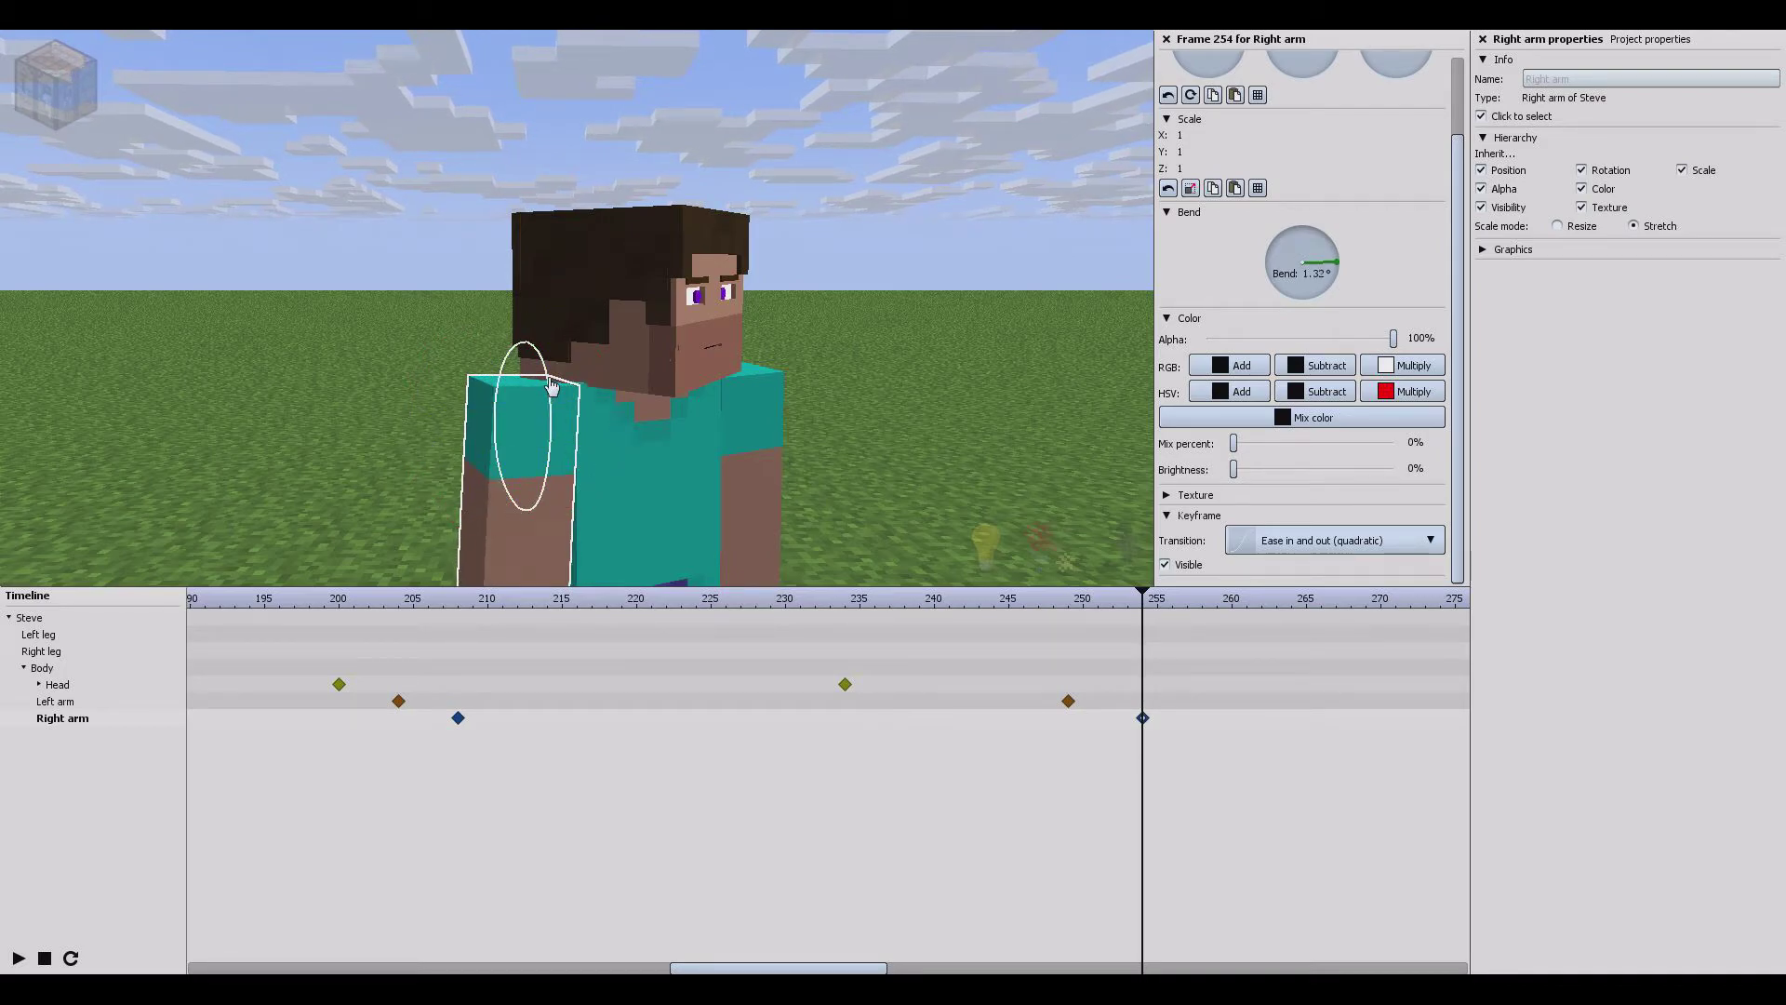
# Step: Play back the arms' settling movement from frame 197 to about frame 250
pyautogui.click(834, 601)
pyautogui.click(293, 600)
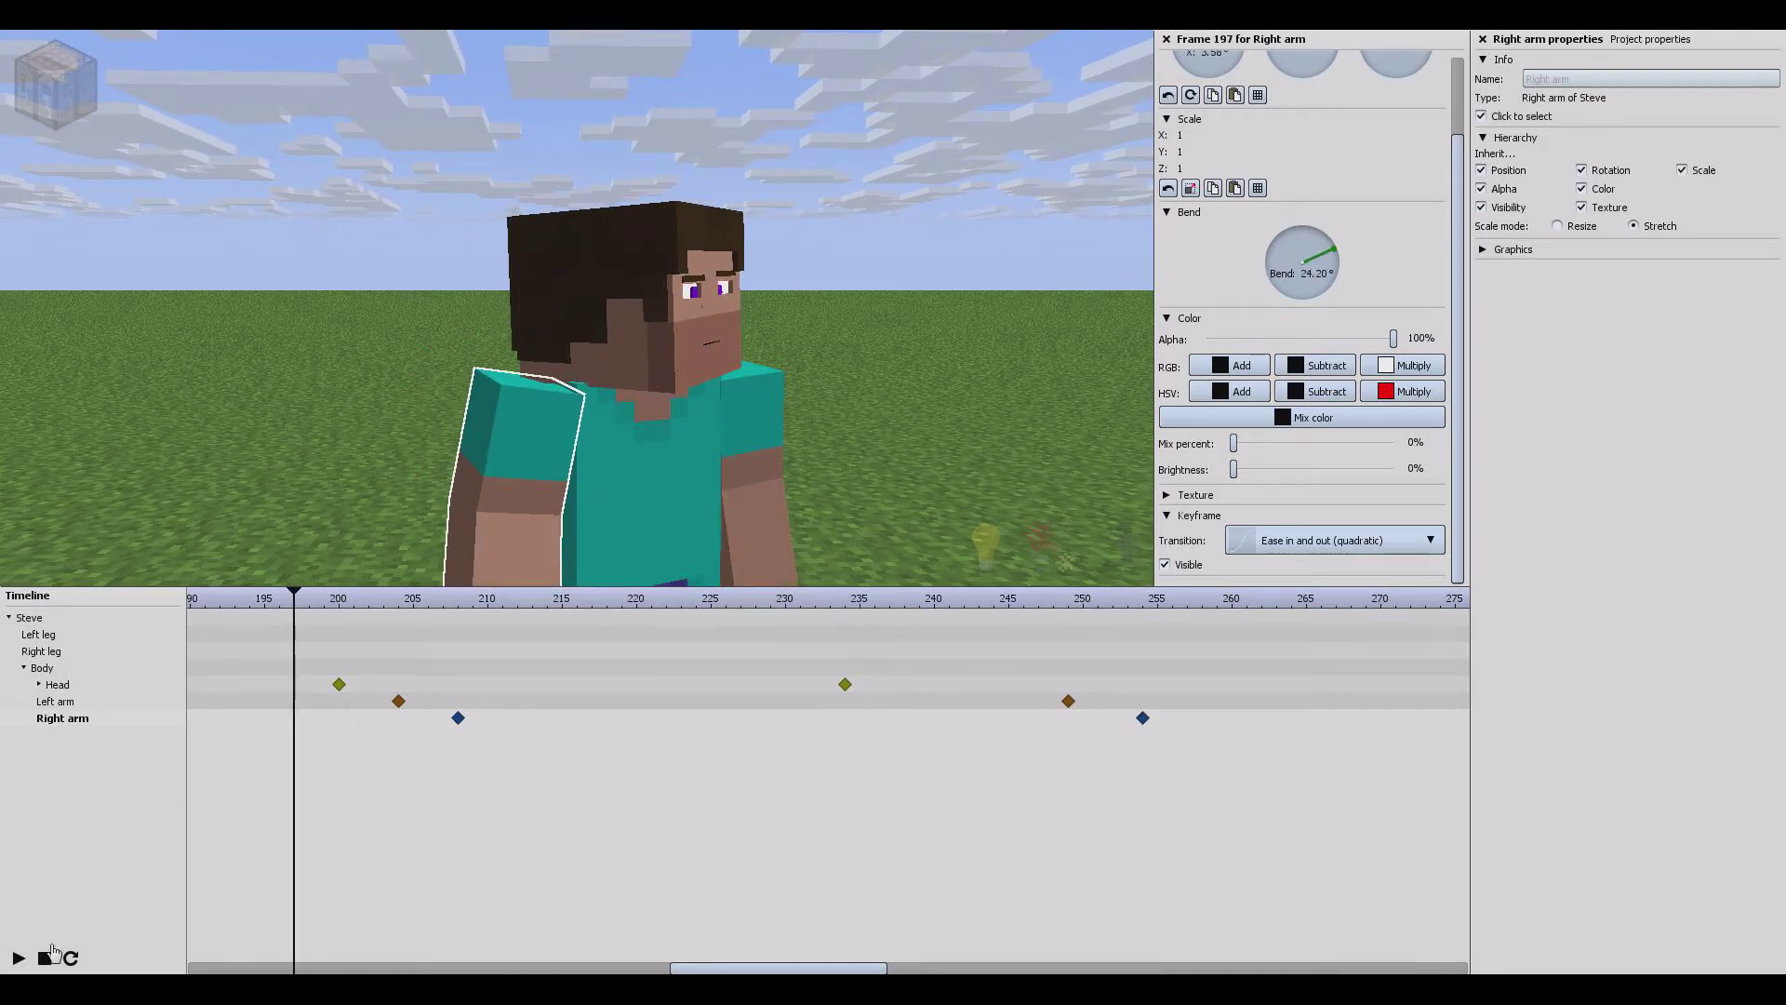
pyautogui.click(19, 958)
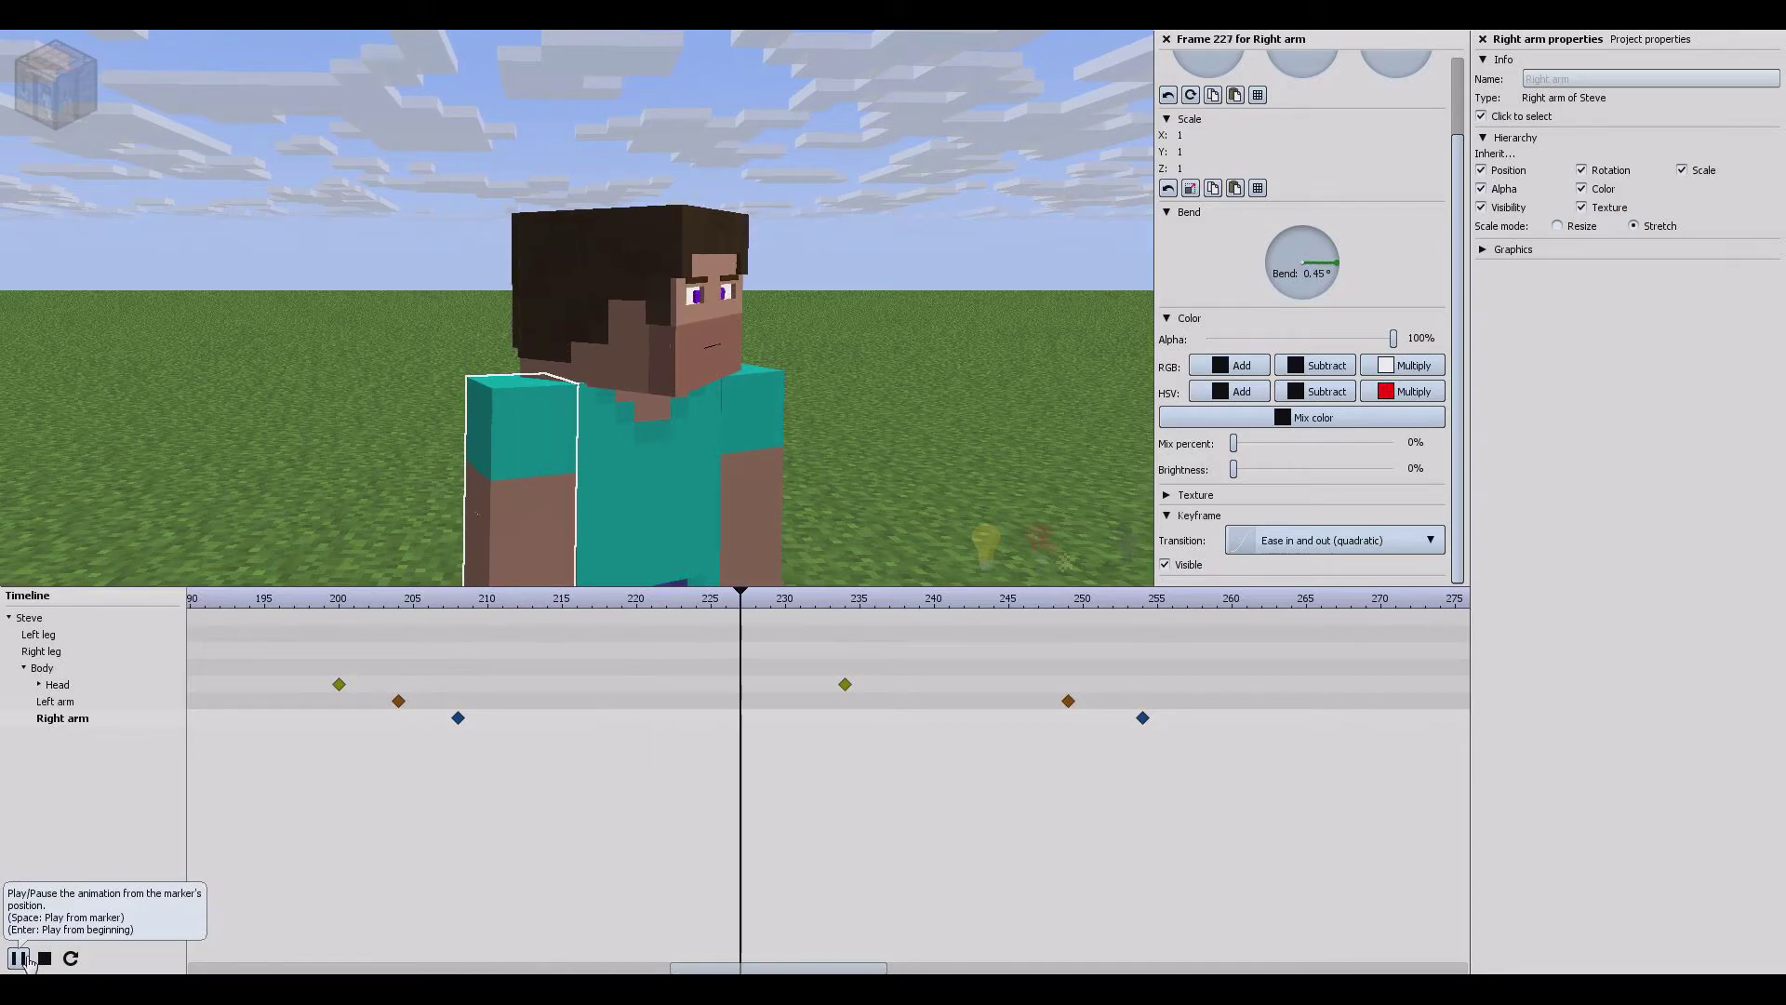
pyautogui.click(25, 959)
# Step: Shift the last left and right arm keyframes together to frames 275 and 280, and play back from frame 201
pyautogui.moveTo(1180, 680); pyautogui.dragTo(993, 769)
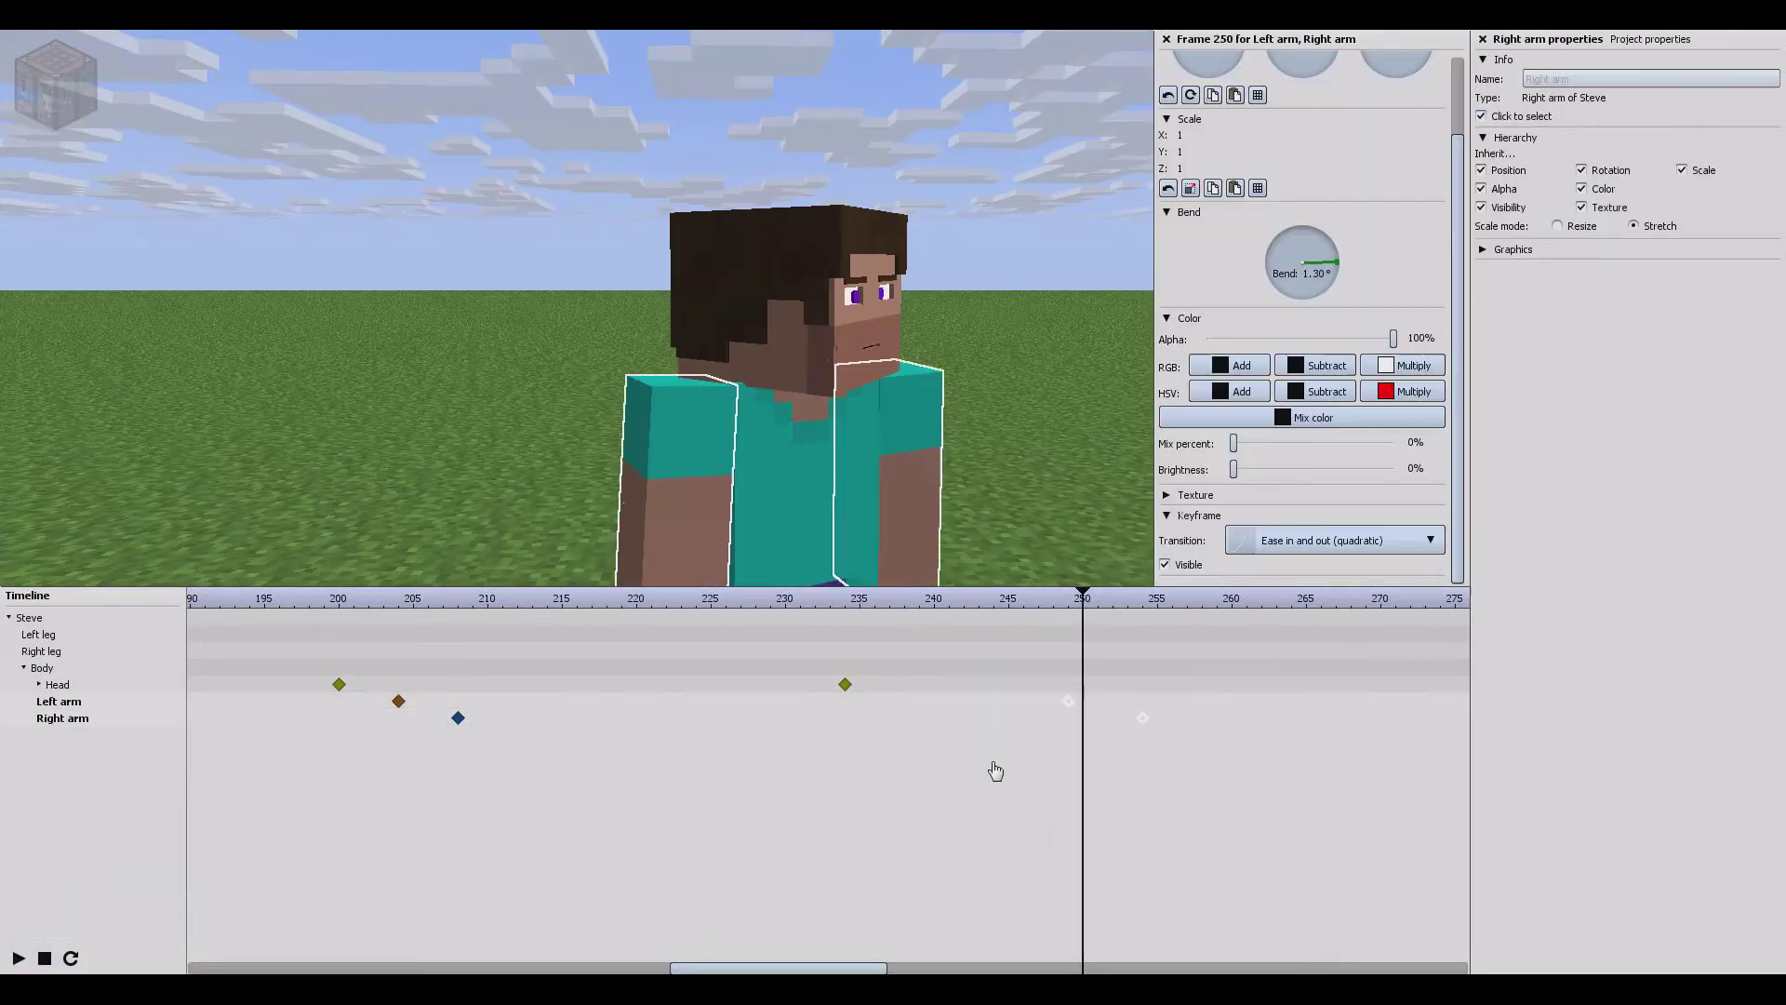
pyautogui.moveTo(1070, 702); pyautogui.dragTo(1458, 697)
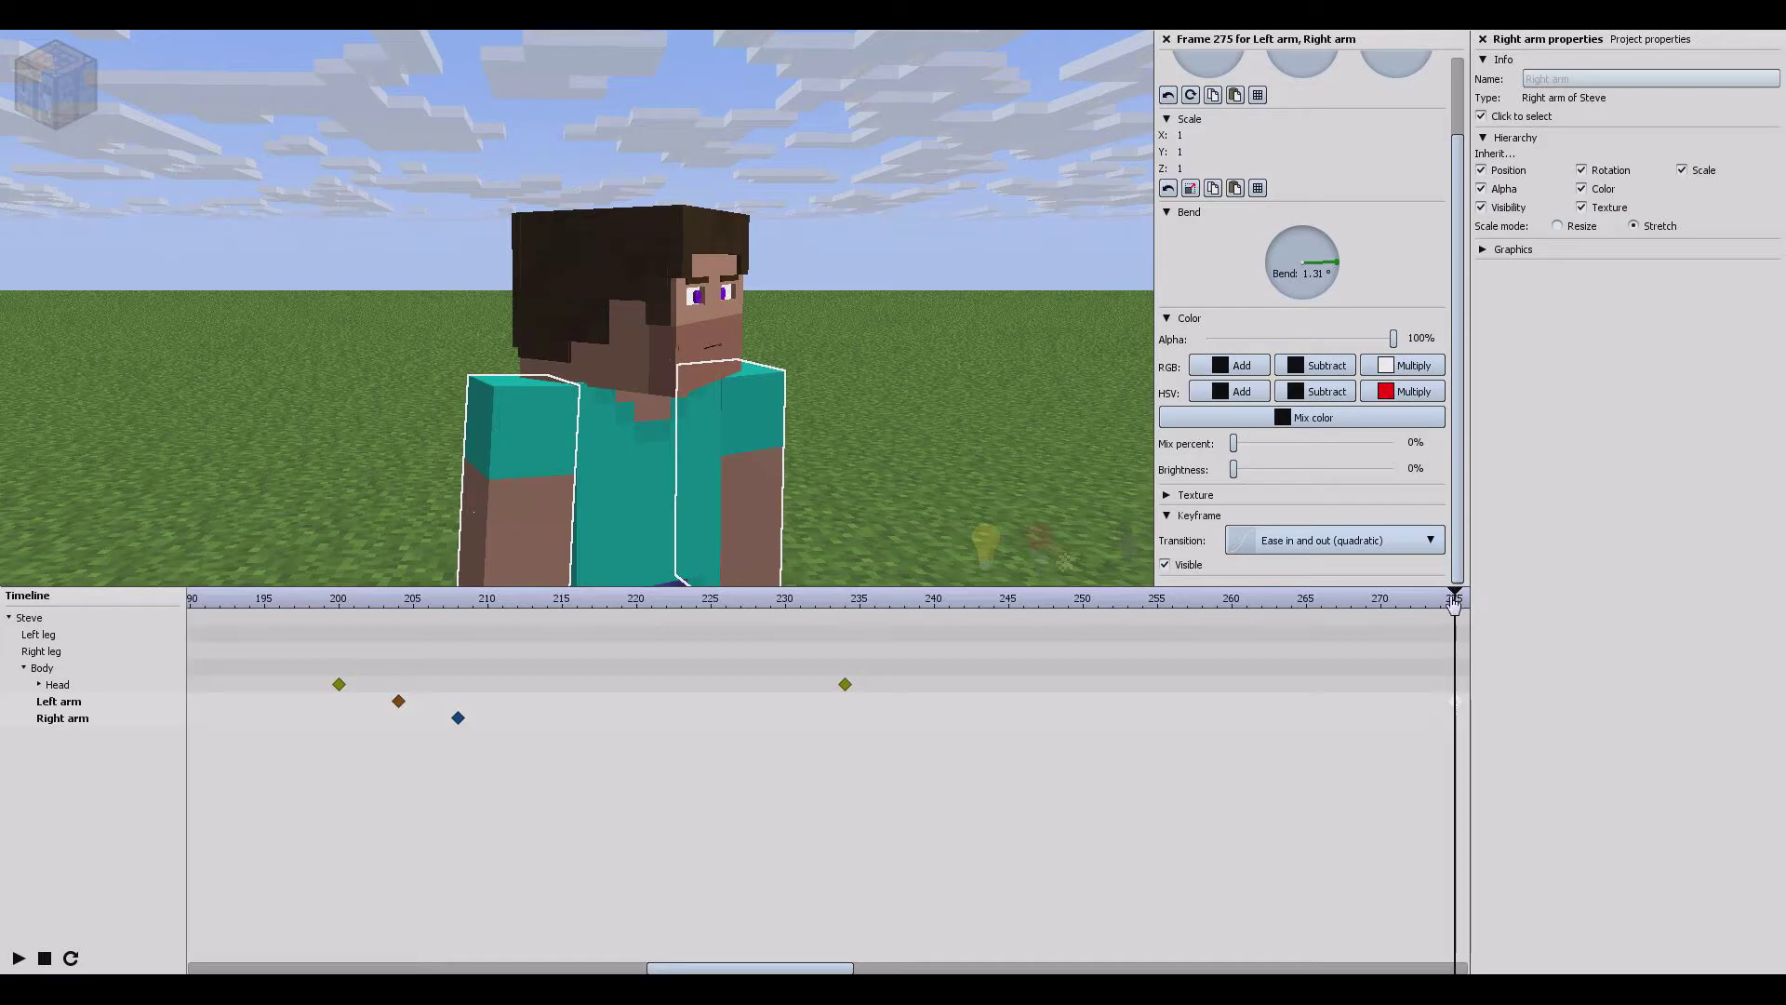
pyautogui.moveTo(1455, 596); pyautogui.dragTo(354, 744)
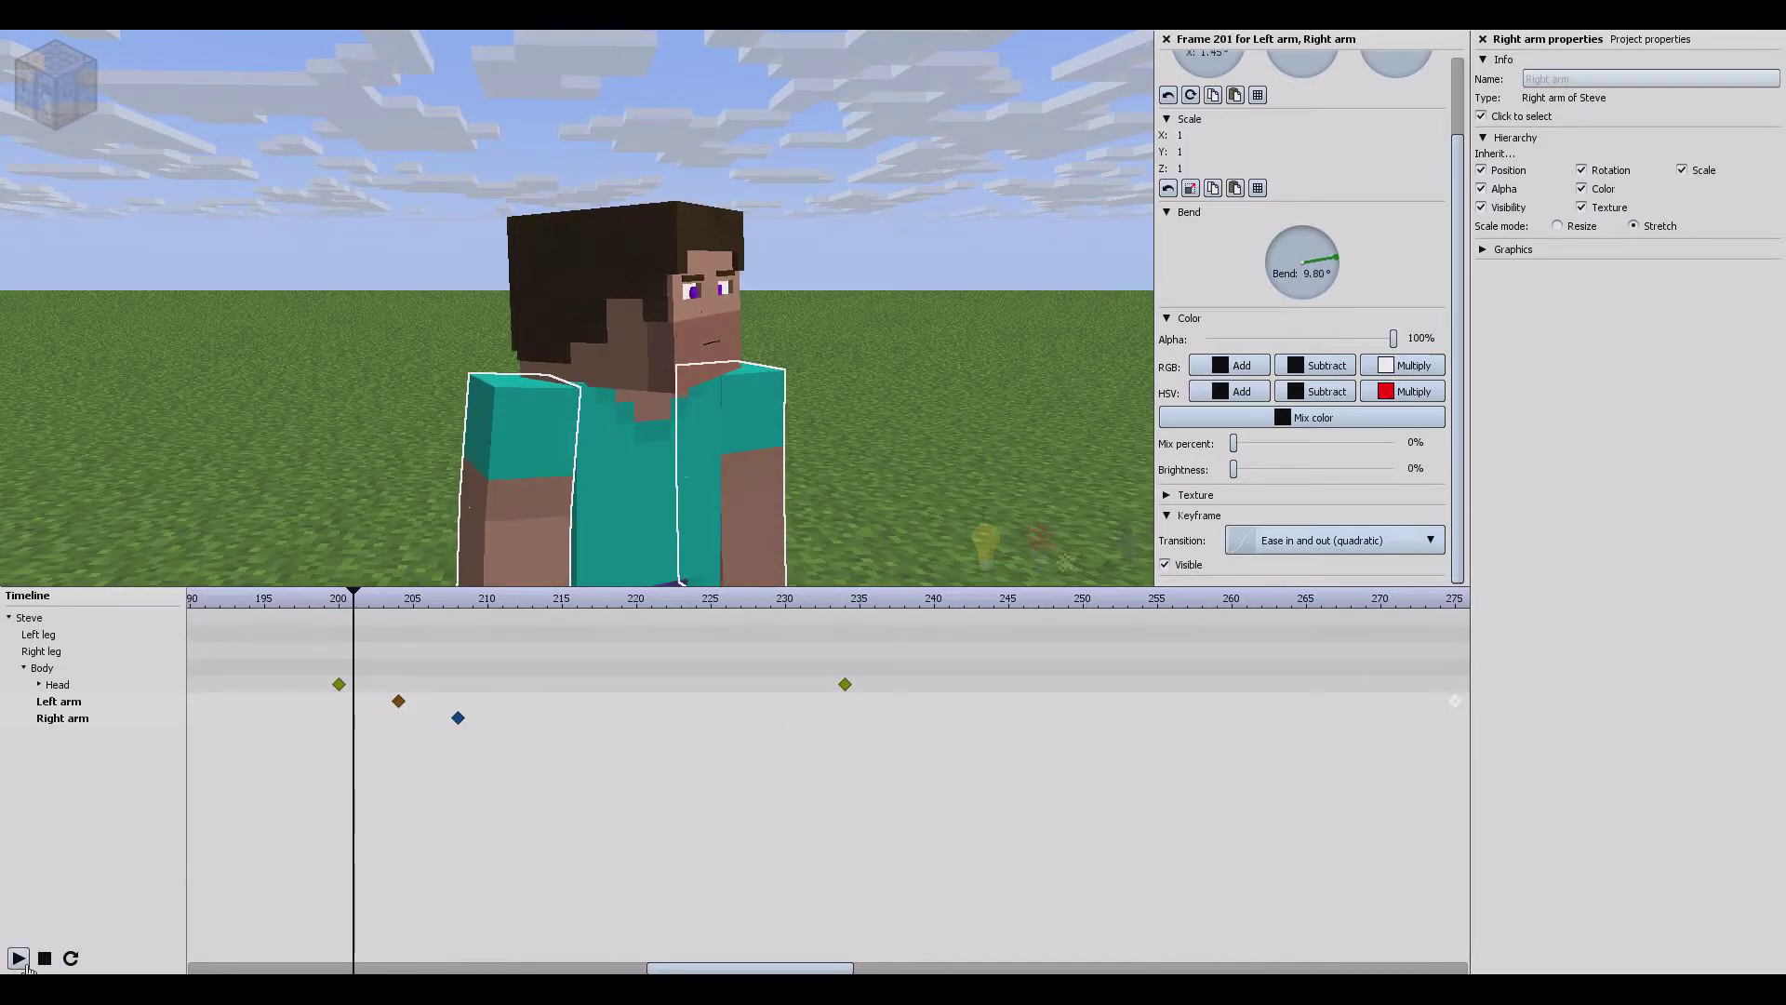
pyautogui.click(22, 960)
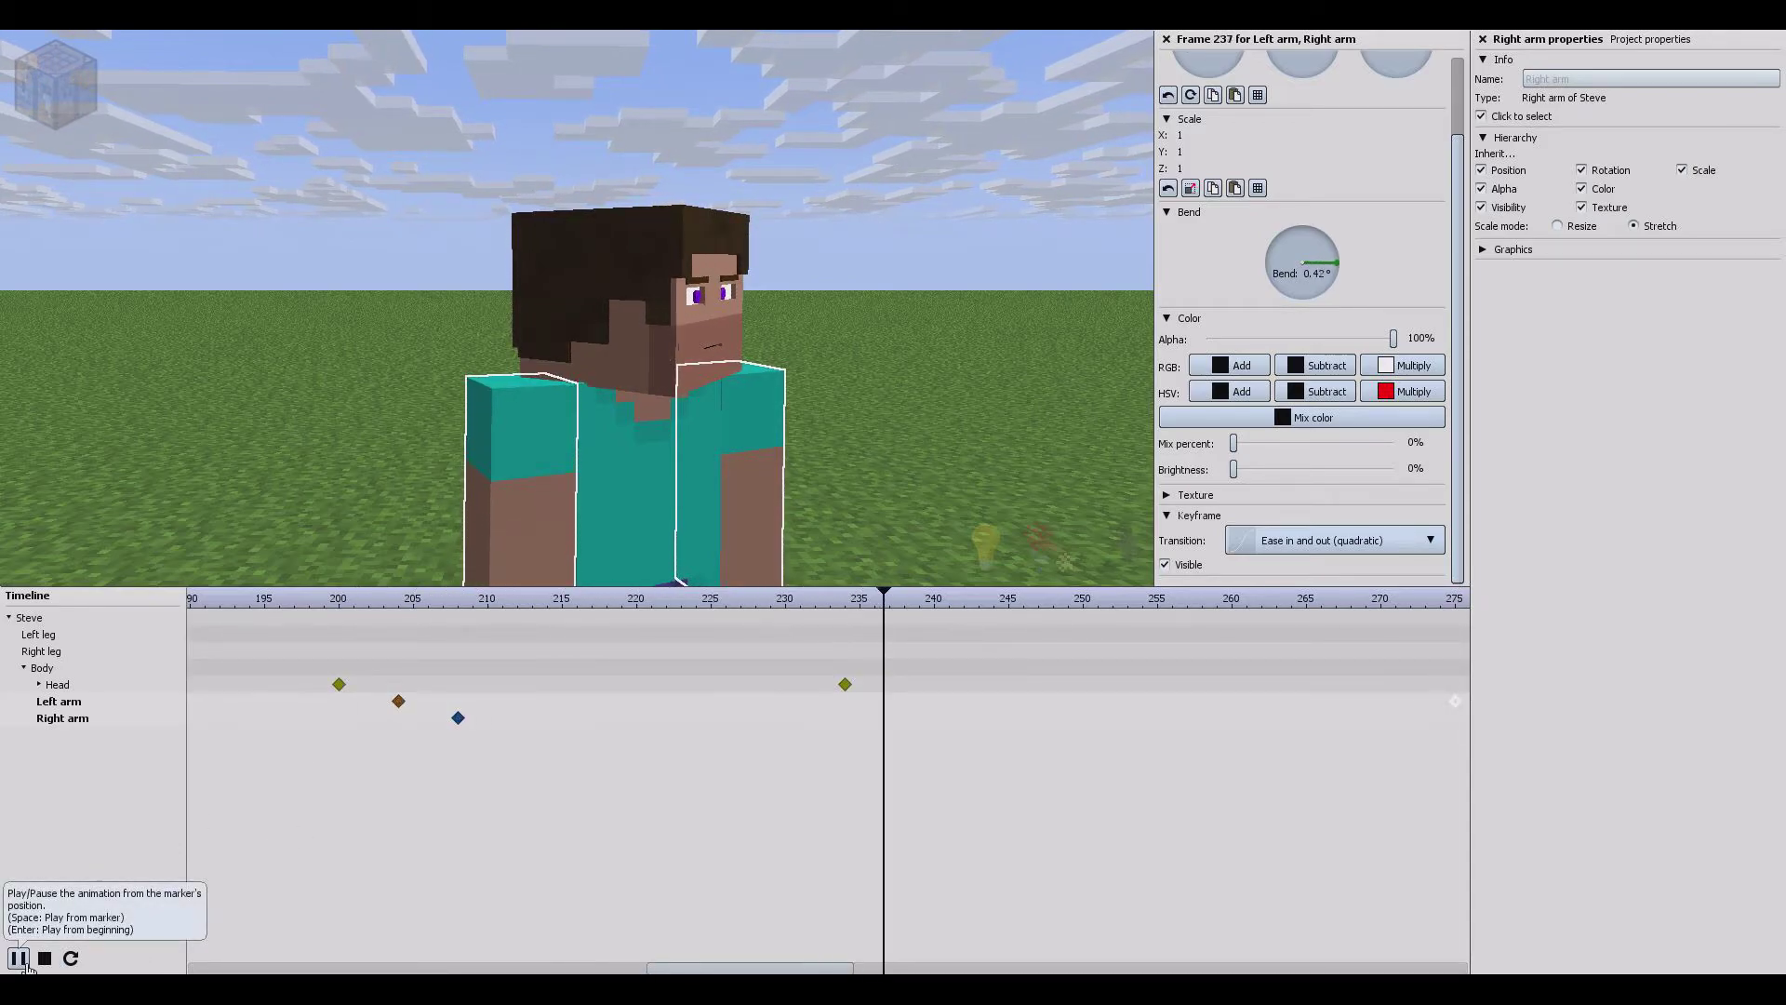
pyautogui.click(25, 963)
# Step: Return to frame 155 before the turn and deselect both arms
pyautogui.moveTo(779, 953); pyautogui.dragTo(675, 954)
pyautogui.moveTo(854, 605); pyautogui.dragTo(378, 603)
pyautogui.click(949, 274)
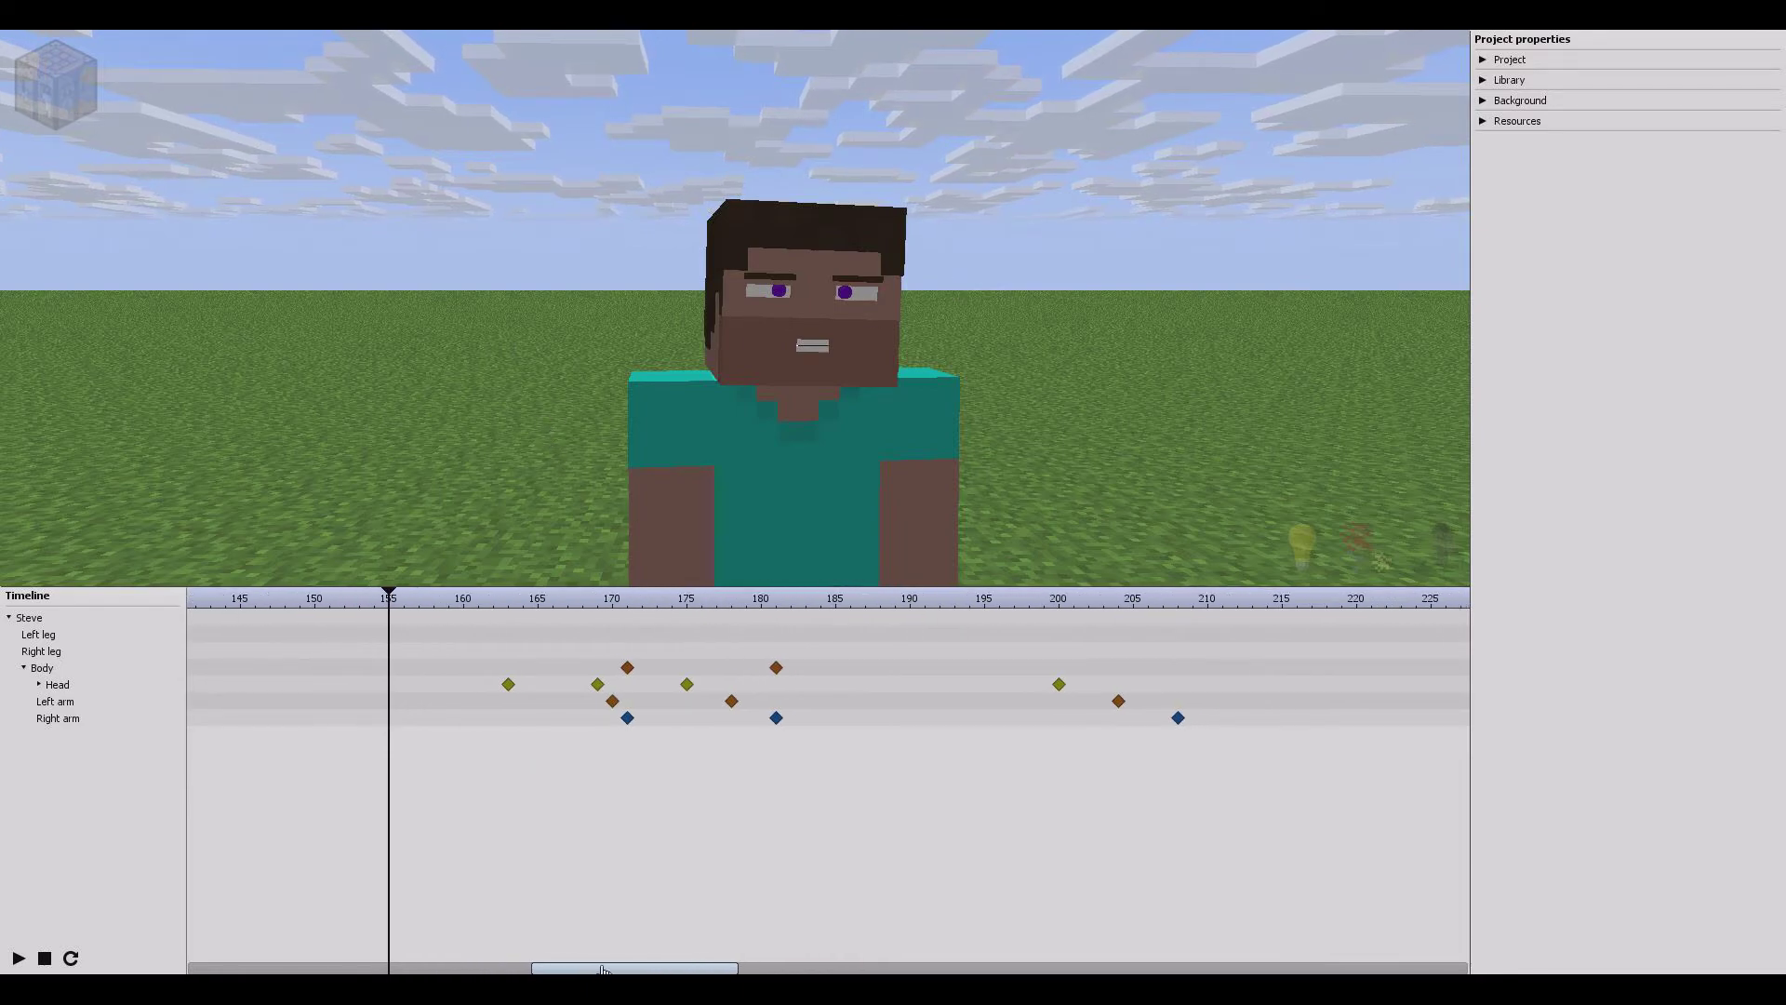
# Step: Add a left arm keyframe and a right arm keyframe, both at frame 290
pyautogui.moveTo(600, 970); pyautogui.dragTo(867, 942)
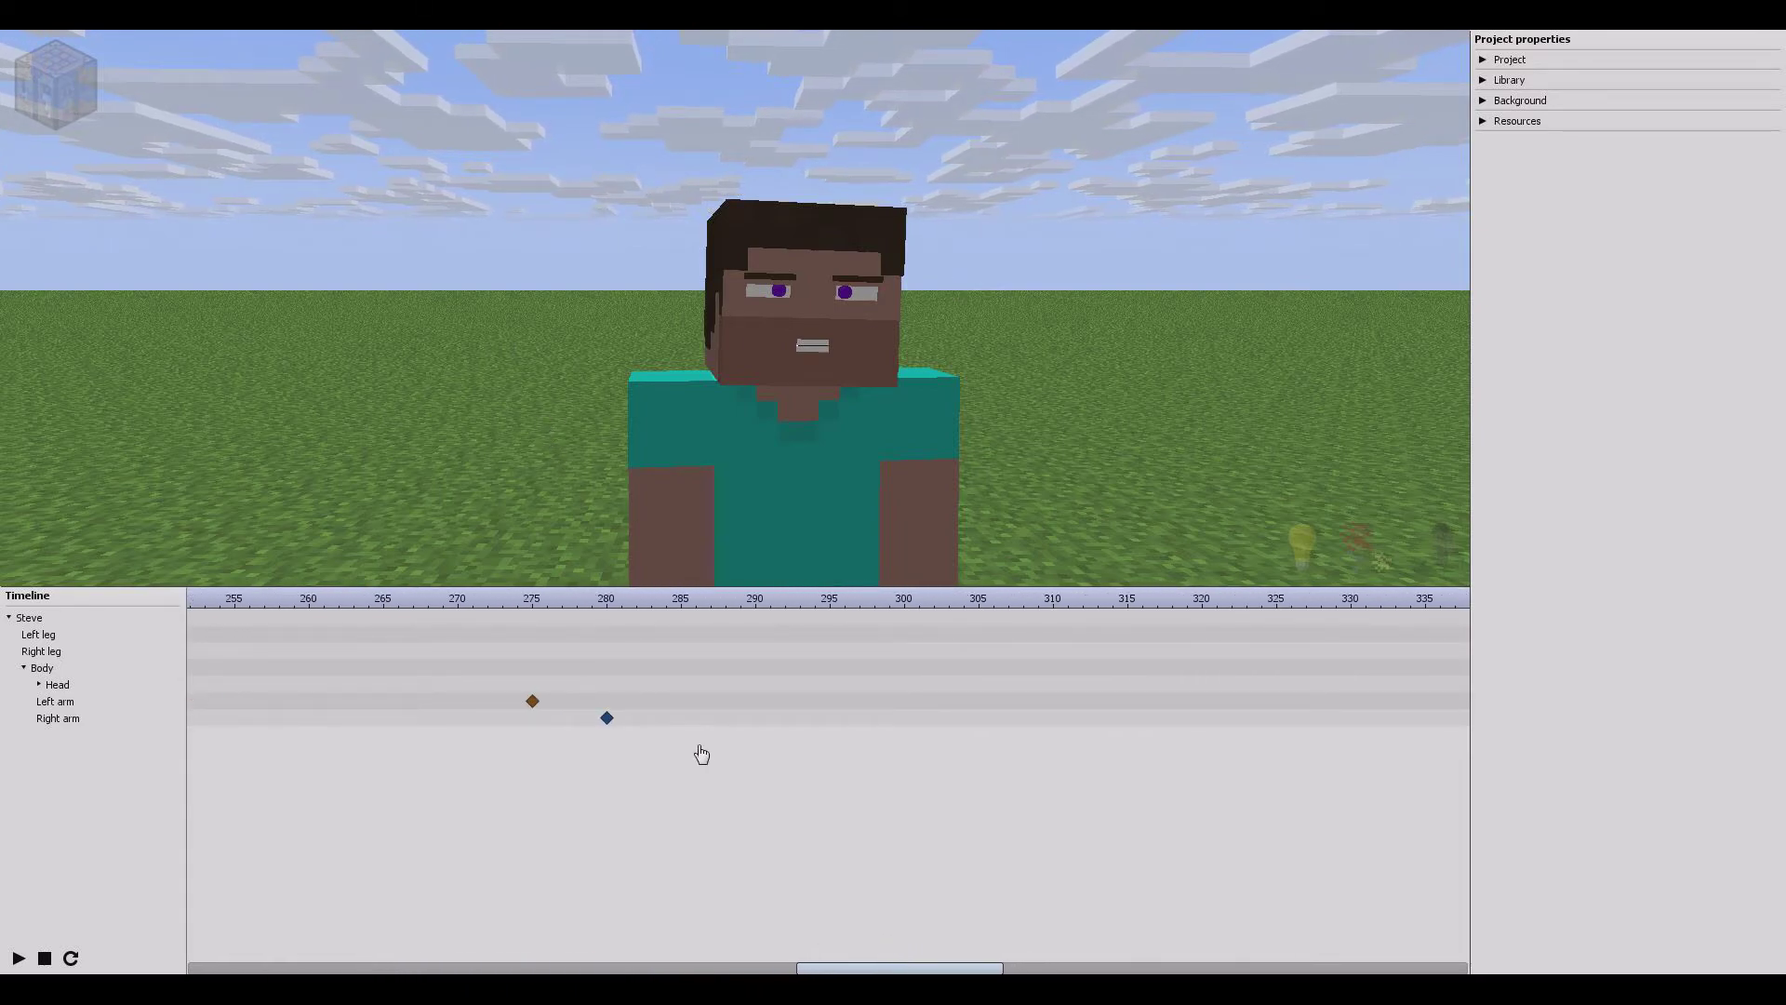
pyautogui.click(754, 709)
pyautogui.click(758, 718)
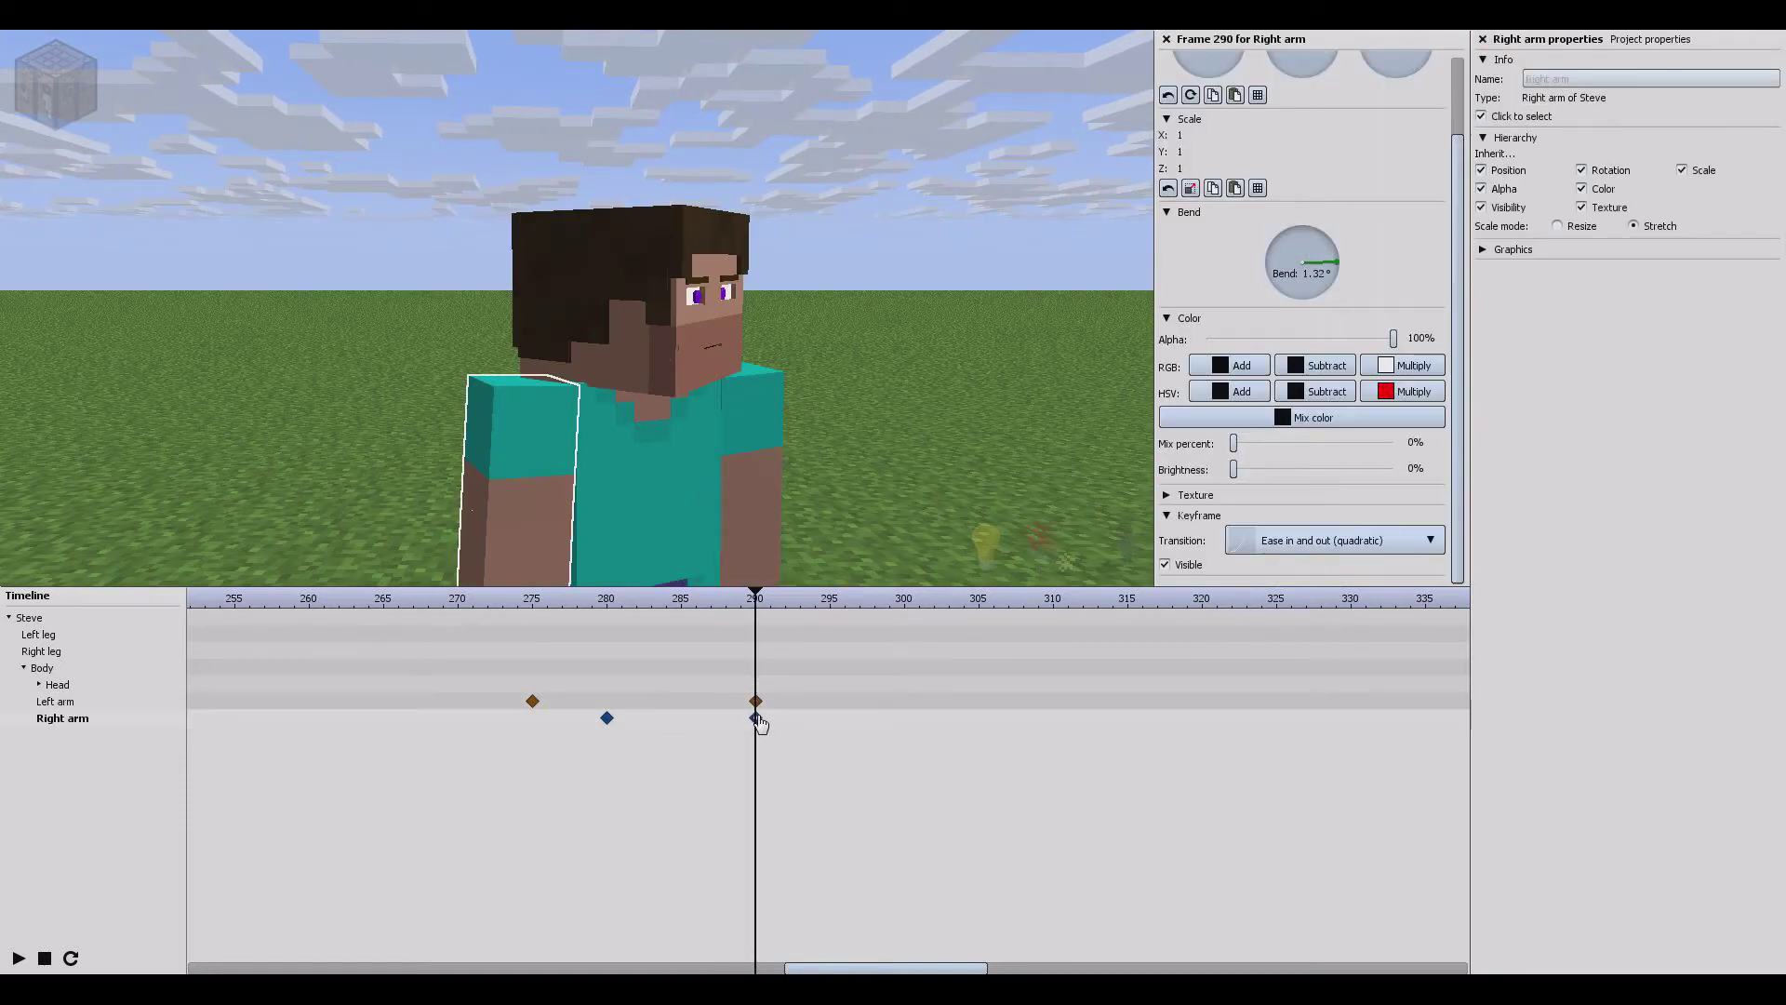
# Step: Raise both arms together to Z position 0.20 at their frame 290 keyframes
pyautogui.moveTo(775, 703); pyautogui.dragTo(752, 722)
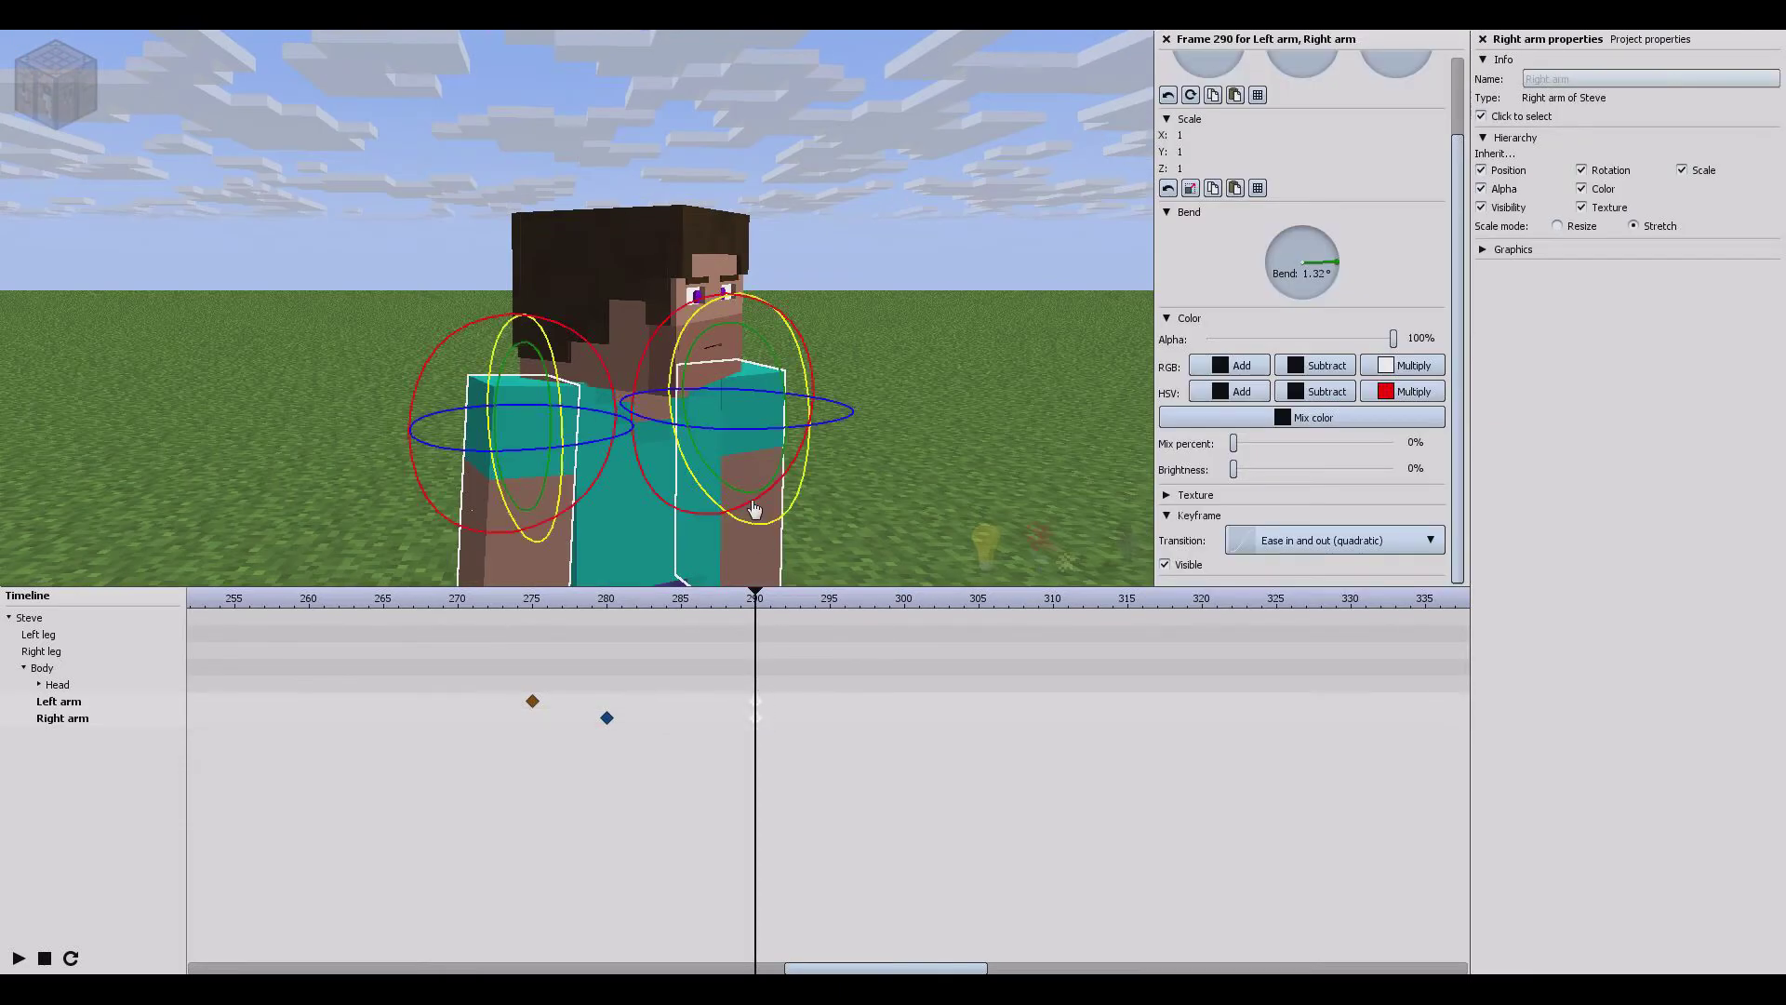
pyautogui.scroll(4, 1466, 226)
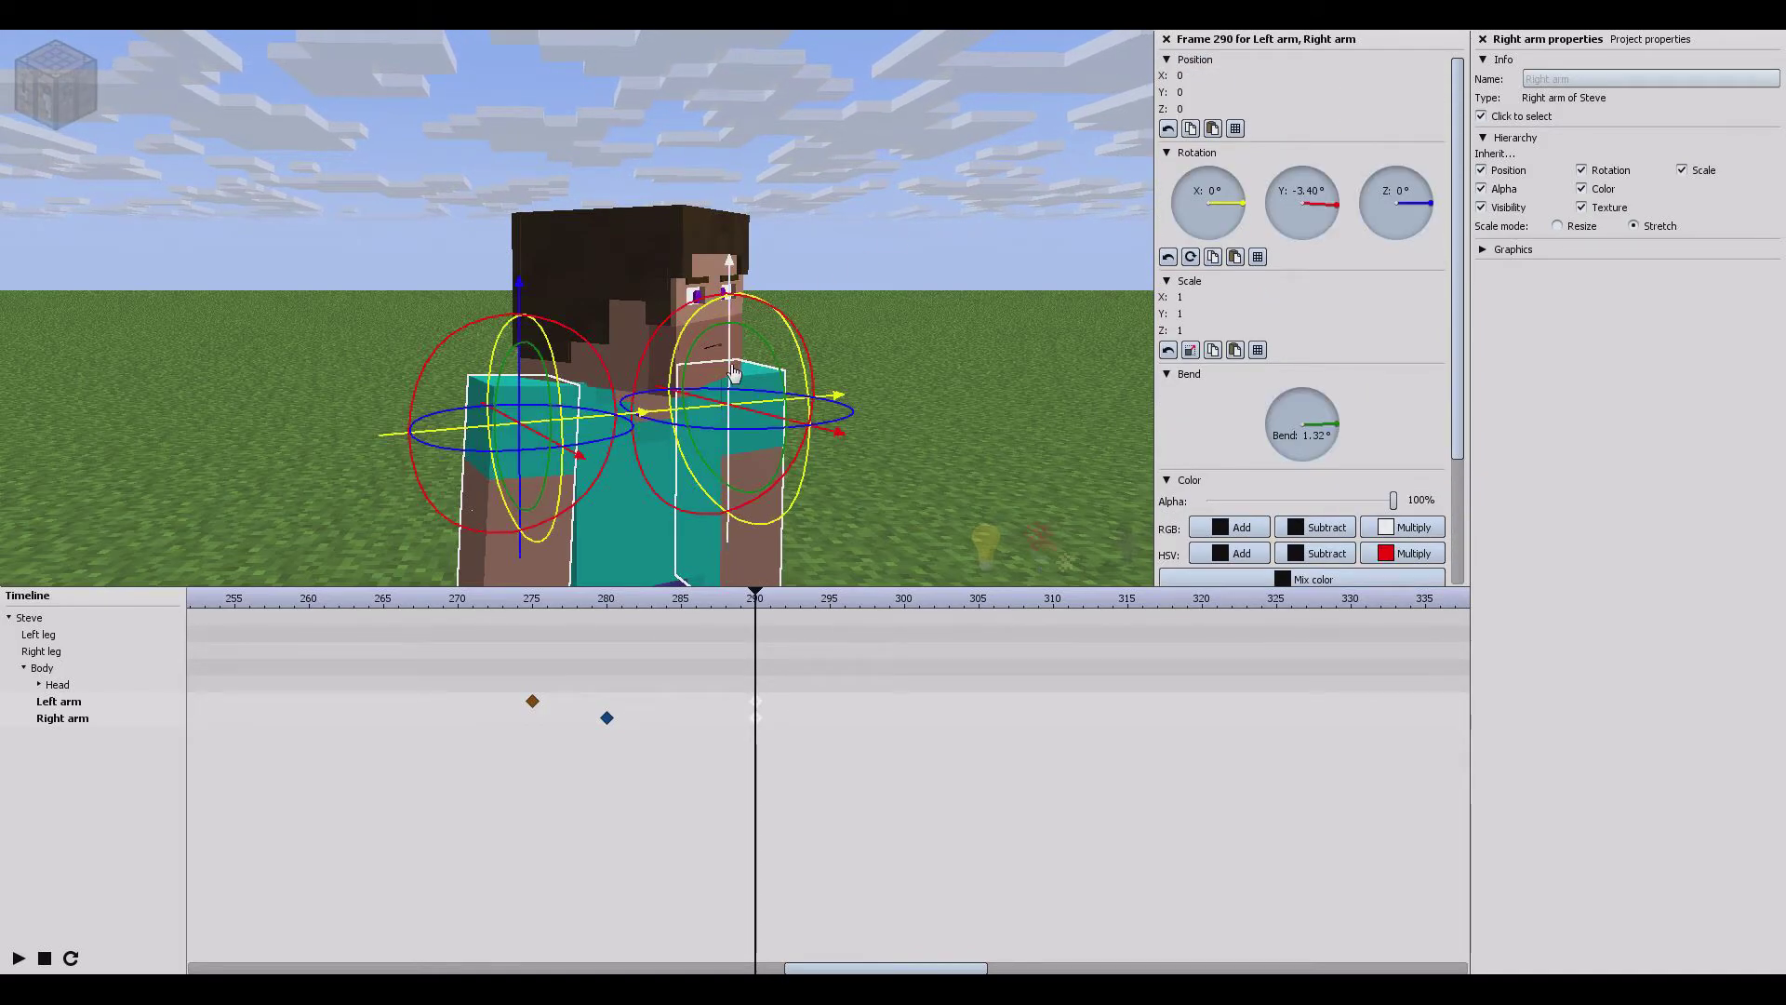
pyautogui.moveTo(729, 376); pyautogui.dragTo(730, 370)
# Step: Add keyframes for both arms at frame 314 with Z position -0.10 and at frame 331 with Z position 0.19
pyautogui.click(1111, 704)
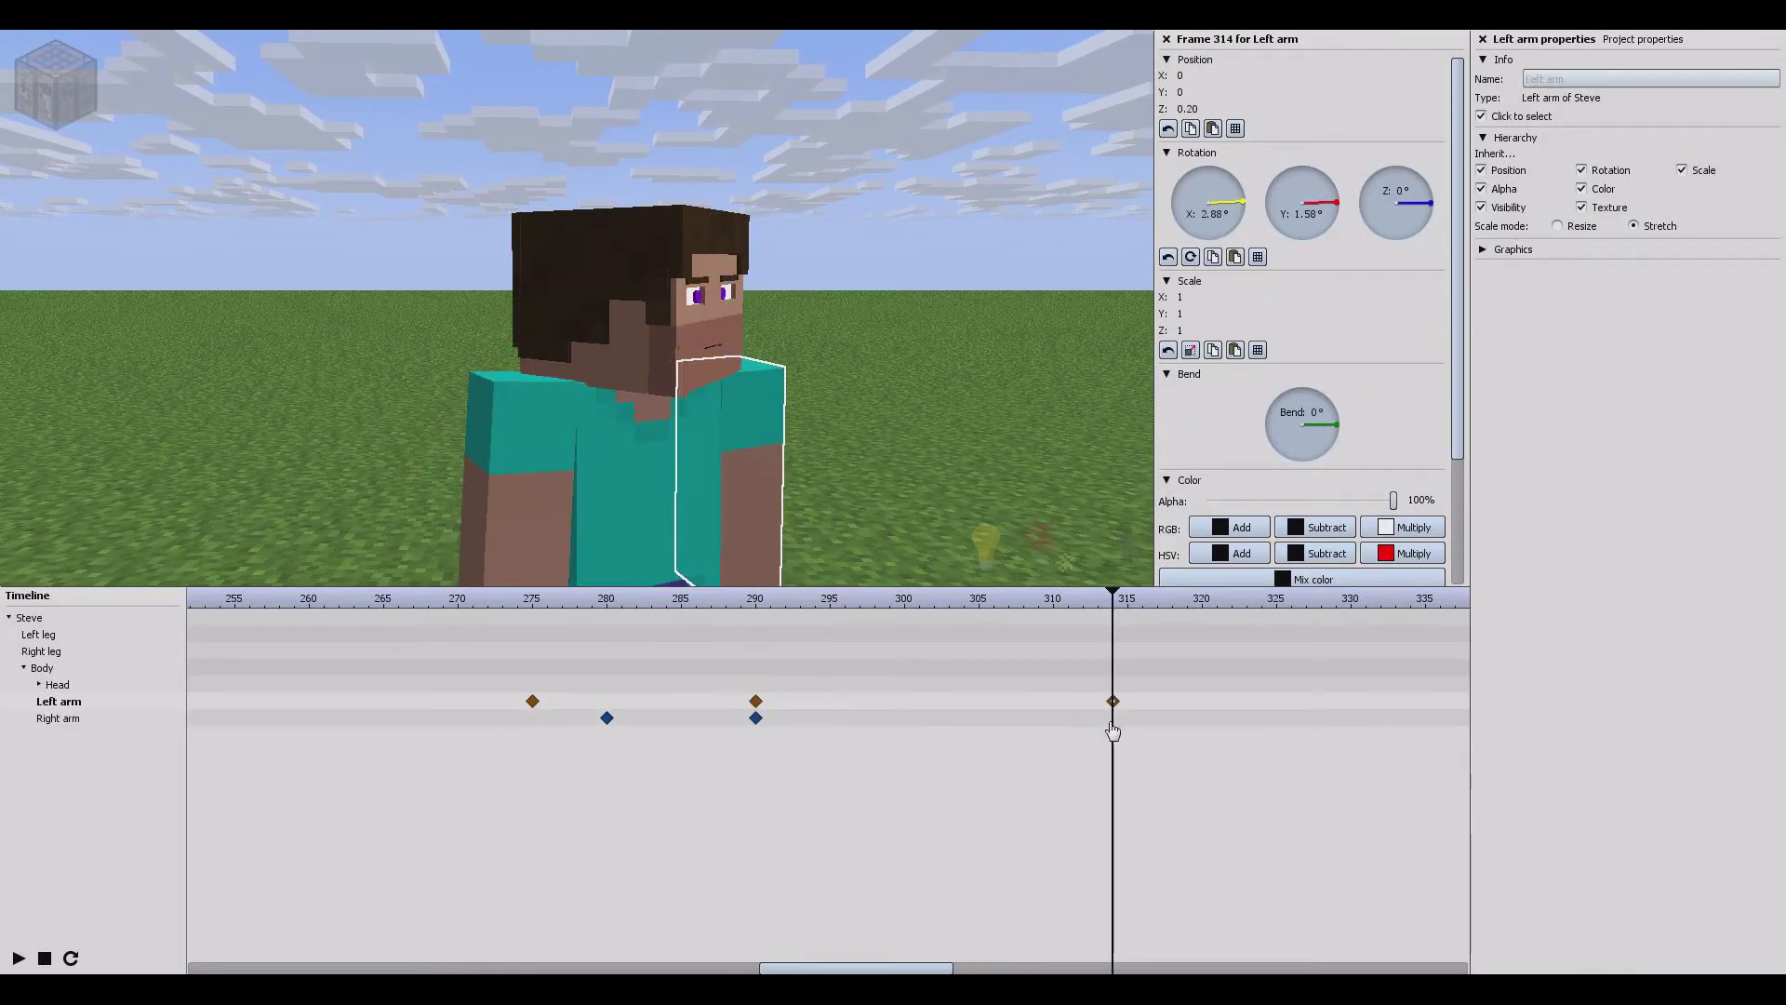
pyautogui.click(1113, 719)
pyautogui.moveTo(1124, 727); pyautogui.dragTo(1059, 649)
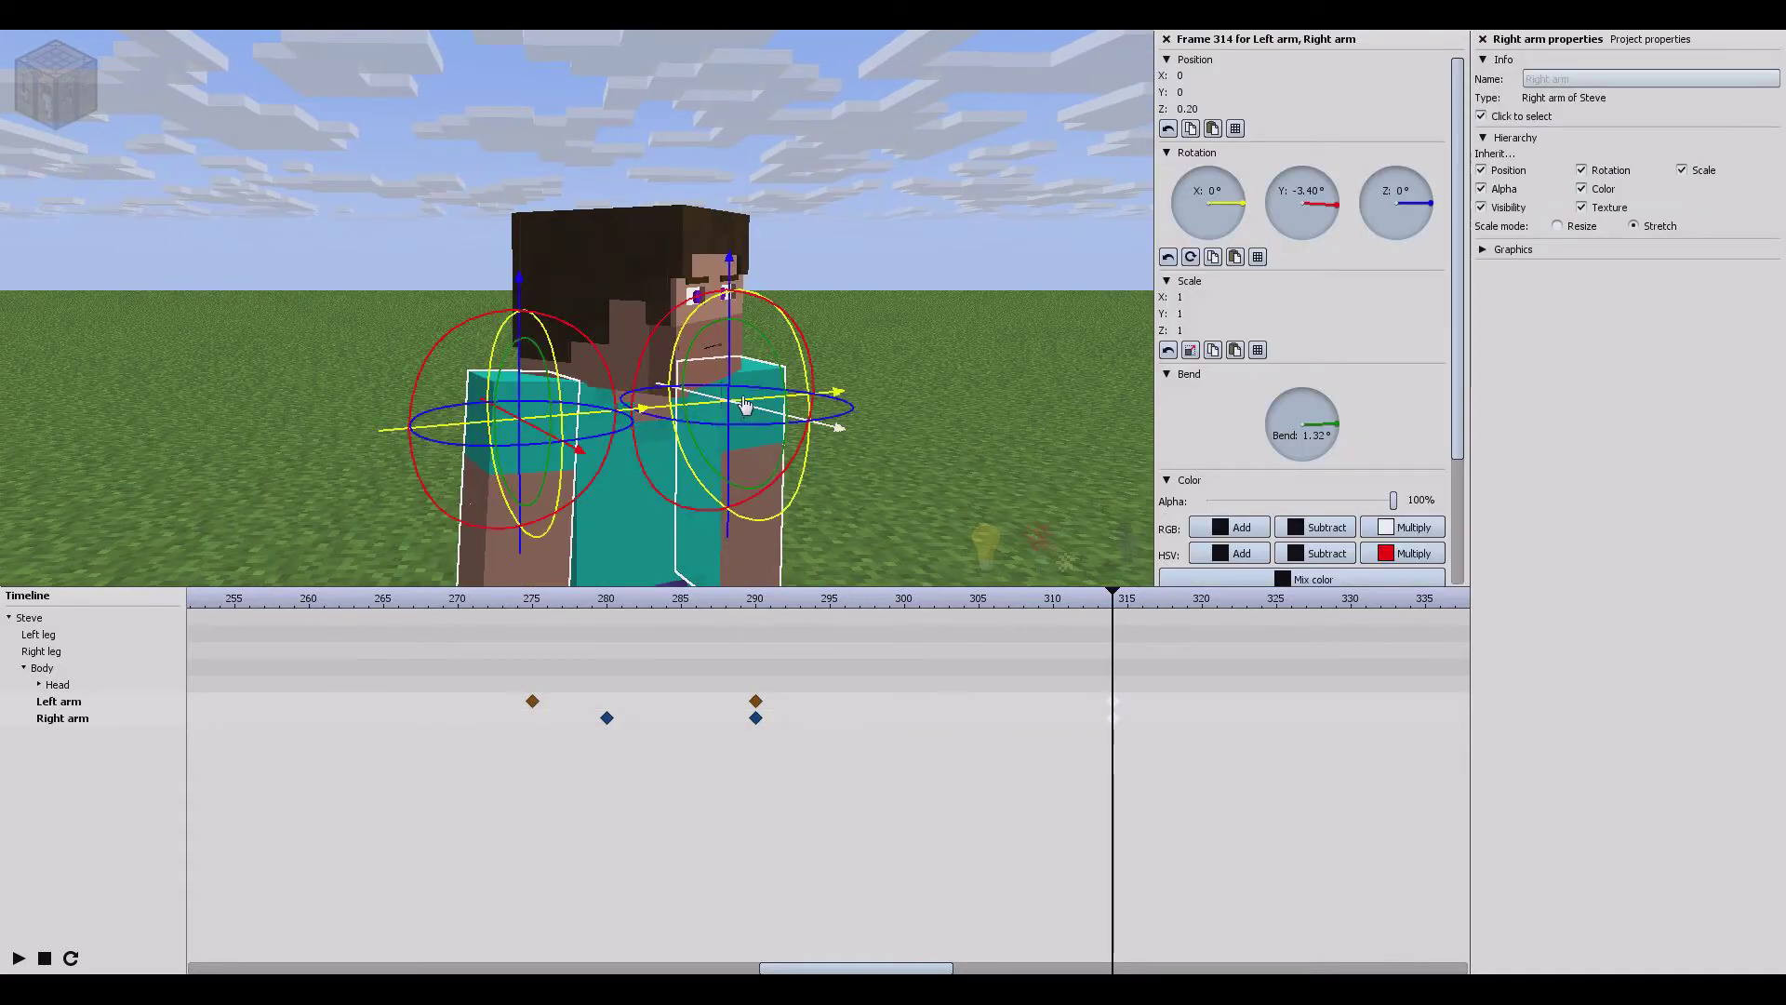
pyautogui.moveTo(728, 350); pyautogui.dragTo(731, 367)
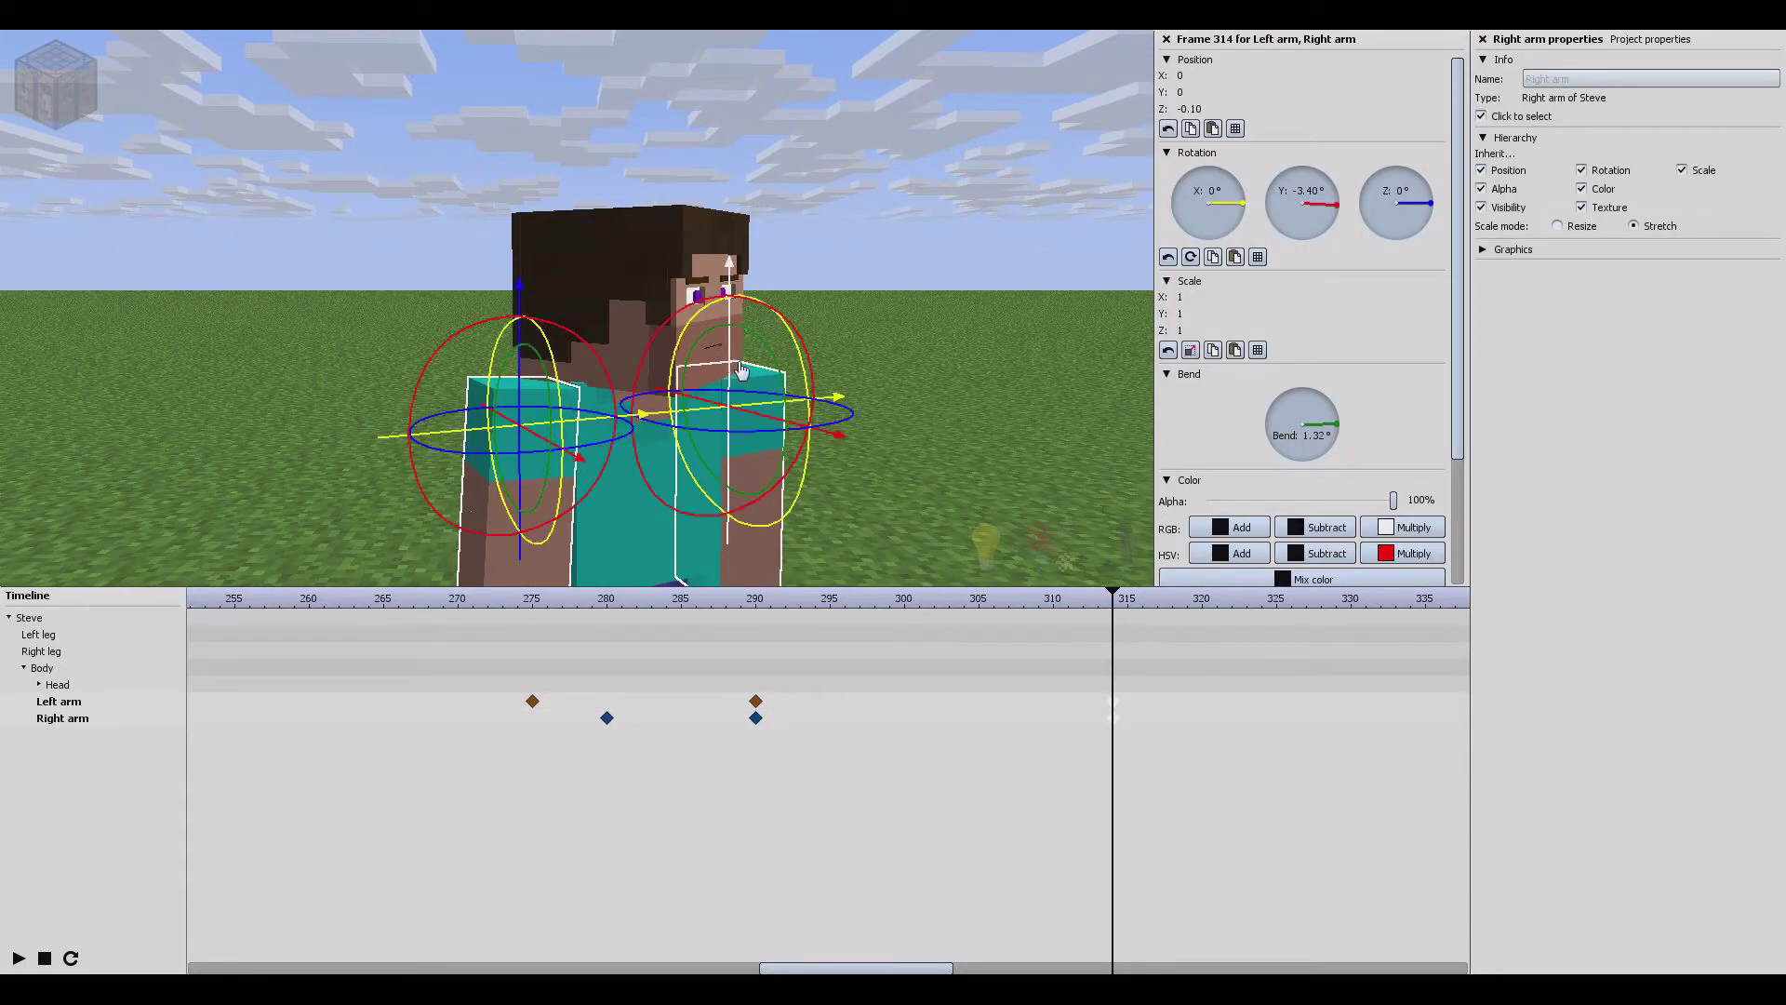
pyautogui.click(1366, 712)
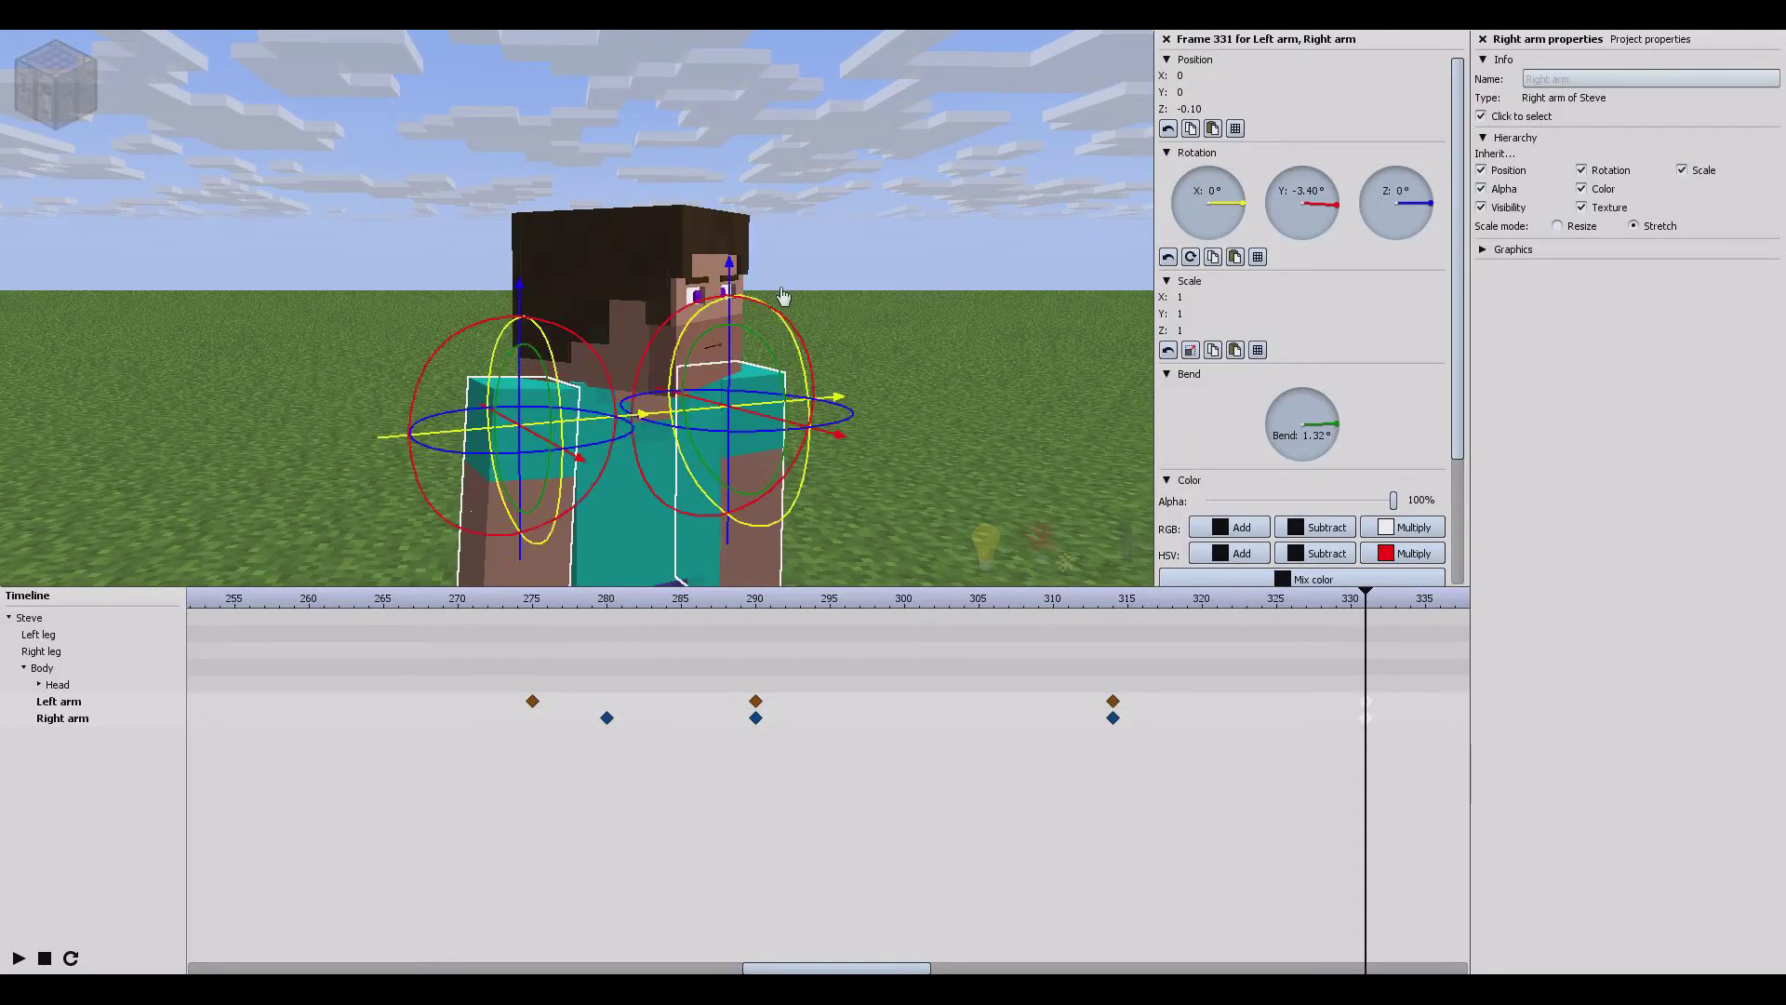
pyautogui.moveTo(730, 322); pyautogui.dragTo(731, 317)
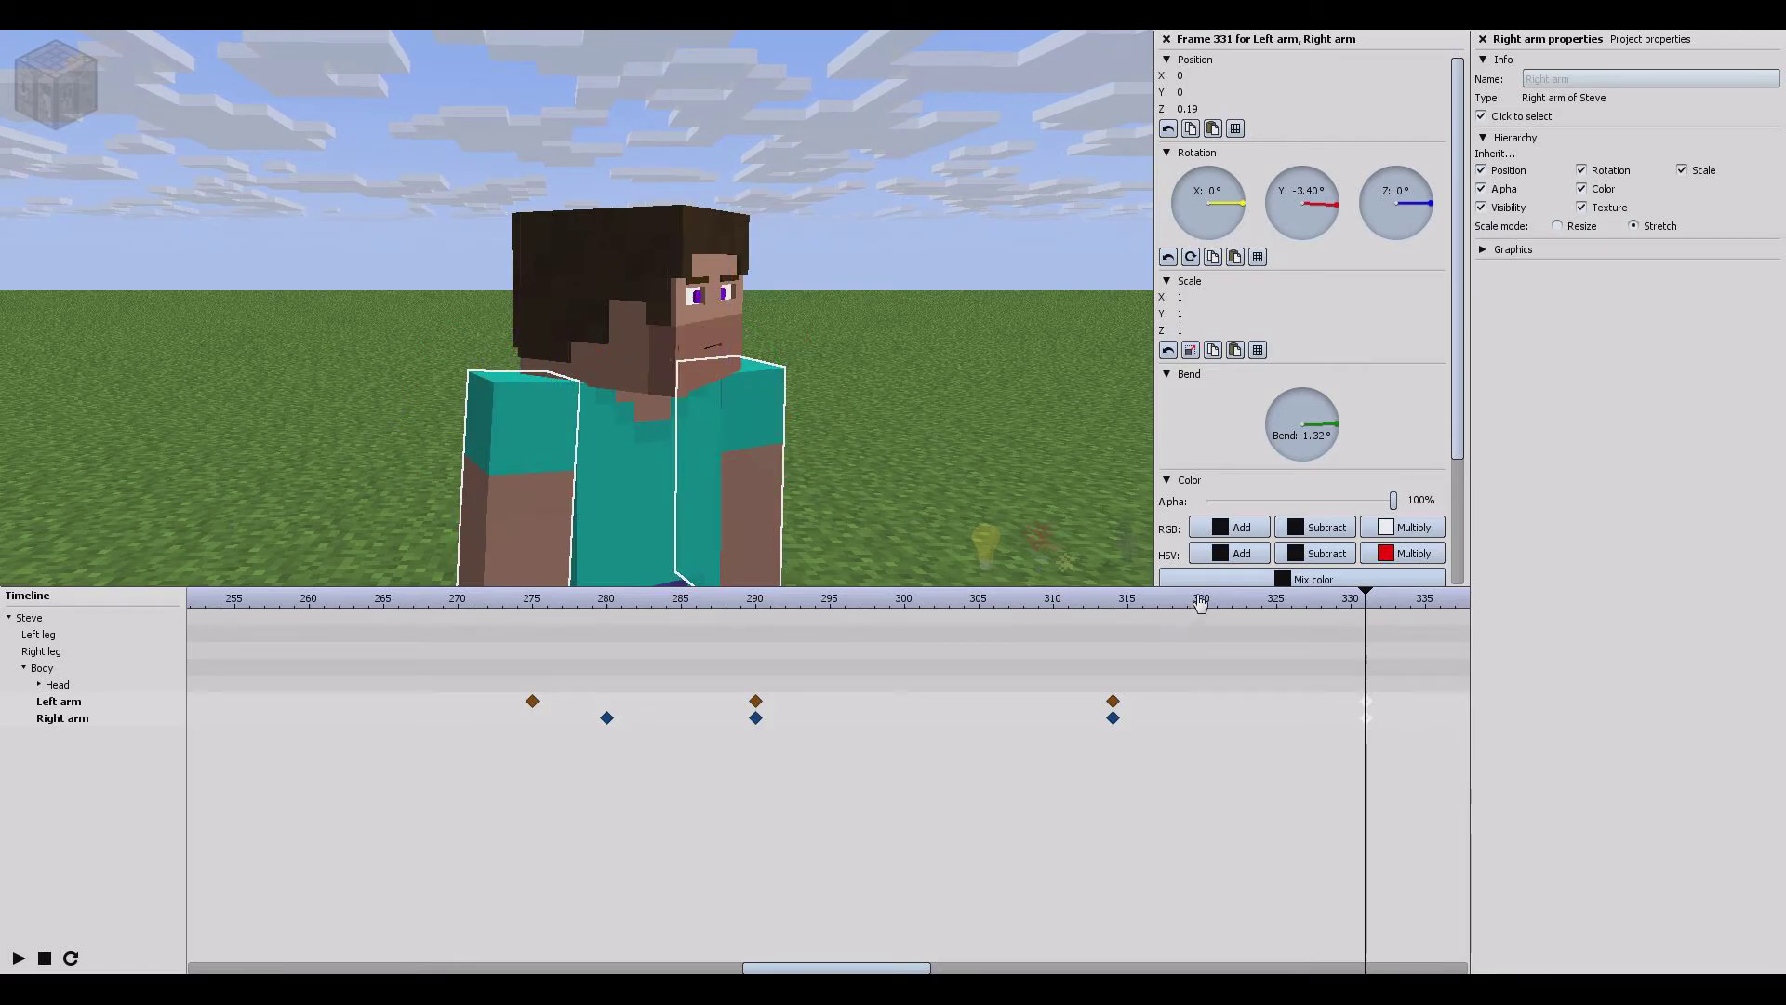
# Step: Deselect the arms and play back their up-and-down movement from frame 271
pyautogui.moveTo(1200, 603); pyautogui.dragTo(472, 603)
pyautogui.click(207, 895)
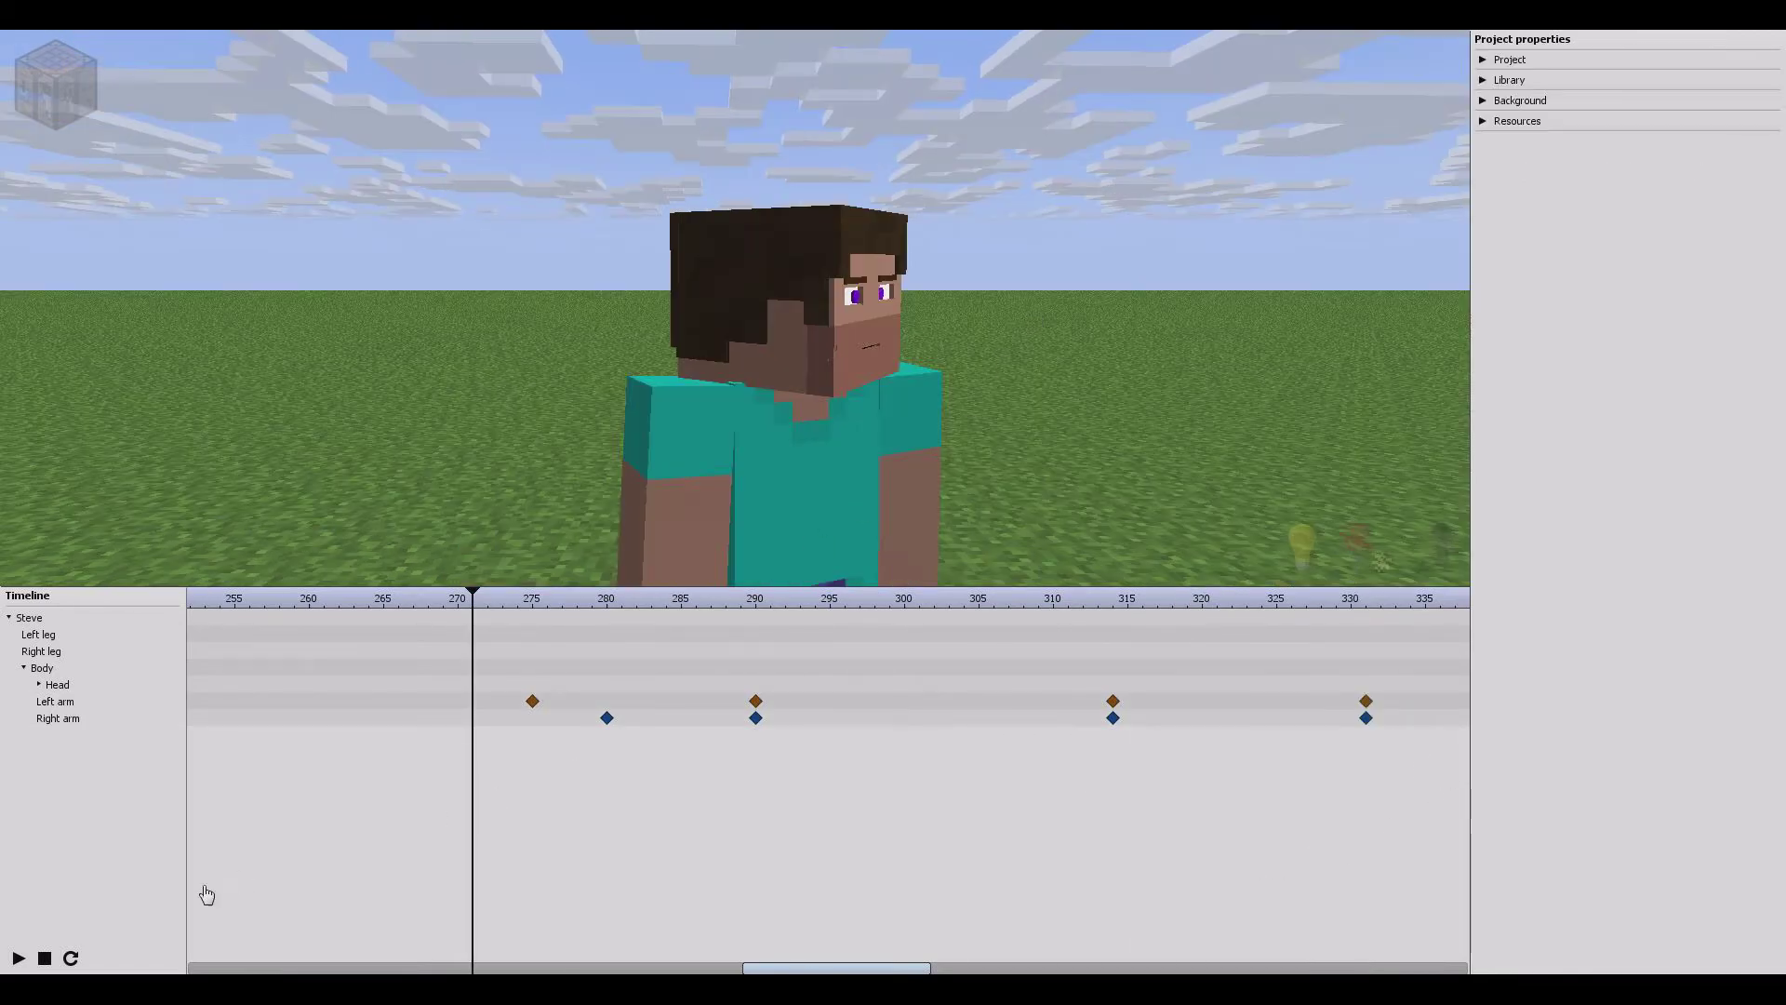
pyautogui.click(20, 958)
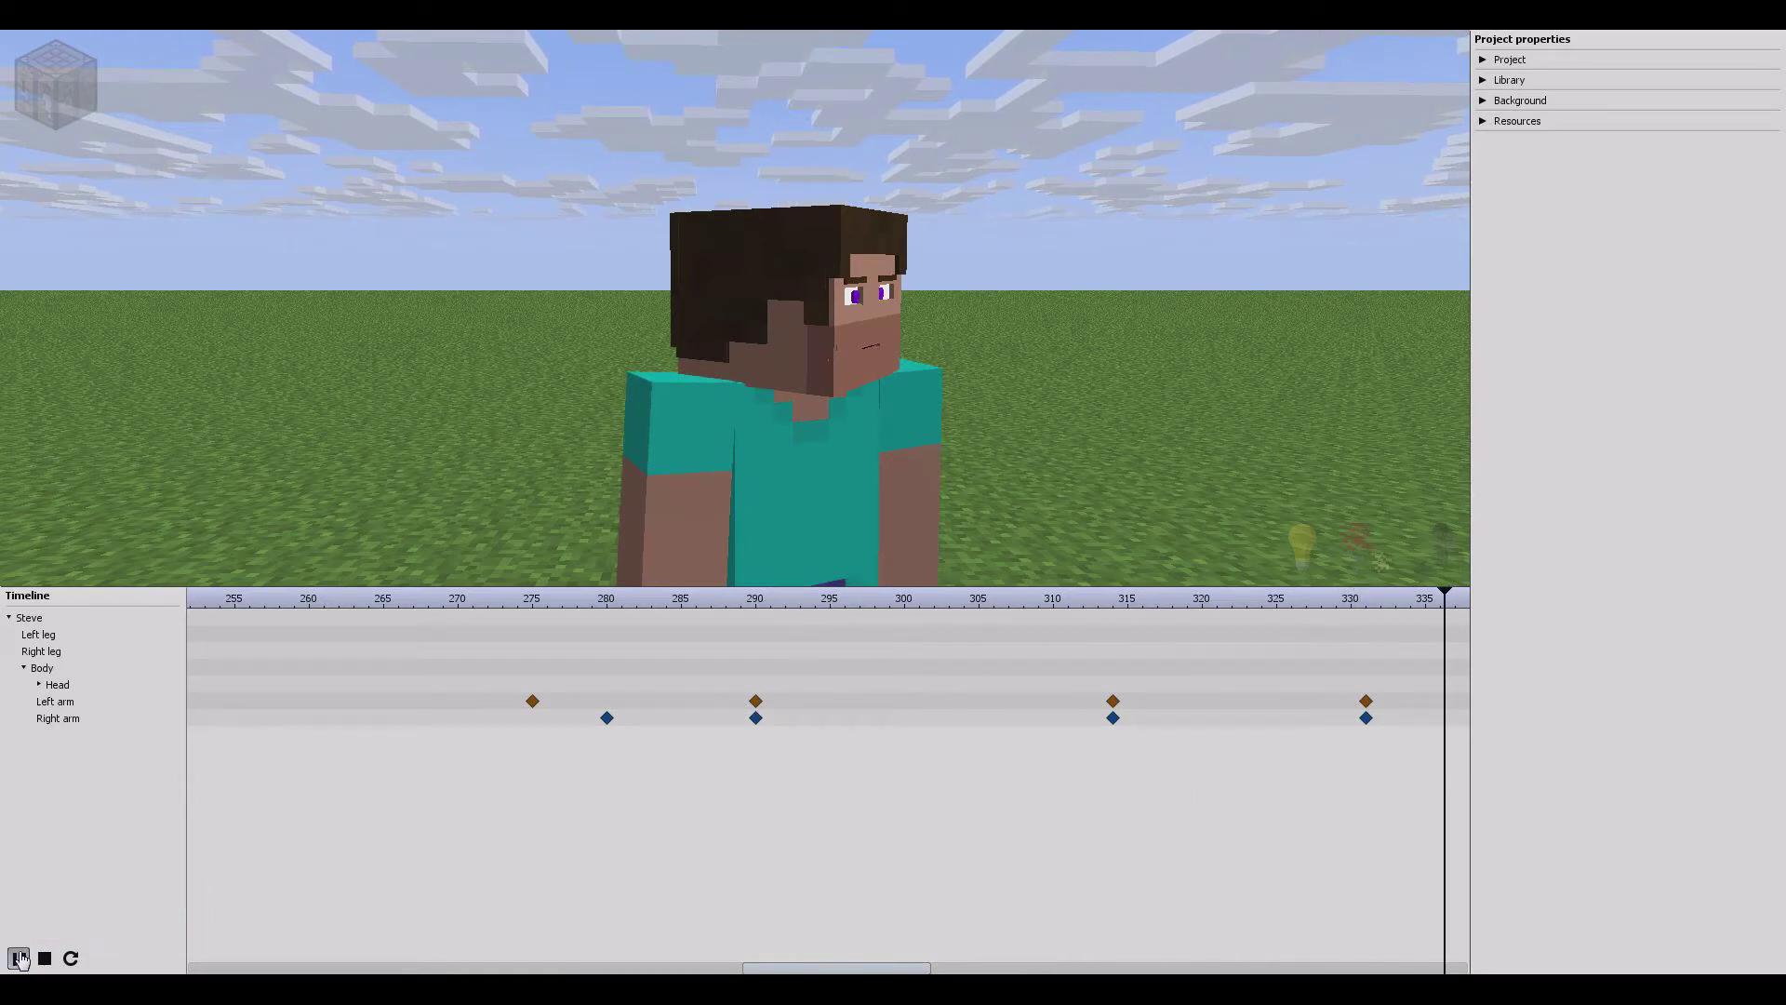
# Step: Offset the last three keyframes of each arm: left arm to frames 292, 316 and 333, right arm to 294, 318 and 334
pyautogui.click(755, 719)
pyautogui.moveTo(755, 718)
pyautogui.mouseDown()
pyautogui.moveTo(817, 718)
pyautogui.moveTo(763, 716)
pyautogui.moveTo(786, 704)
pyautogui.mouseUp()
pyautogui.click(756, 701)
pyautogui.moveTo(1112, 717); pyautogui.dragTo(1172, 719)
pyautogui.moveTo(1367, 720)
pyautogui.mouseDown()
pyautogui.moveTo(1417, 720)
pyautogui.moveTo(1369, 704)
pyautogui.moveTo(1396, 703)
pyautogui.mouseUp()
pyautogui.moveTo(1112, 703); pyautogui.dragTo(1139, 709)
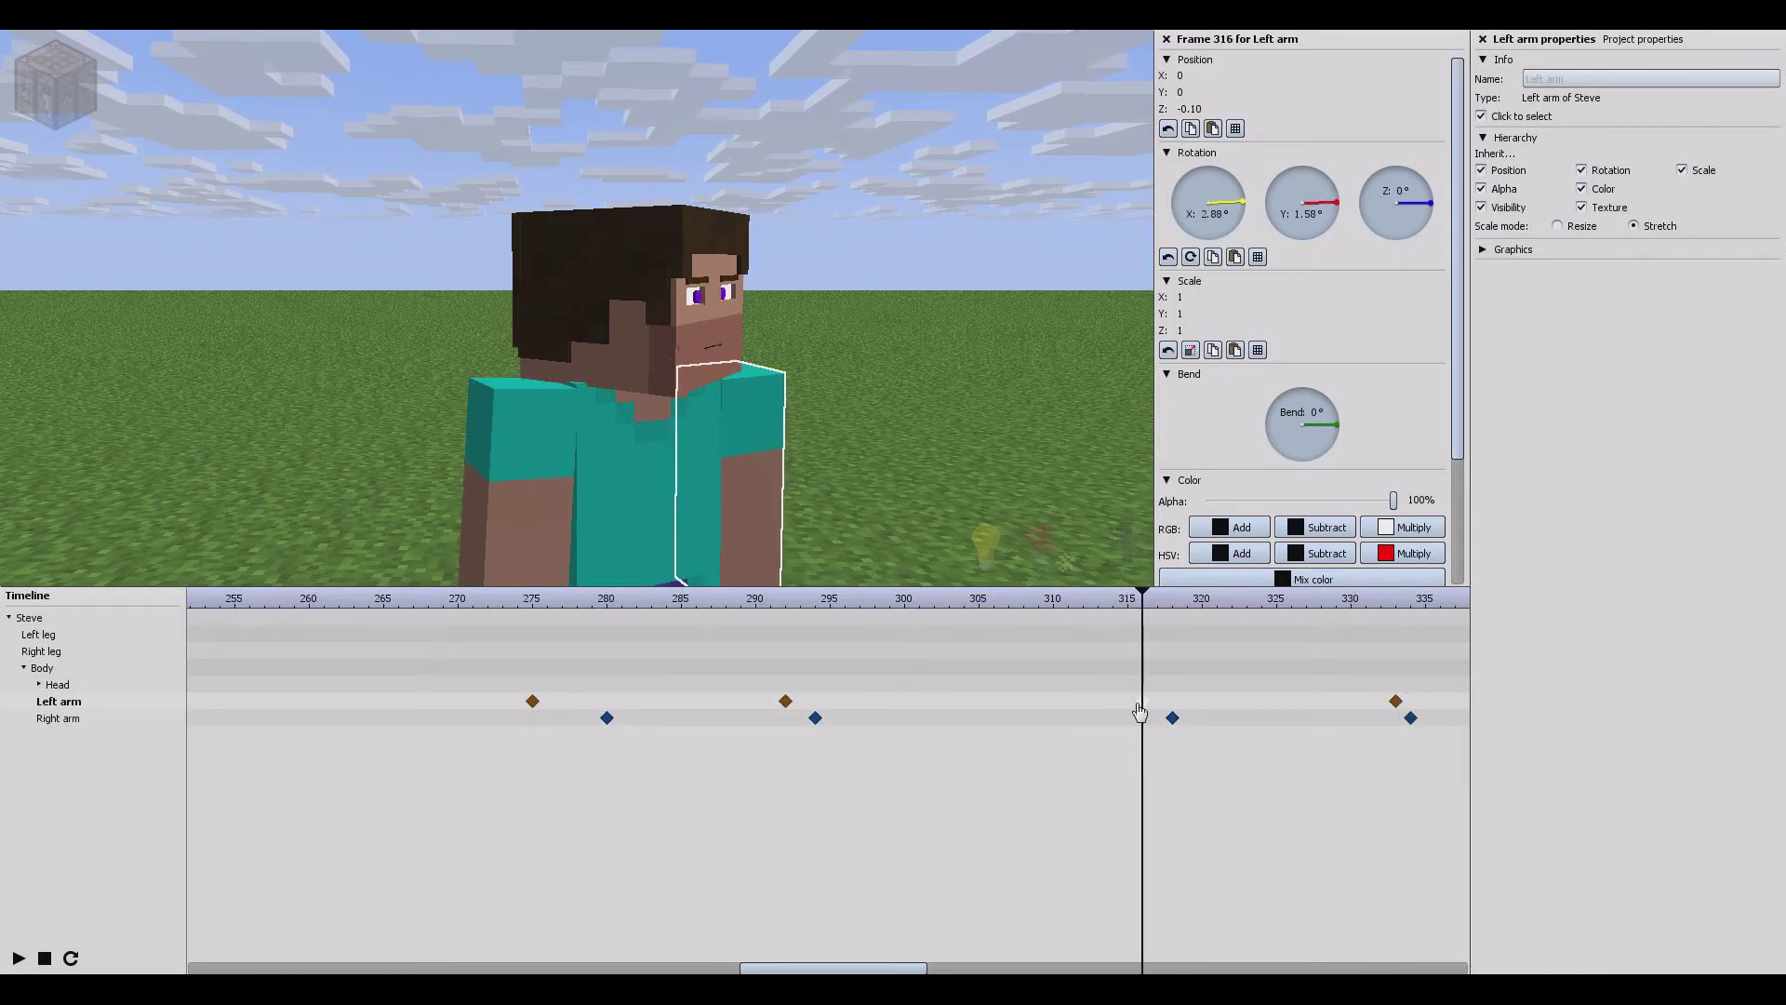
# Step: Play back the offset arm movement from frame 260 to about frame 337 with nothing selected
pyautogui.moveTo(1137, 605); pyautogui.dragTo(308, 688)
pyautogui.click(949, 335)
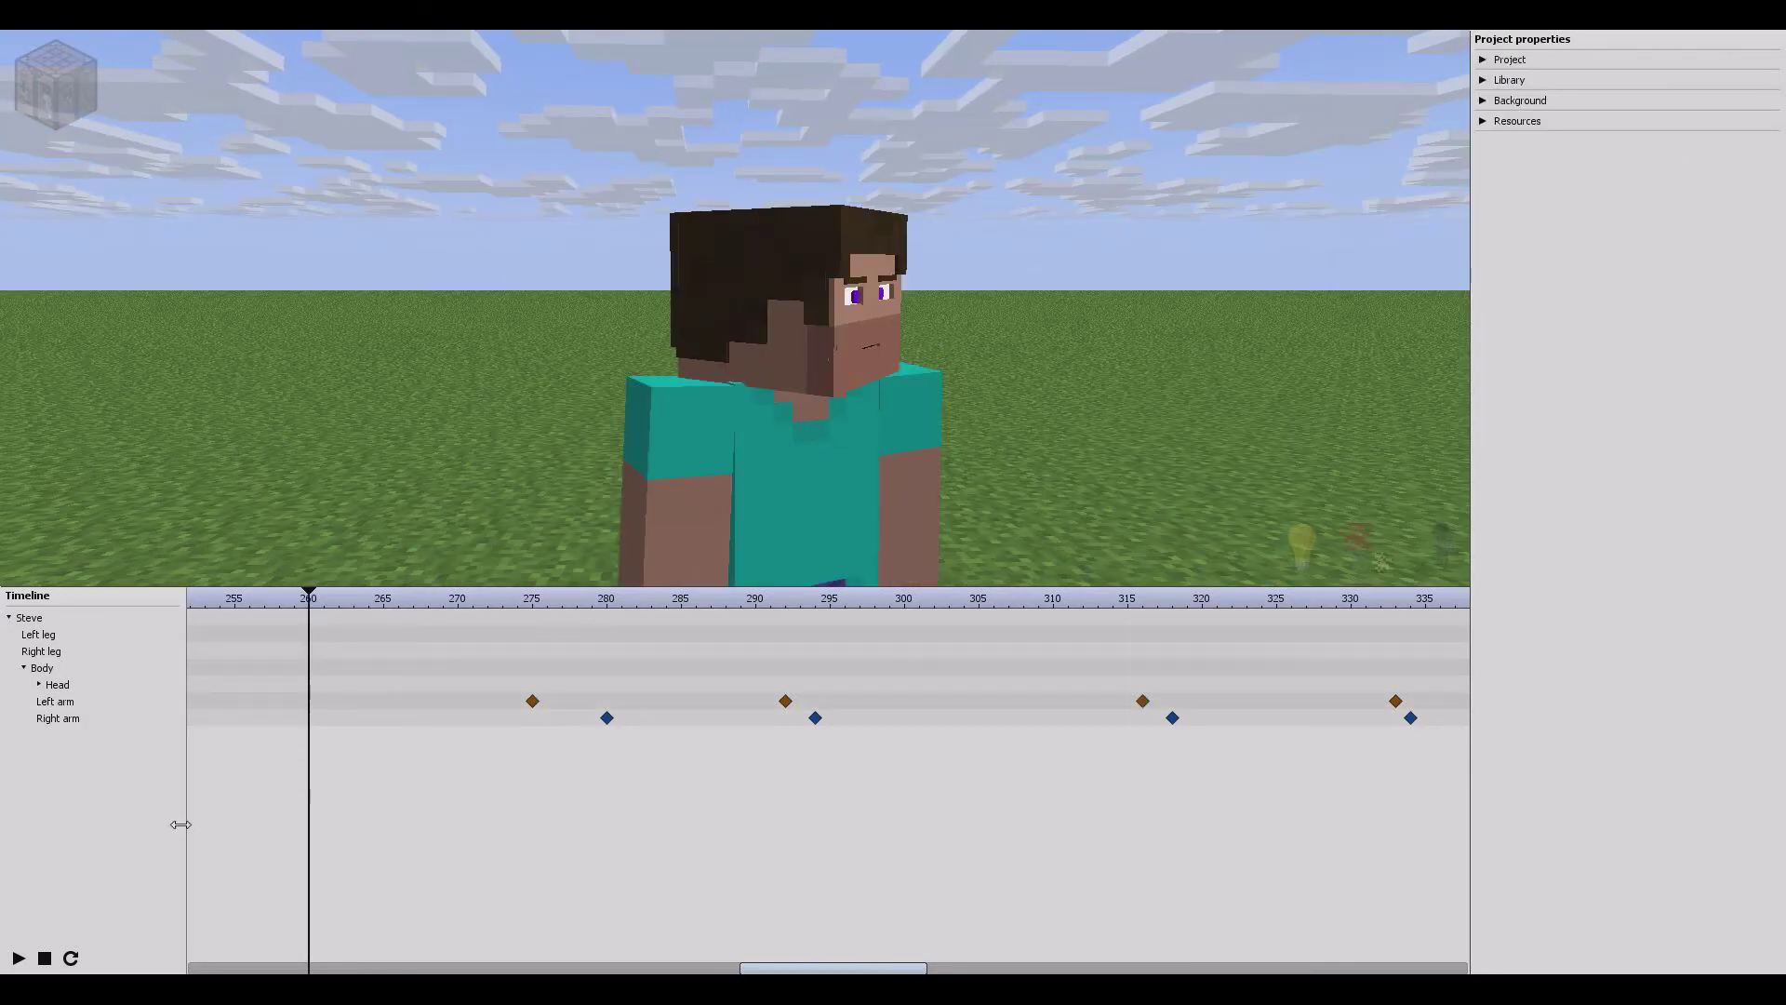
pyautogui.click(19, 958)
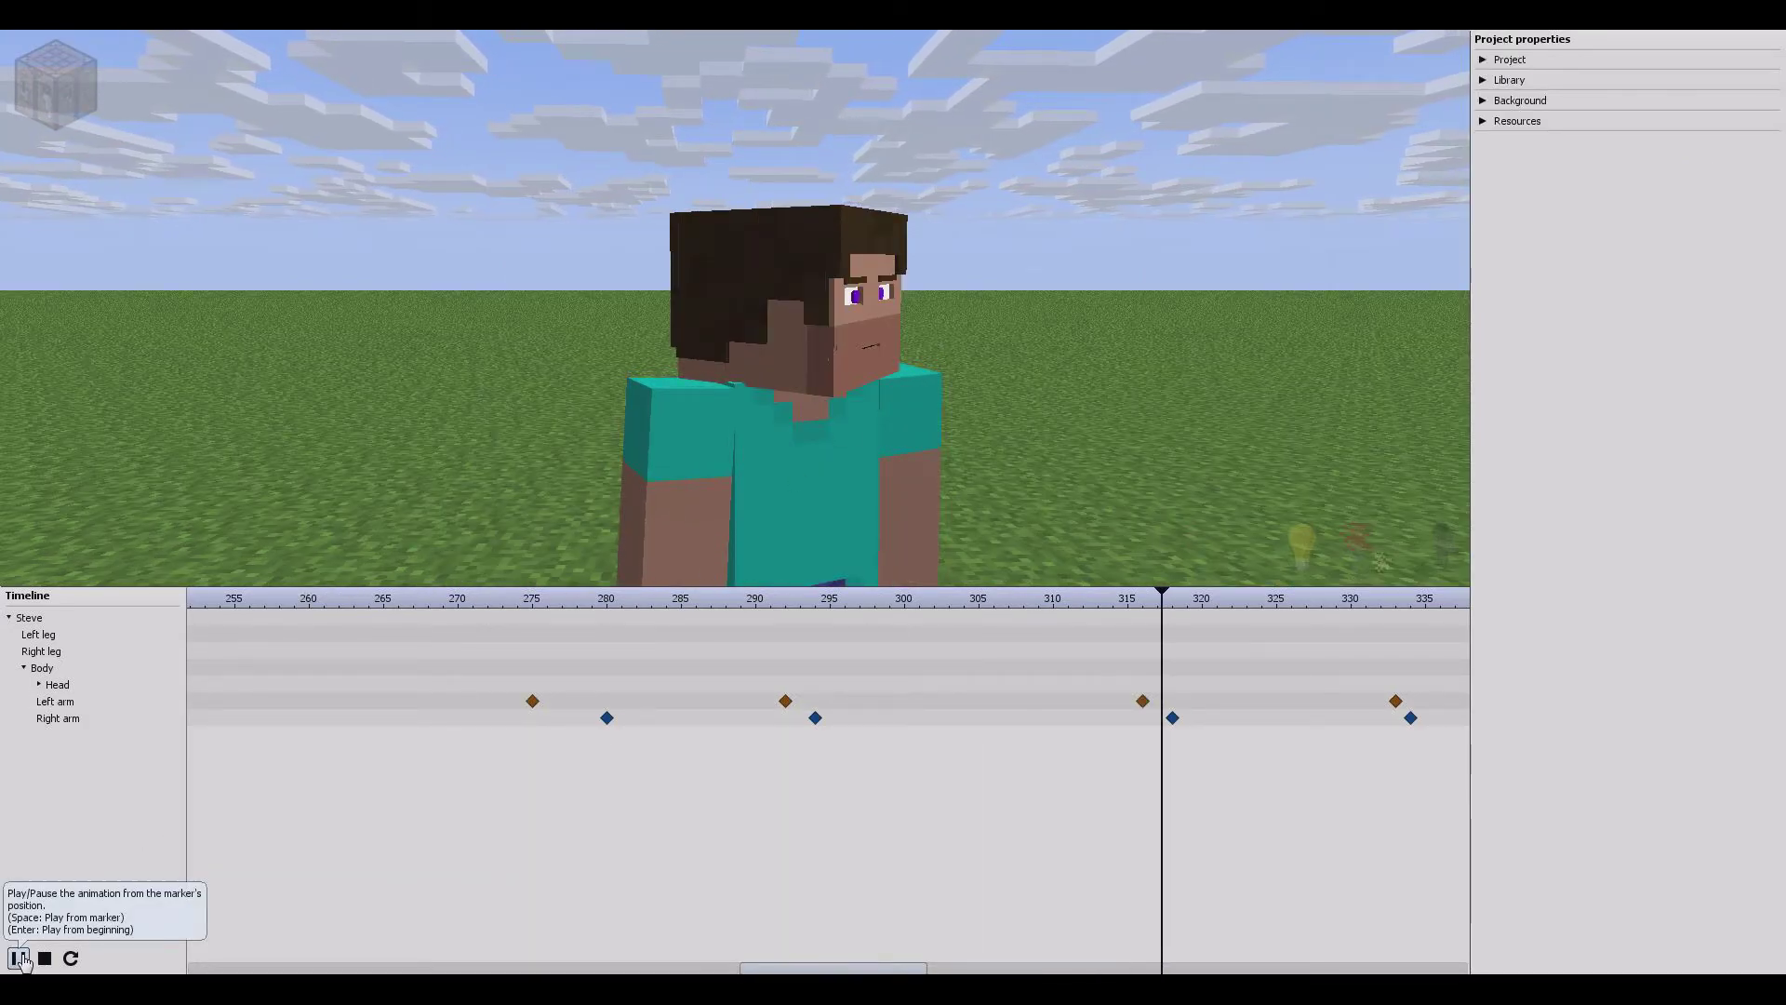
pyautogui.click(18, 958)
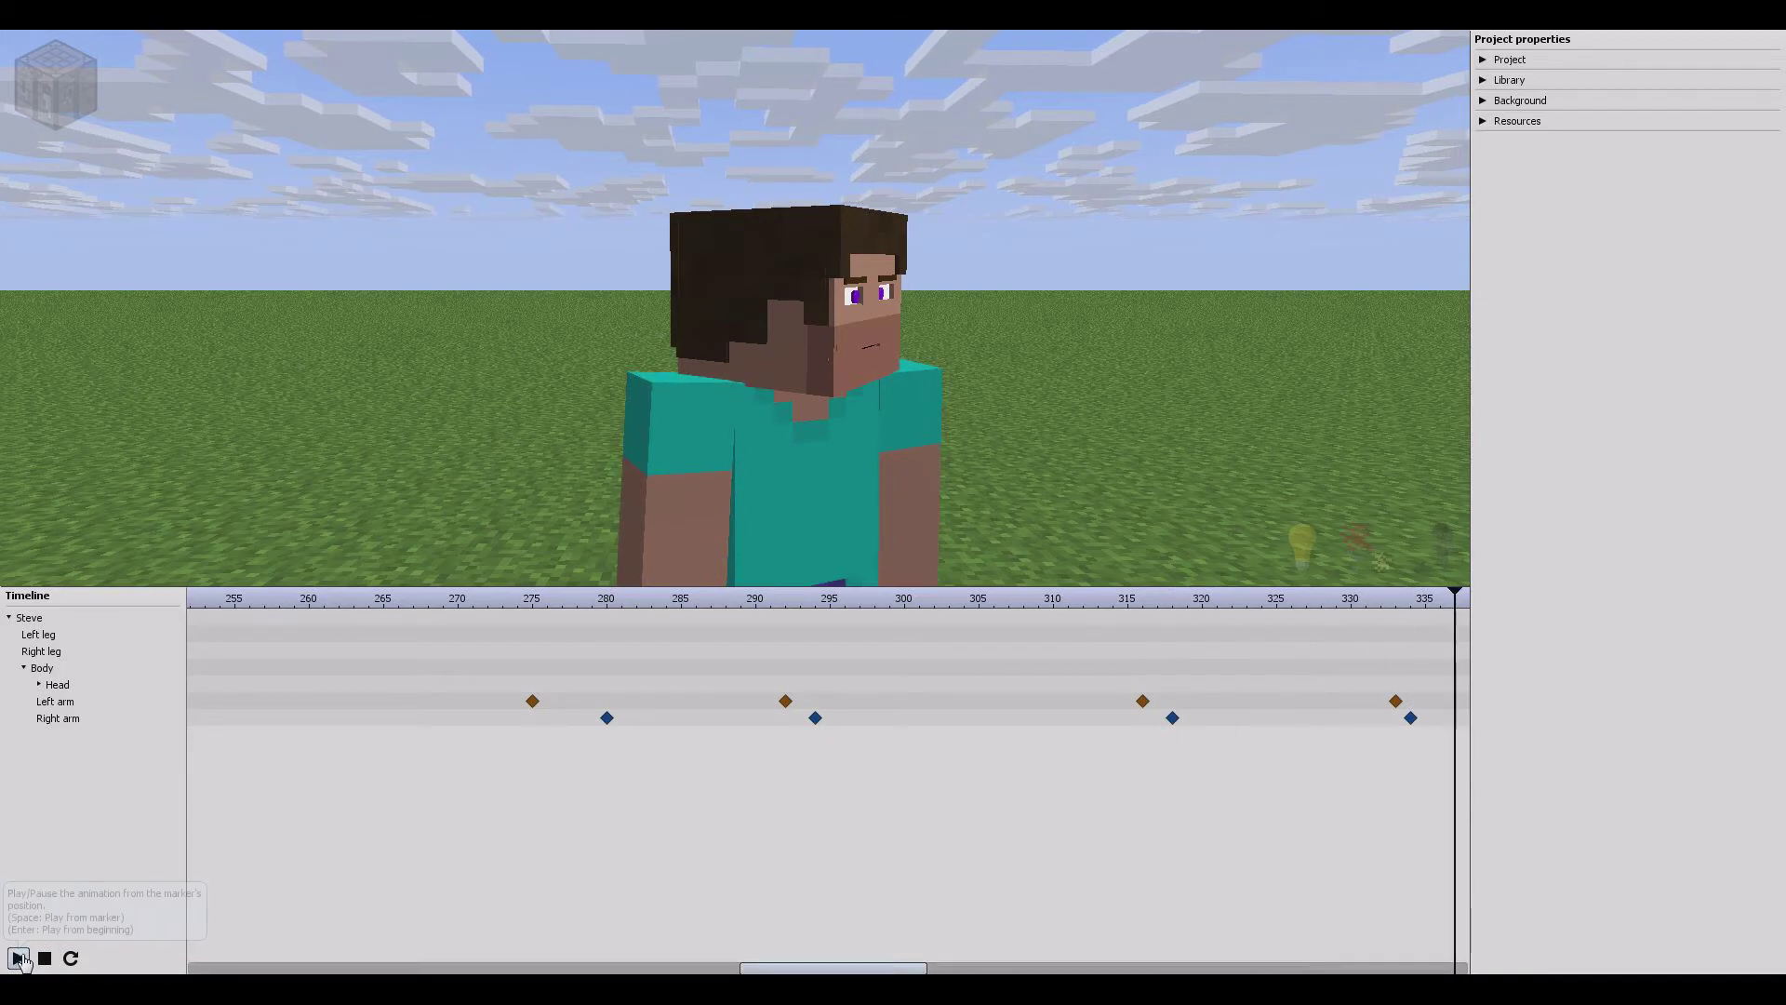
# Step: Move the right arm's keyframes at frames 294 and 318 one frame earlier, to 293 and 317
pyautogui.click(815, 717)
pyautogui.moveTo(815, 717); pyautogui.dragTo(801, 720)
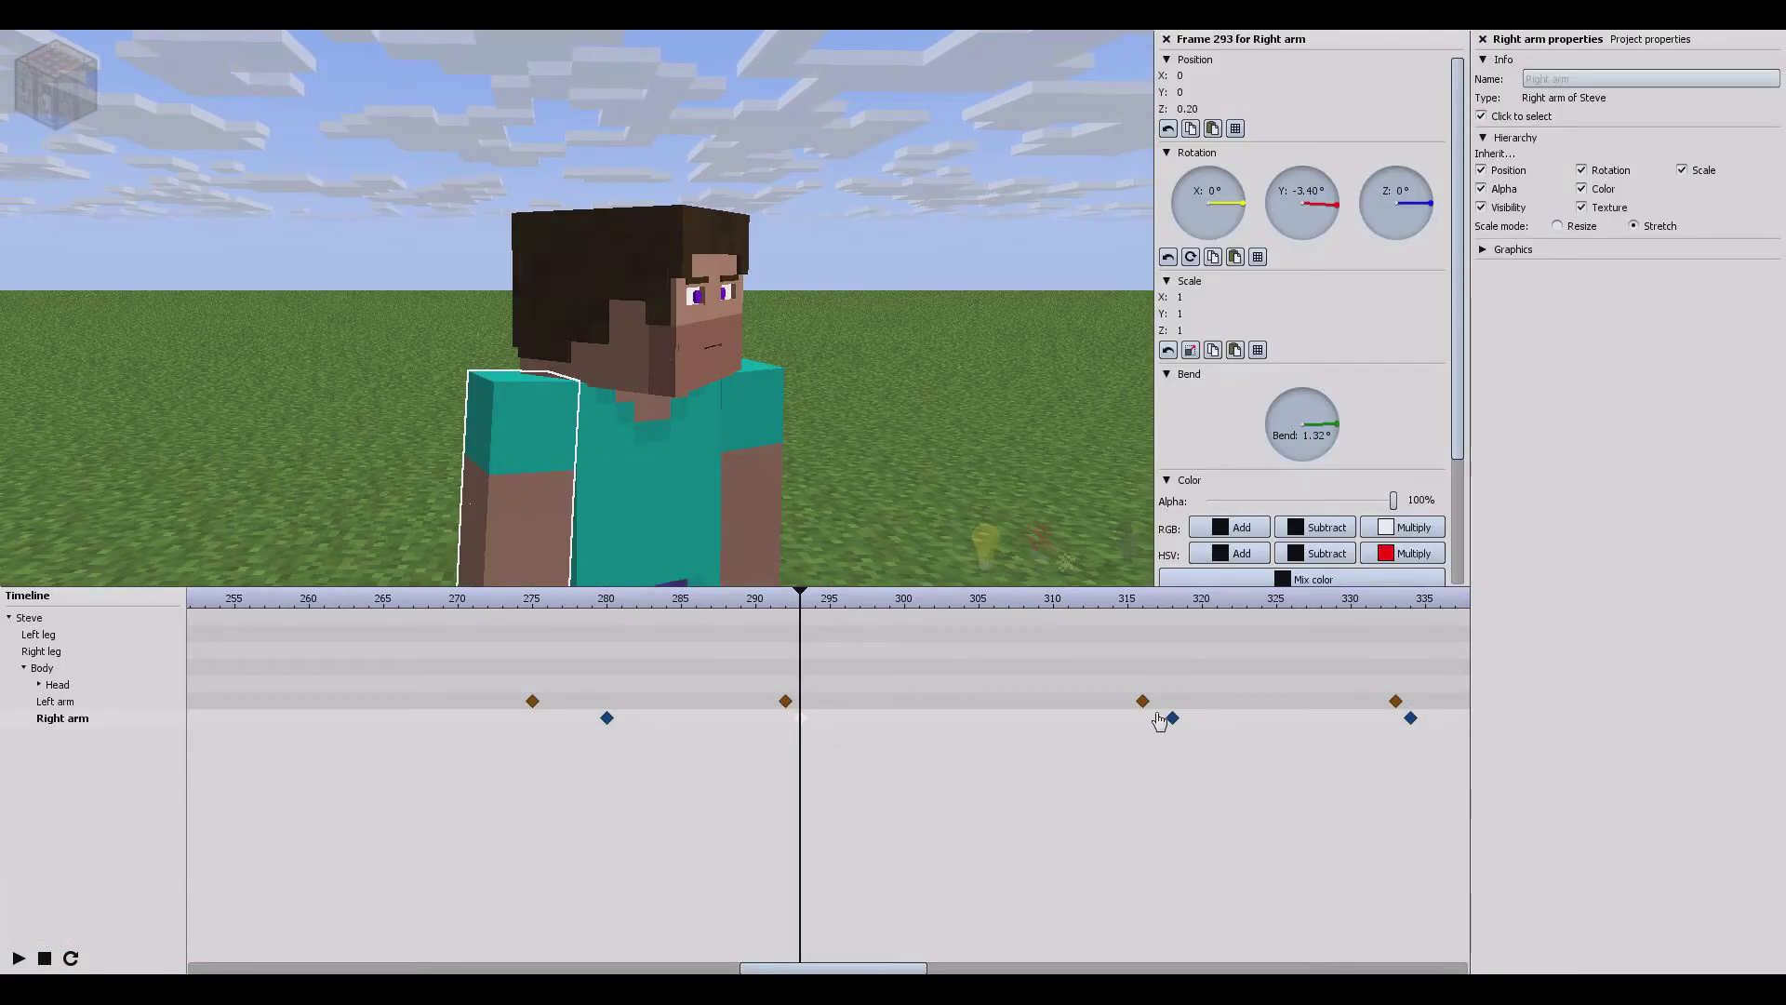
pyautogui.moveTo(1173, 717); pyautogui.dragTo(1157, 720)
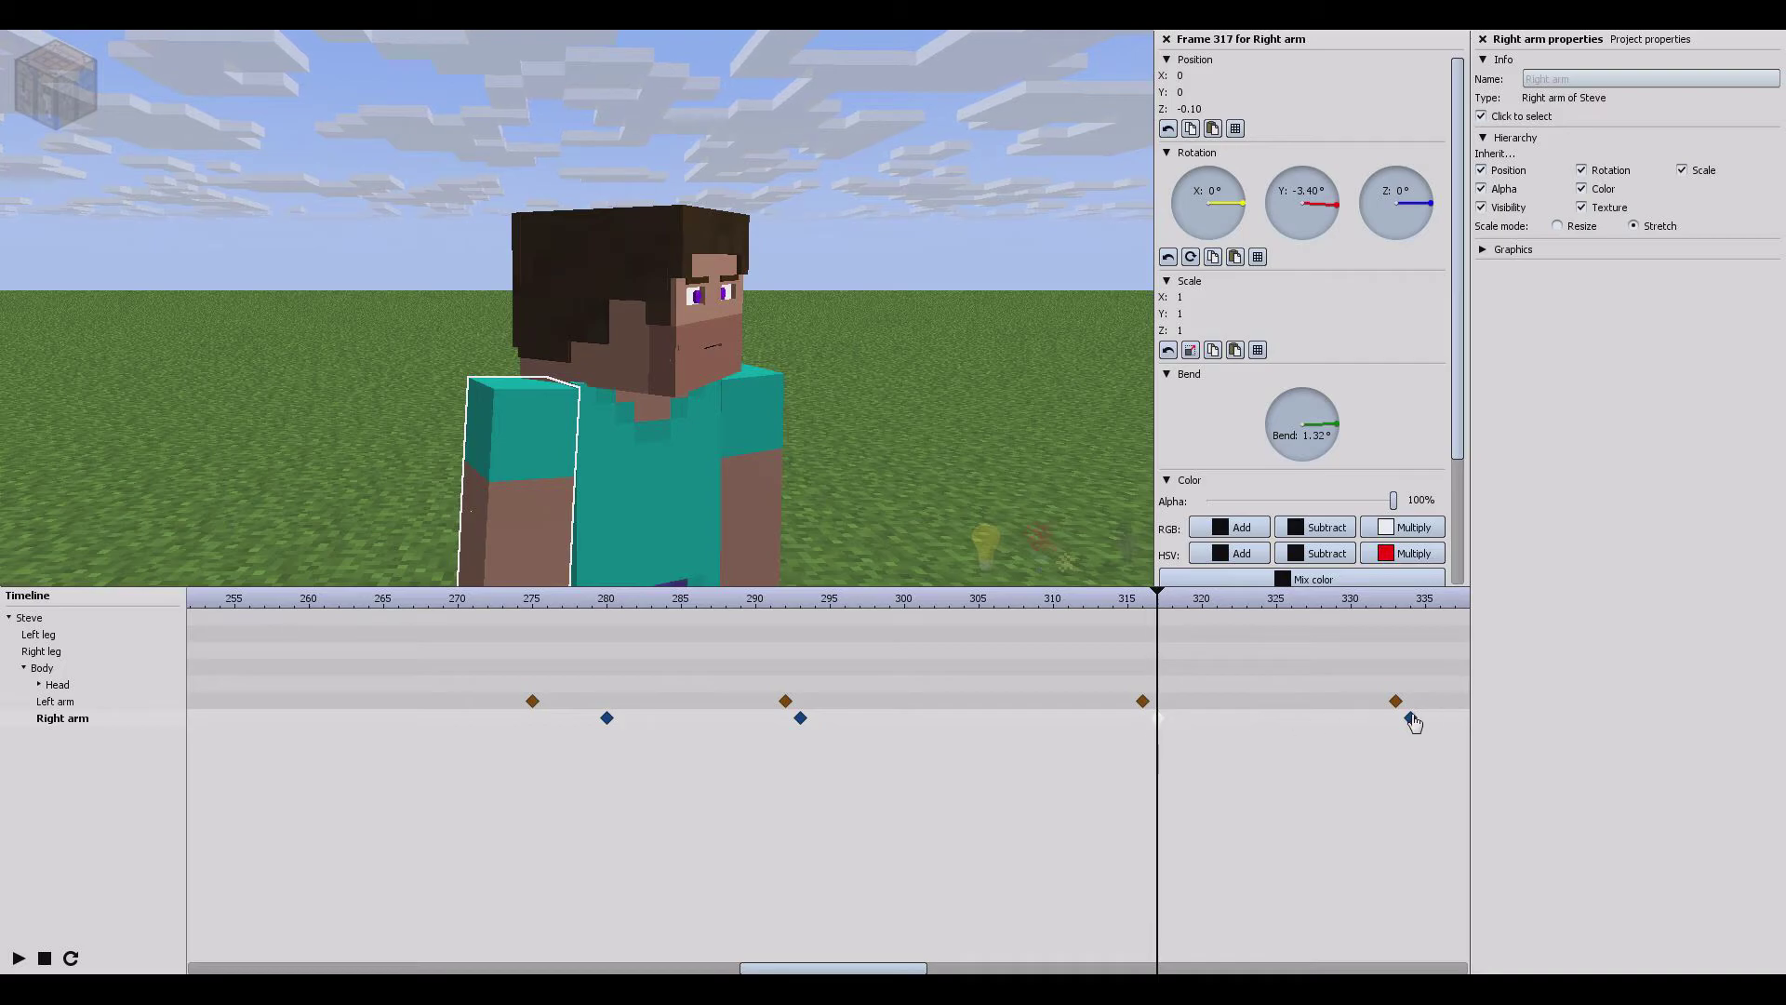
# Step: Deselect the right arm and play back the tightened arm offsets from frame 263 to frame 355
pyautogui.moveTo(1167, 603); pyautogui.dragTo(354, 649)
pyautogui.click(968, 247)
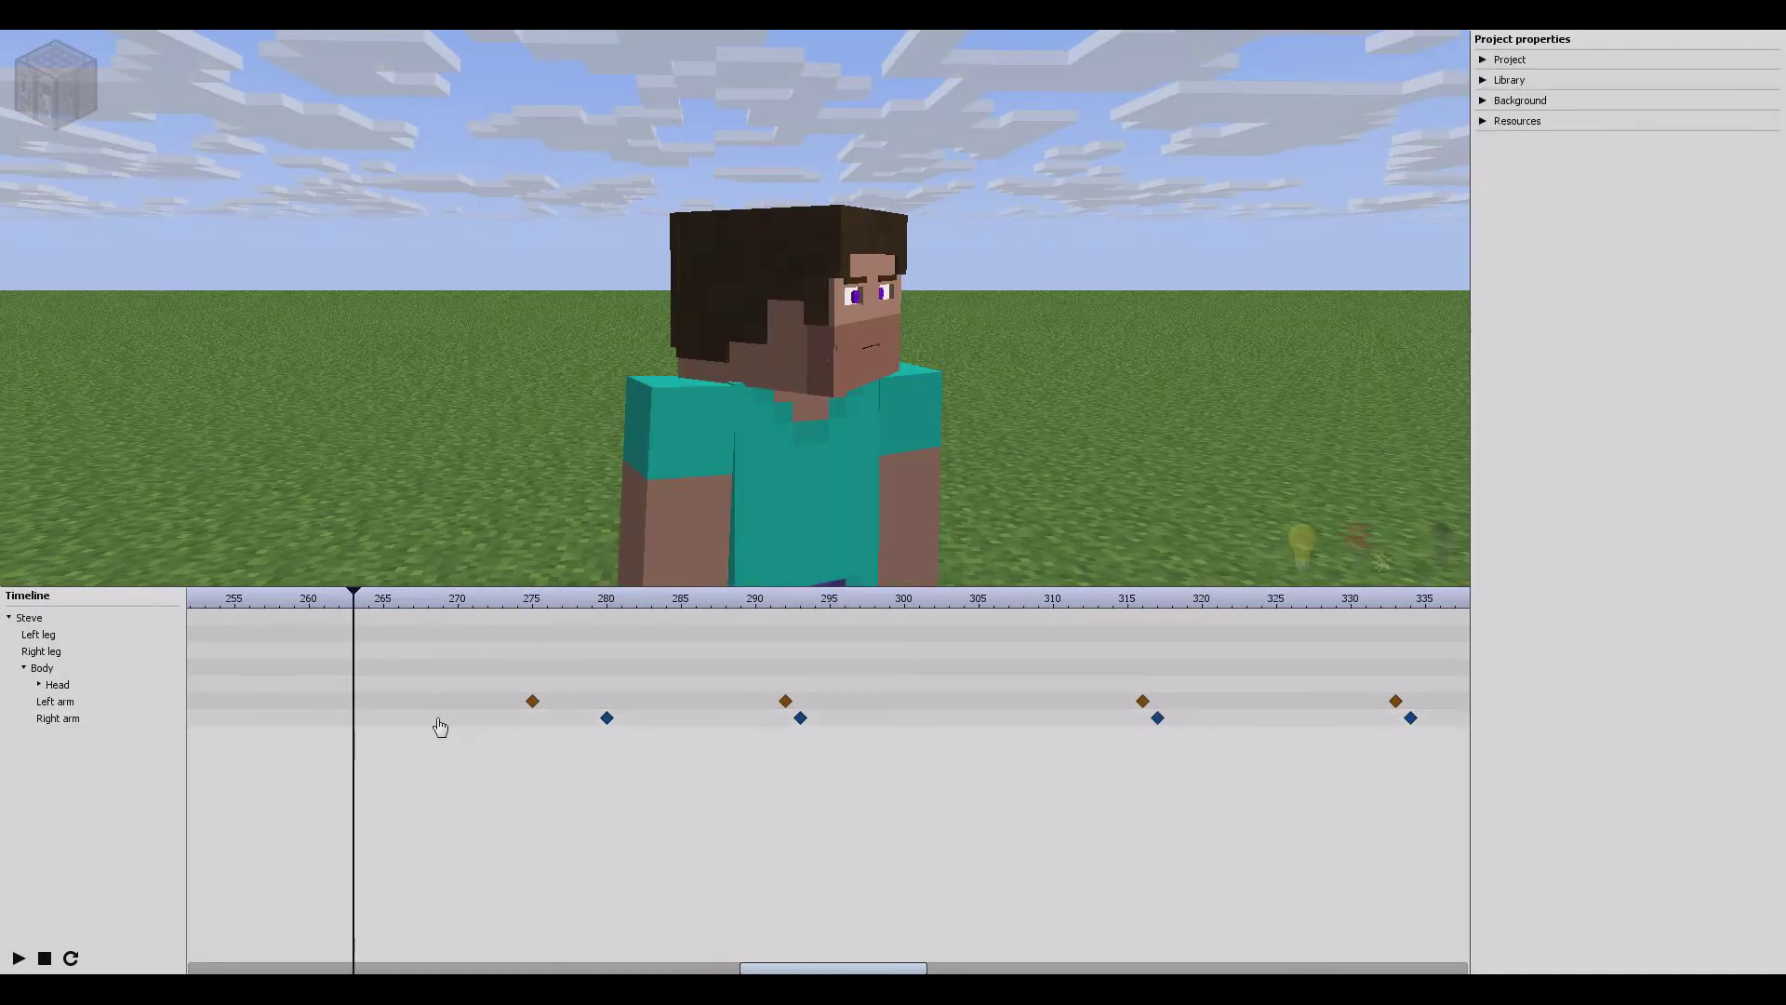
pyautogui.click(17, 958)
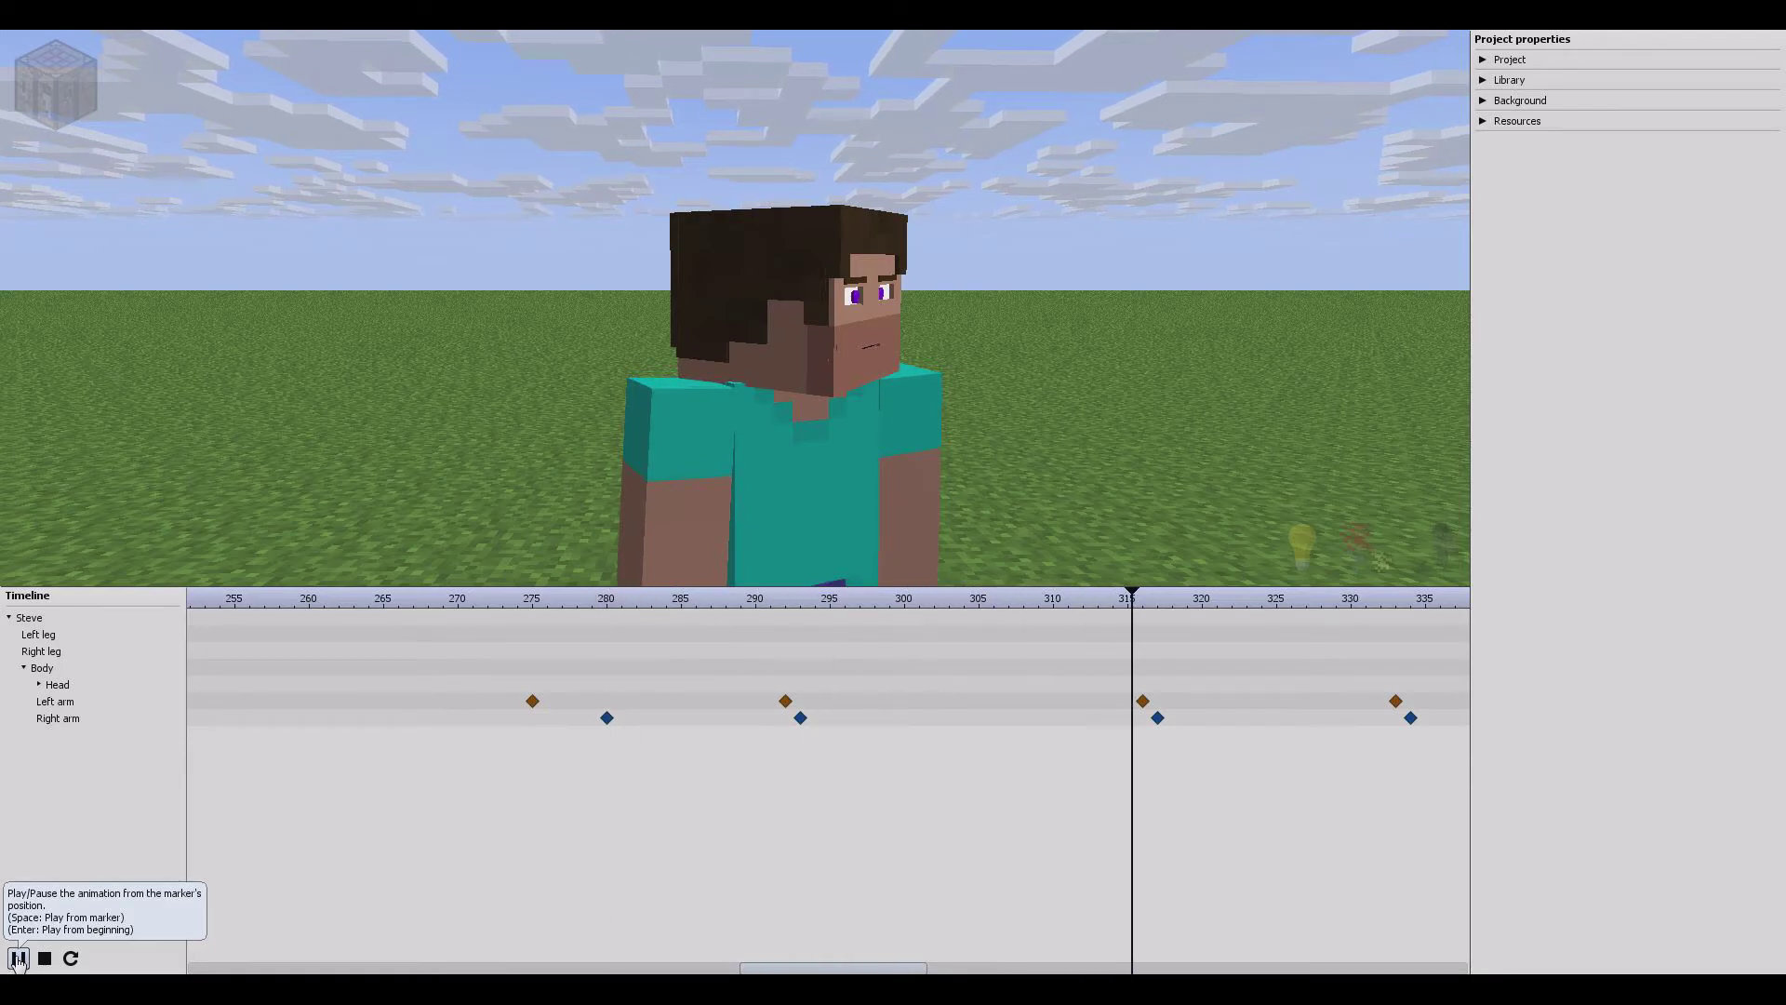
pyautogui.click(18, 958)
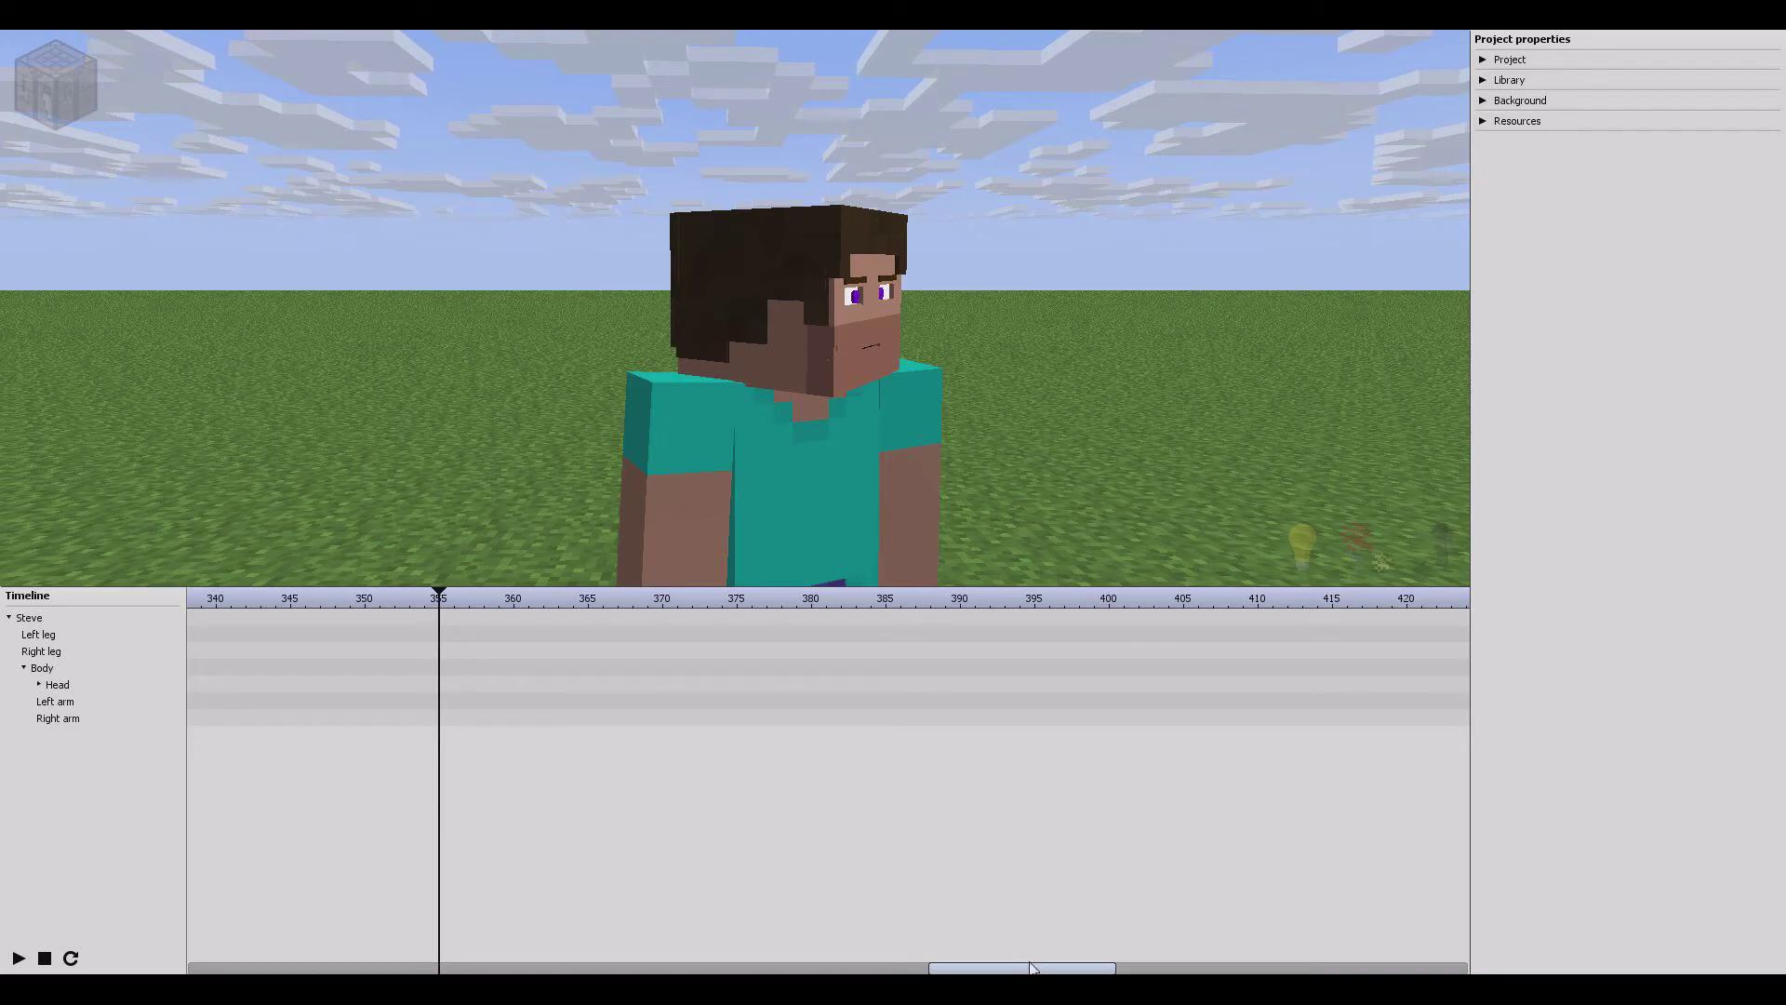
# Step: Replay the subtle arm movement from frame 274 until just past the last arm keyframes
pyautogui.moveTo(1030, 967); pyautogui.dragTo(886, 965)
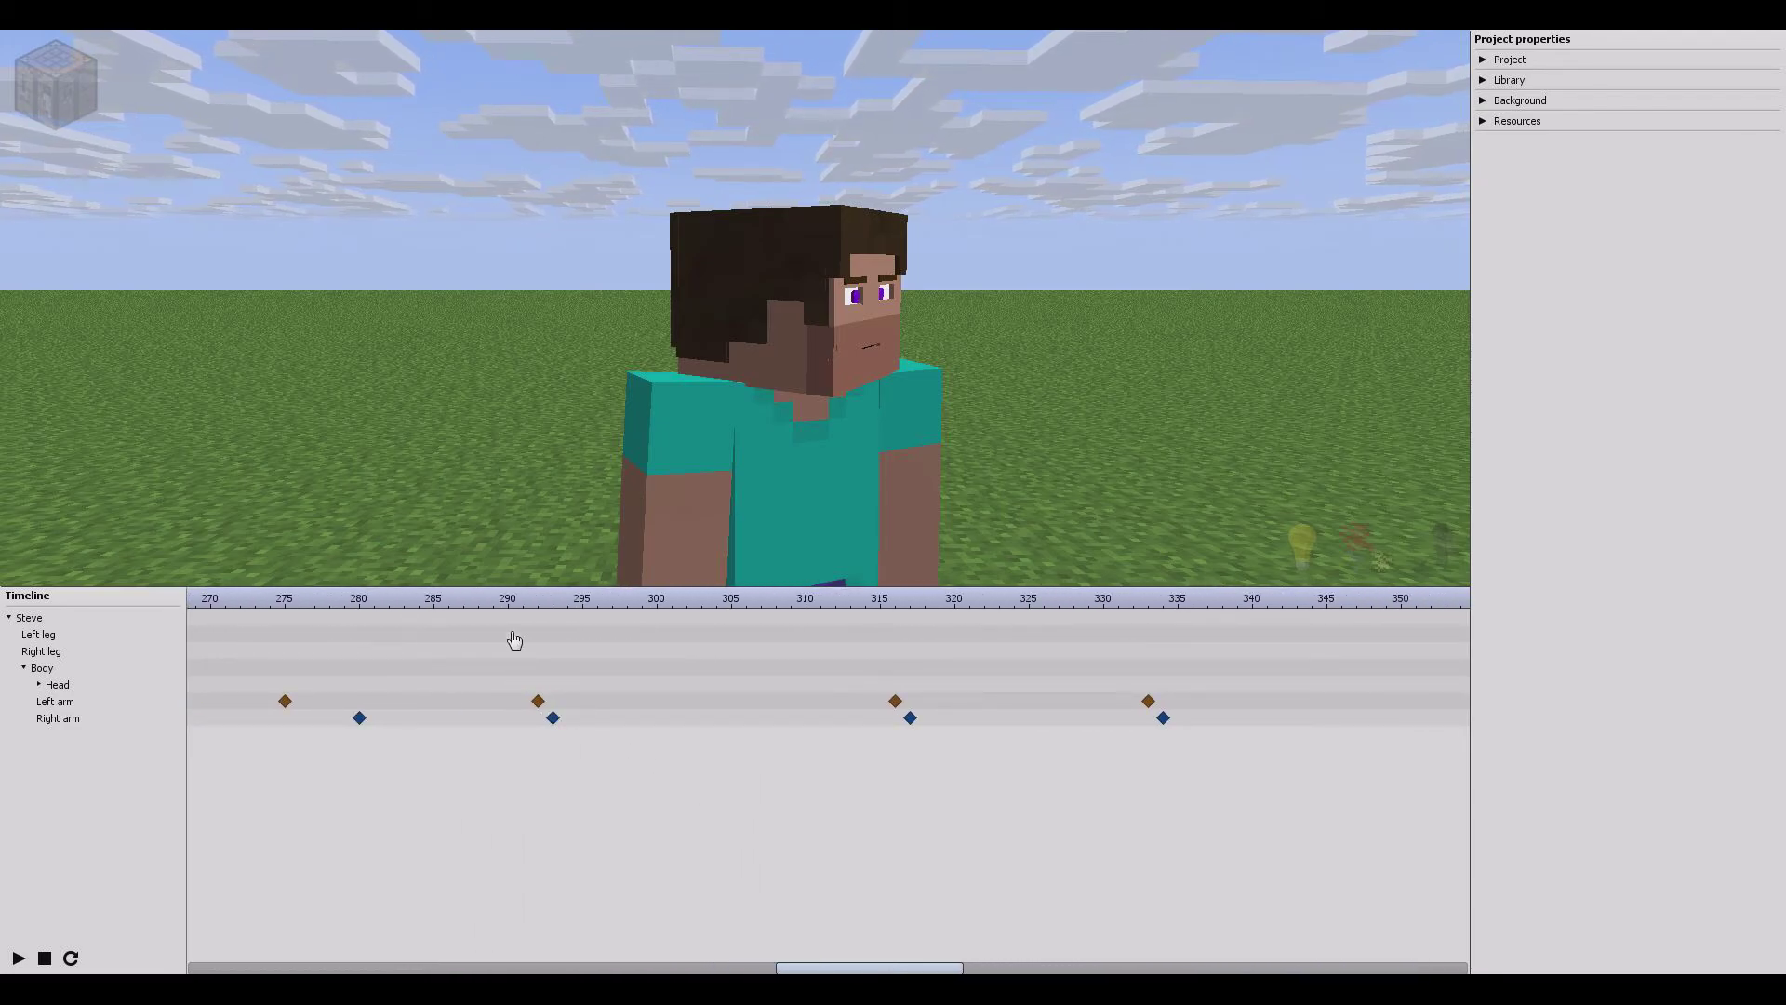
pyautogui.moveTo(518, 609); pyautogui.dragTo(270, 621)
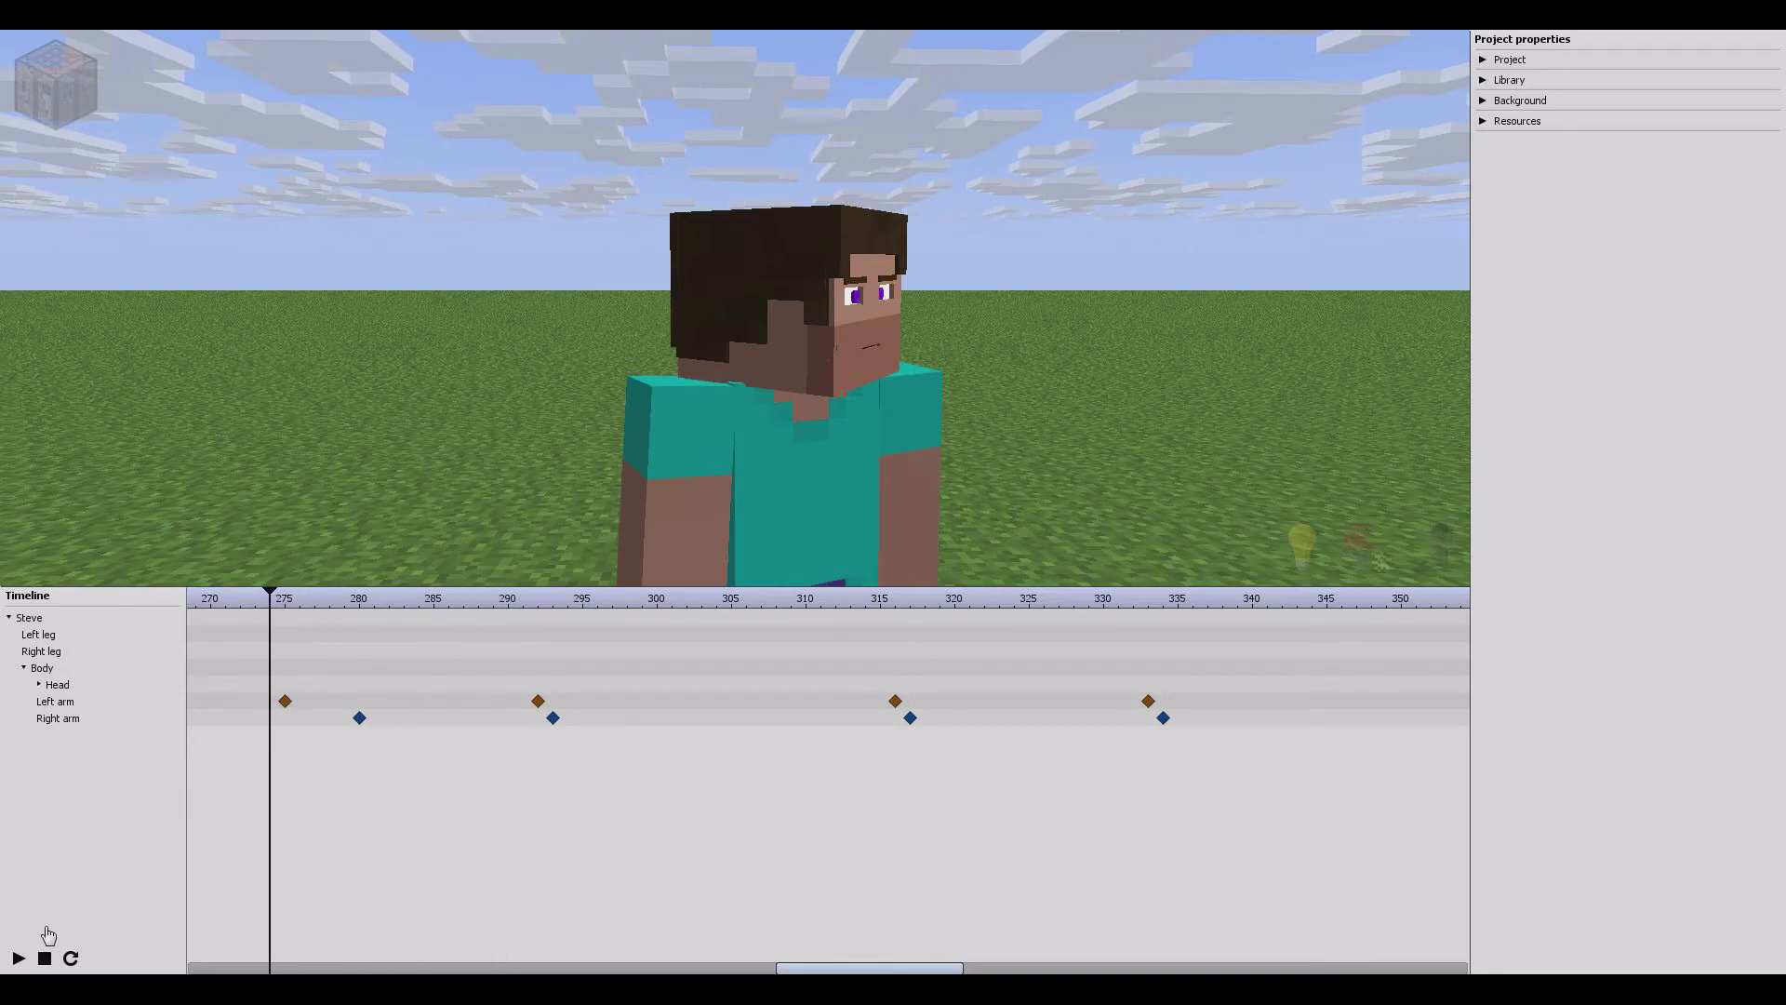
pyautogui.click(18, 958)
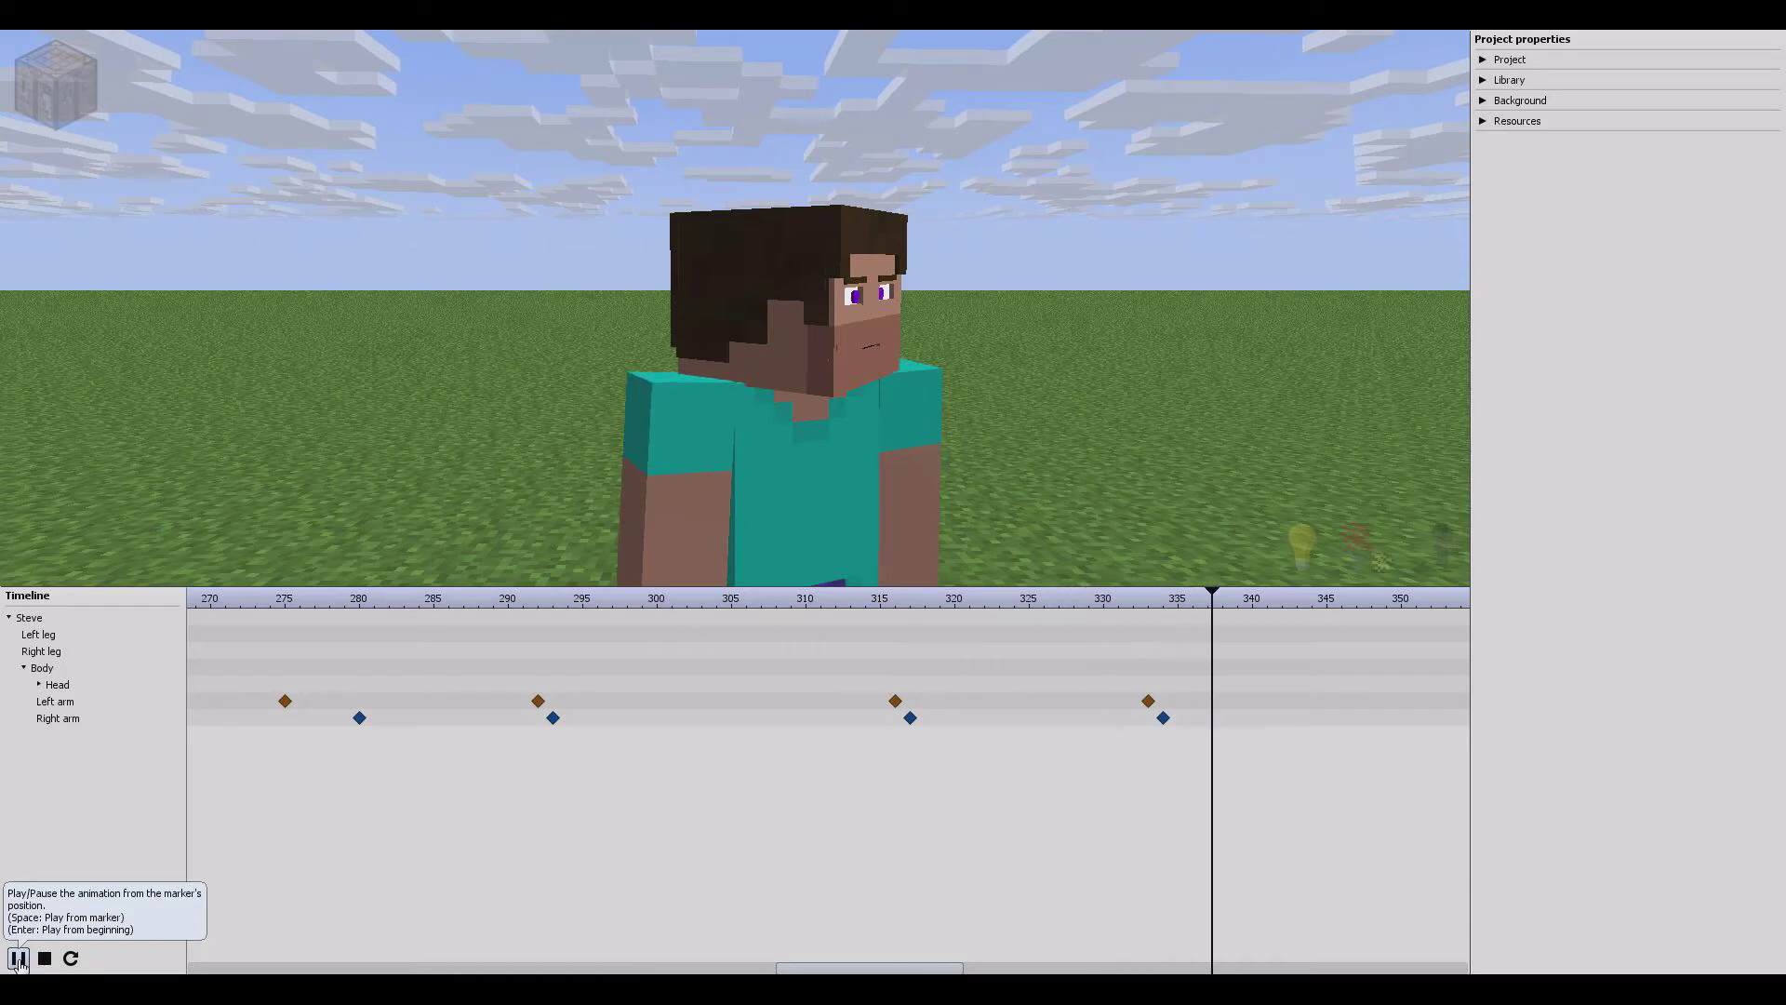
pyautogui.click(18, 958)
# Step: Play back the character's head turn and arm settling from about frame 133 to frame 225
pyautogui.moveTo(922, 965); pyautogui.dragTo(610, 957)
pyautogui.moveTo(836, 612); pyautogui.dragTo(292, 763)
pyautogui.click(18, 959)
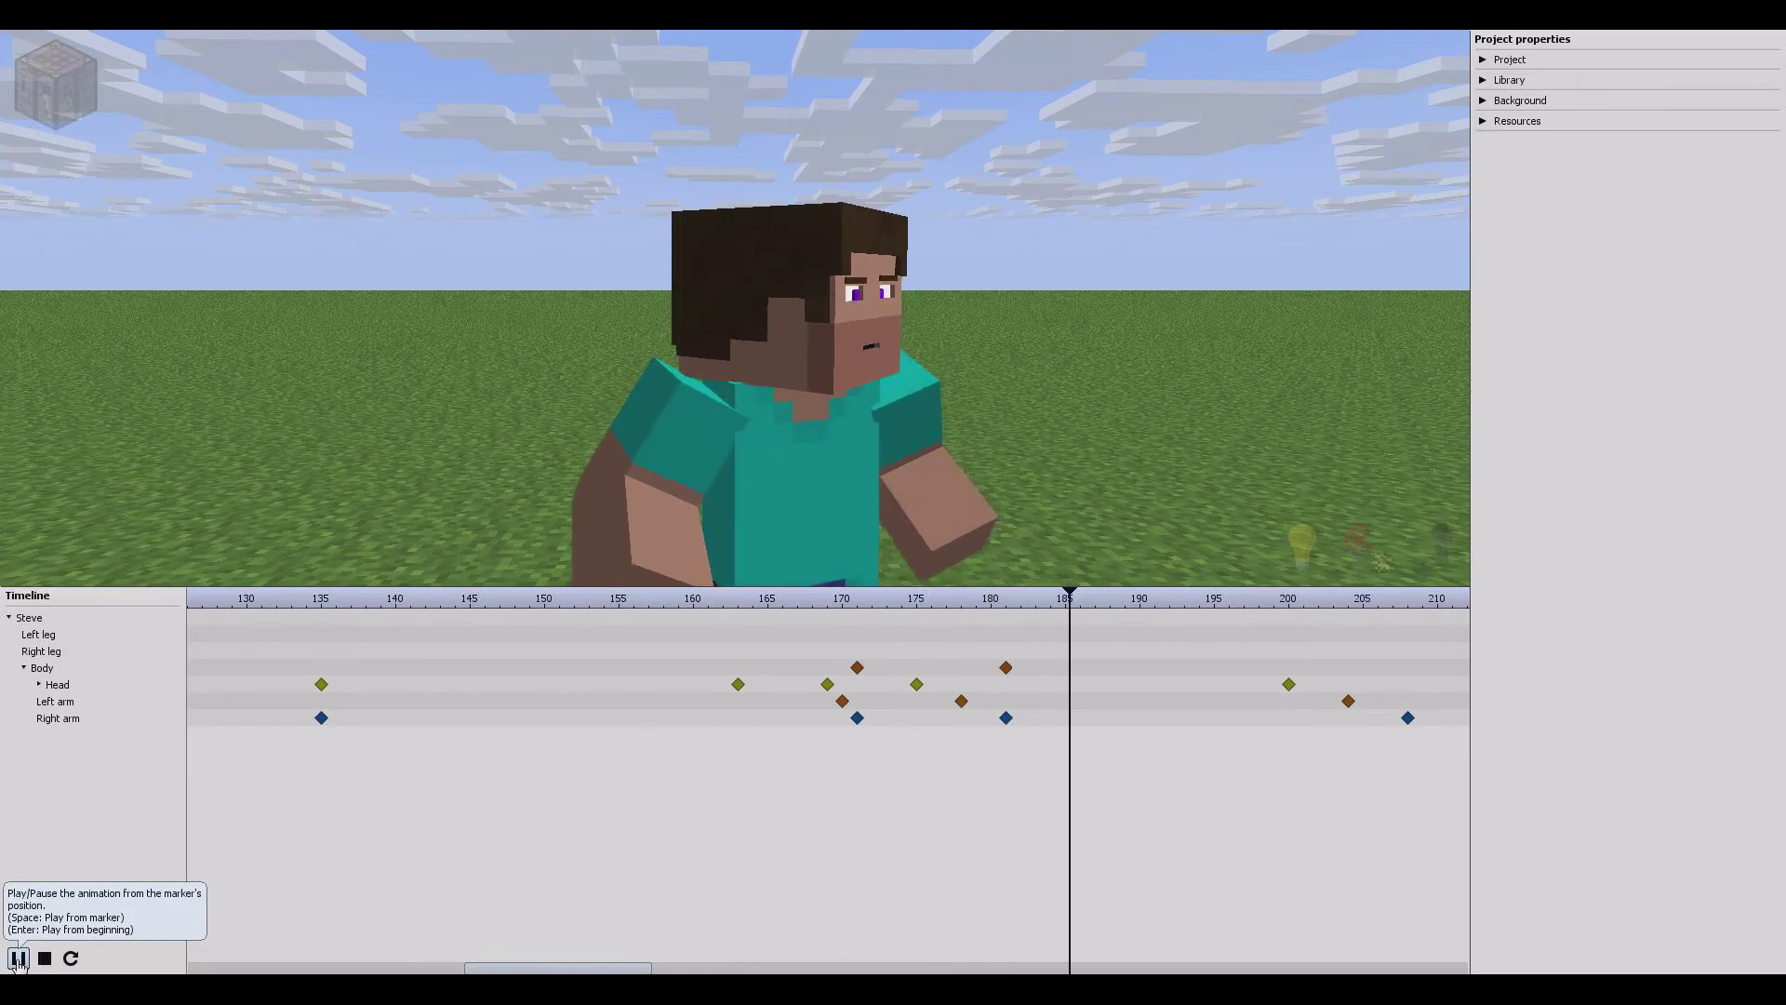
pyautogui.click(19, 958)
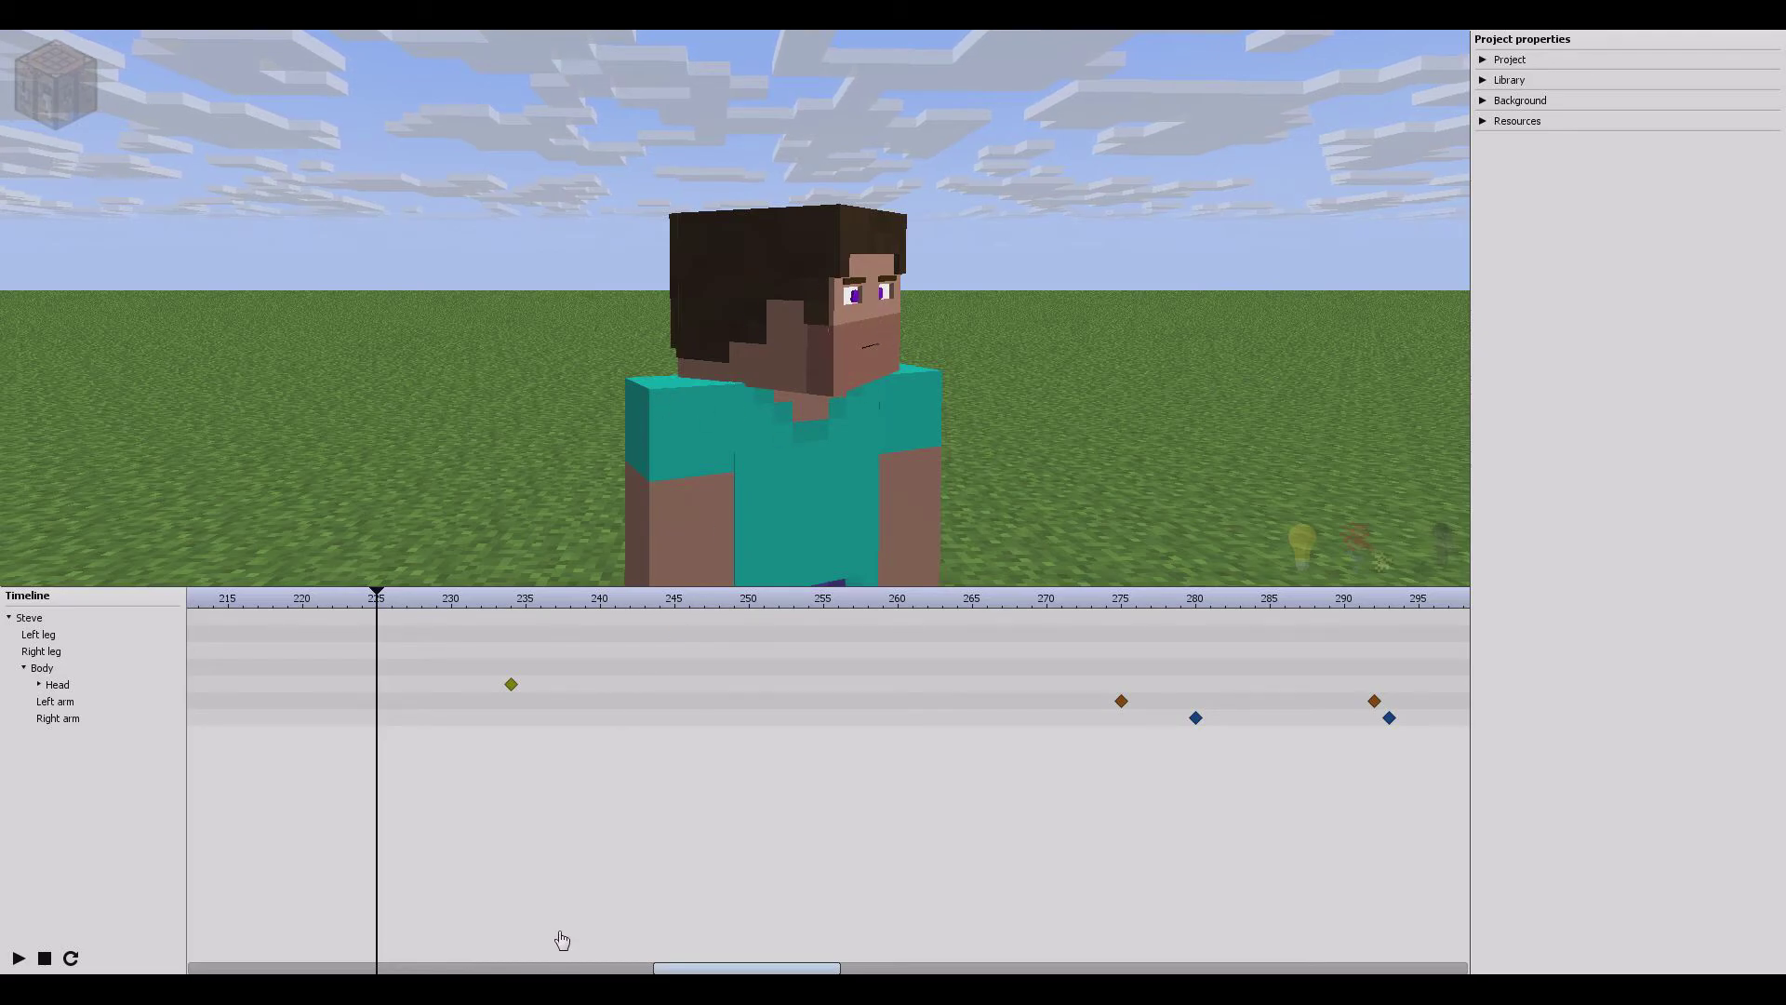
# Step: Orbit to a front view of the character and play back the animation from frame 129
pyautogui.moveTo(702, 971); pyautogui.dragTo(516, 968)
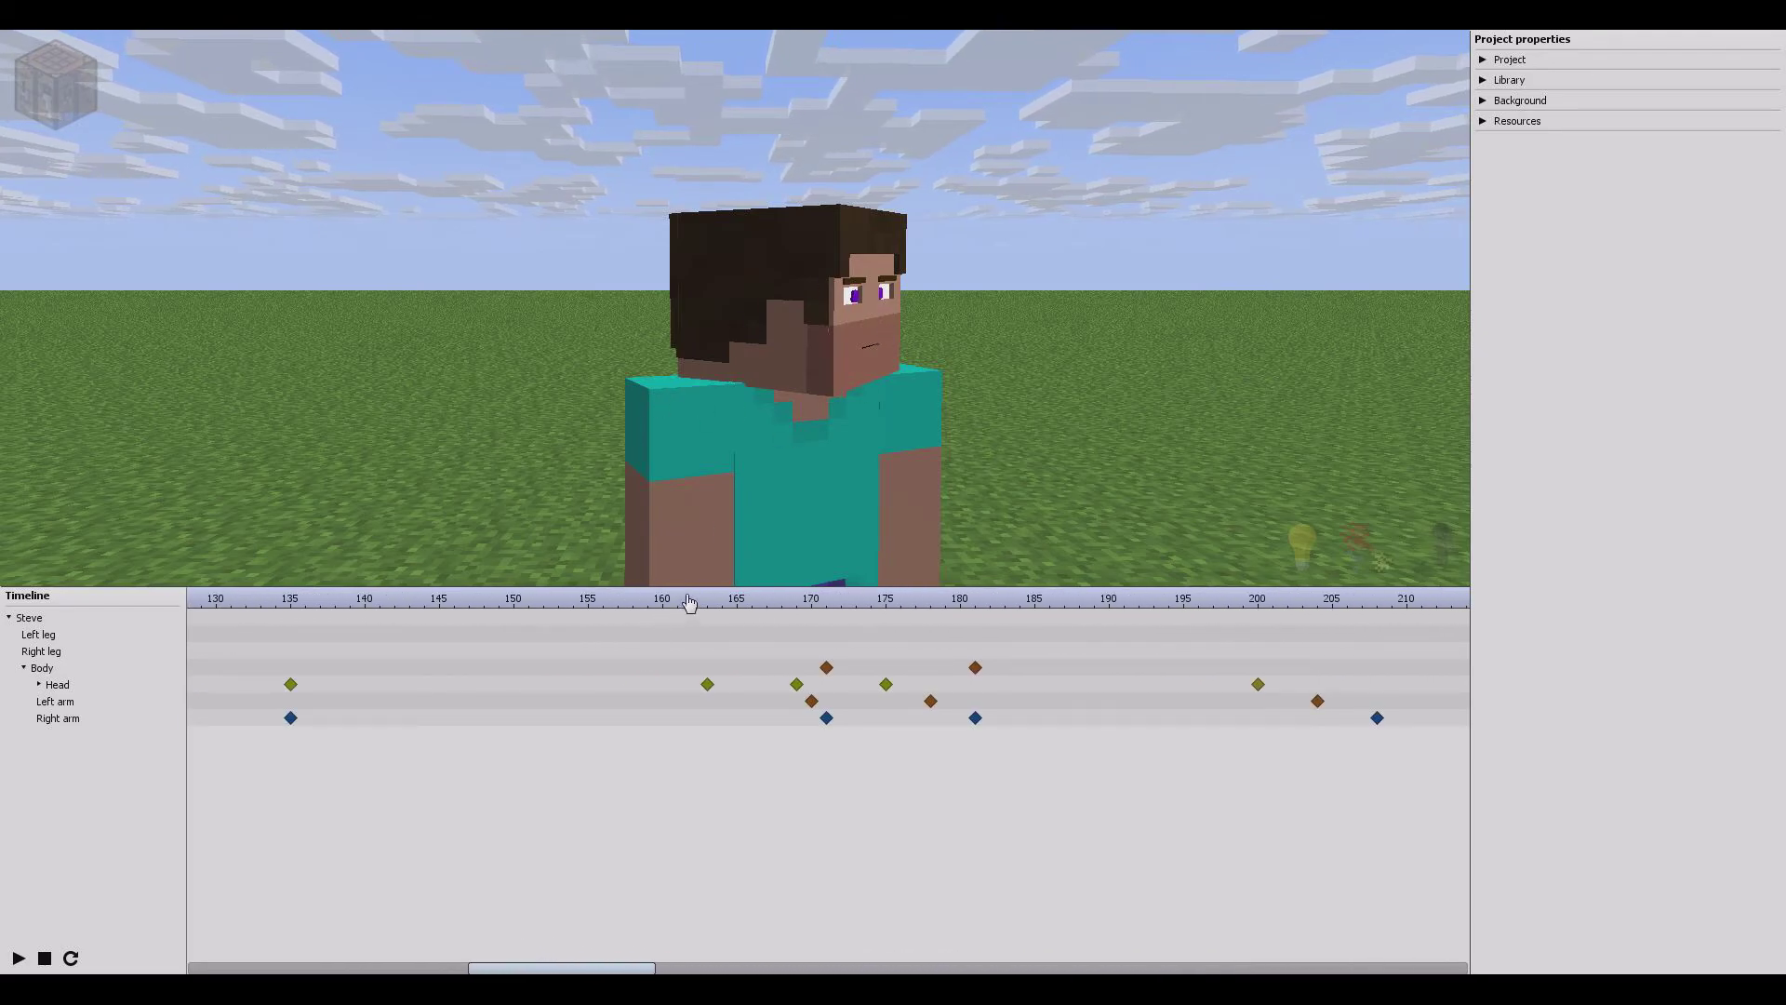
pyautogui.click(453, 603)
pyautogui.moveTo(441, 609); pyautogui.dragTo(558, 651)
pyautogui.moveTo(1097, 459); pyautogui.dragTo(894, 491, button='right')
pyautogui.moveTo(1042, 456); pyautogui.dragTo(682, 432, button='right')
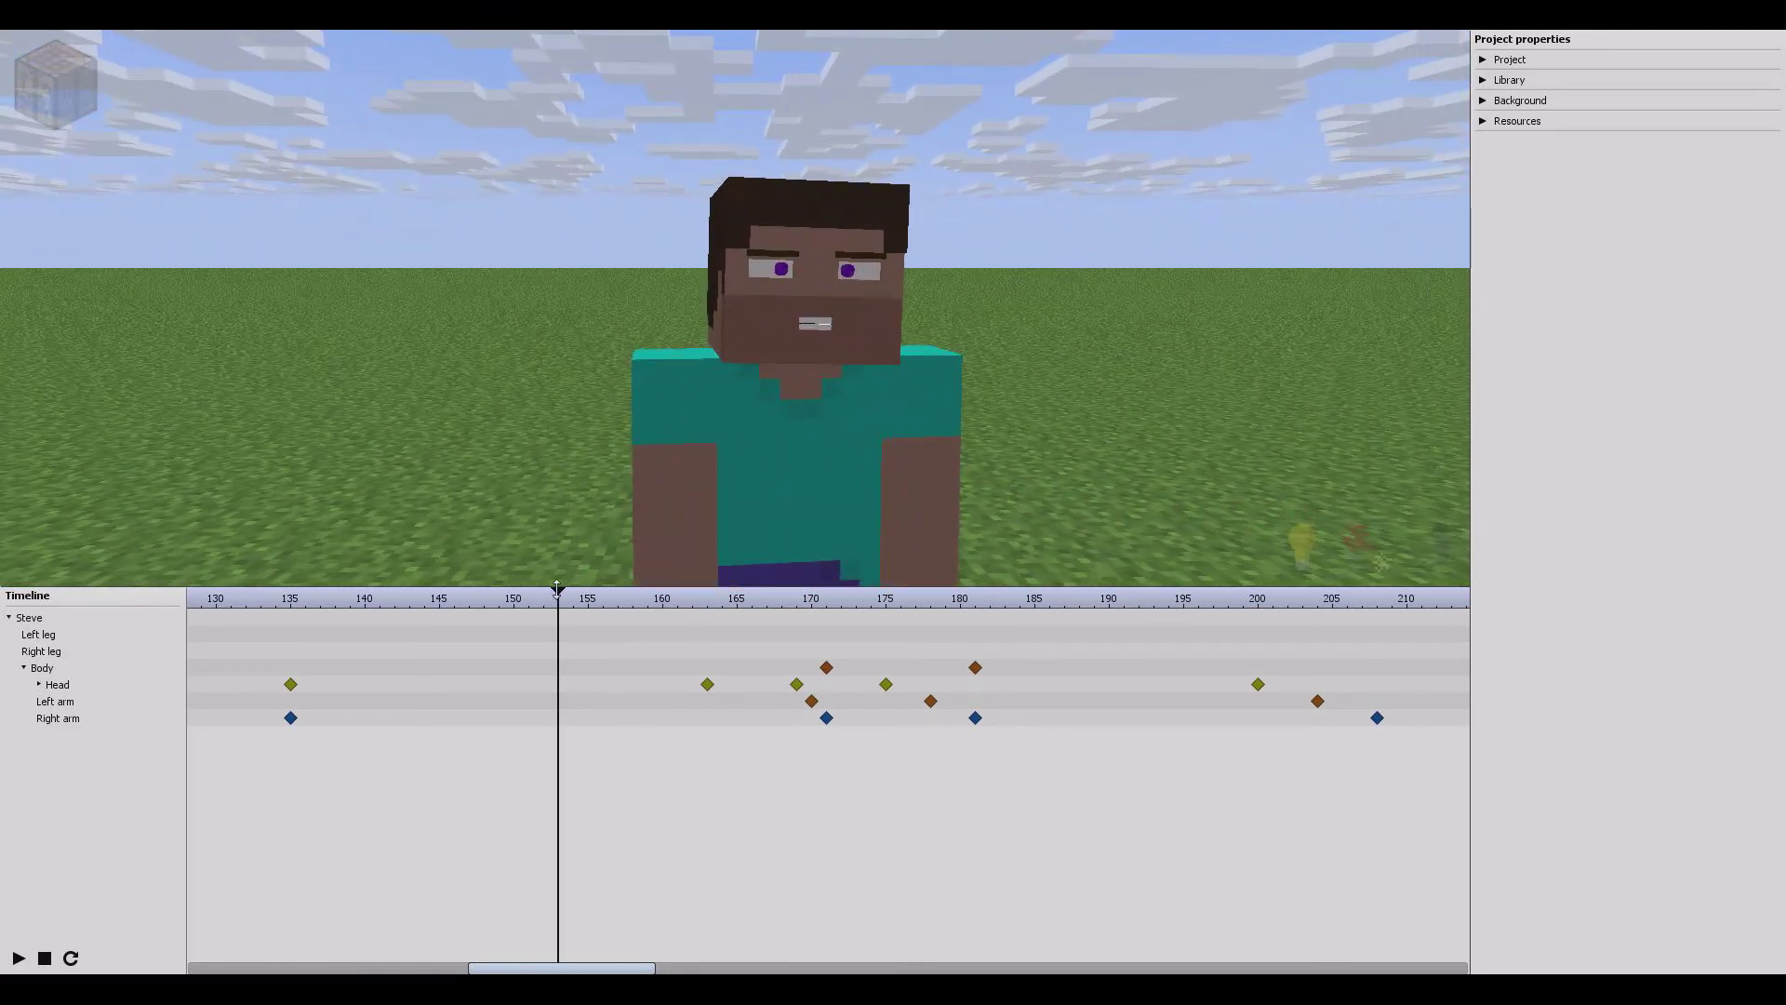
pyautogui.moveTo(557, 588); pyautogui.dragTo(199, 640)
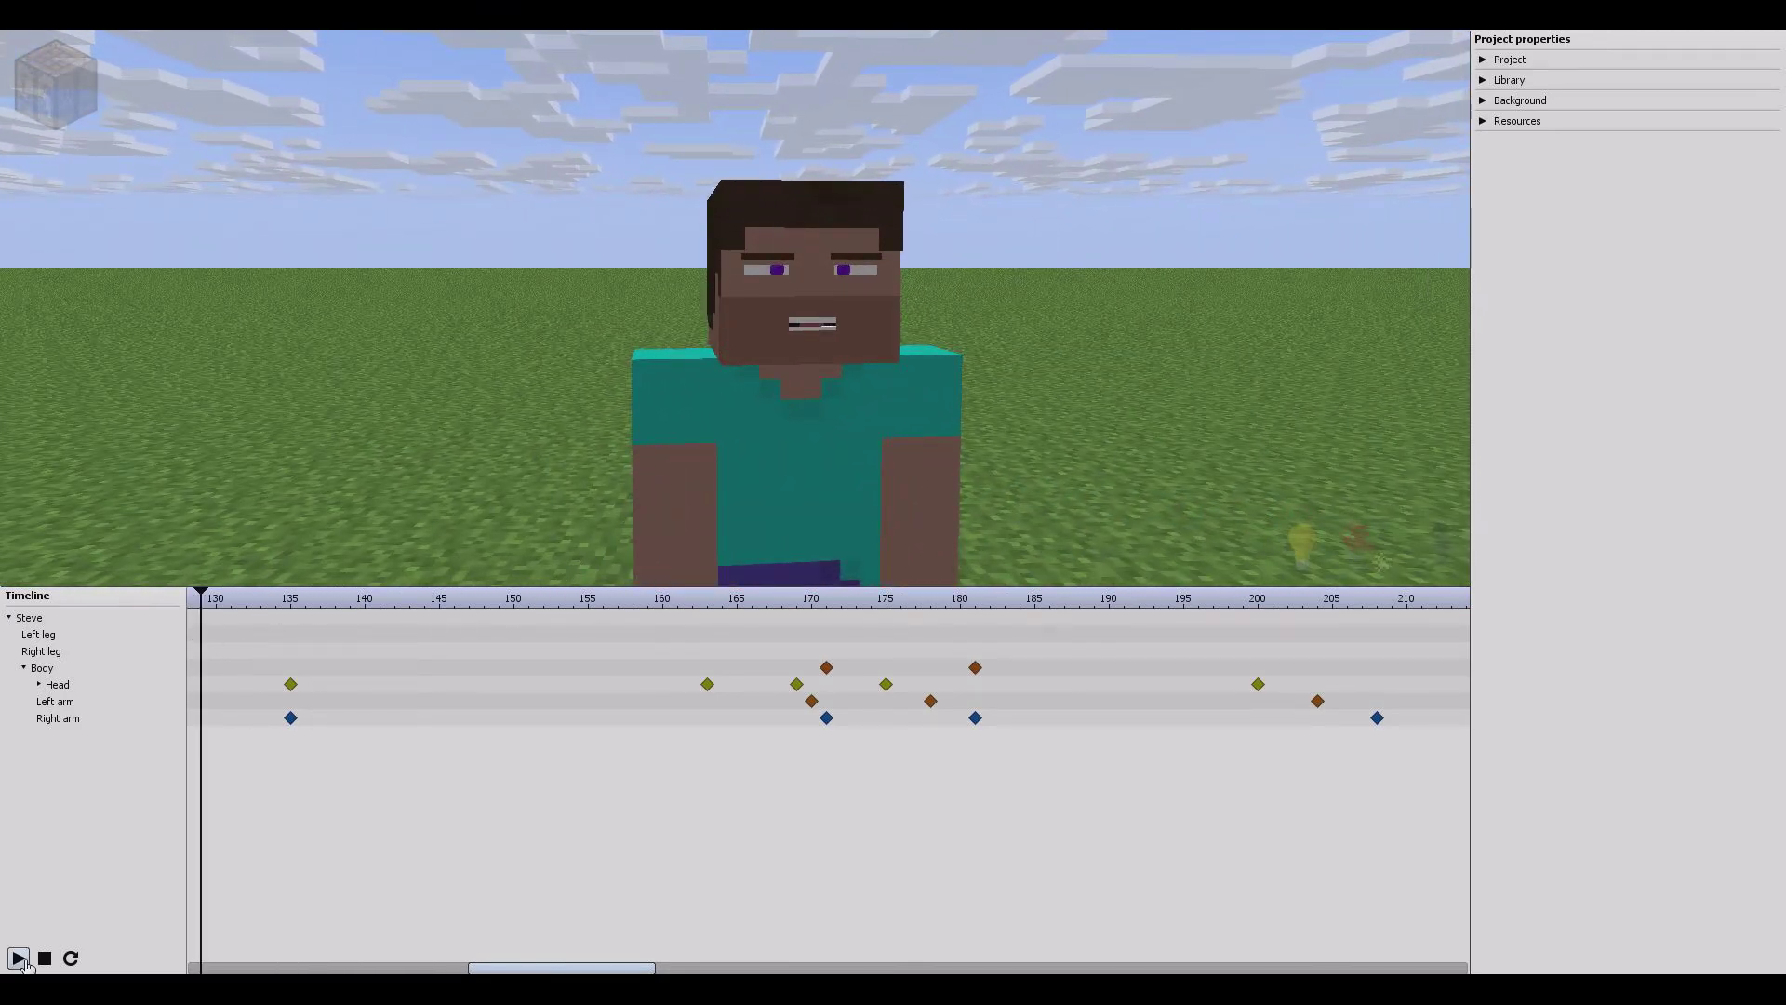
pyautogui.click(19, 959)
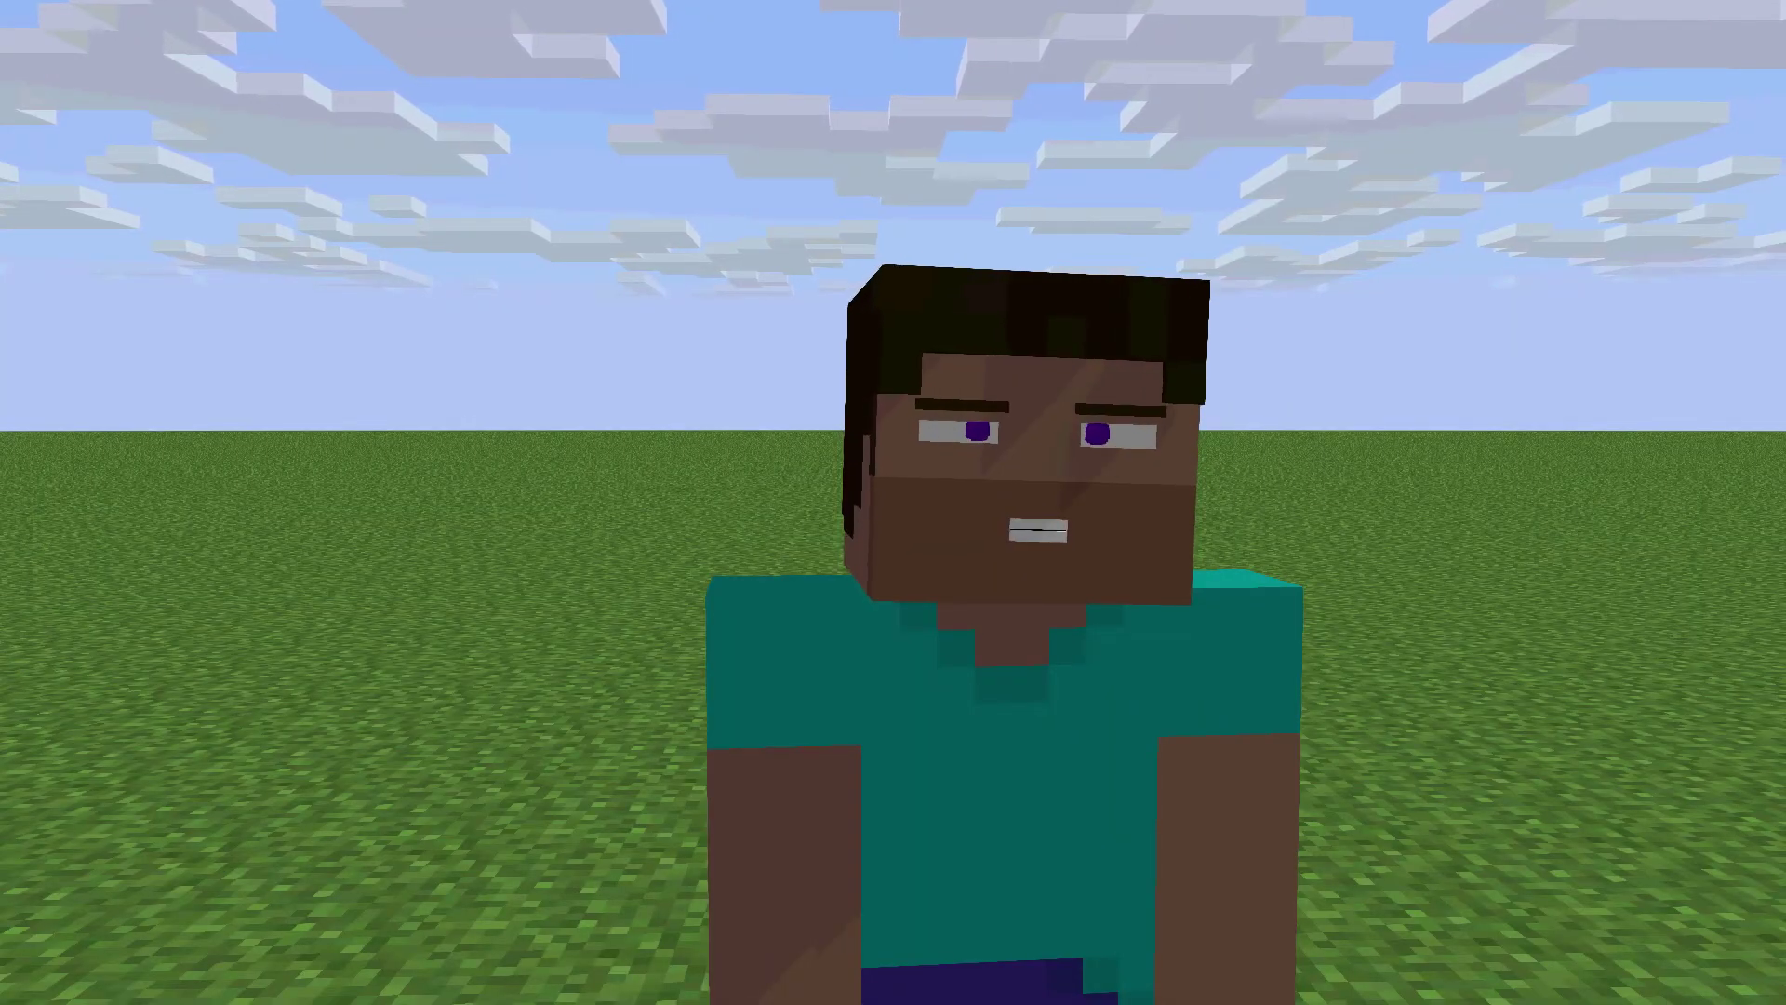